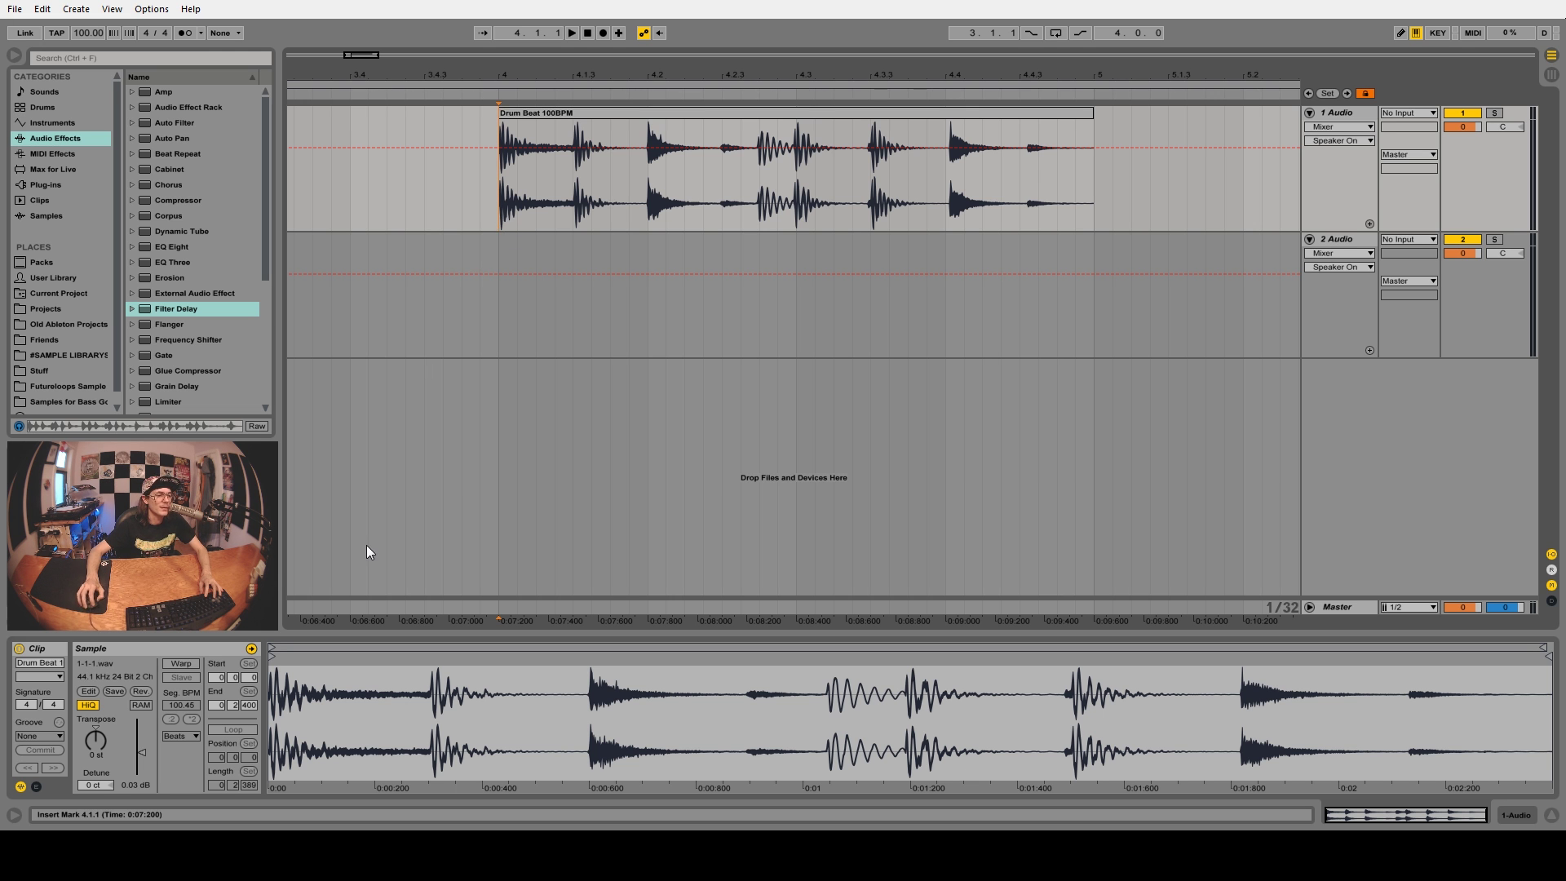
- View the available warp modes and listen to the unwarped Drum Beat 100BPM clip
click(181, 735)
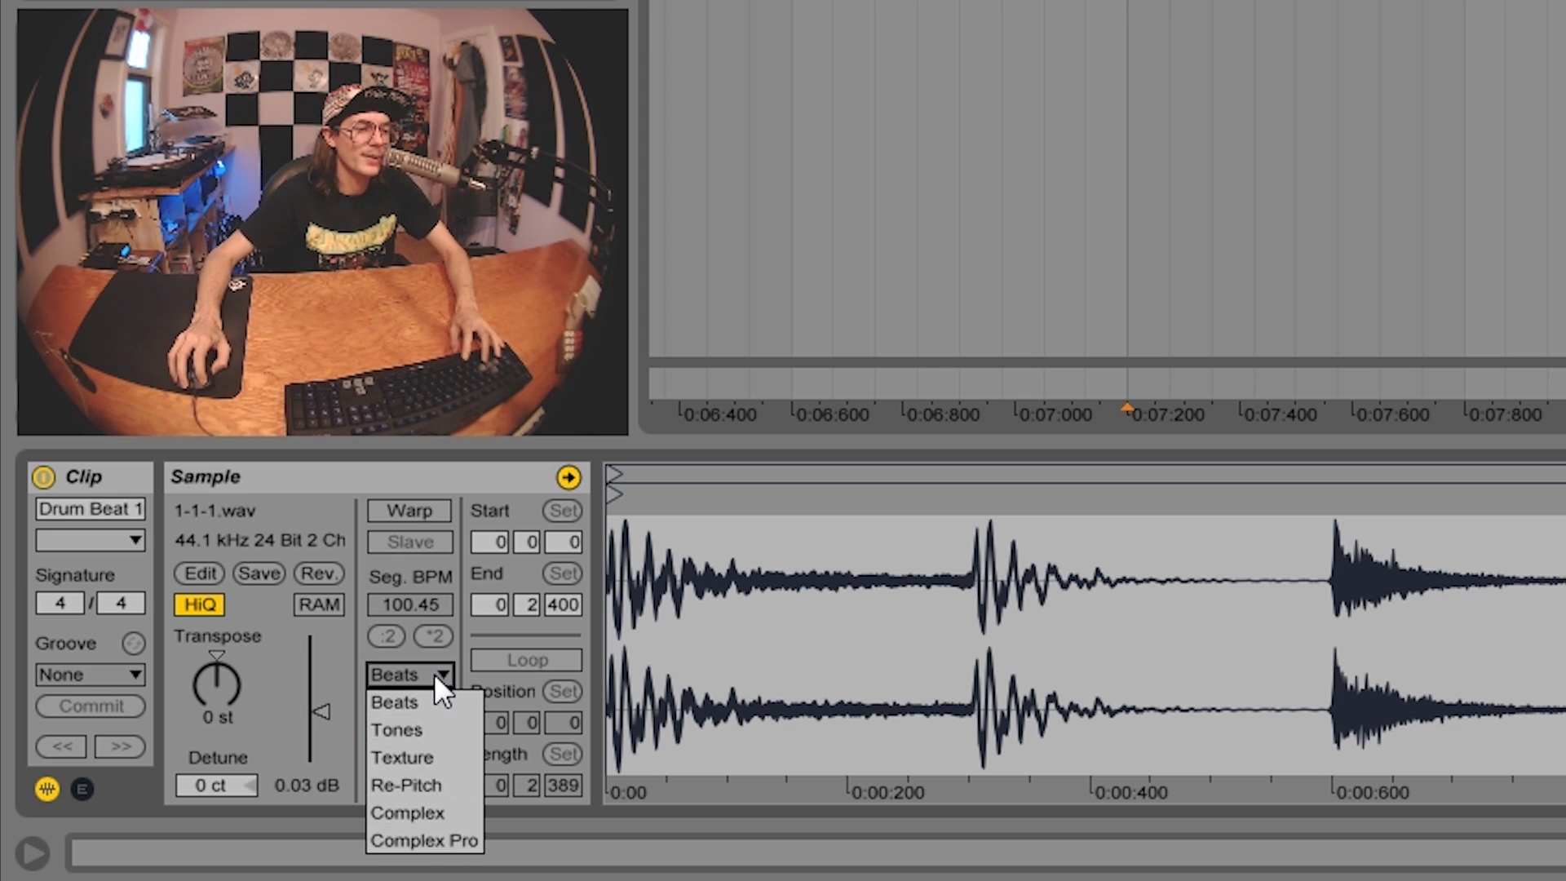
click(414, 702)
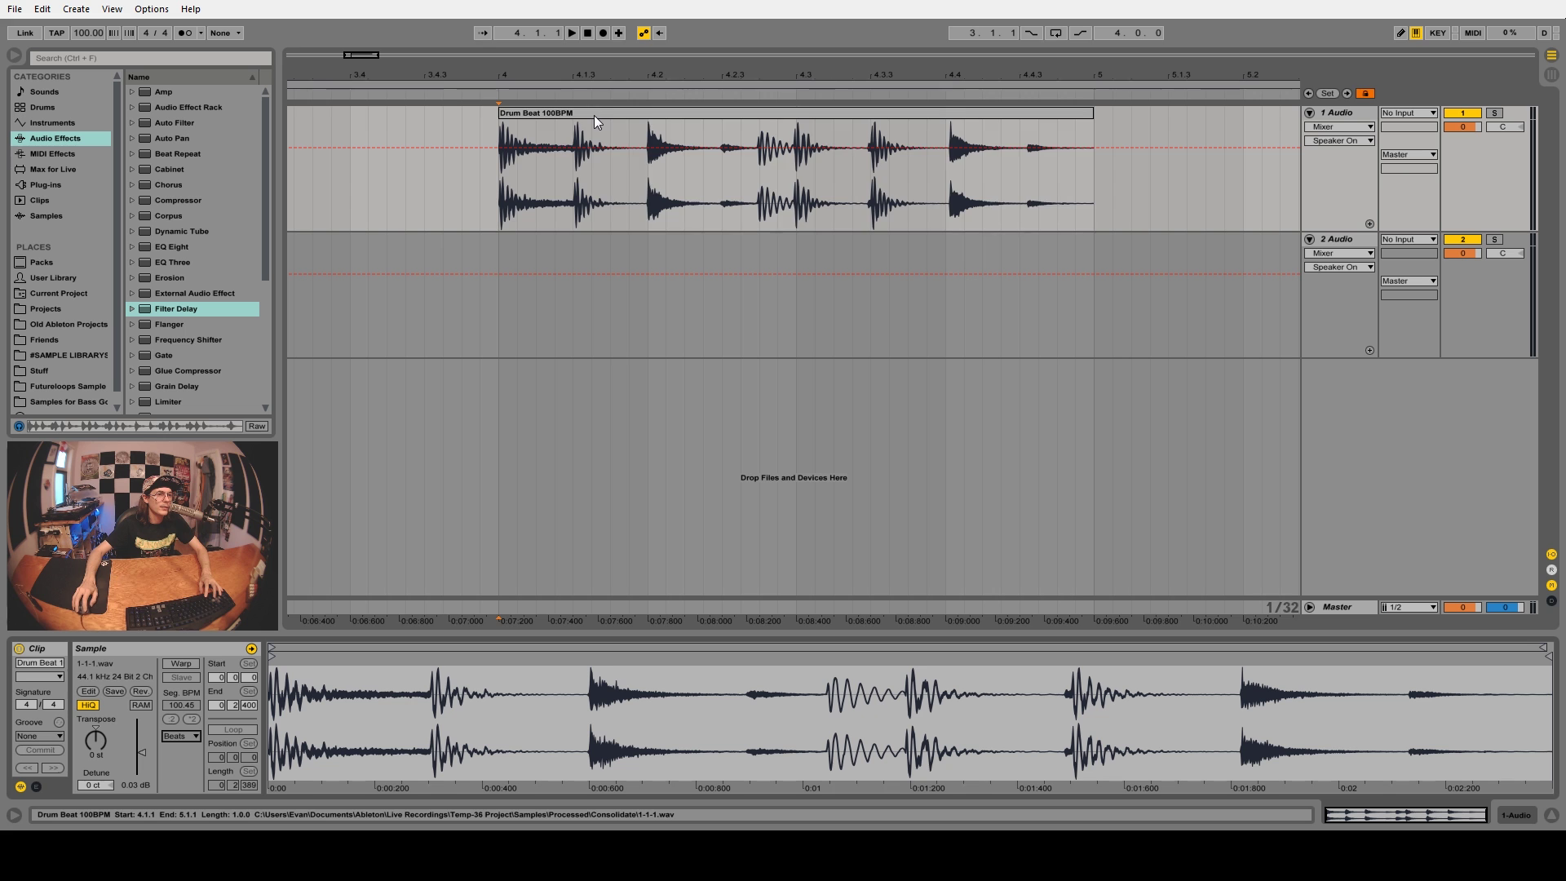
click(595, 117)
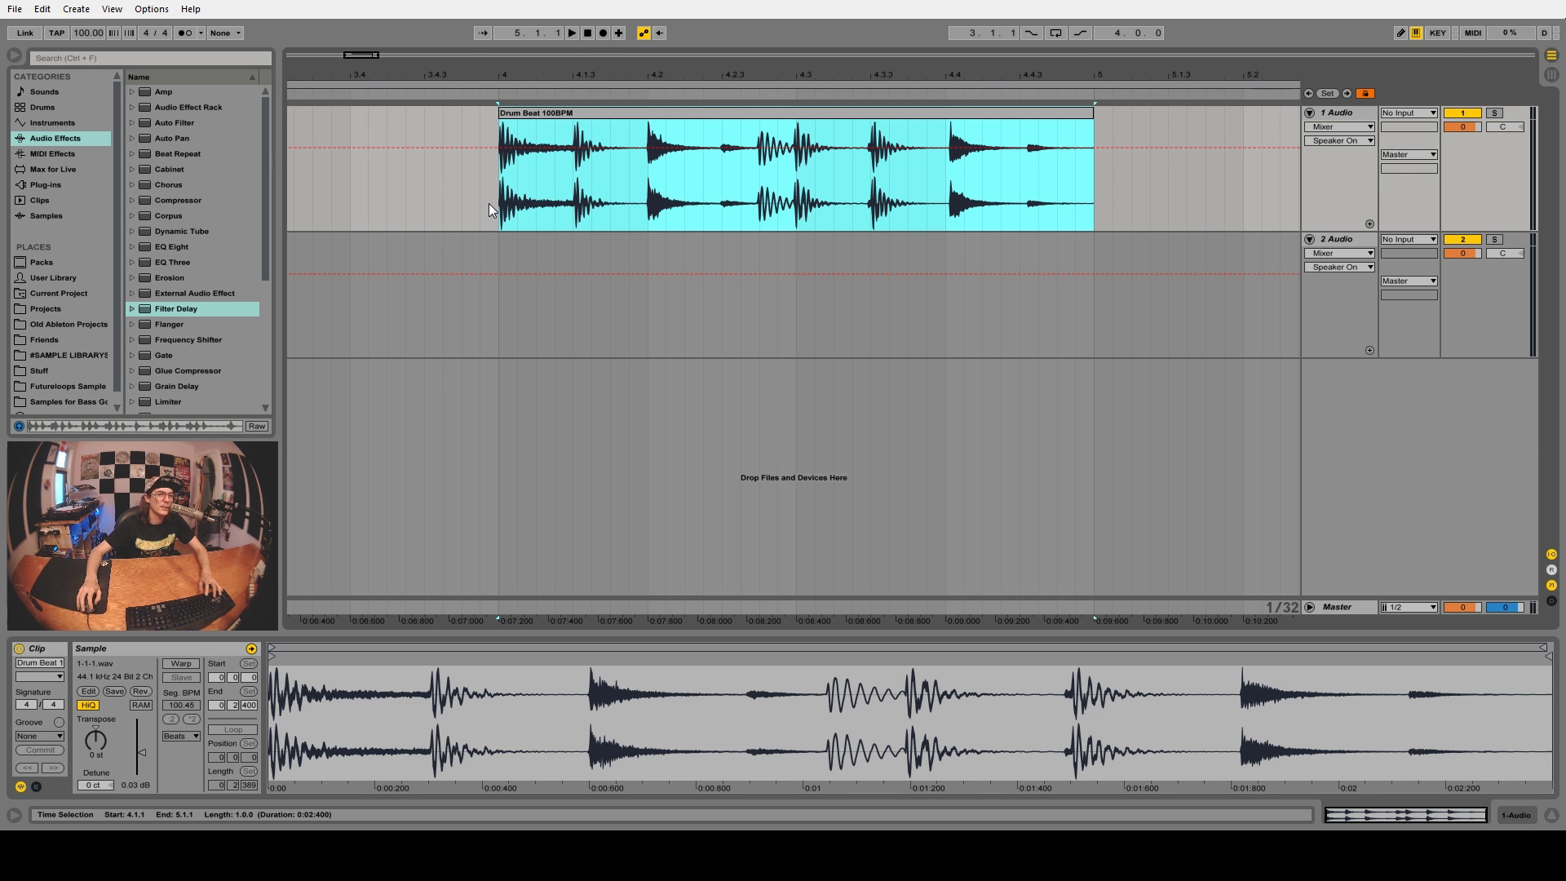
key(space)
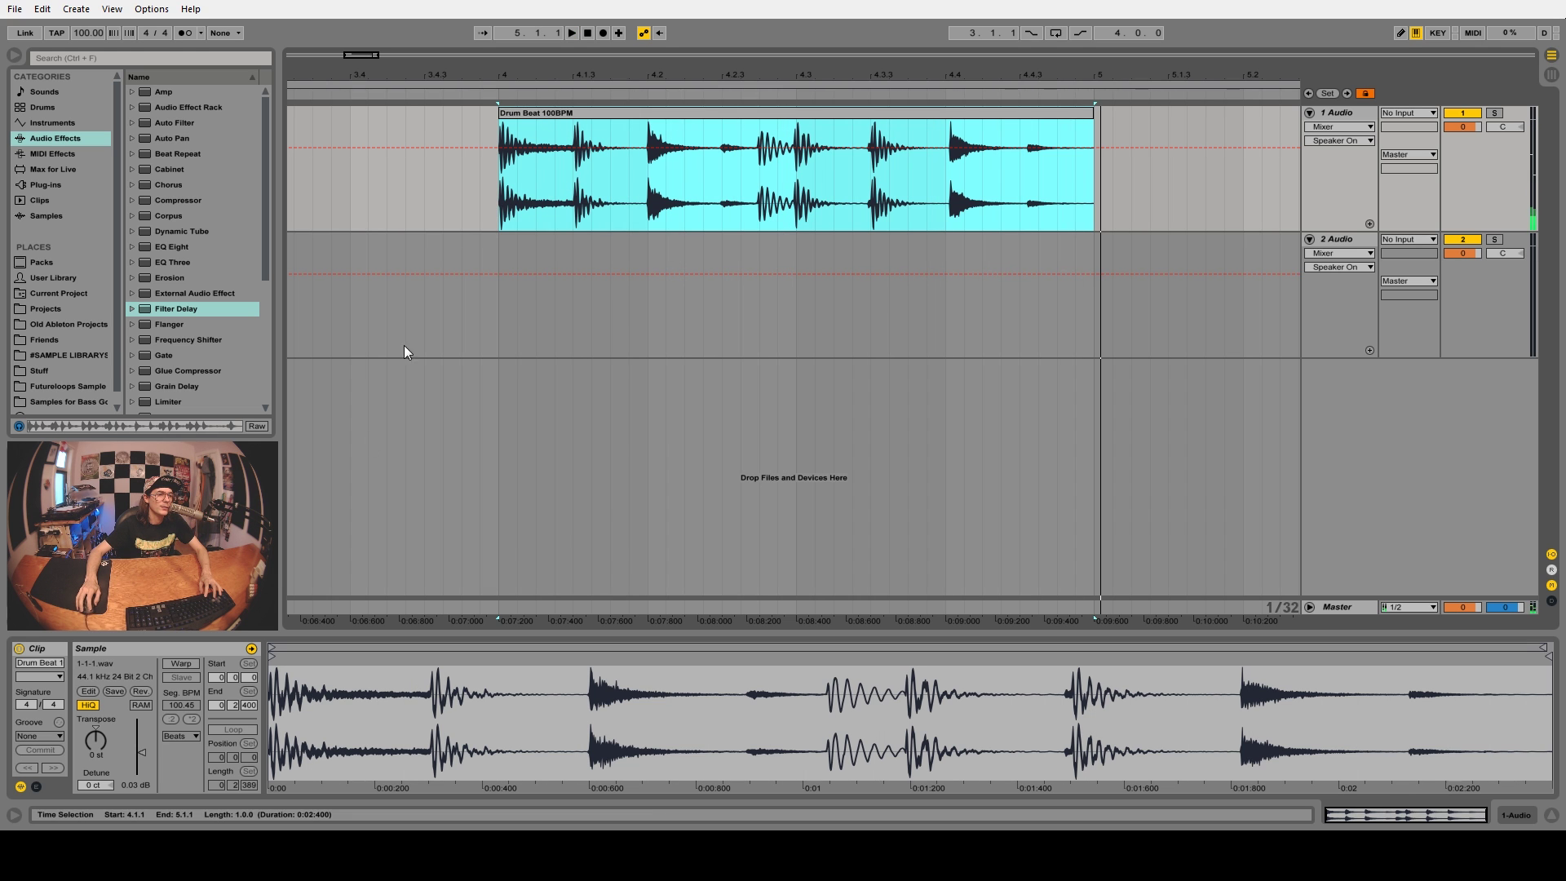
- Enable warping on the drum clip, keeping its current timing, and set its warp mode to Re-Pitch
click(181, 663)
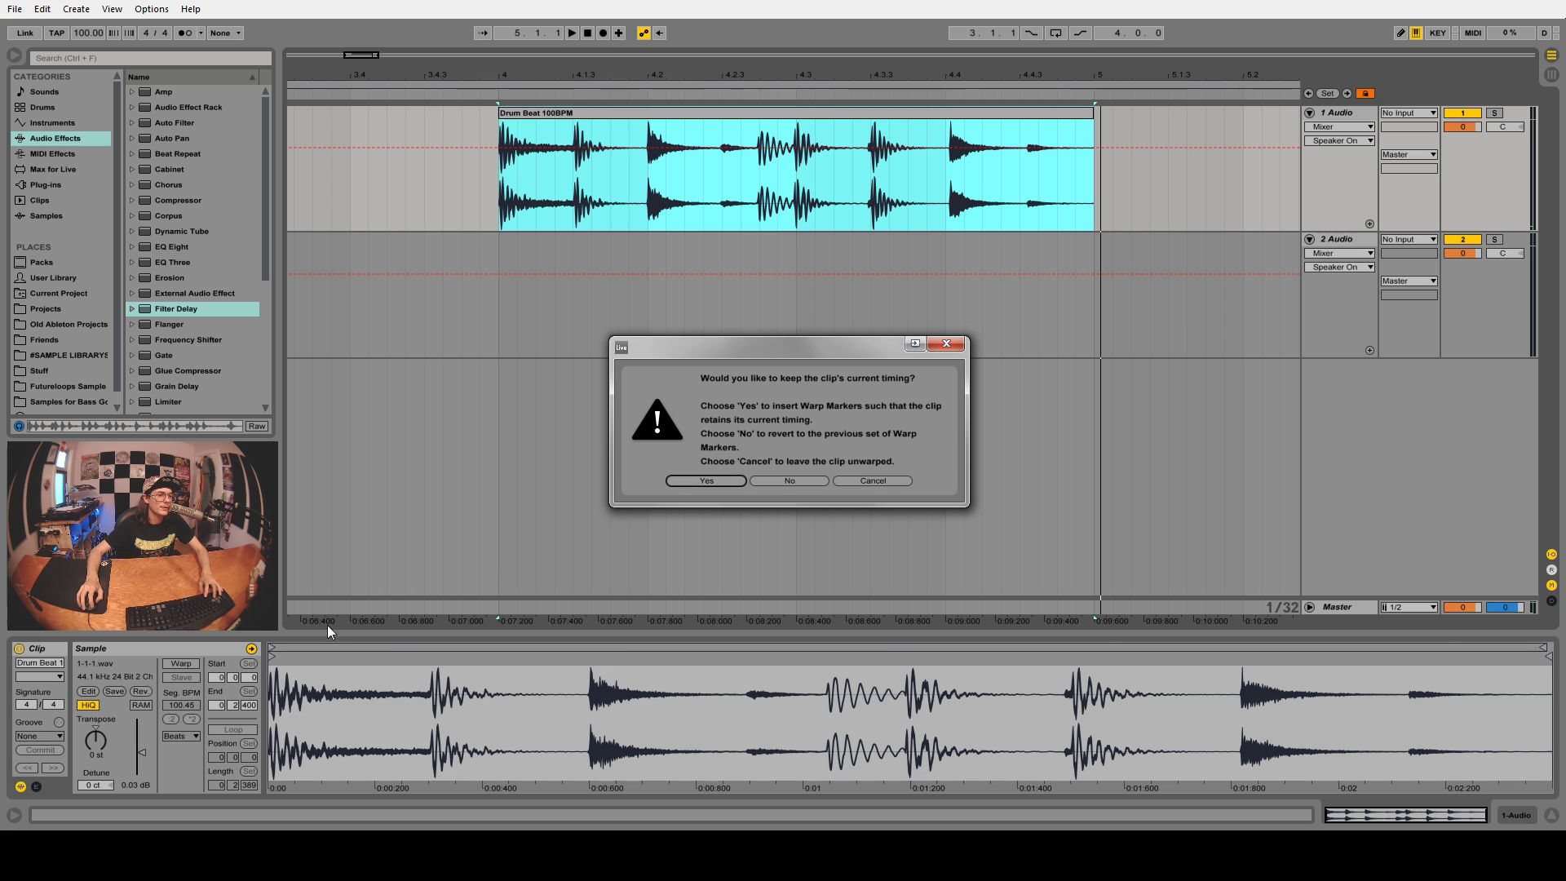
click(714, 480)
click(179, 736)
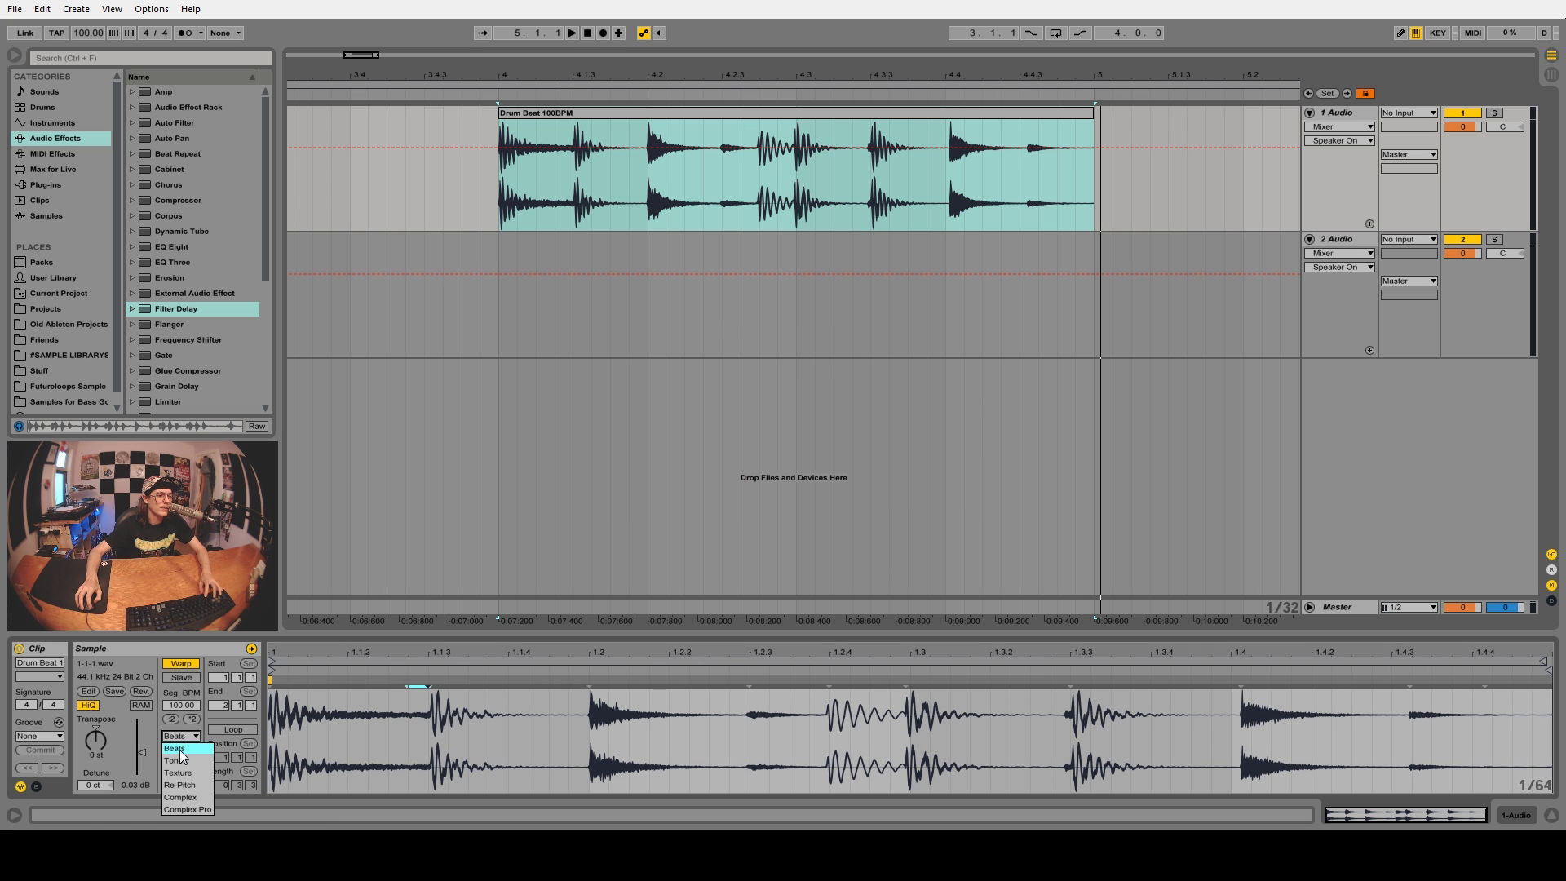
click(181, 784)
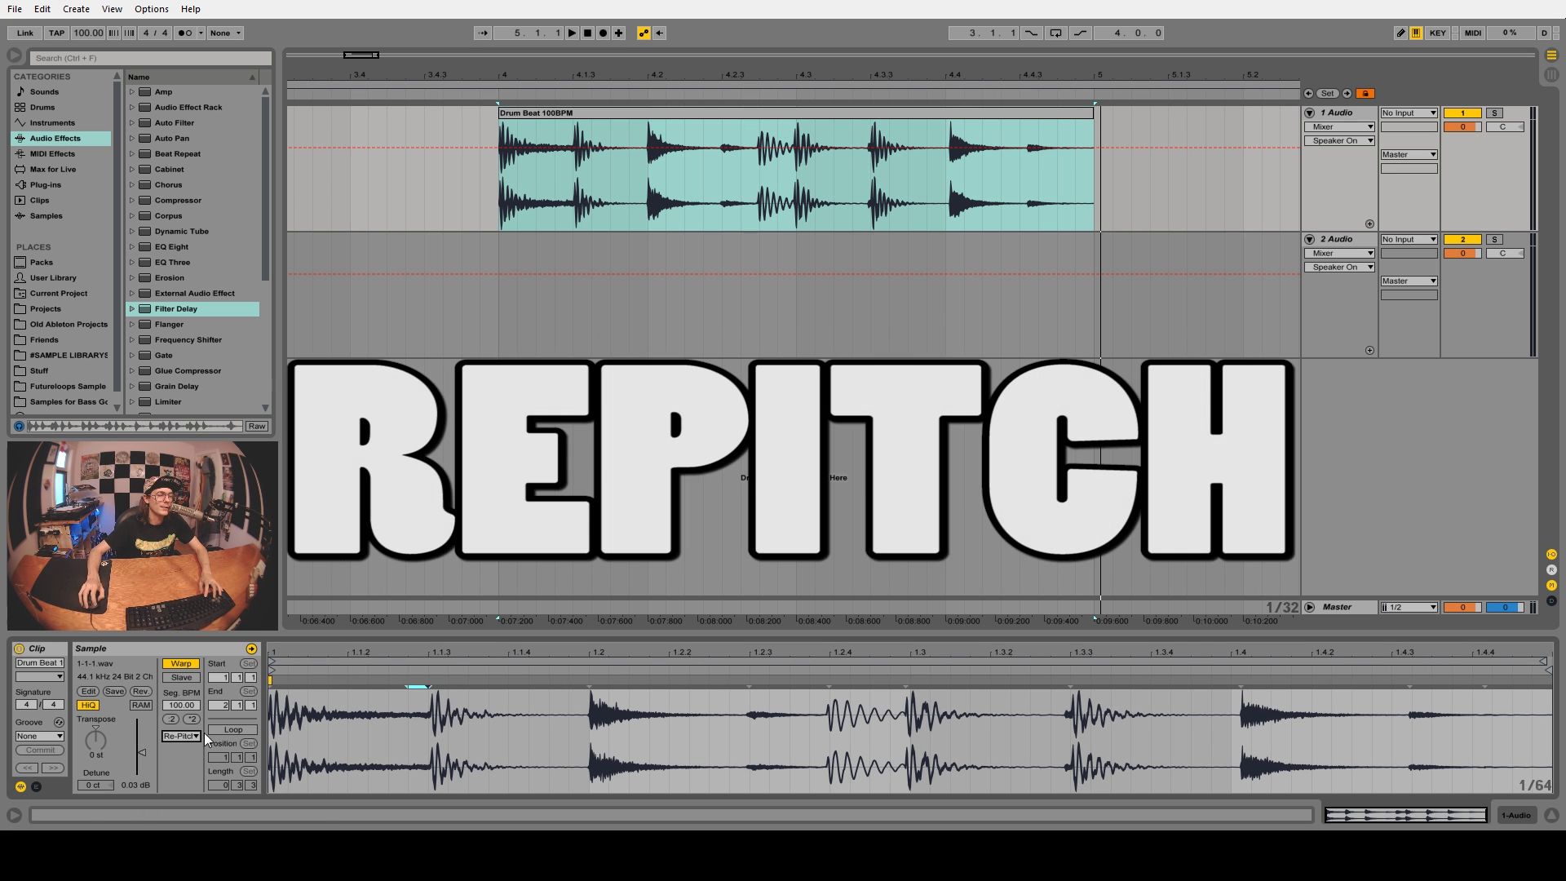
- Set the project tempo to 200 BPM and play the Re-Pitch drum clip from its start
click(497, 210)
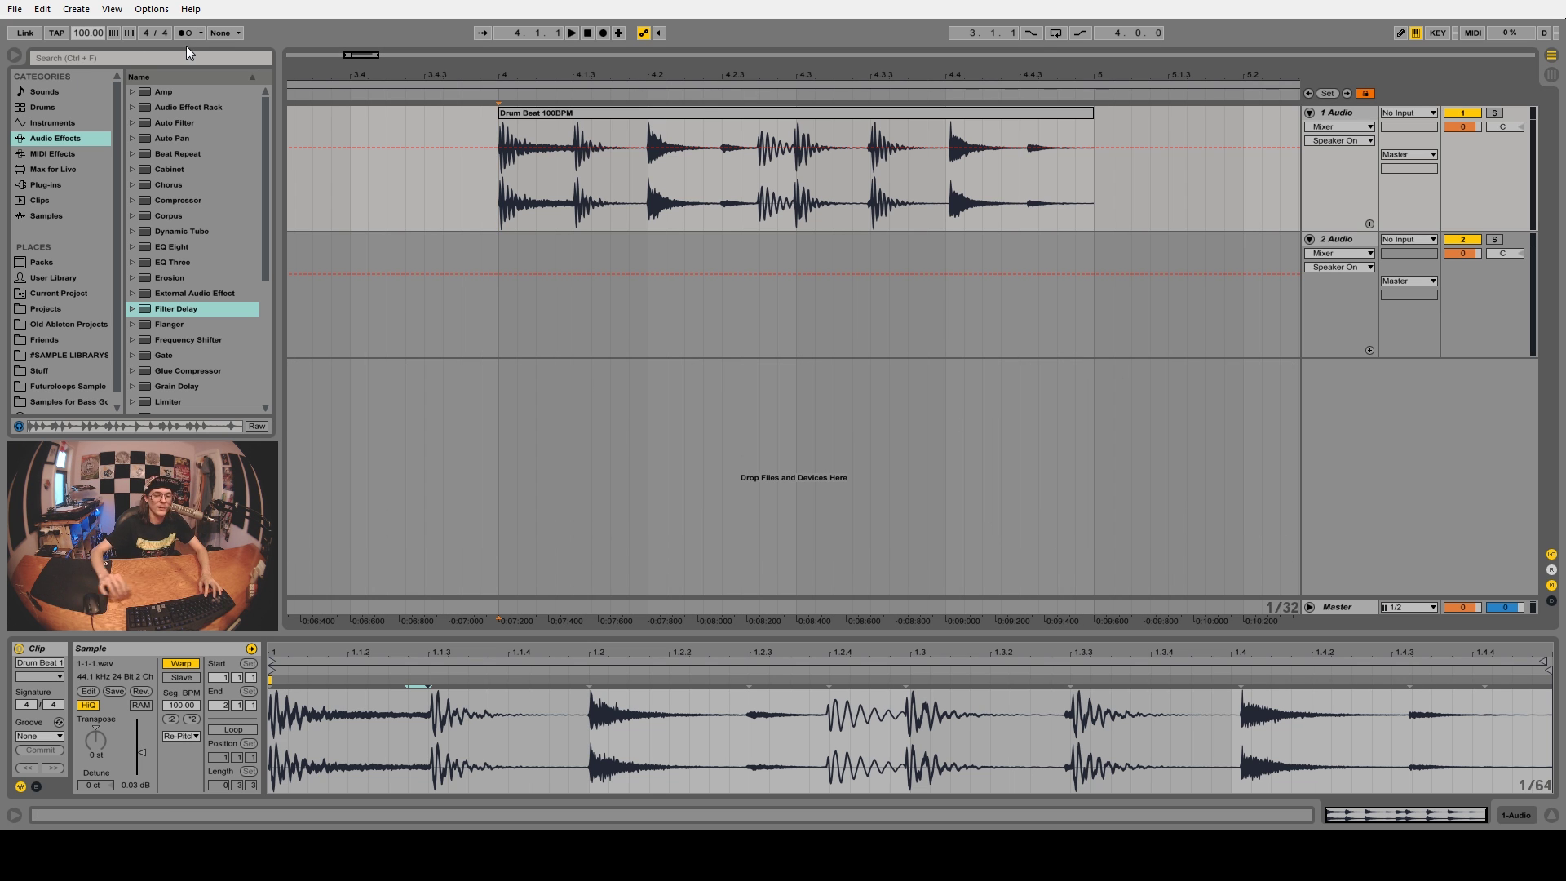
text(200)
key(Return)
key(space)
key(space)
- Lower the project tempo to 50 BPM and play the Re-Pitch drum clip again
text(50)
key(Return)
key(space)
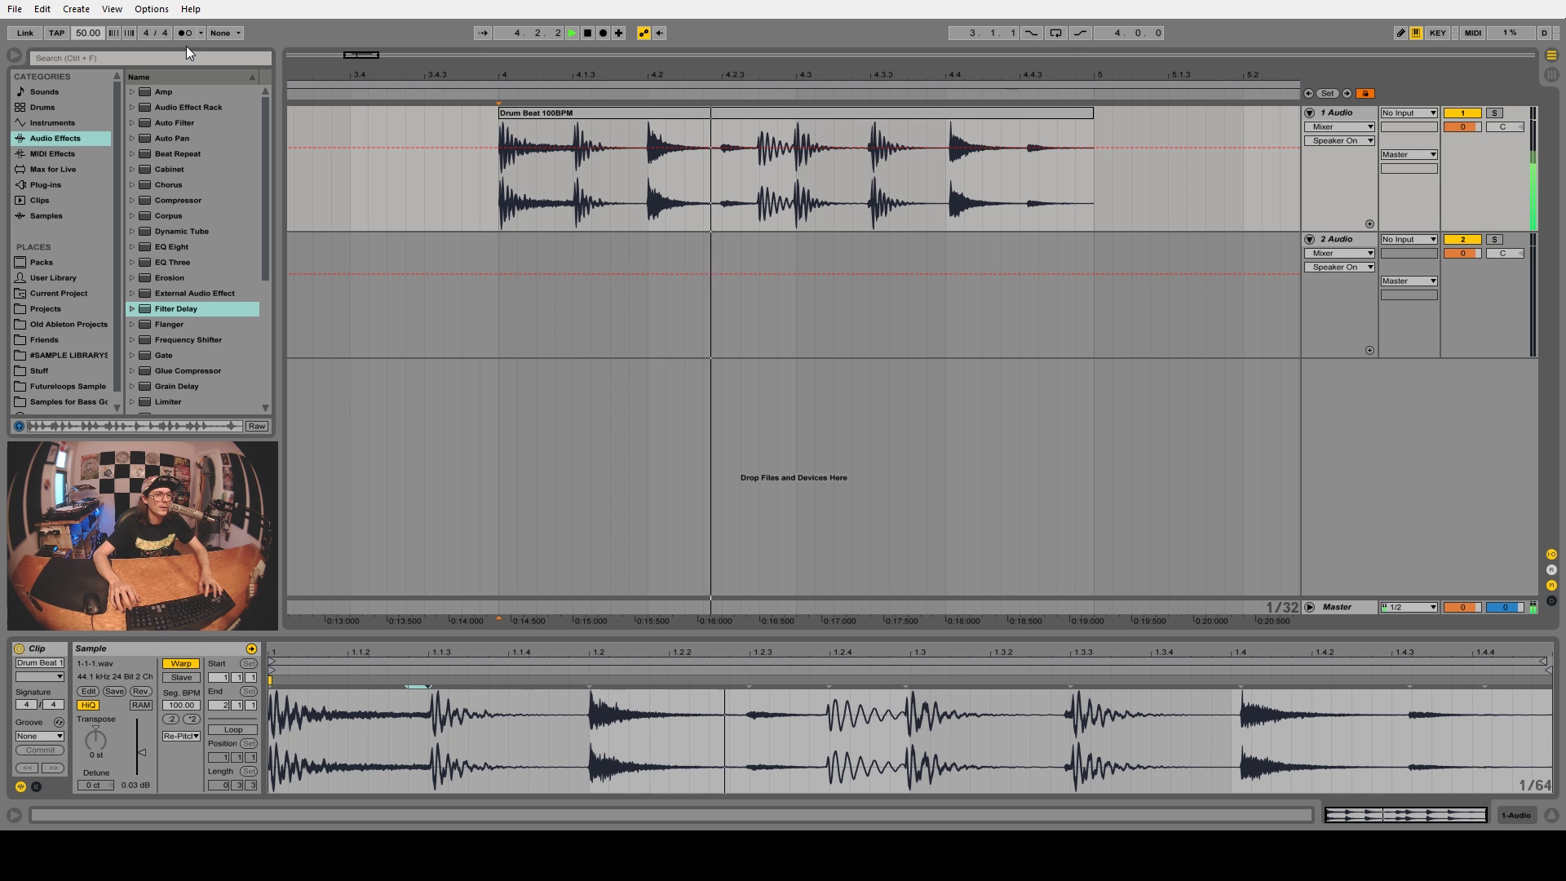
key(space)
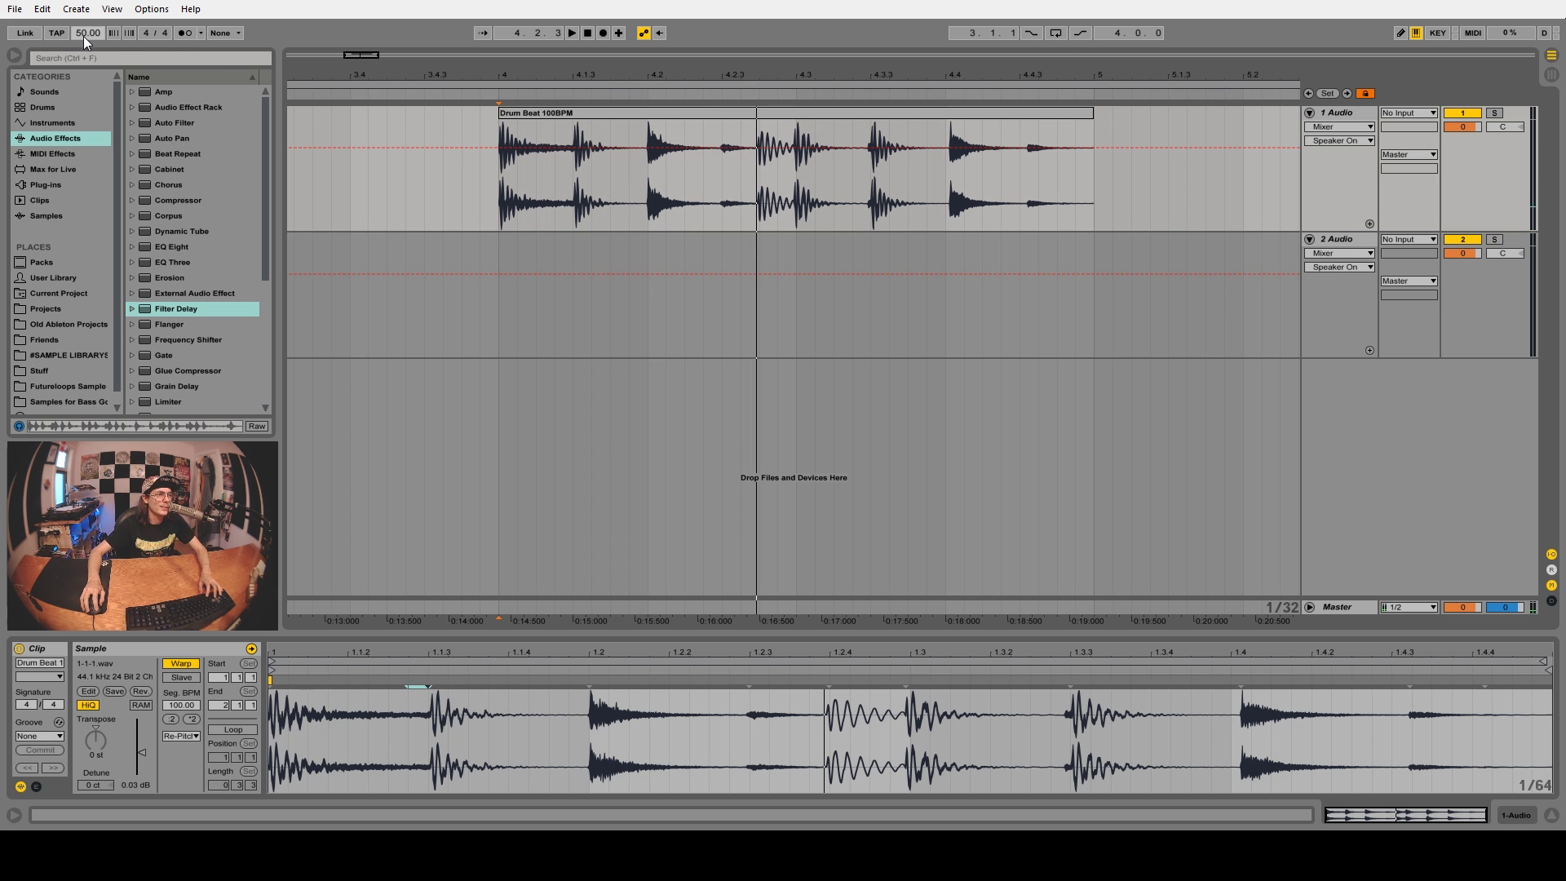
- Switch the drum clip's warp mode to Tones and raise its Grain Size to 83.94
click(182, 737)
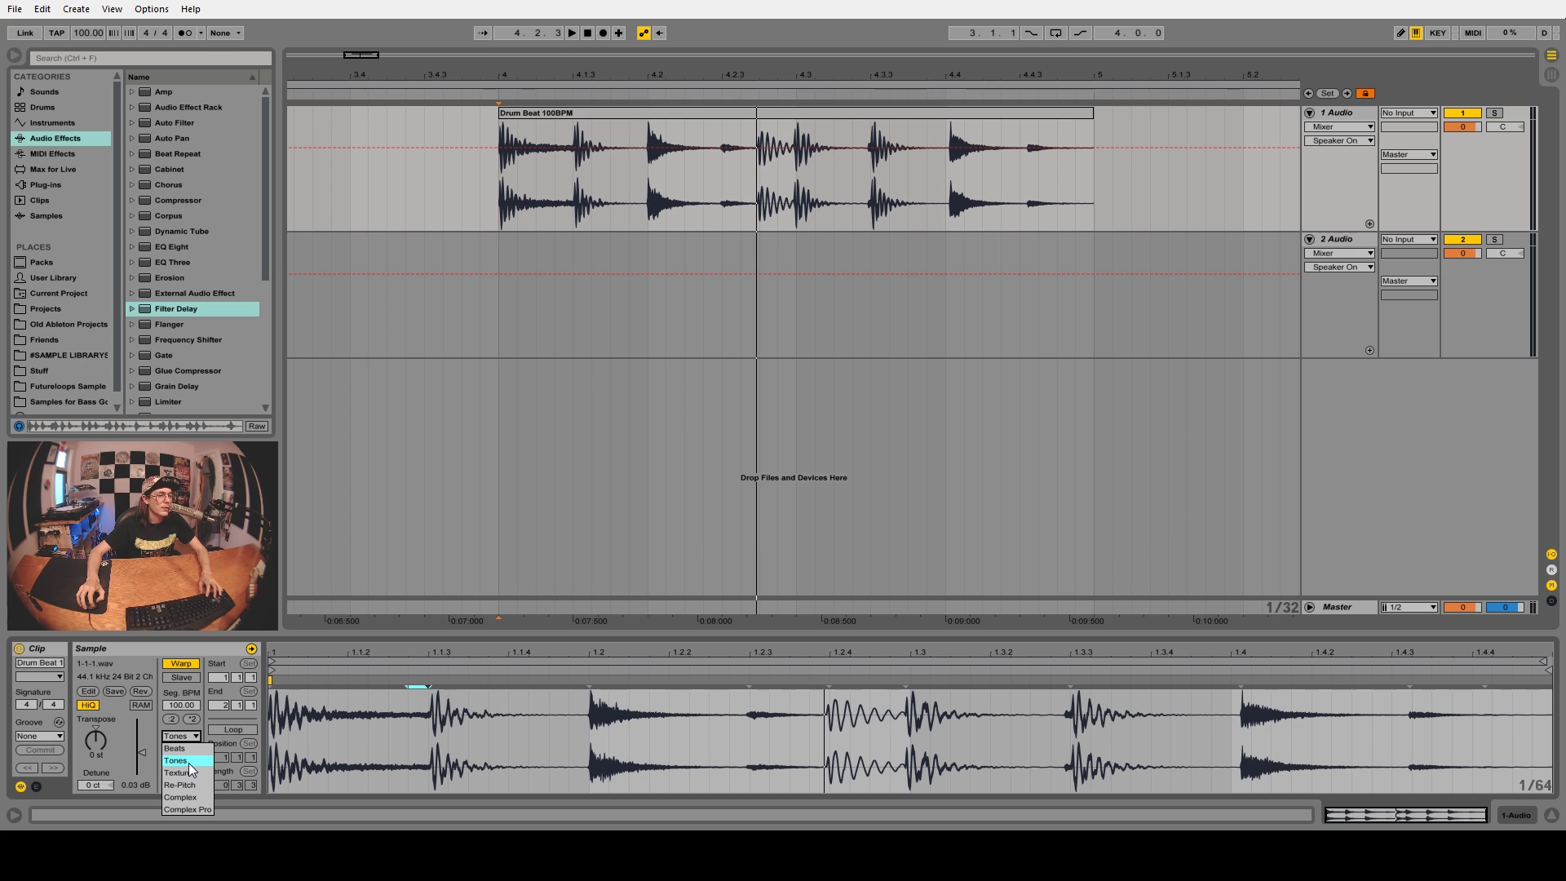
click(188, 762)
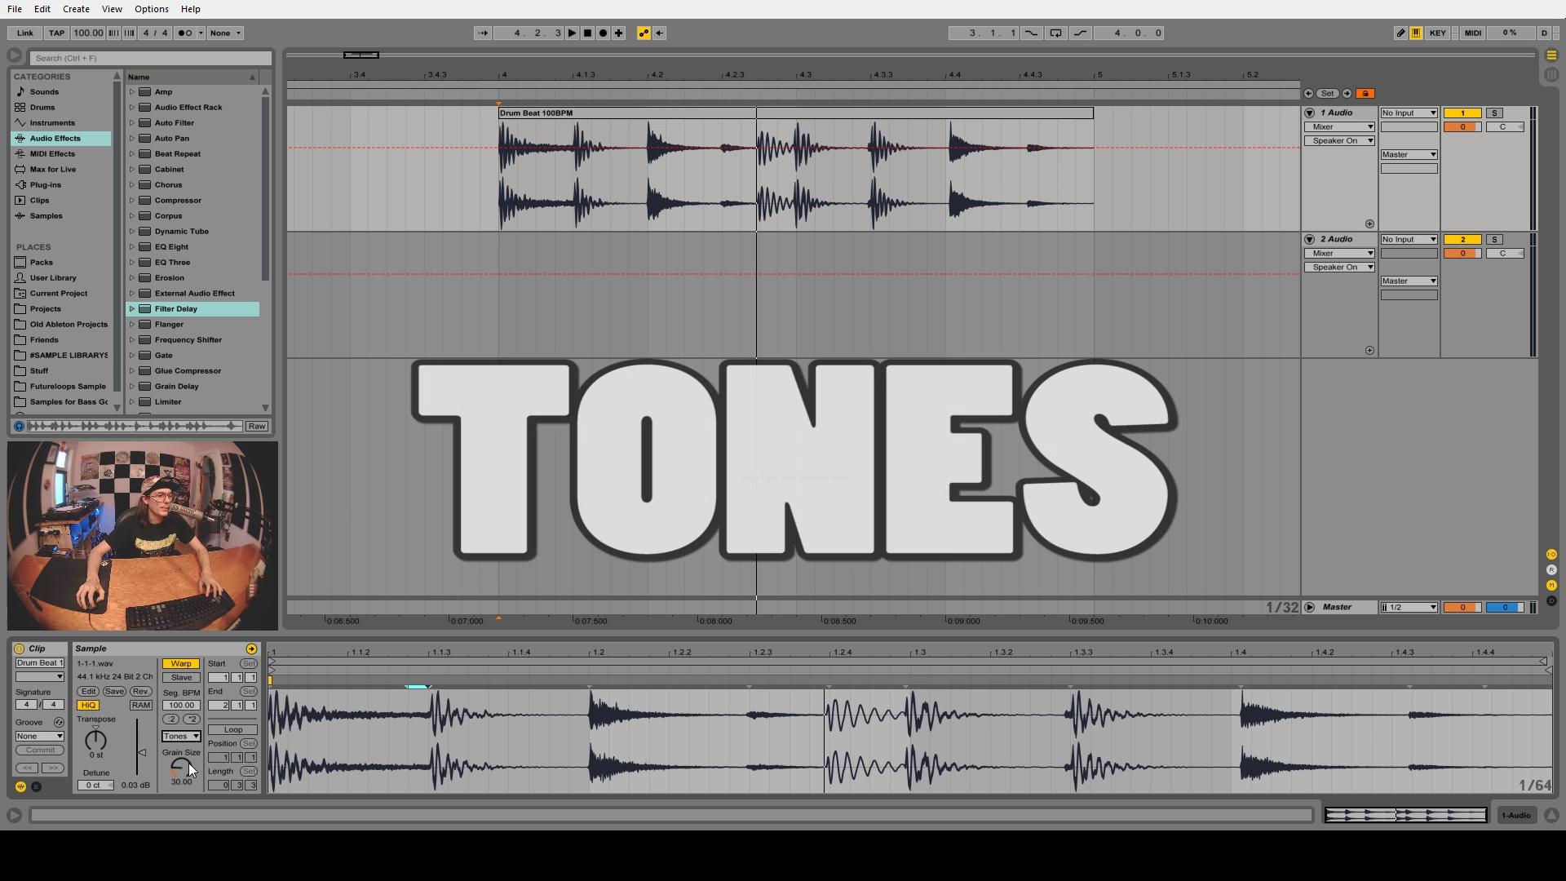
mouse_move(183, 767)
mouse_down()
mouse_move(183, 793)
mouse_move(183, 767)
mouse_up()
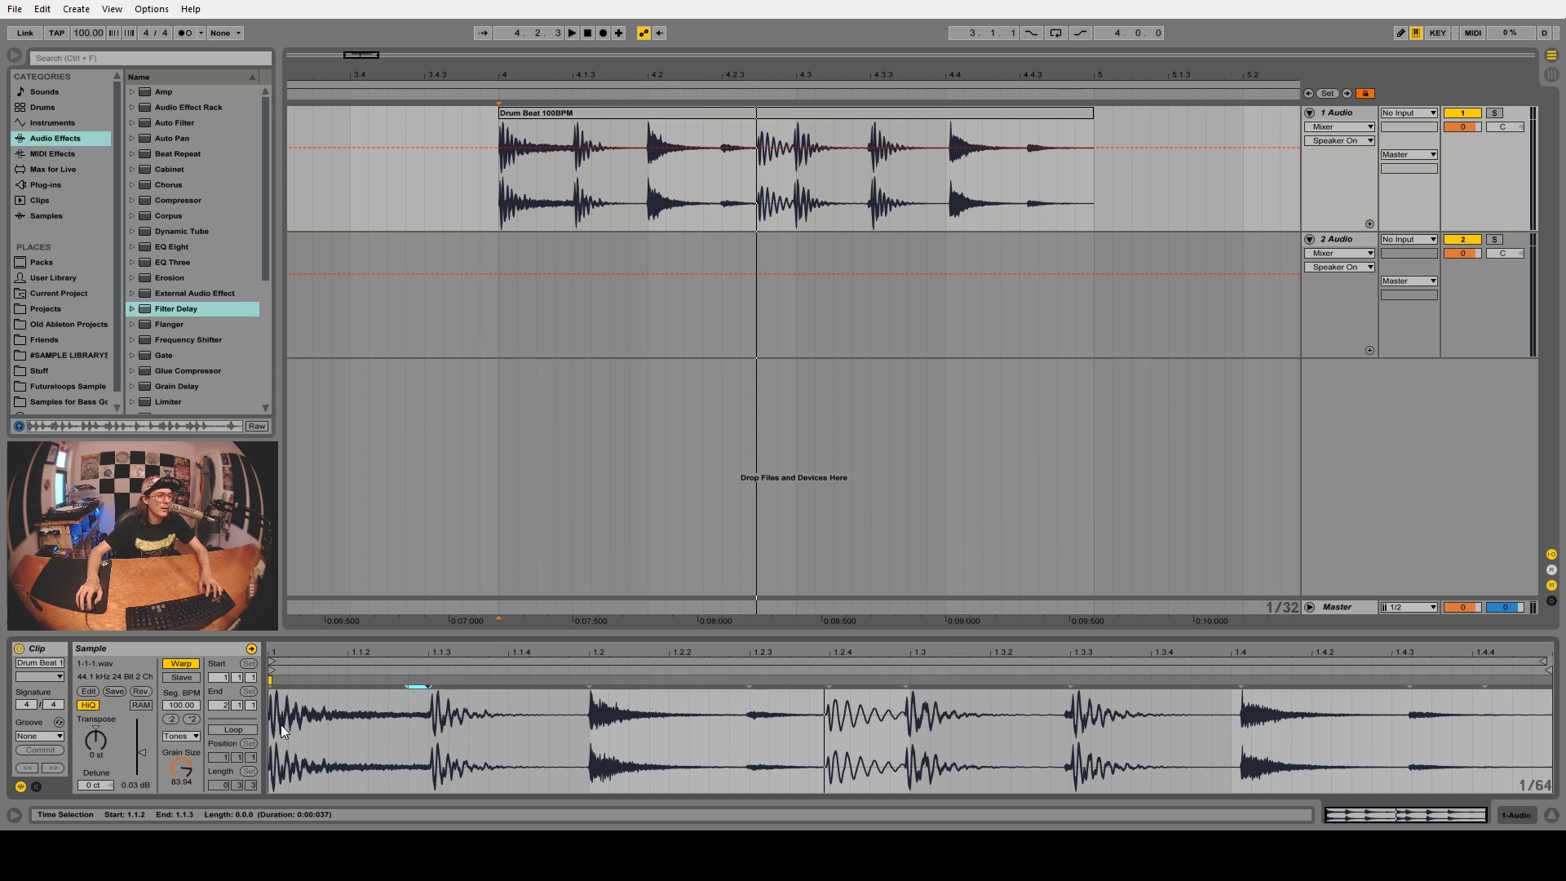
- Select the whole drum clip on the first audio track and set the project tempo to 50 BPM
drag(499, 165, 1086, 165)
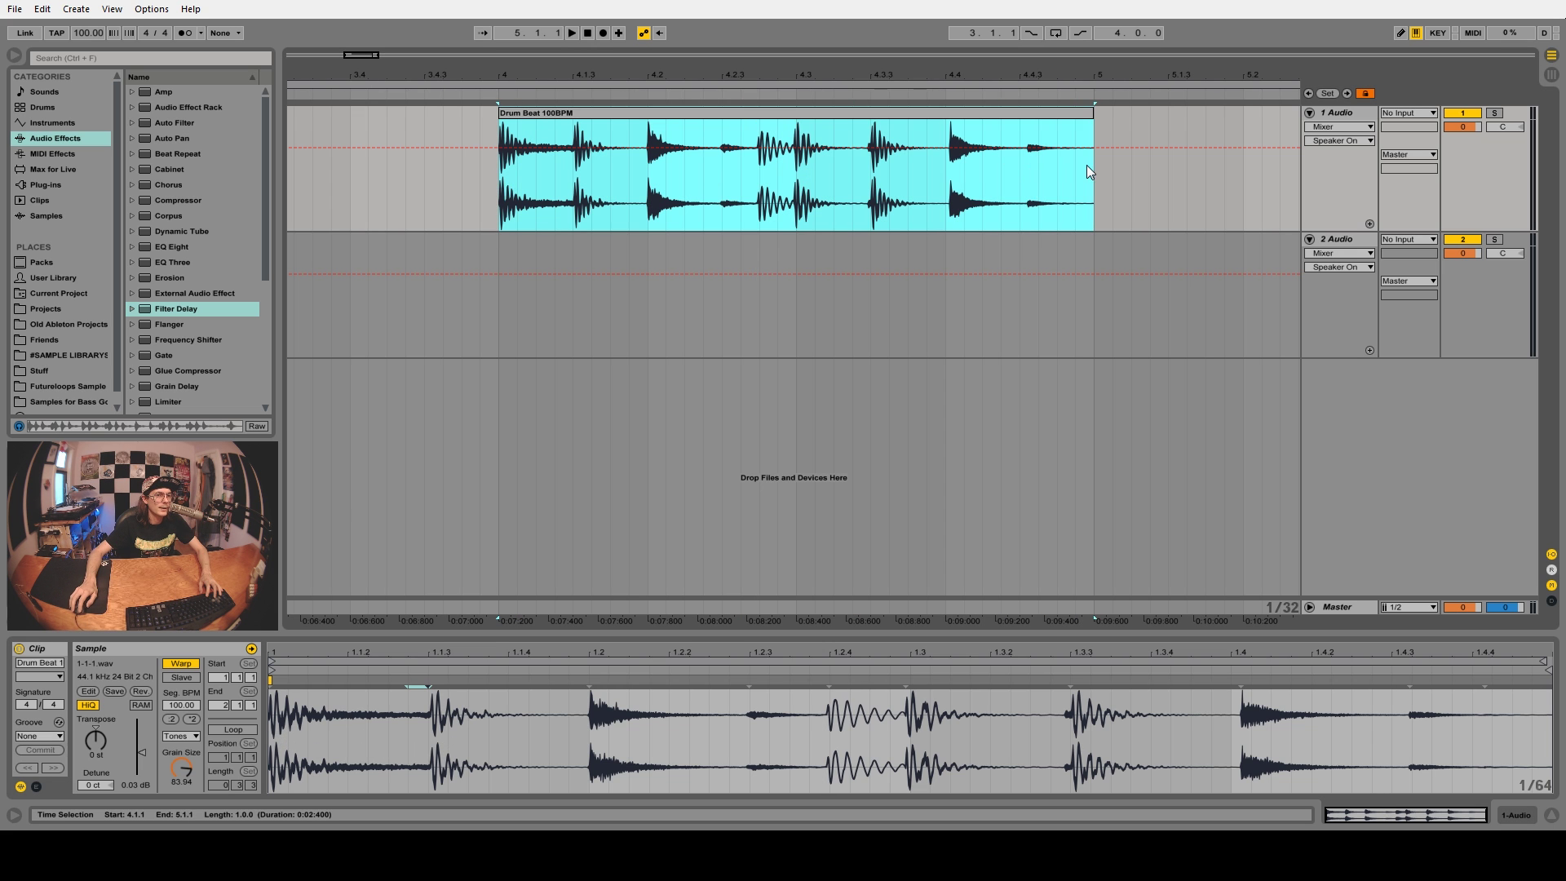
click(82, 31)
text(50)
key(Return)
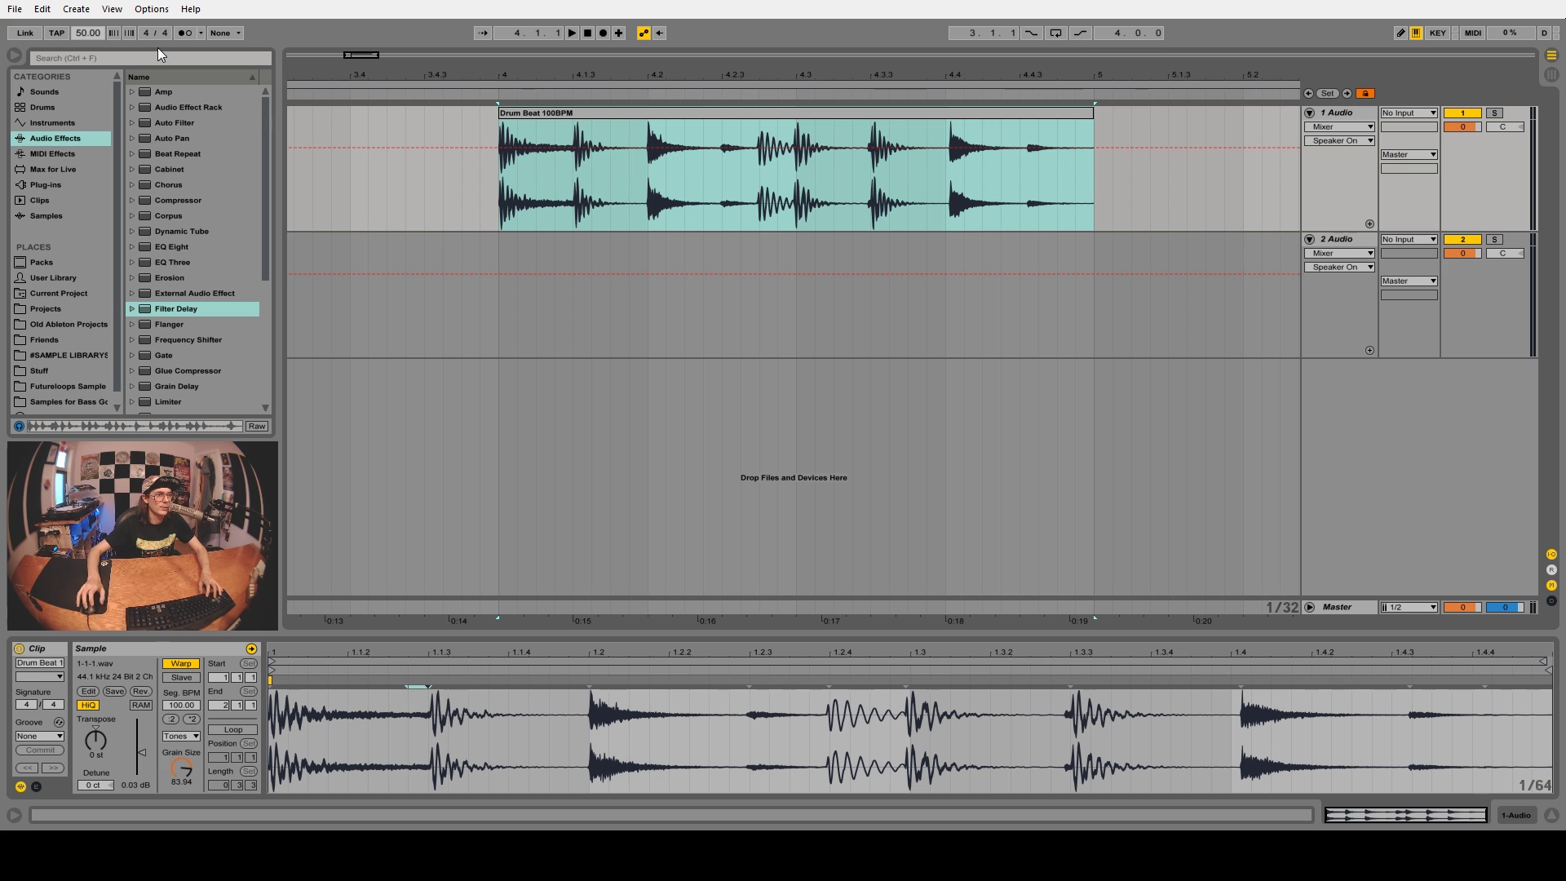
- Split the opening of the drum clip into short, equal grain-like slices
click(497, 192)
mouse_move(511, 76)
mouse_down()
mouse_move(510, 139)
mouse_move(616, 202)
mouse_up()
click(433, 187)
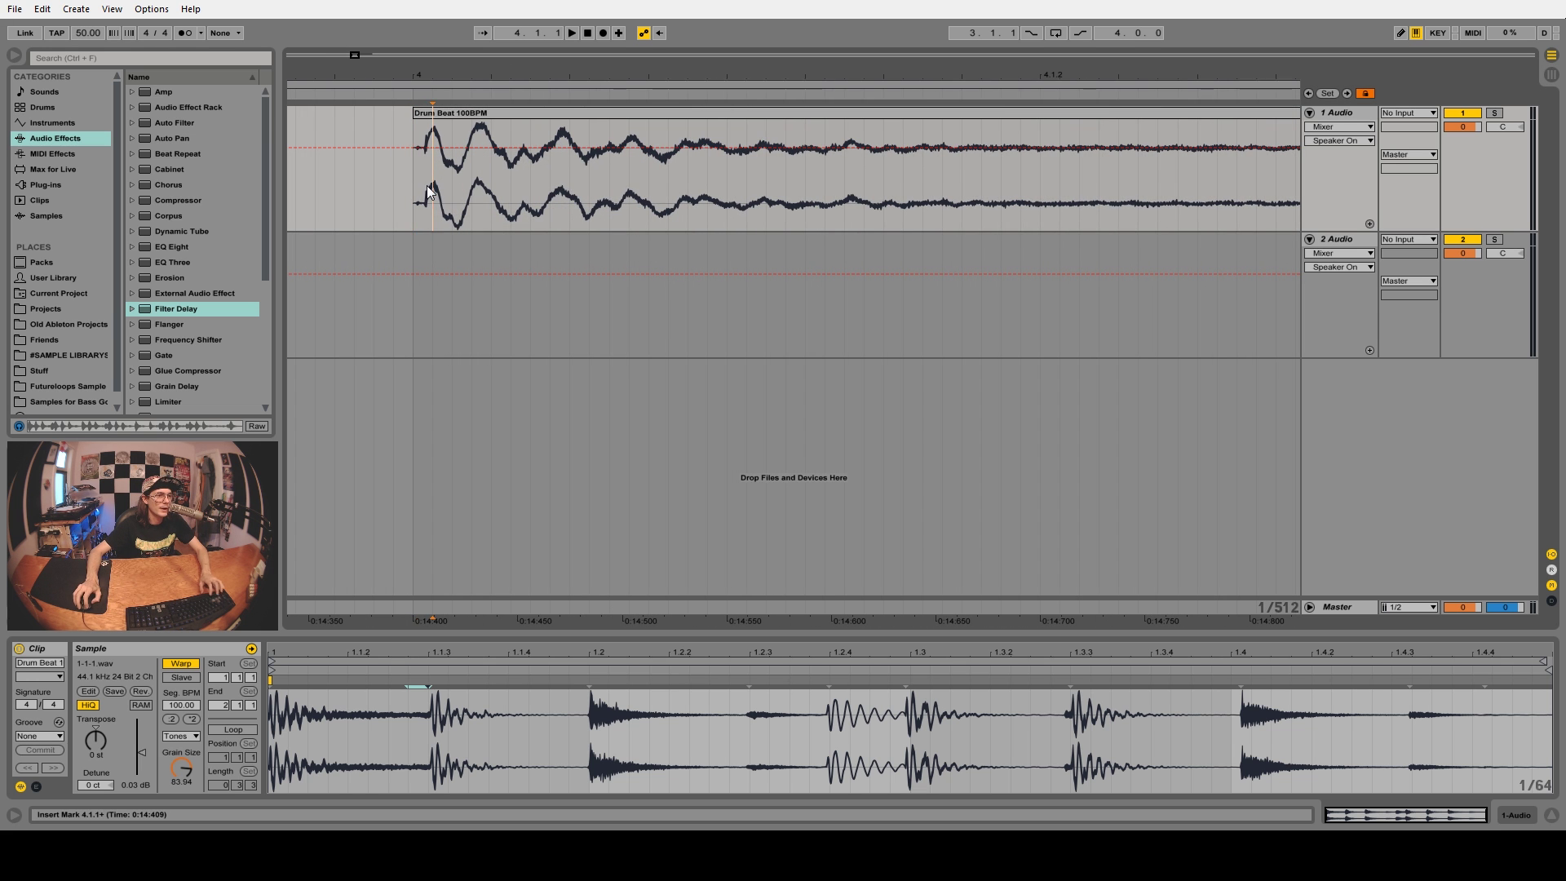
key(ctrl+e)
click(456, 178)
key(ctrl+e)
click(475, 176)
key(ctrl+e)
click(493, 173)
key(ctrl+e)
click(514, 171)
key(ctrl+e)
- Move the short slices to the second audio track and space them apart with gaps one slice long
drag(427, 172, 565, 165)
drag(473, 115, 473, 241)
drag(439, 314, 563, 294)
drag(520, 240, 540, 241)
drag(477, 298, 558, 243)
drag(517, 287, 604, 282)
drag(577, 242, 598, 241)
drag(556, 285, 644, 282)
drag(617, 242, 687, 283)
key(Right)
key(Right)
drag(415, 288, 432, 289)
- Duplicate the slices on the second track to fill the gaps between them
key(ctrl+d)
key(ctrl+d)
key(ctrl+d)
key(ctrl+d)
key(ctrl+d)
key(ctrl+d)
key(ctrl+d)
key(ctrl+d)
key(ctrl+d)
key(ctrl+d)
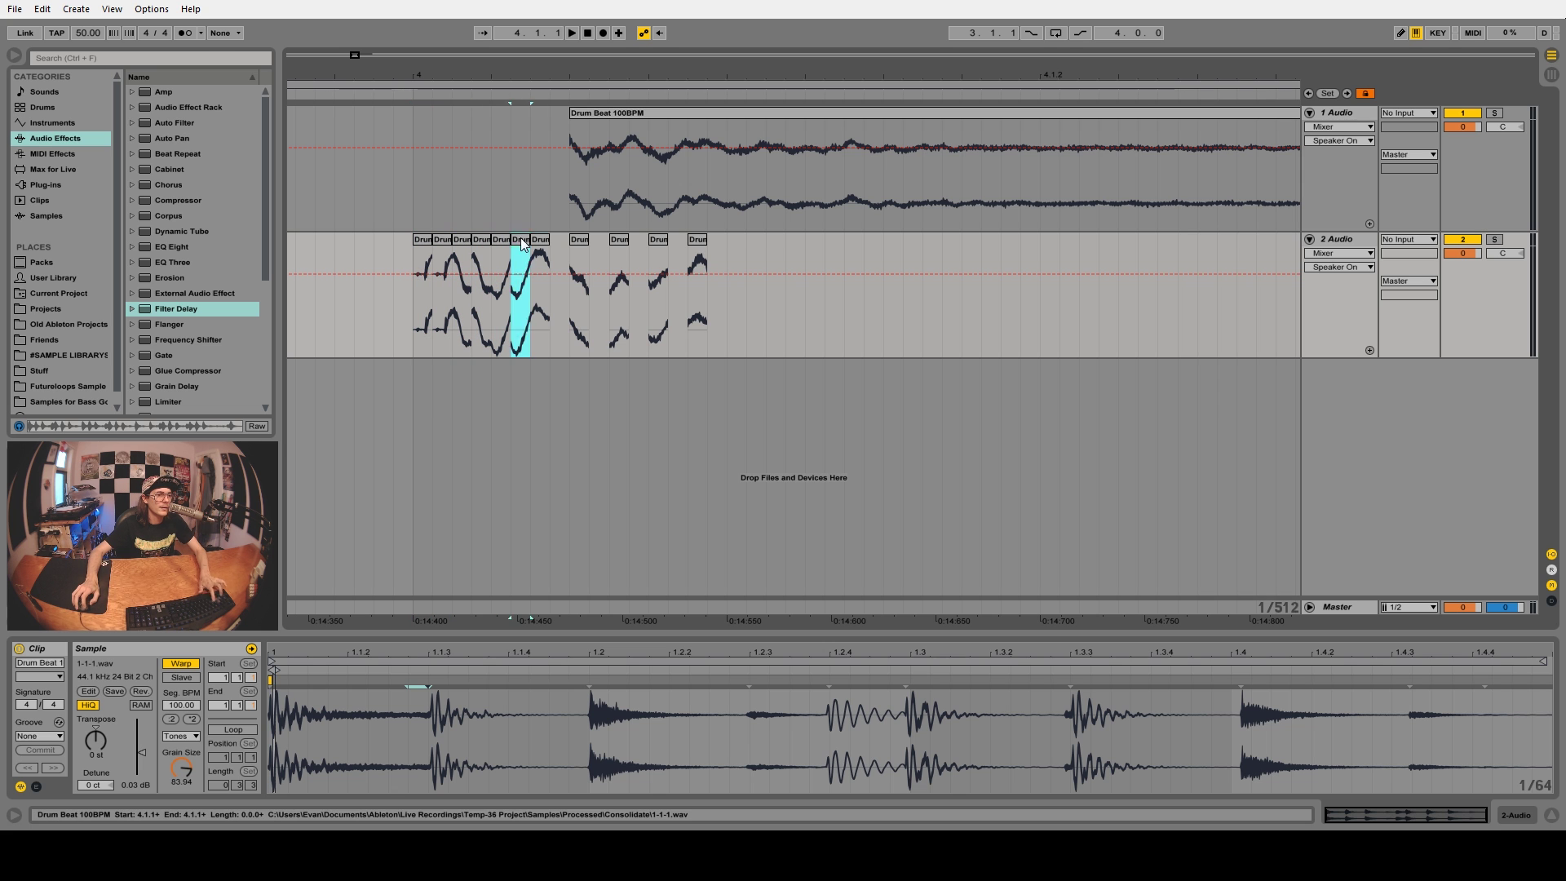
key(ctrl+d)
click(661, 242)
key(ctrl+d)
- Delete all slices from the second track and restore the whole drum clip on the first track
drag(409, 321, 712, 306)
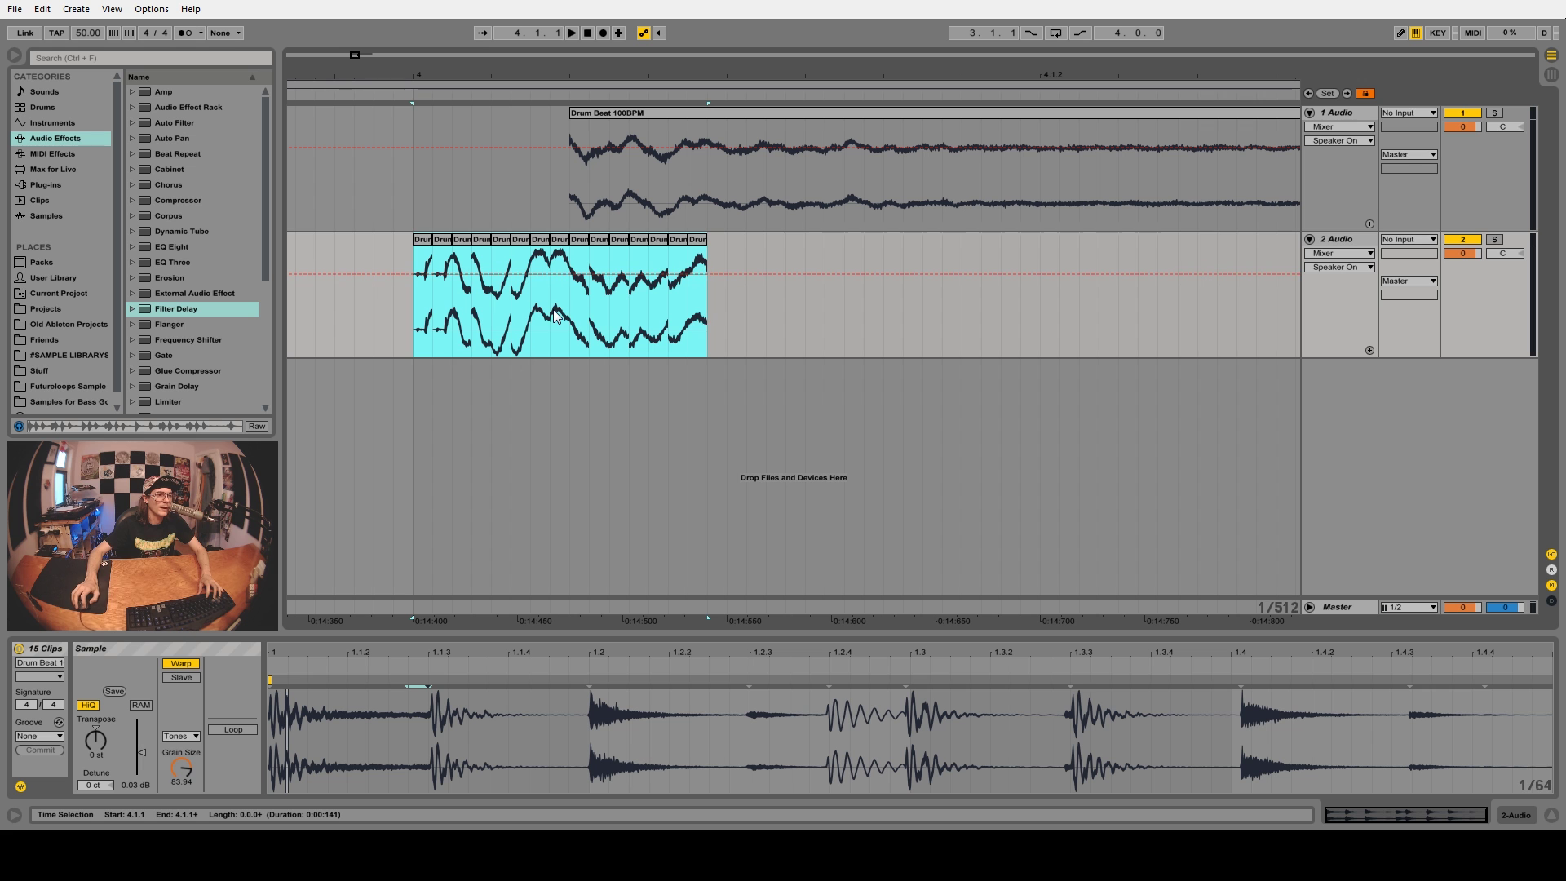
key(Delete)
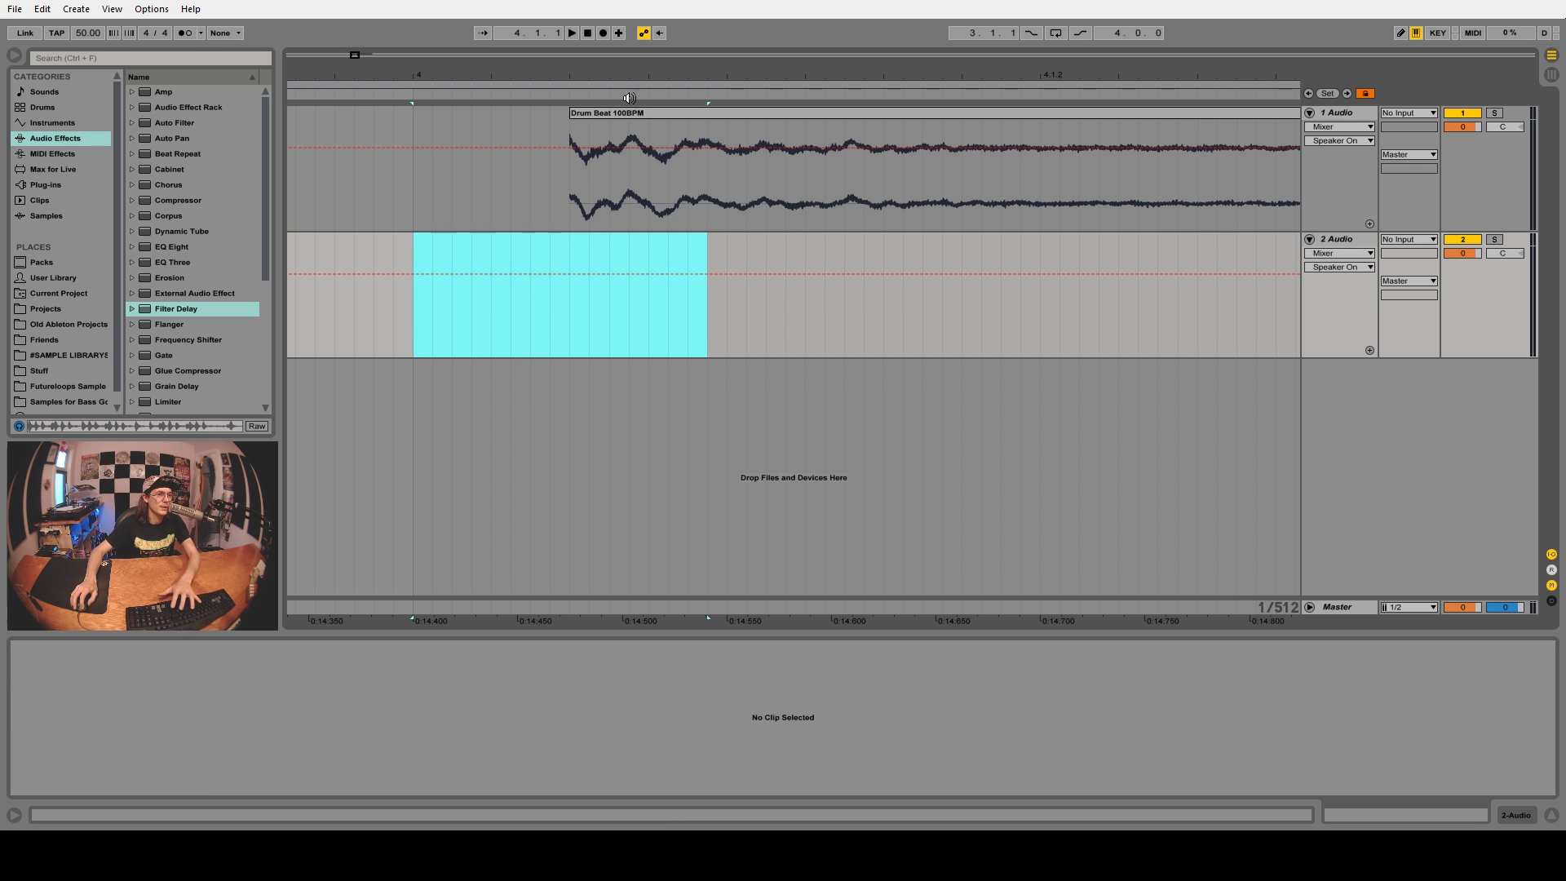
key(minus)
key(minus)
key(minus)
key(minus)
- Play the Tones clip at 50 BPM, then replay it while lowering its Grain Size to 12.00
key(space)
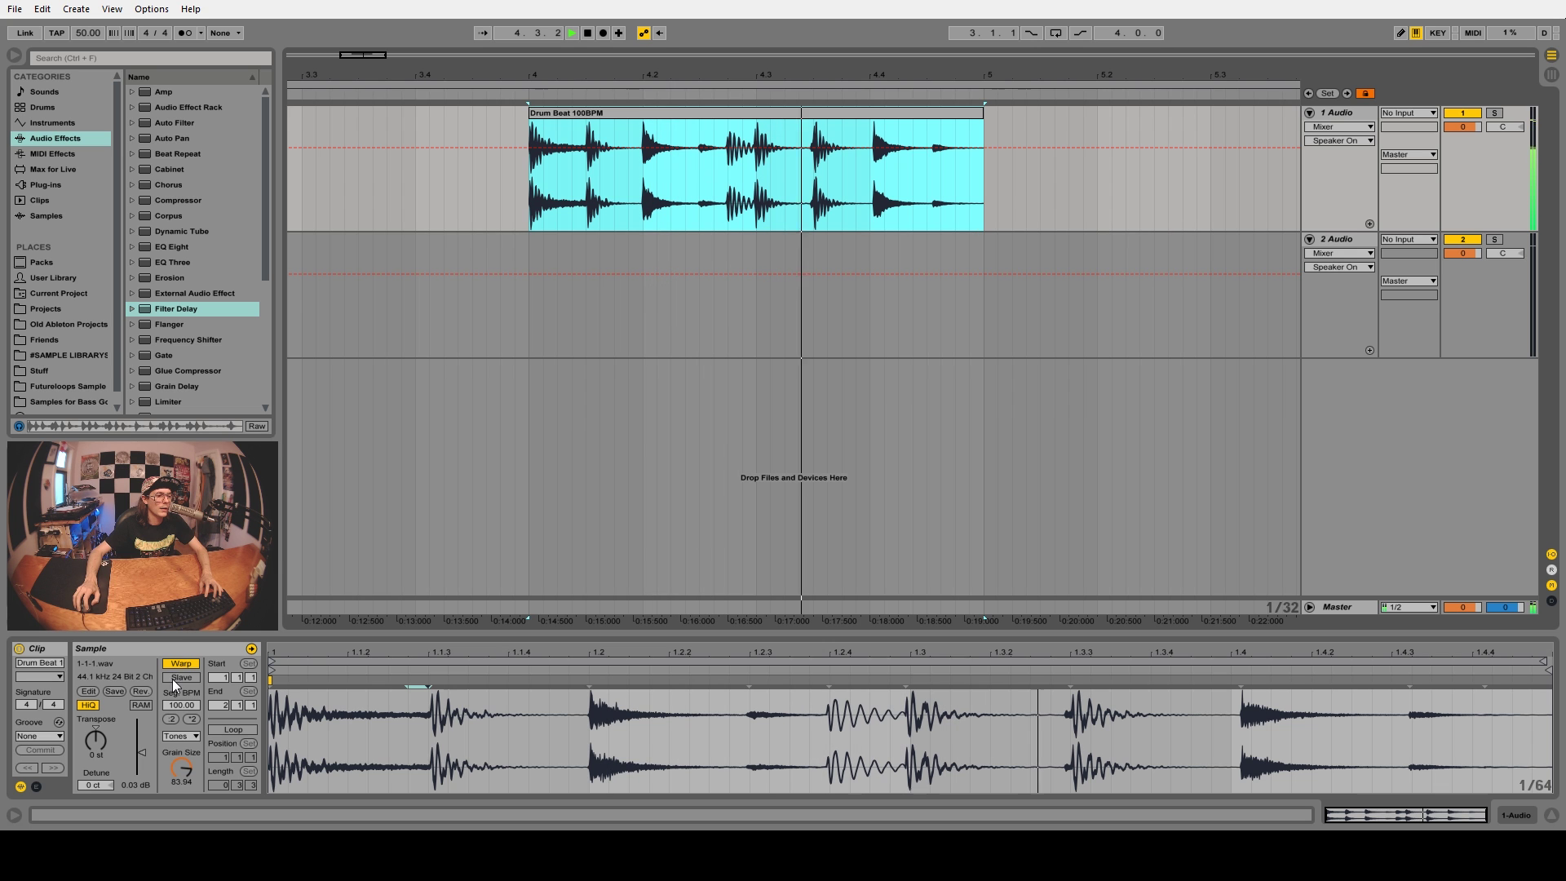
key(space)
drag(183, 767, 182, 816)
key(space)
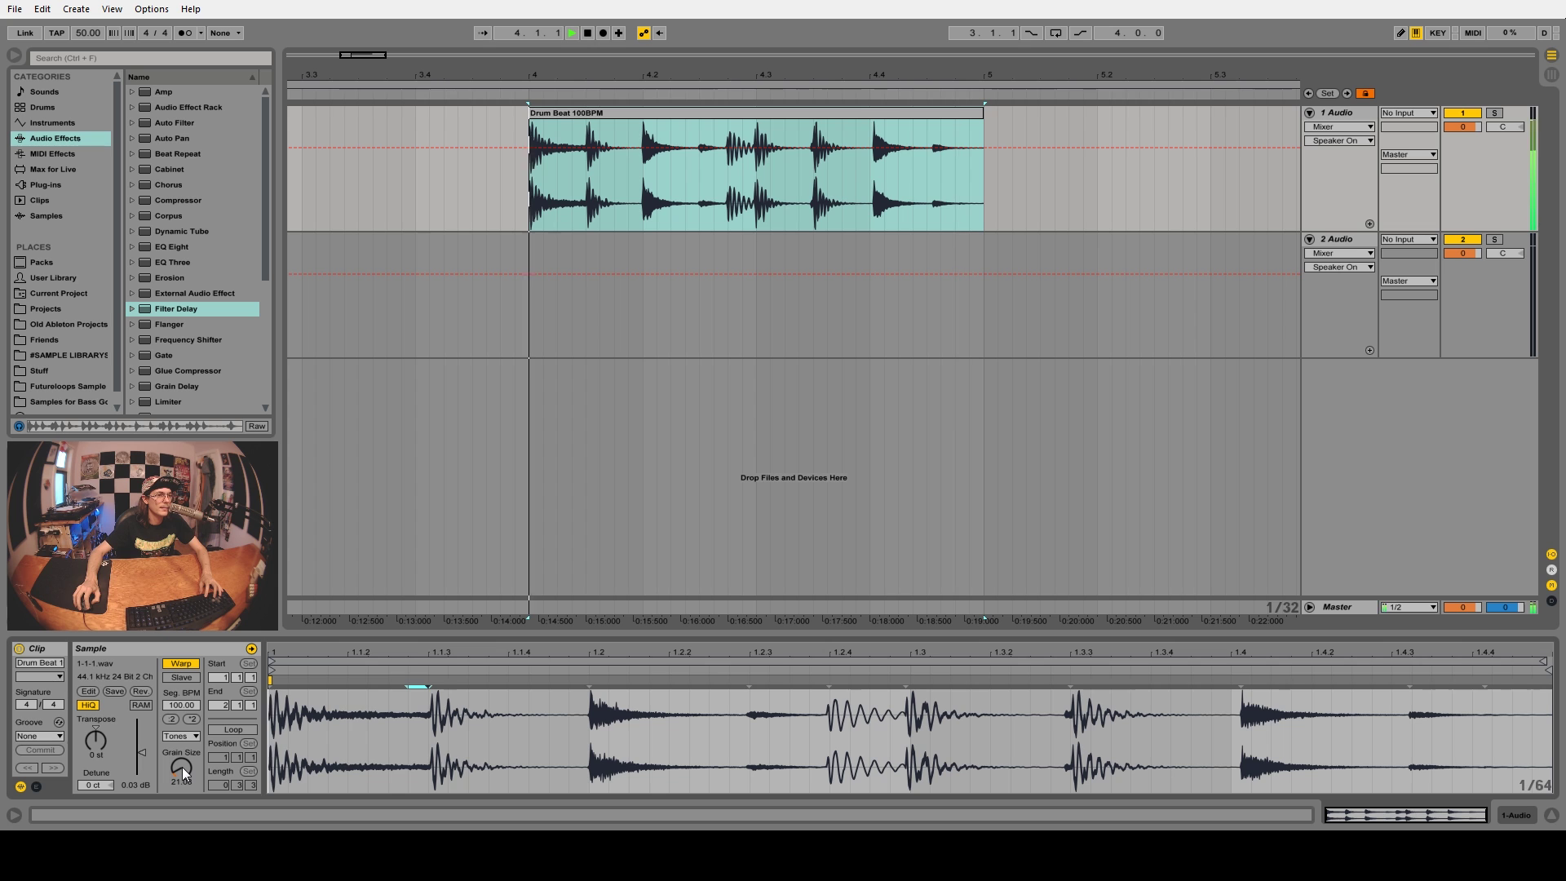
drag(183, 767, 183, 776)
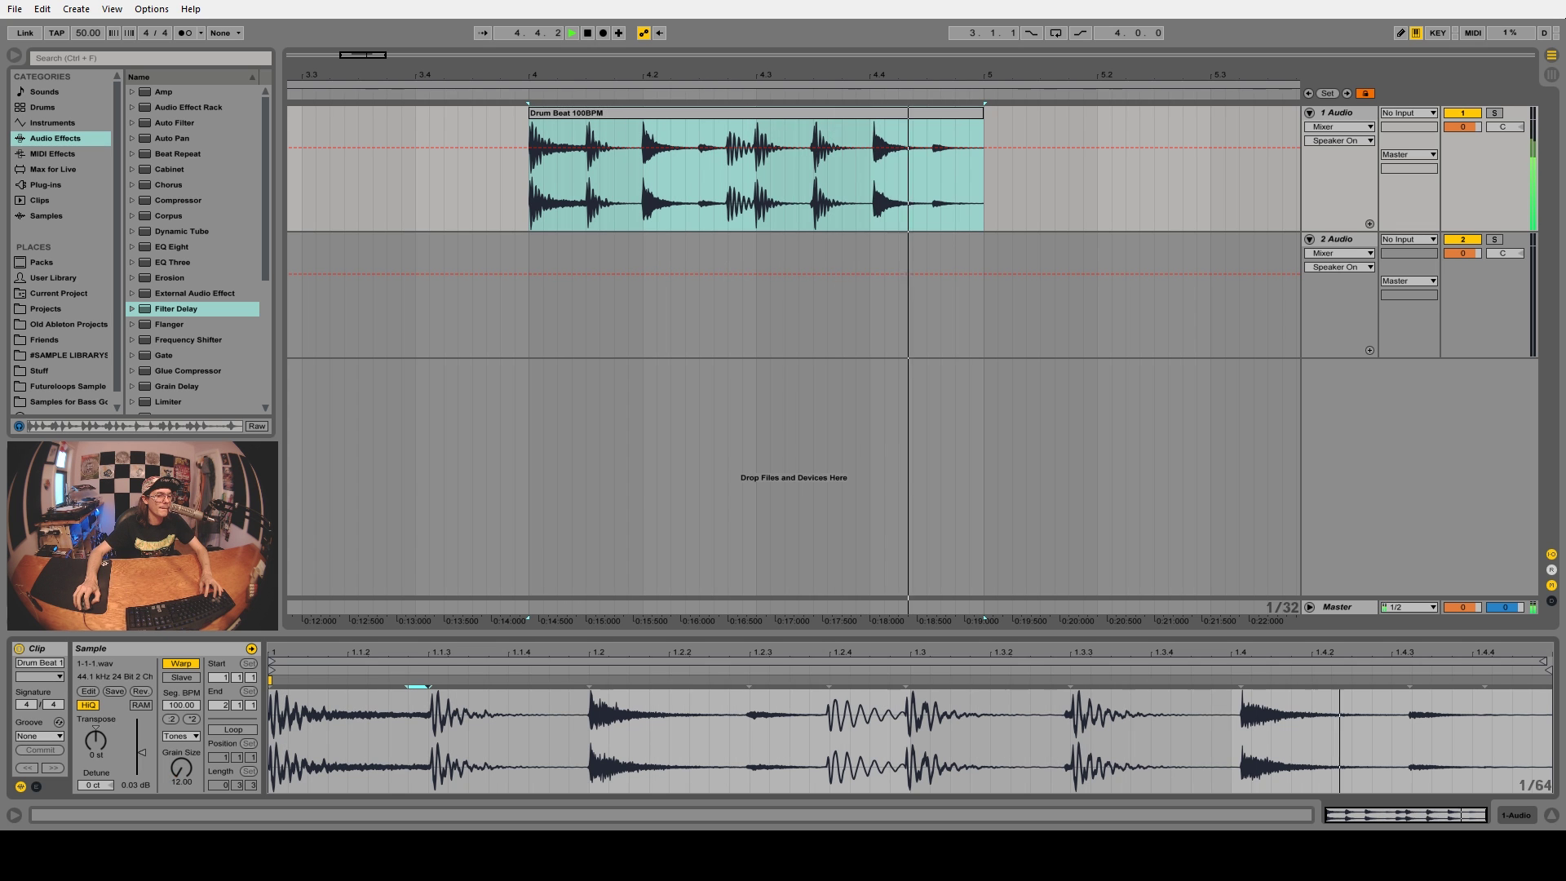
key(space)
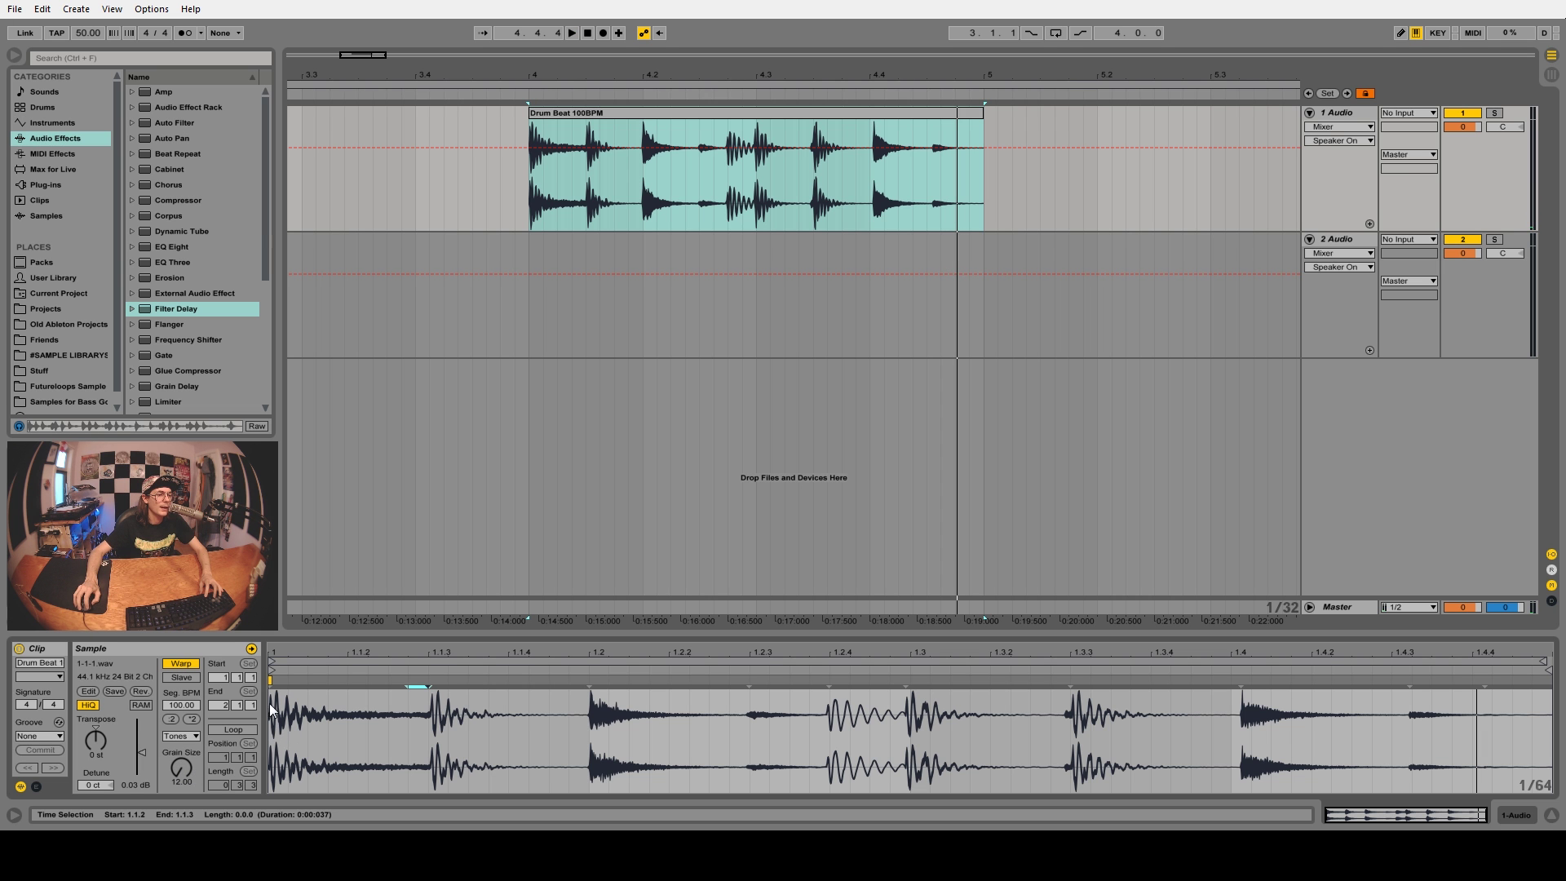
- Set the project tempo to 200 BPM and play the Tones clip with its small grain size
click(80, 36)
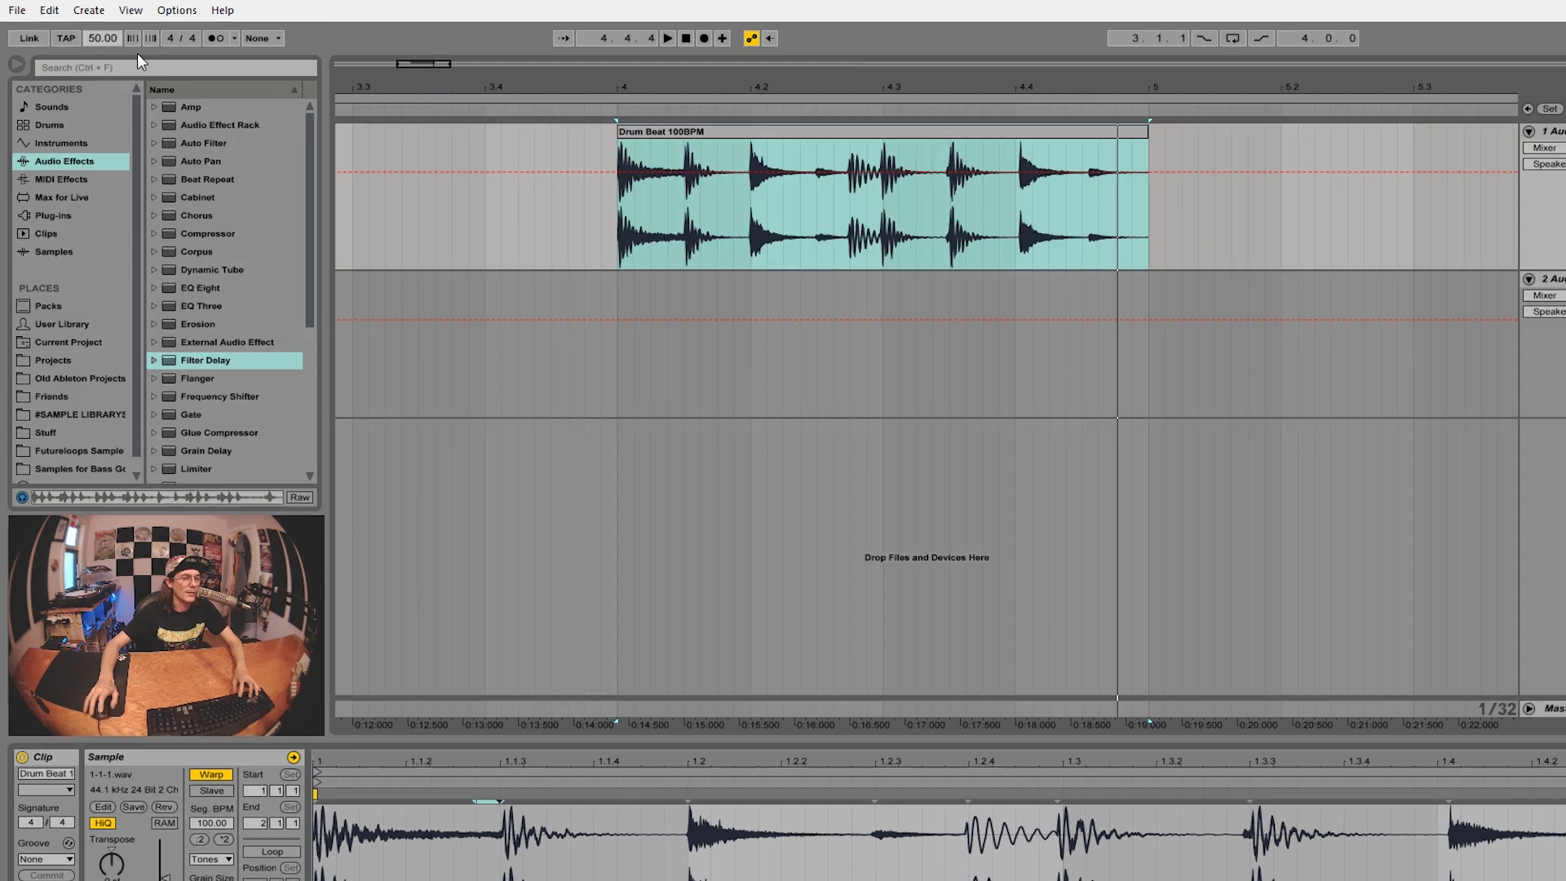
text(200)
key(Return)
key(space)
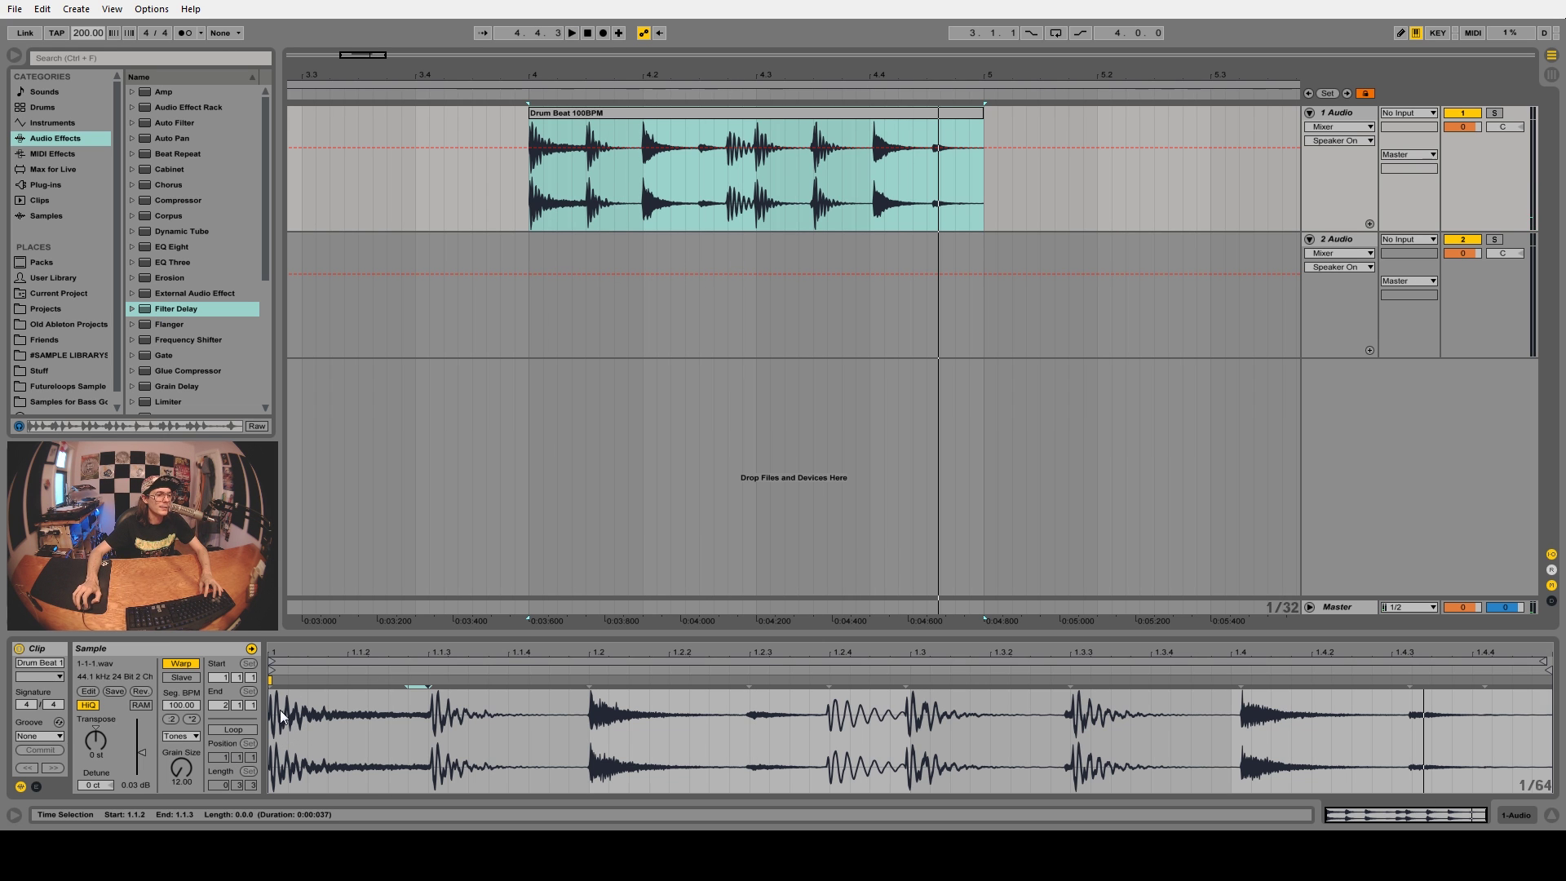
- Try deleting short grains from the drum clip's opening and moving the remaining pieces together
drag(530, 74, 641, 184)
key(Delete)
key(Delete)
click(658, 187)
key(Delete)
key(Delete)
drag(674, 184, 721, 181)
key(Delete)
mouse_move(602, 114)
mouse_down()
mouse_move(586, 114)
mouse_move(617, 117)
mouse_up()
drag(696, 115, 467, 33)
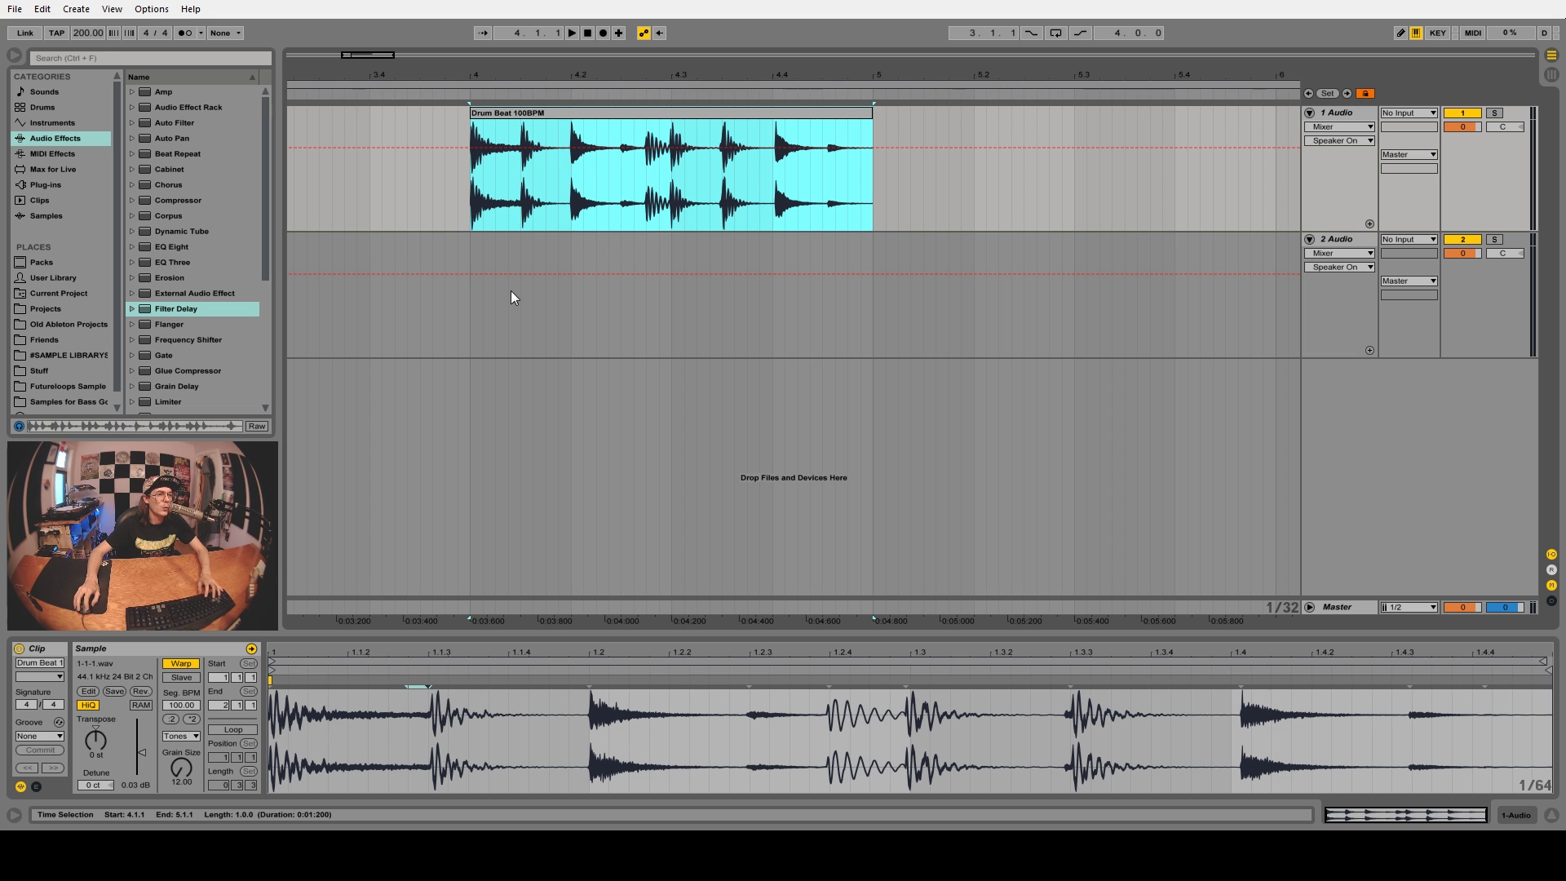
- Set the tempo to 100 BPM and the drum clip's warp mode to Texture with a Flux of 90.63
drag(477, 219, 870, 180)
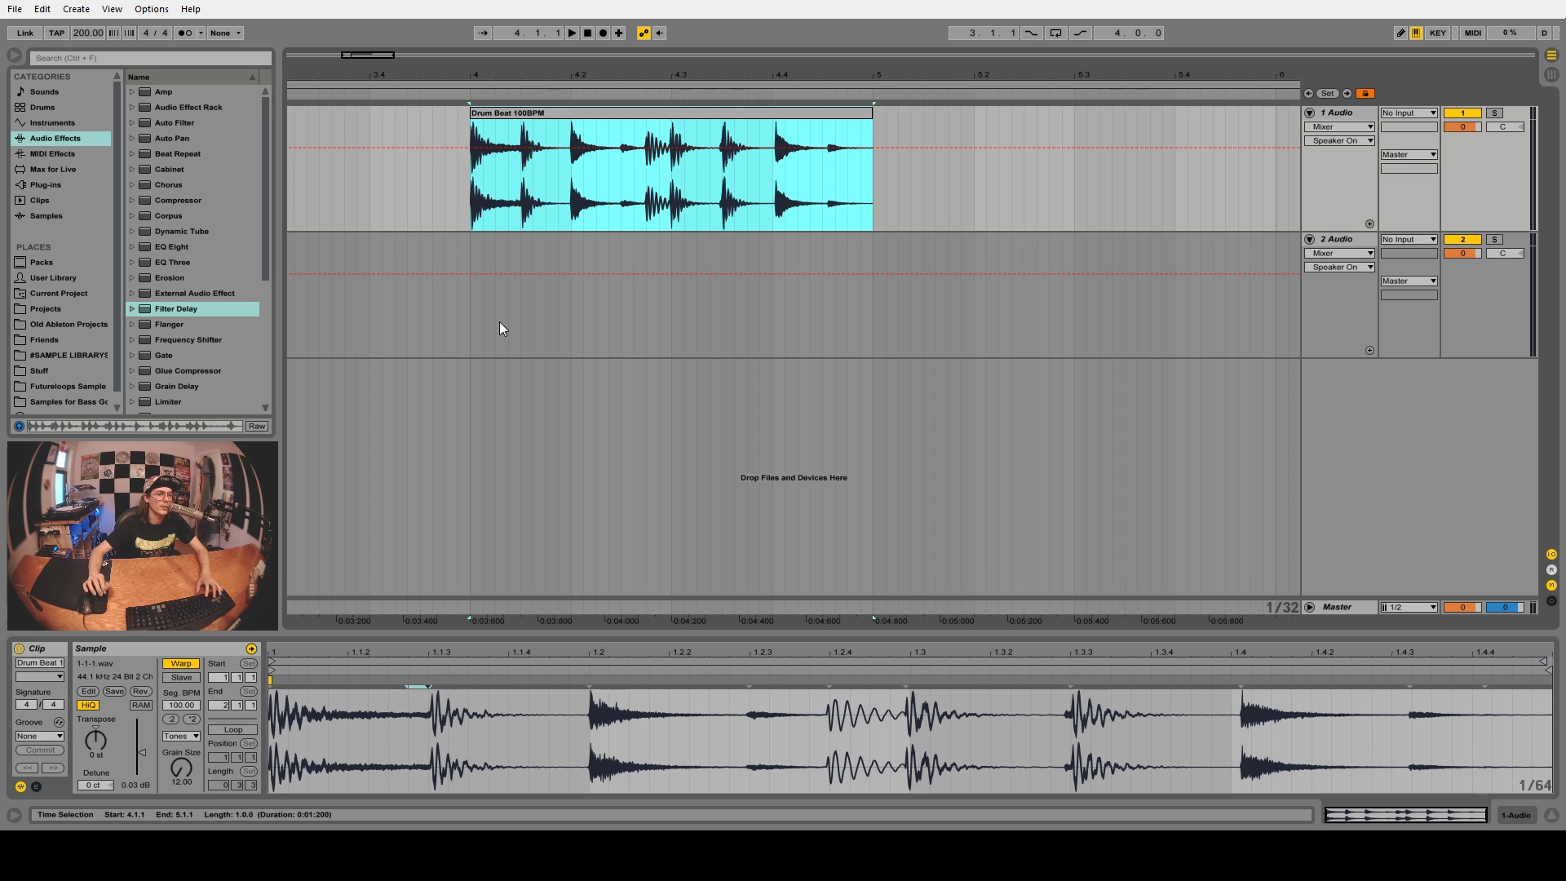
drag(181, 767, 181, 752)
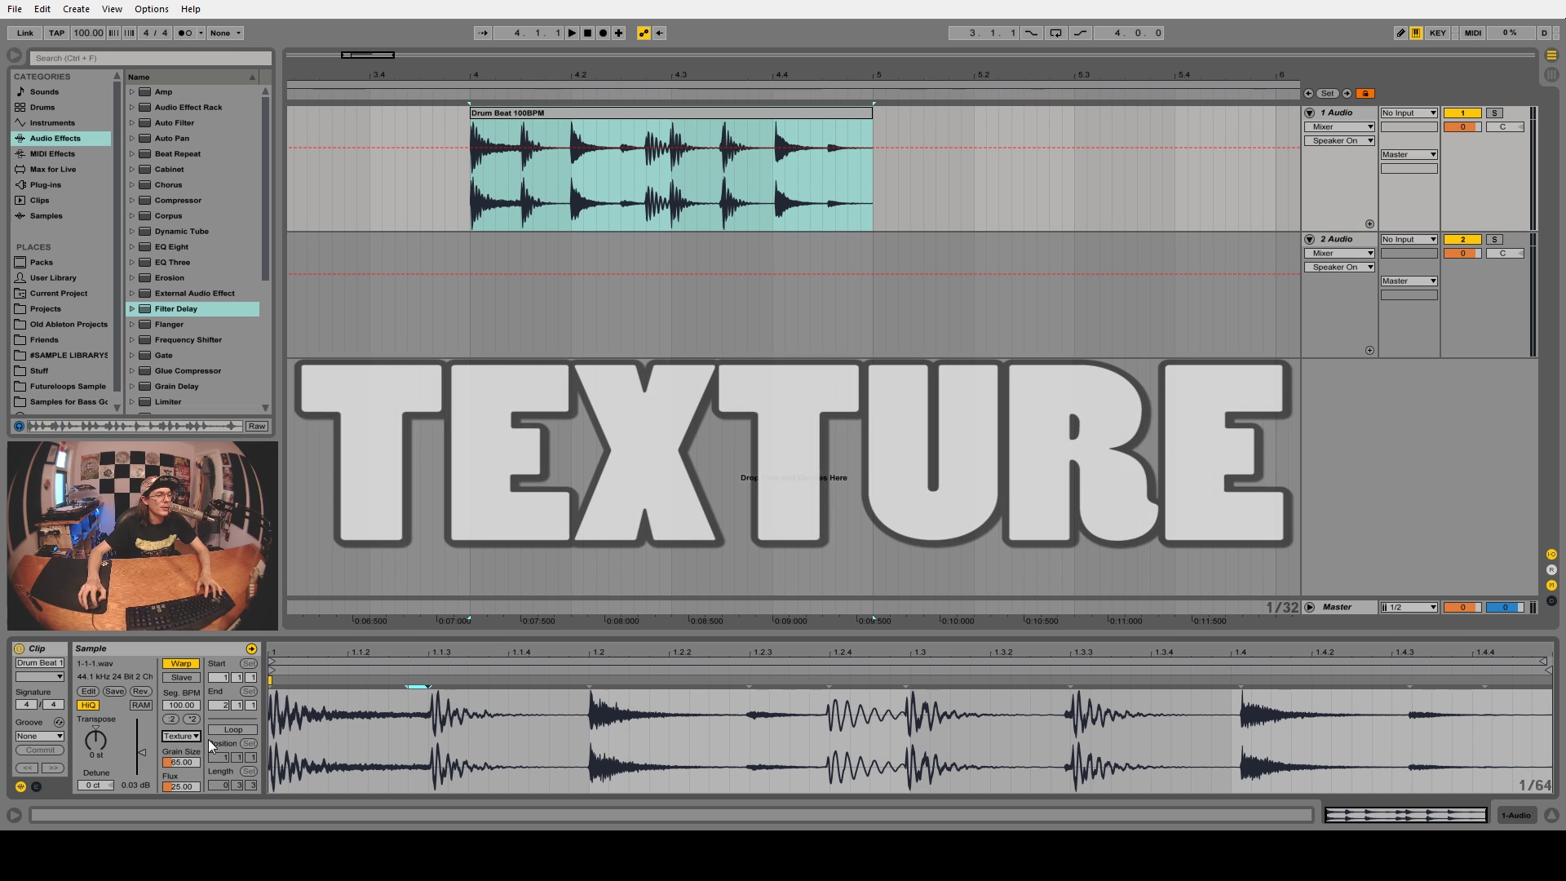
drag(187, 789, 181, 759)
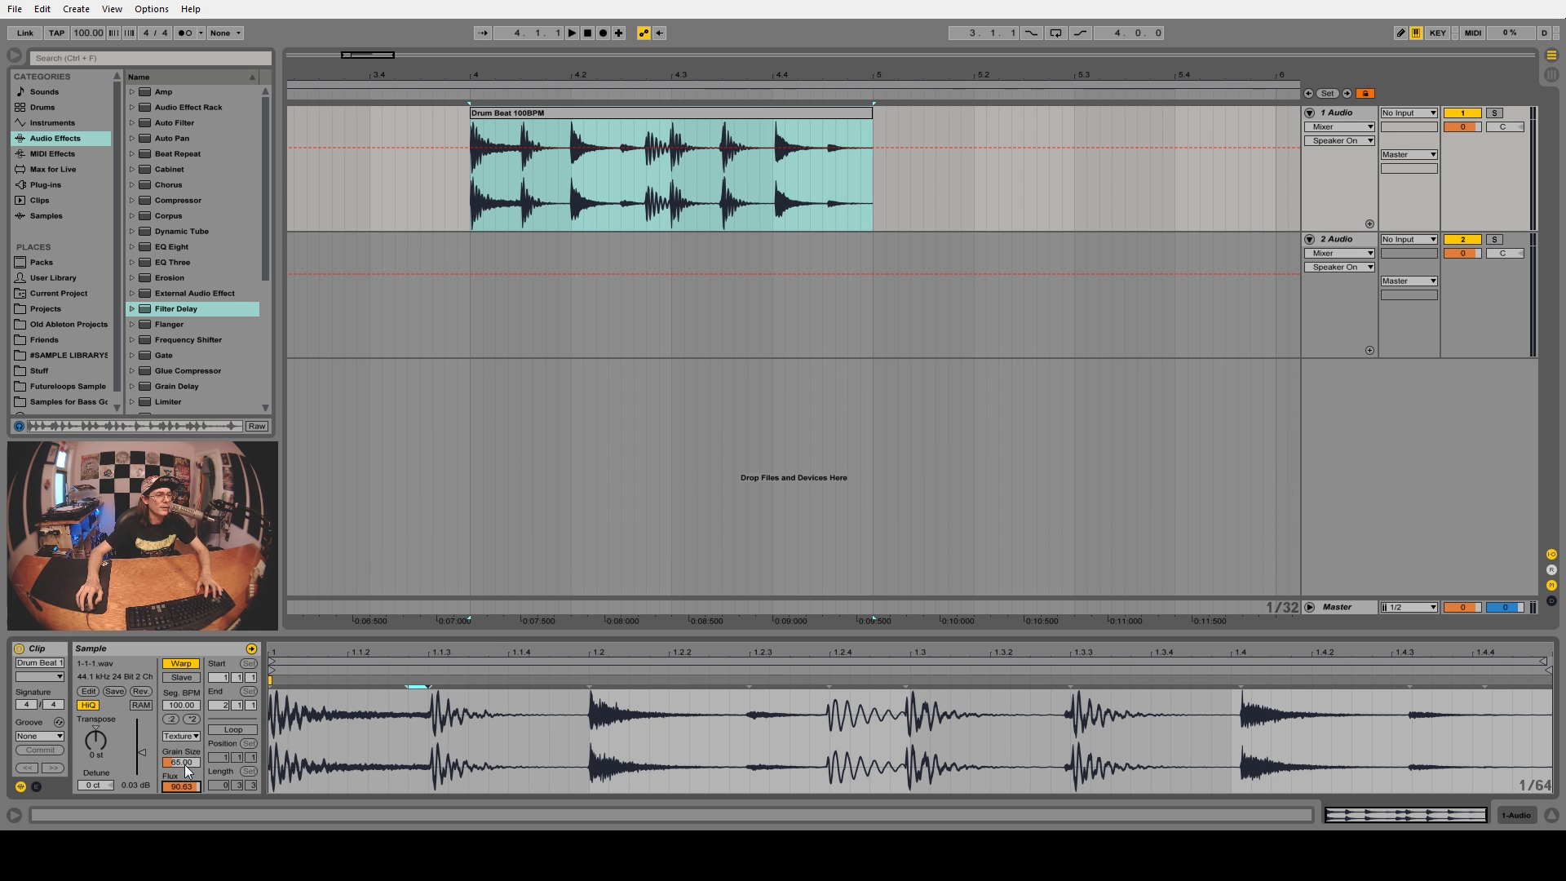
- Select a grain of about 9 ms at the clip's start and set the project tempo to 138 BPM
scroll(488, 178, up, 5)
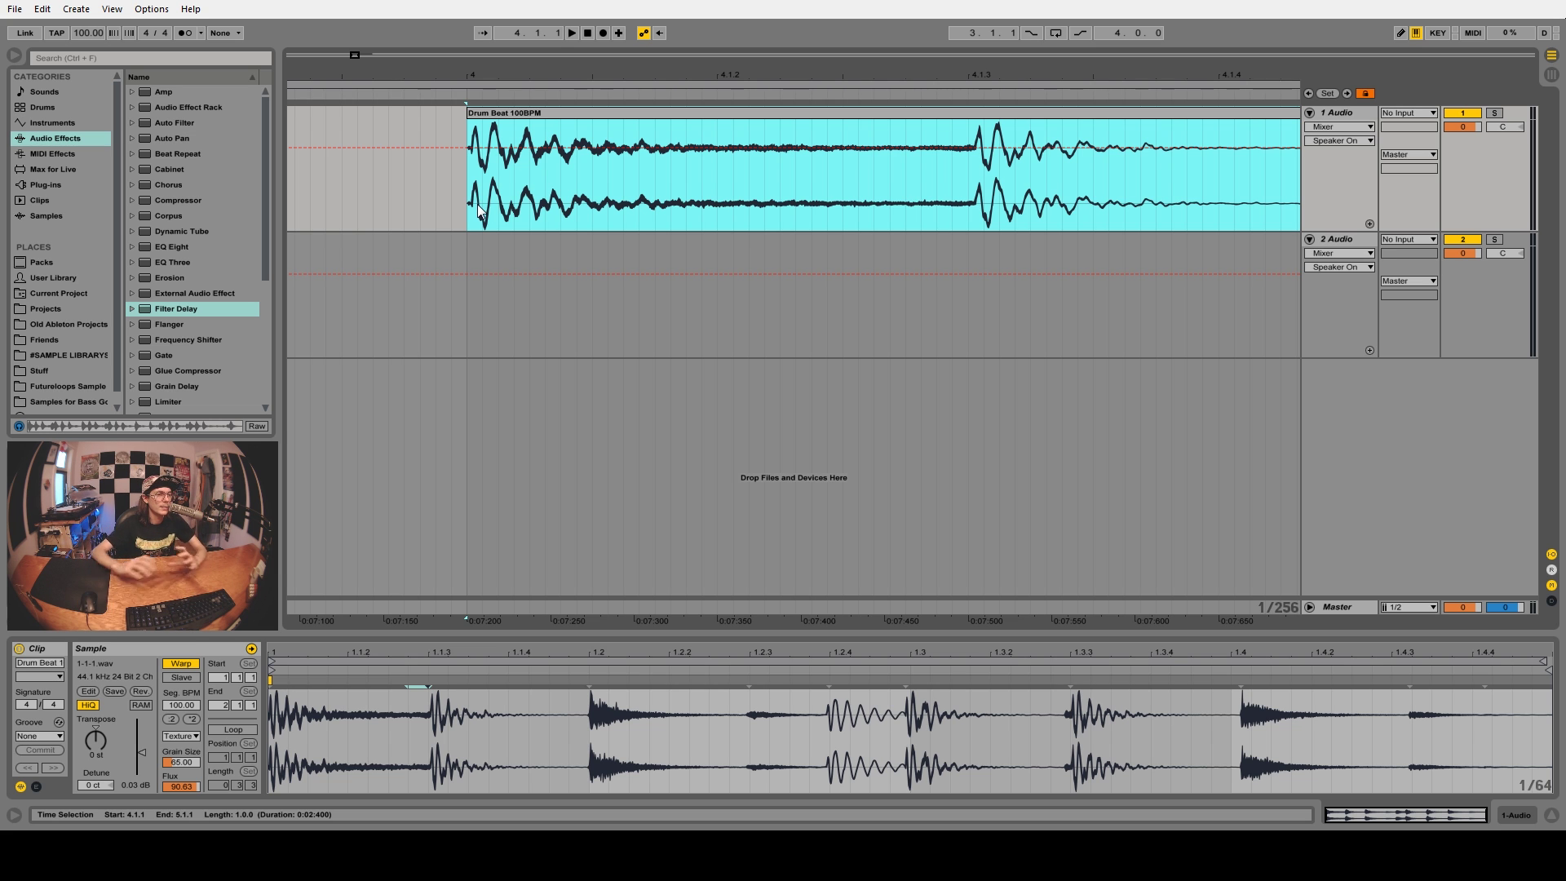
drag(468, 187, 481, 188)
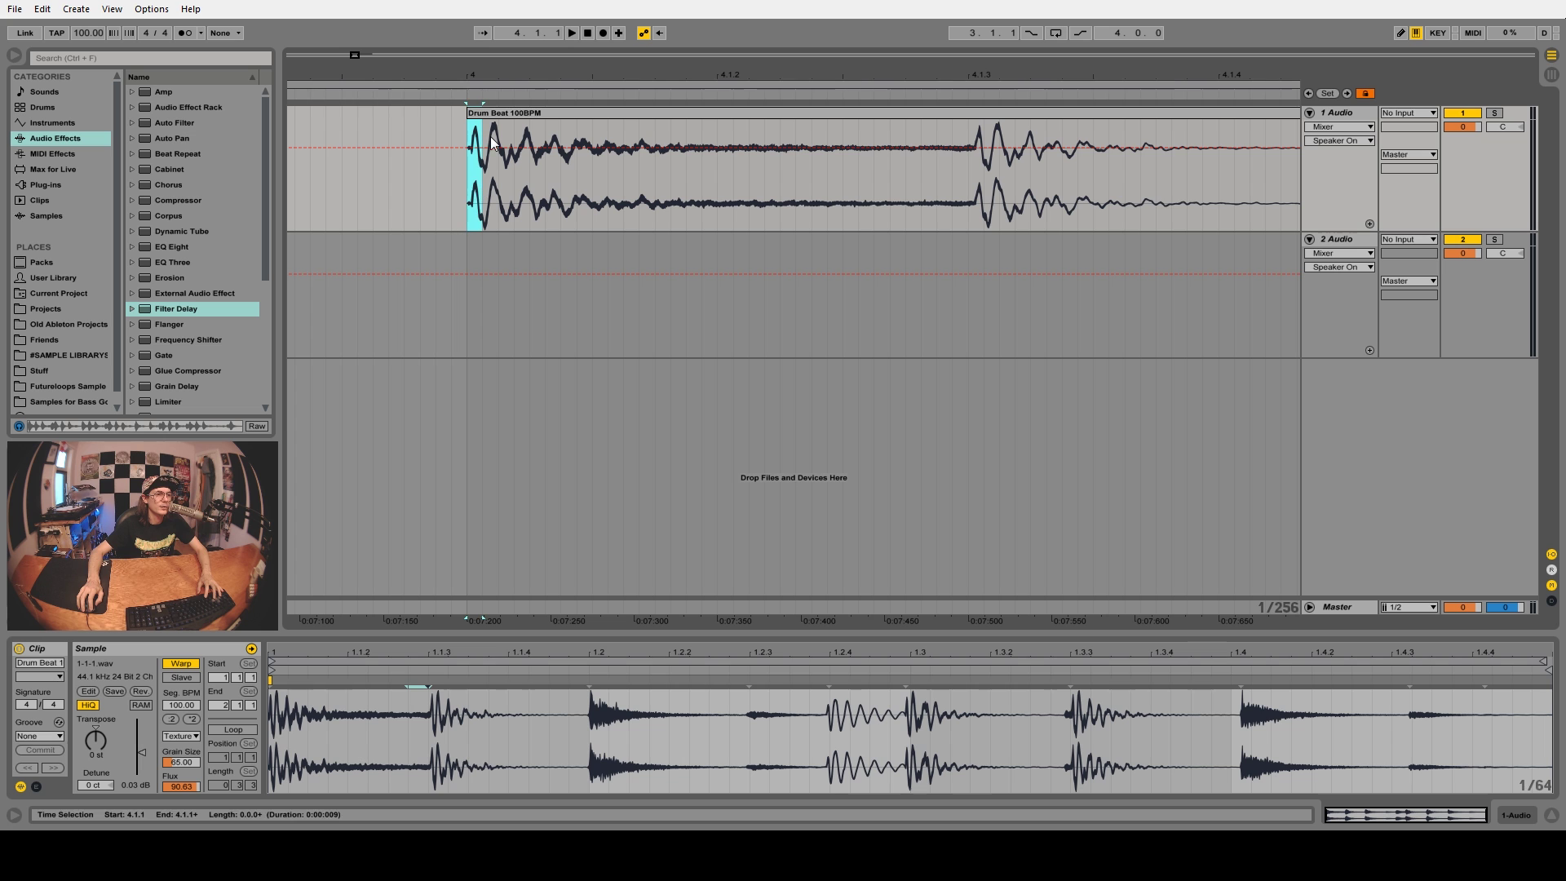
drag(84, 33, 88, 2)
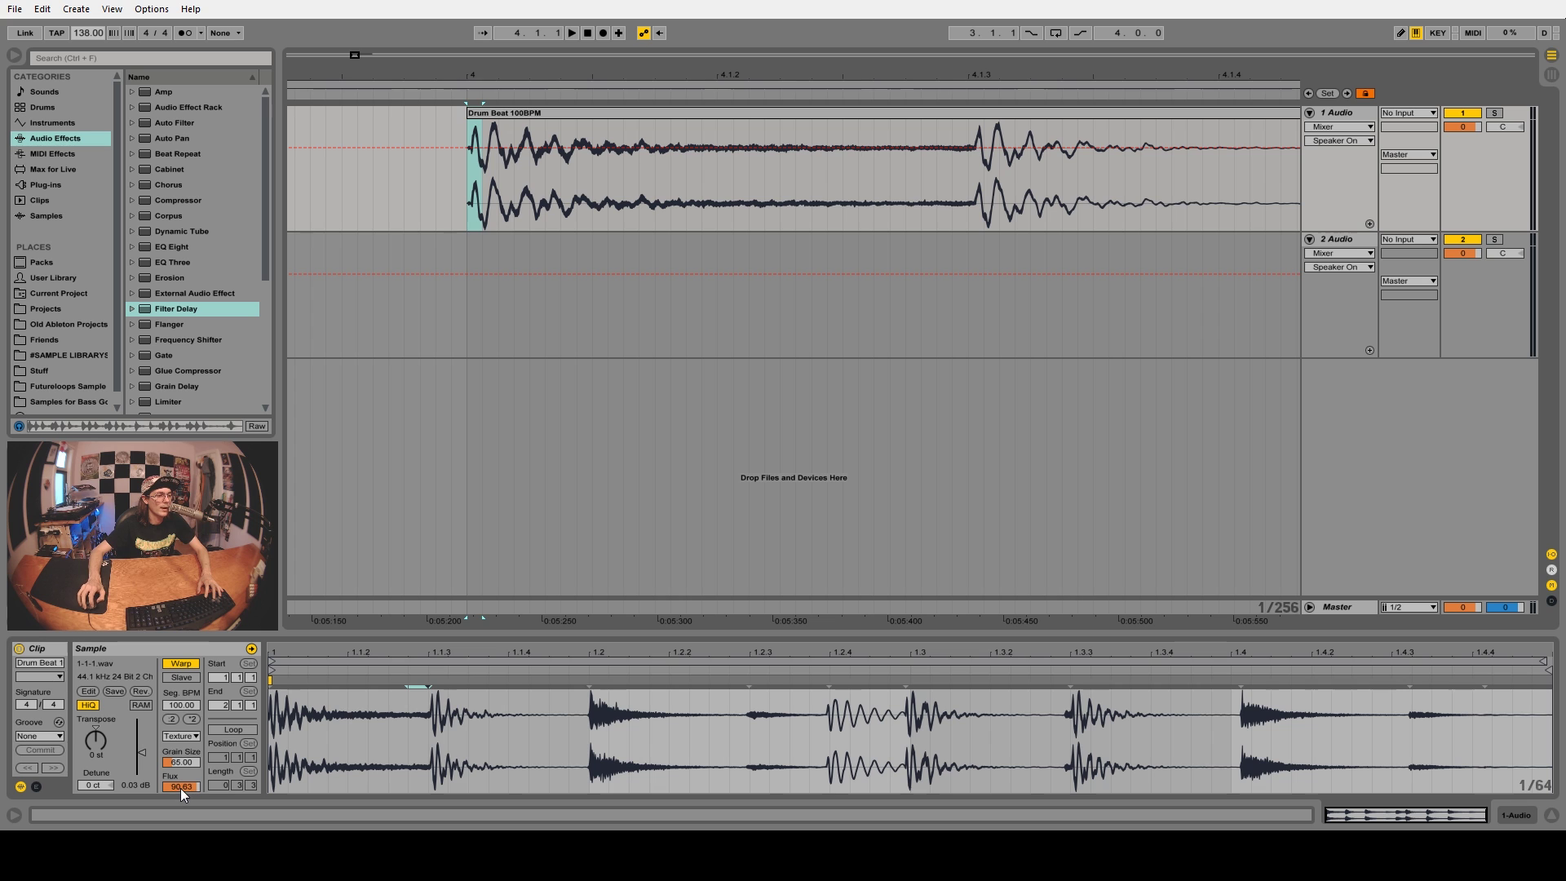
- Set the Texture Flux to 0.00, then switch the clip to Tones for comparison and back to Texture
drag(183, 786, 183, 865)
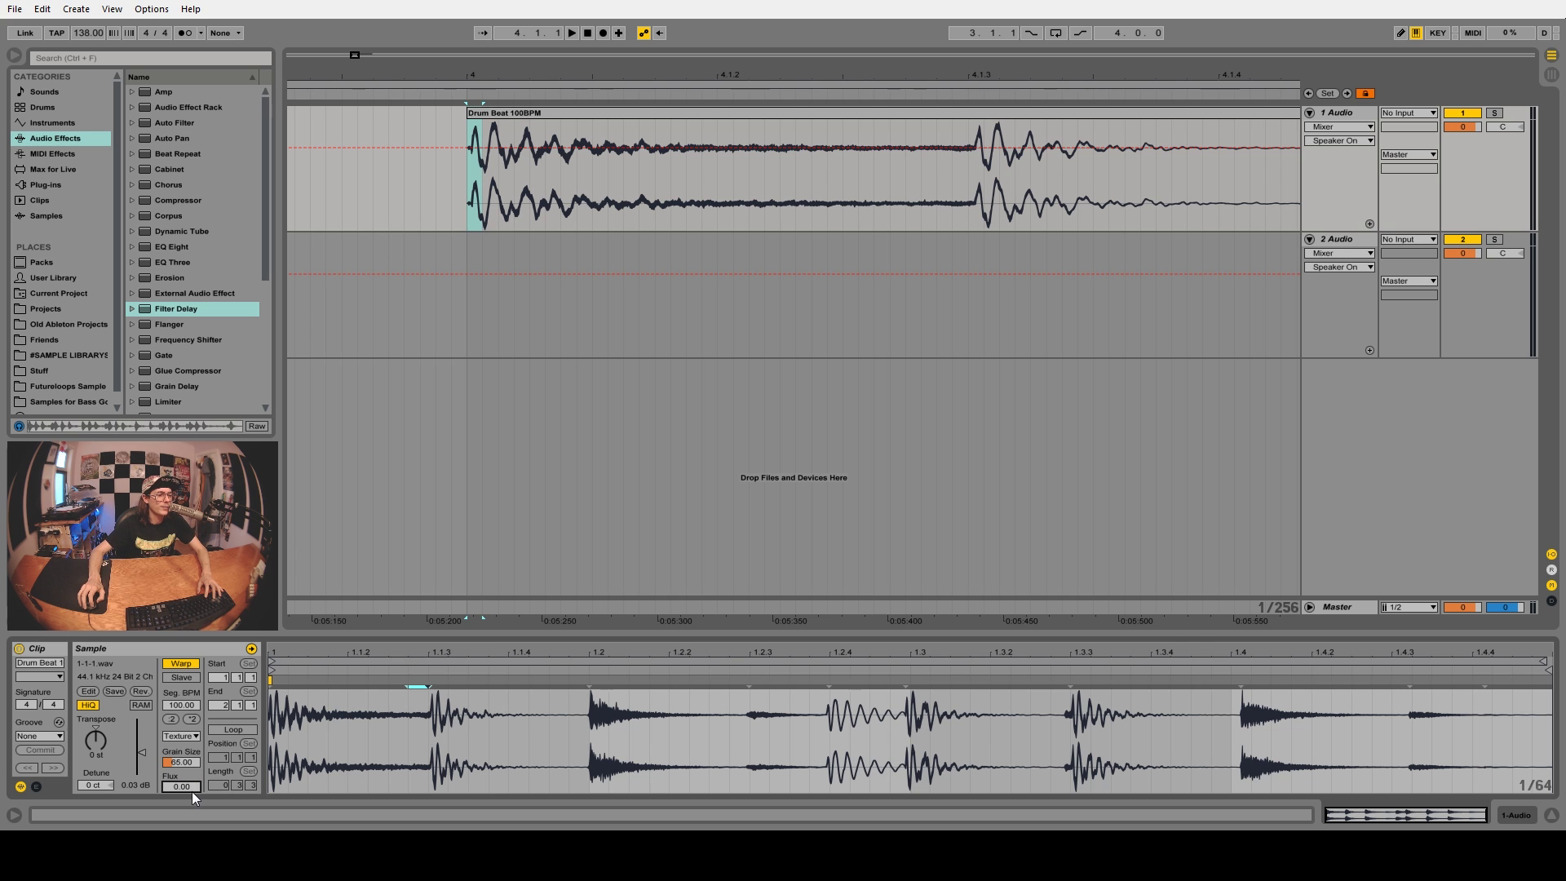
click(186, 734)
click(181, 754)
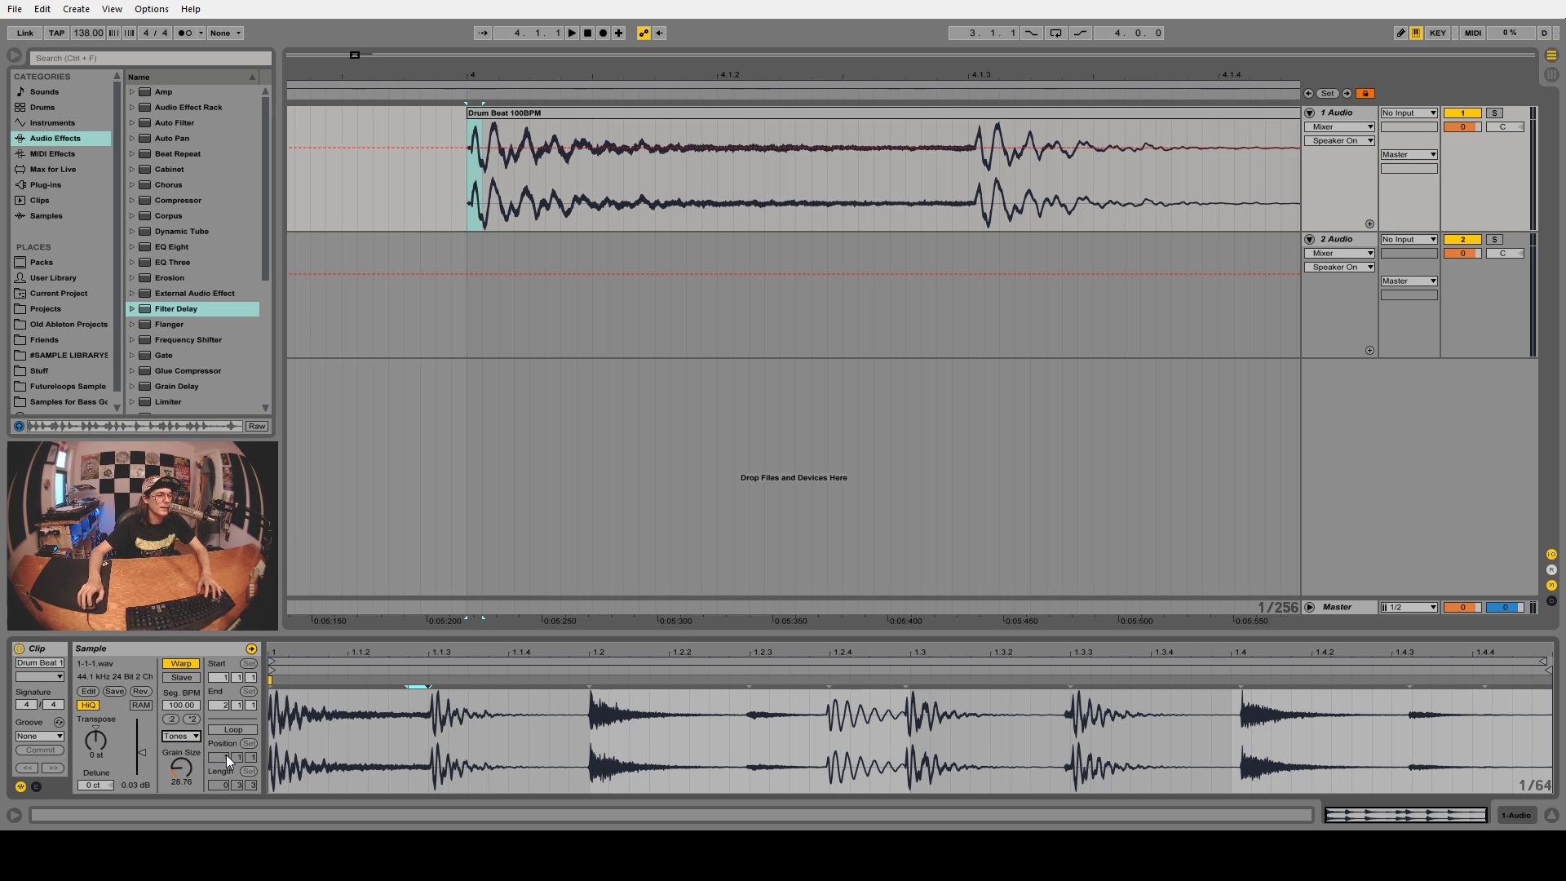
click(194, 737)
click(184, 763)
drag(534, 68, 474, 5)
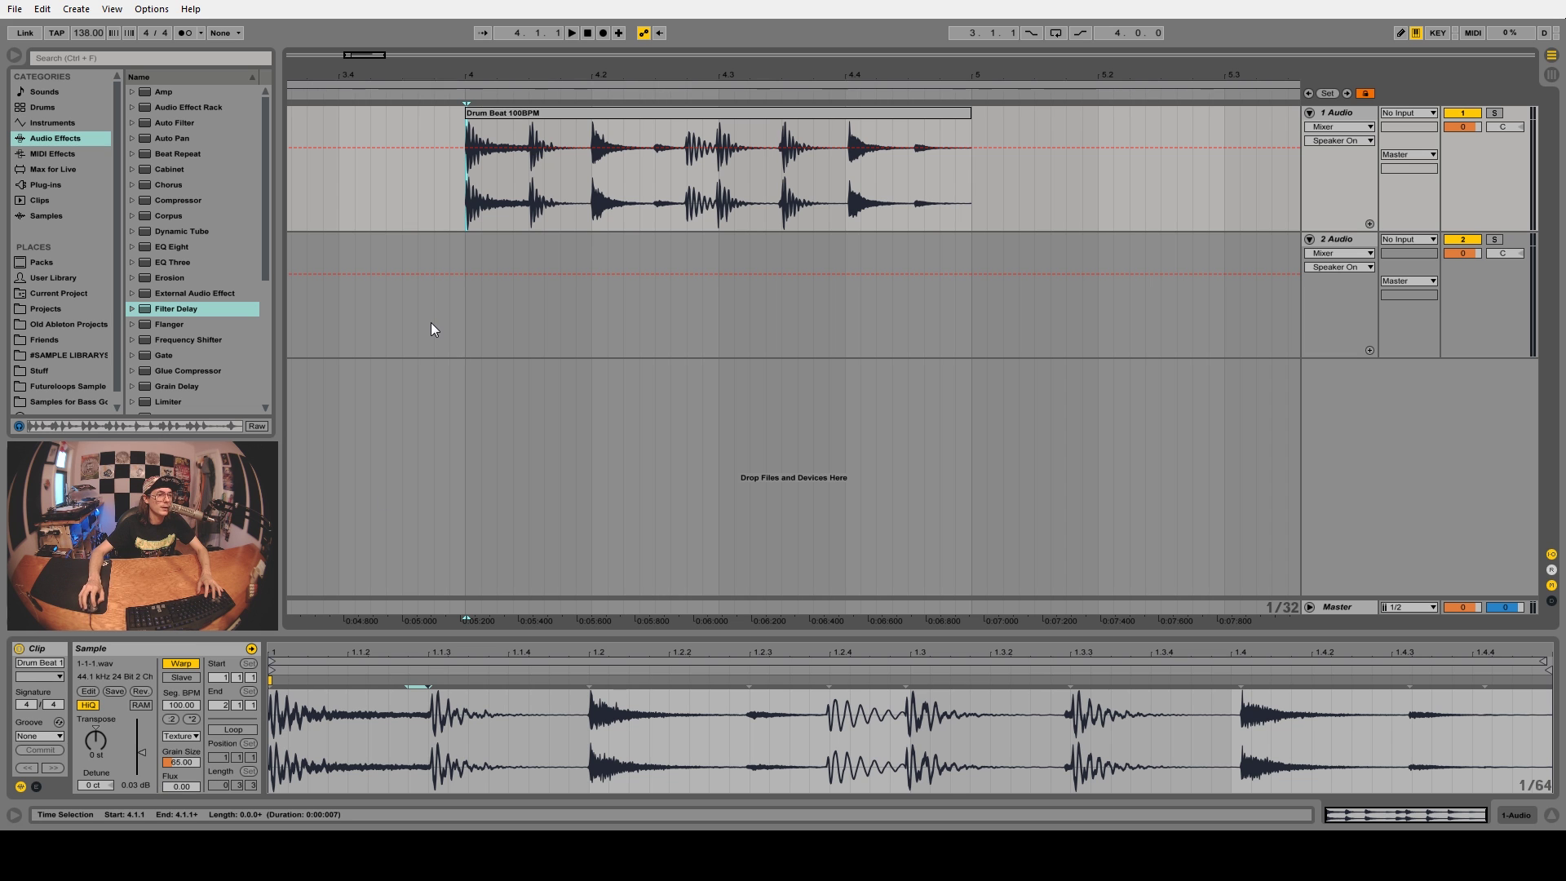
- Select the whole drum clip, lower the project tempo to 49 BPM and set the Texture Grain Size to 20.35
drag(466, 189, 971, 201)
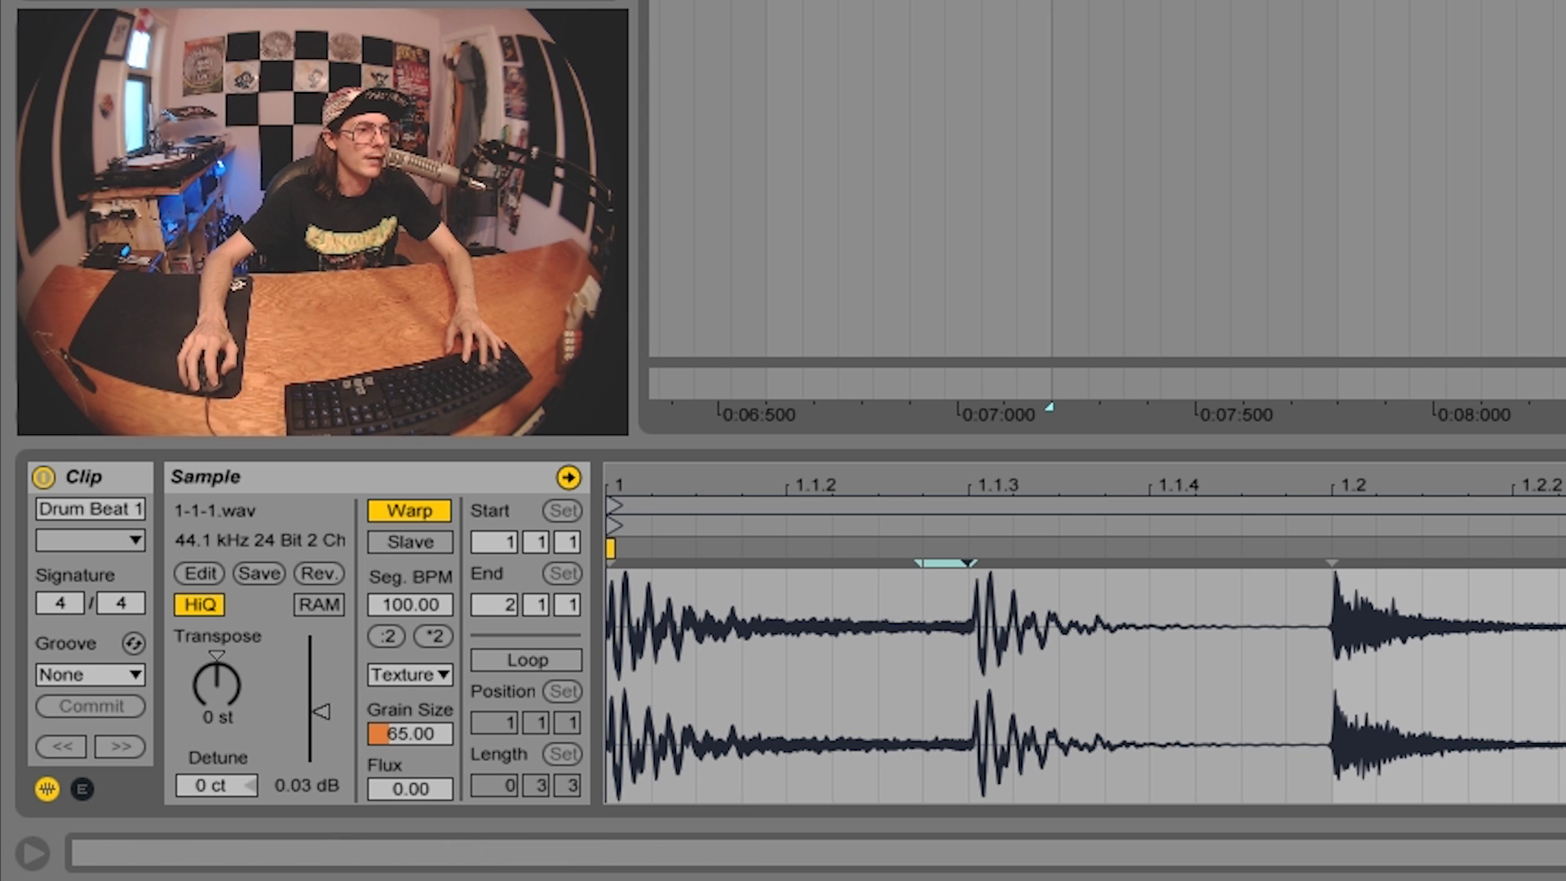
drag(88, 33, 88, 2)
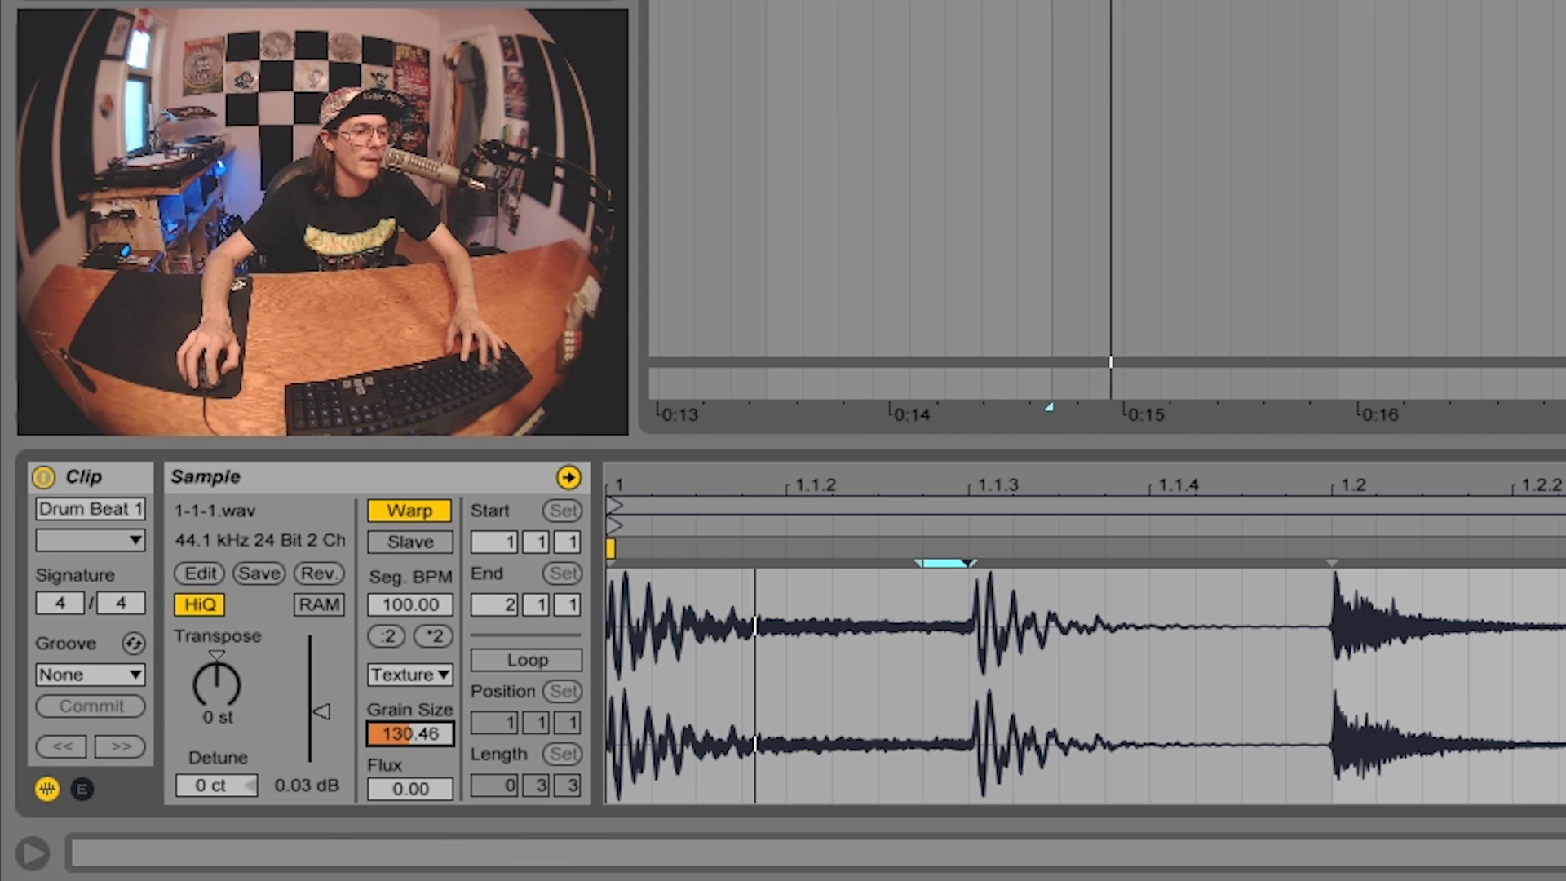
drag(410, 734, 420, 785)
- Compare playback of the Texture-warped clip with Flux at 0.00 and at 100.00, ending on 100.00
drag(418, 788, 419, 734)
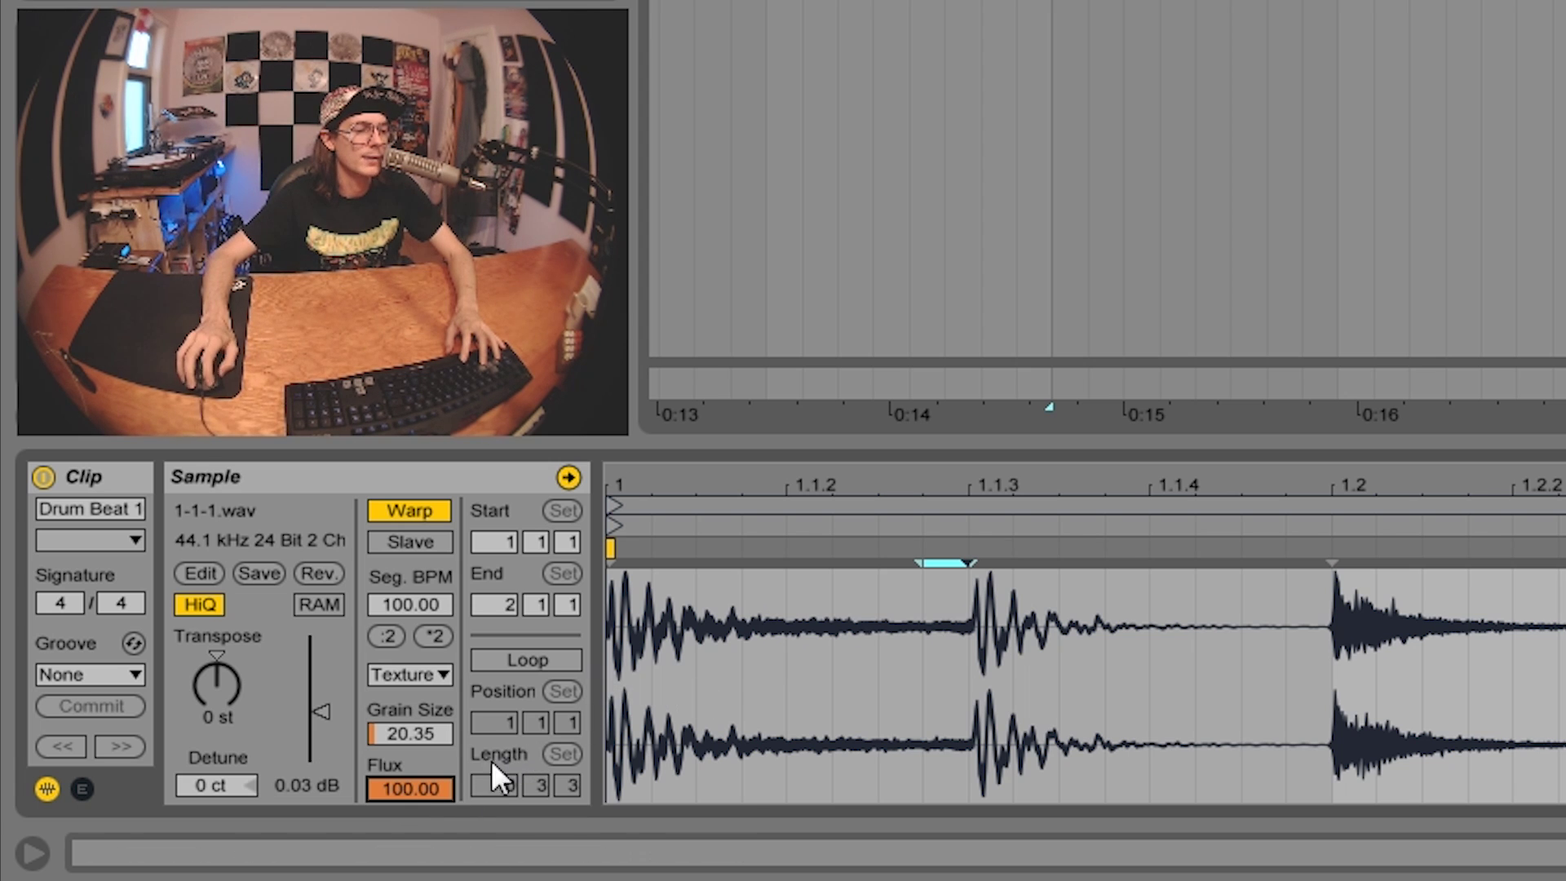
key(space)
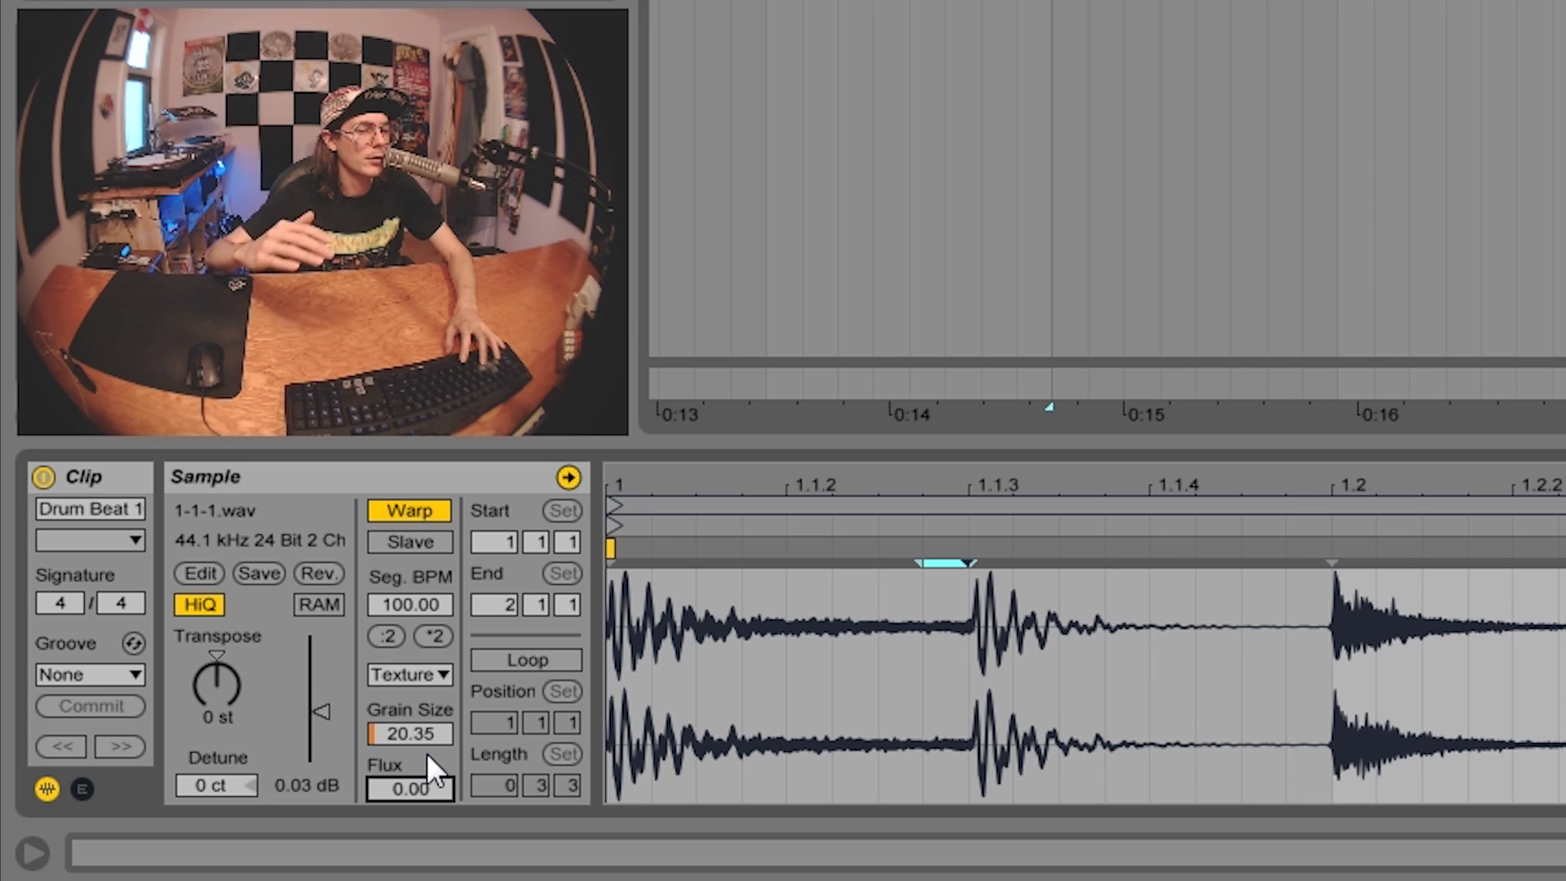
drag(393, 791, 394, 702)
key(space)
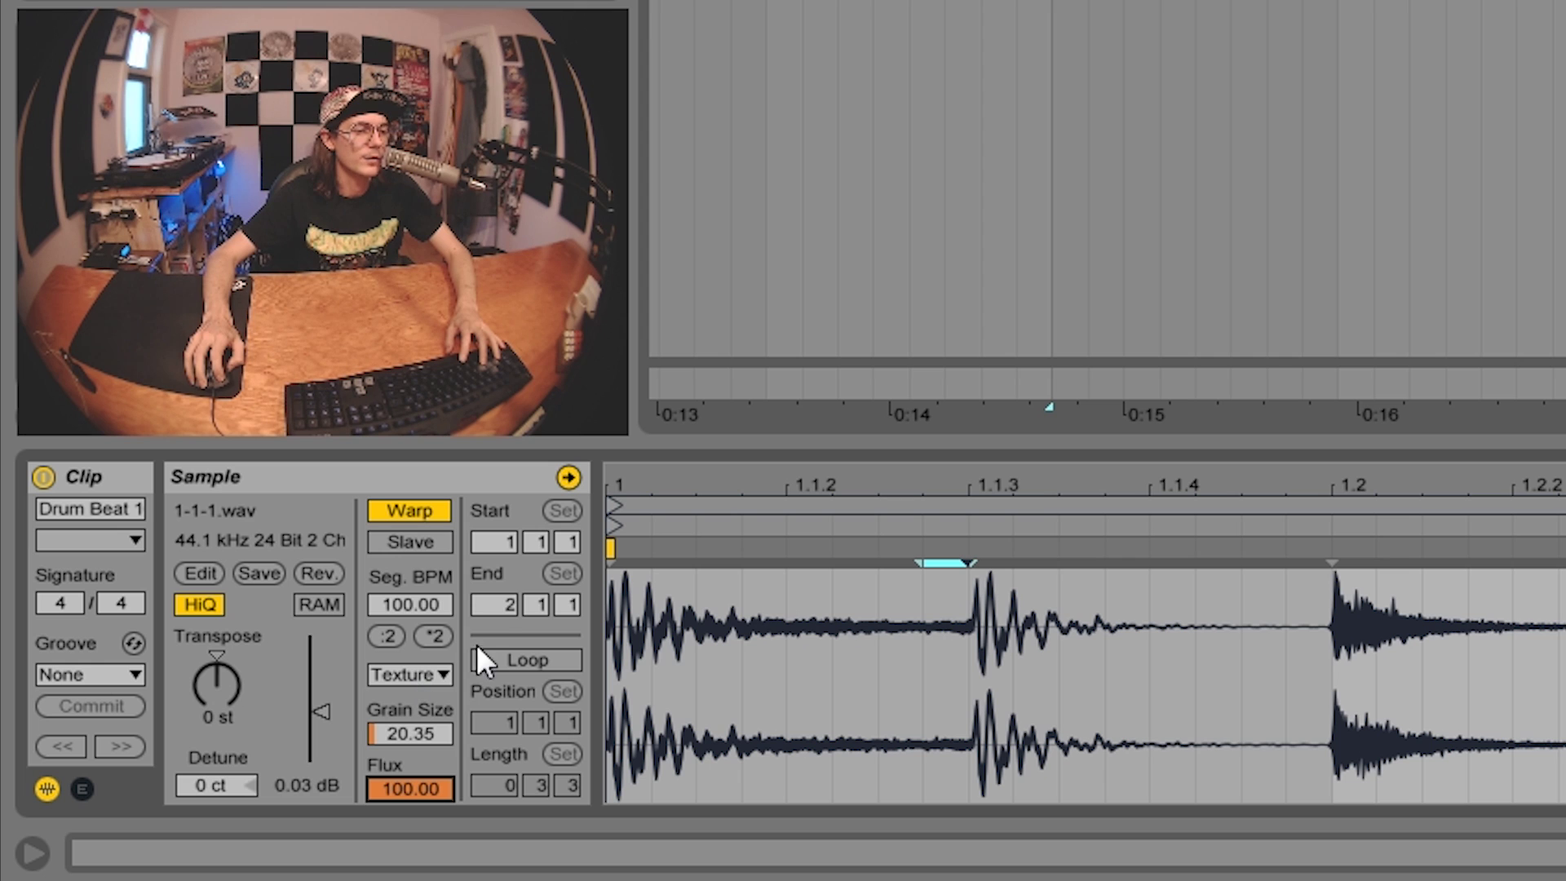
- Show the clip's Grain Size Modulation envelope, edit it across the whole clip and play it back
click(82, 789)
click(670, 542)
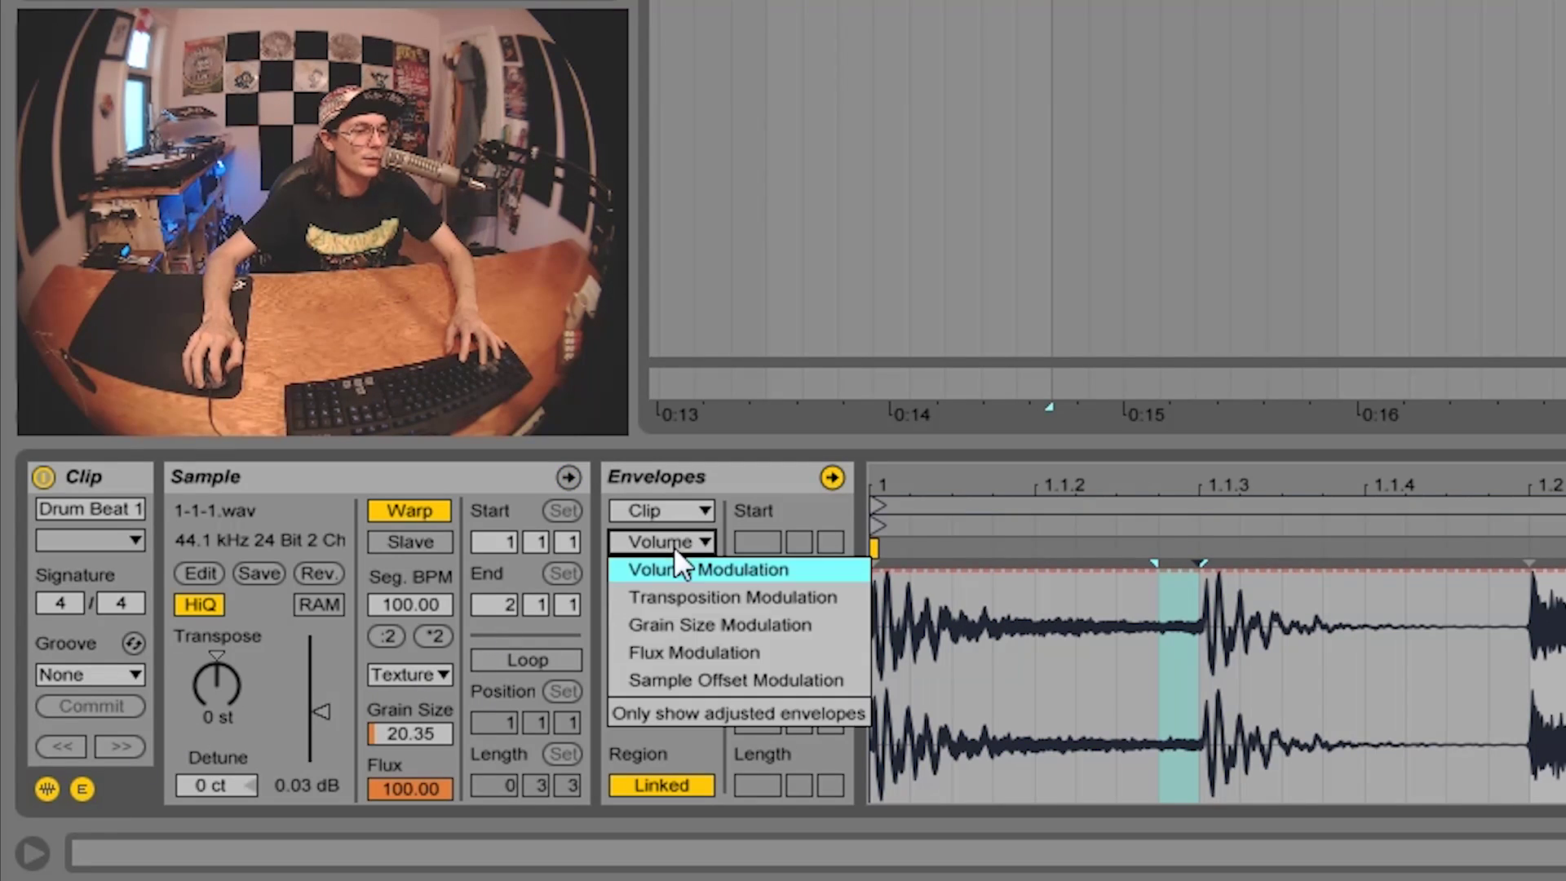
click(705, 625)
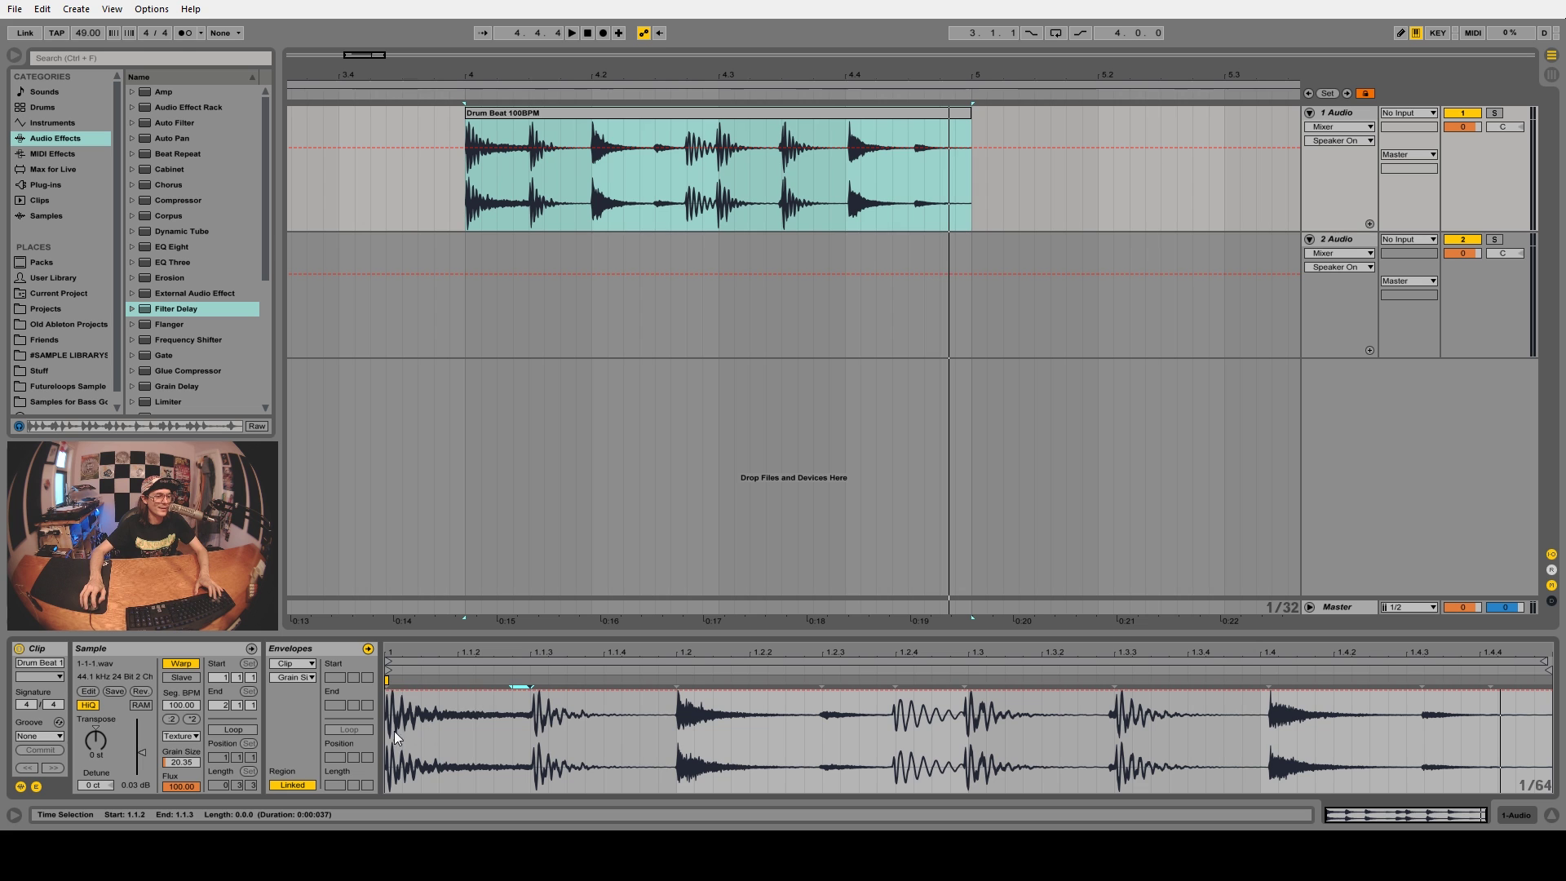
drag(394, 731, 1115, 730)
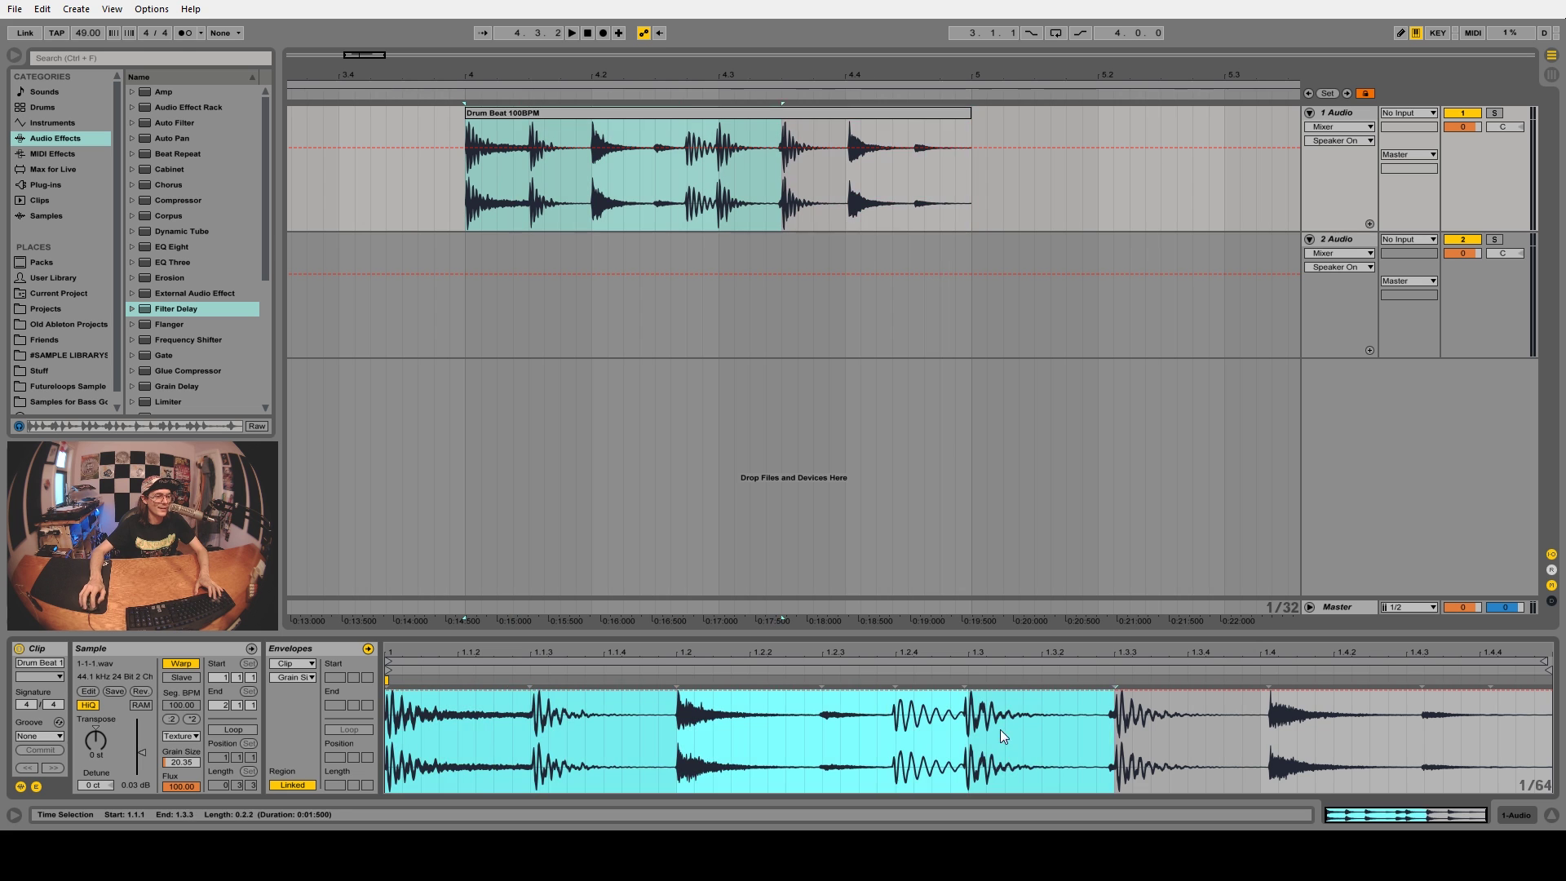
click(1519, 702)
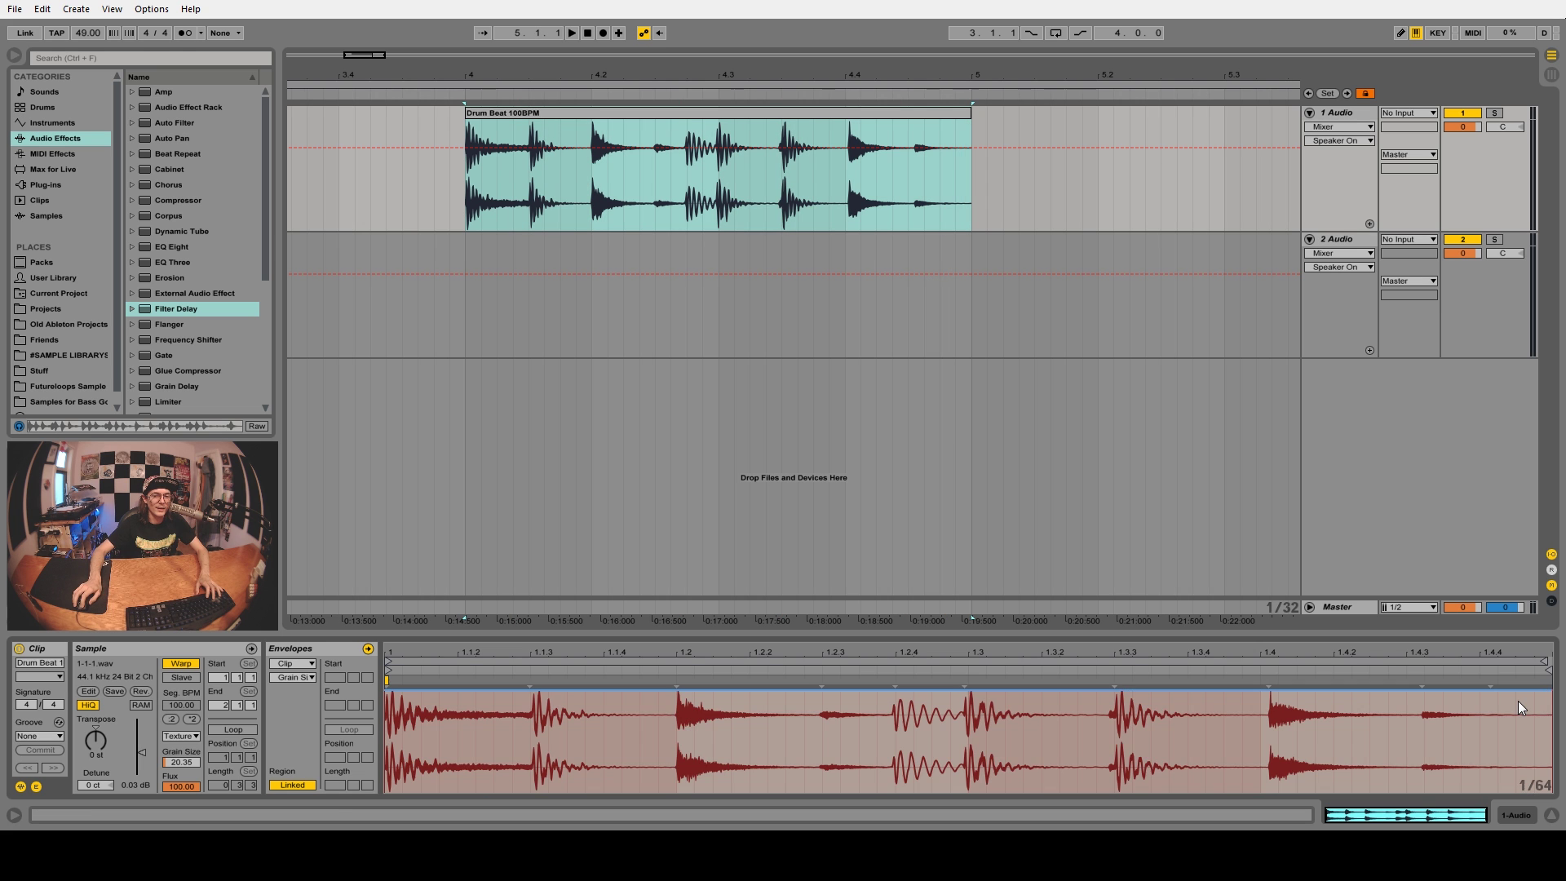
click(386, 790)
key(space)
drag(181, 783, 182, 770)
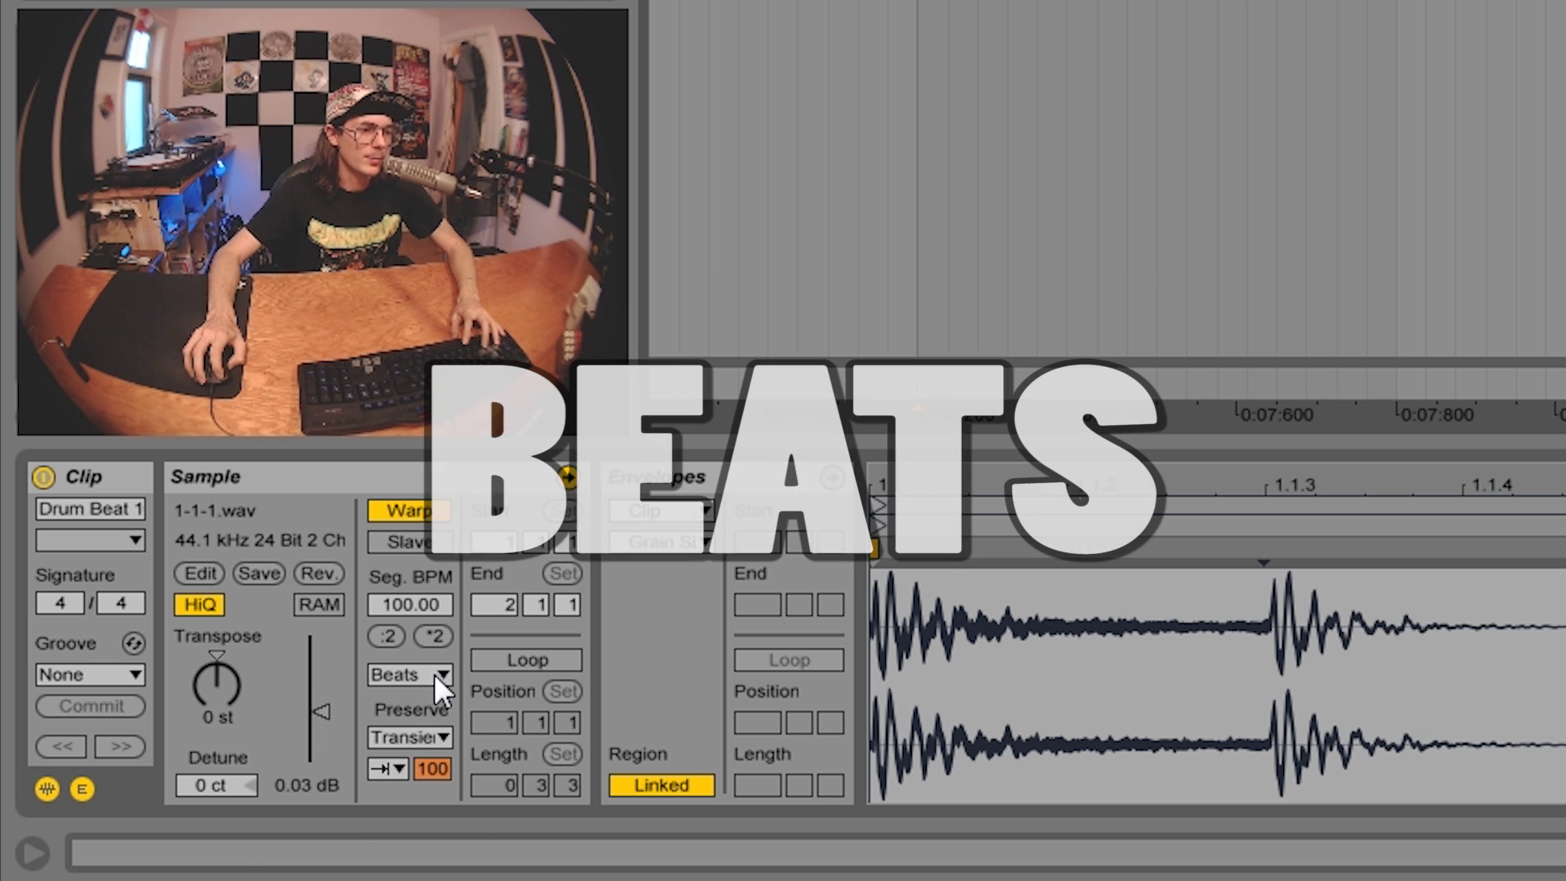
- Choose Beats as the drum clip's warp mode
click(191, 736)
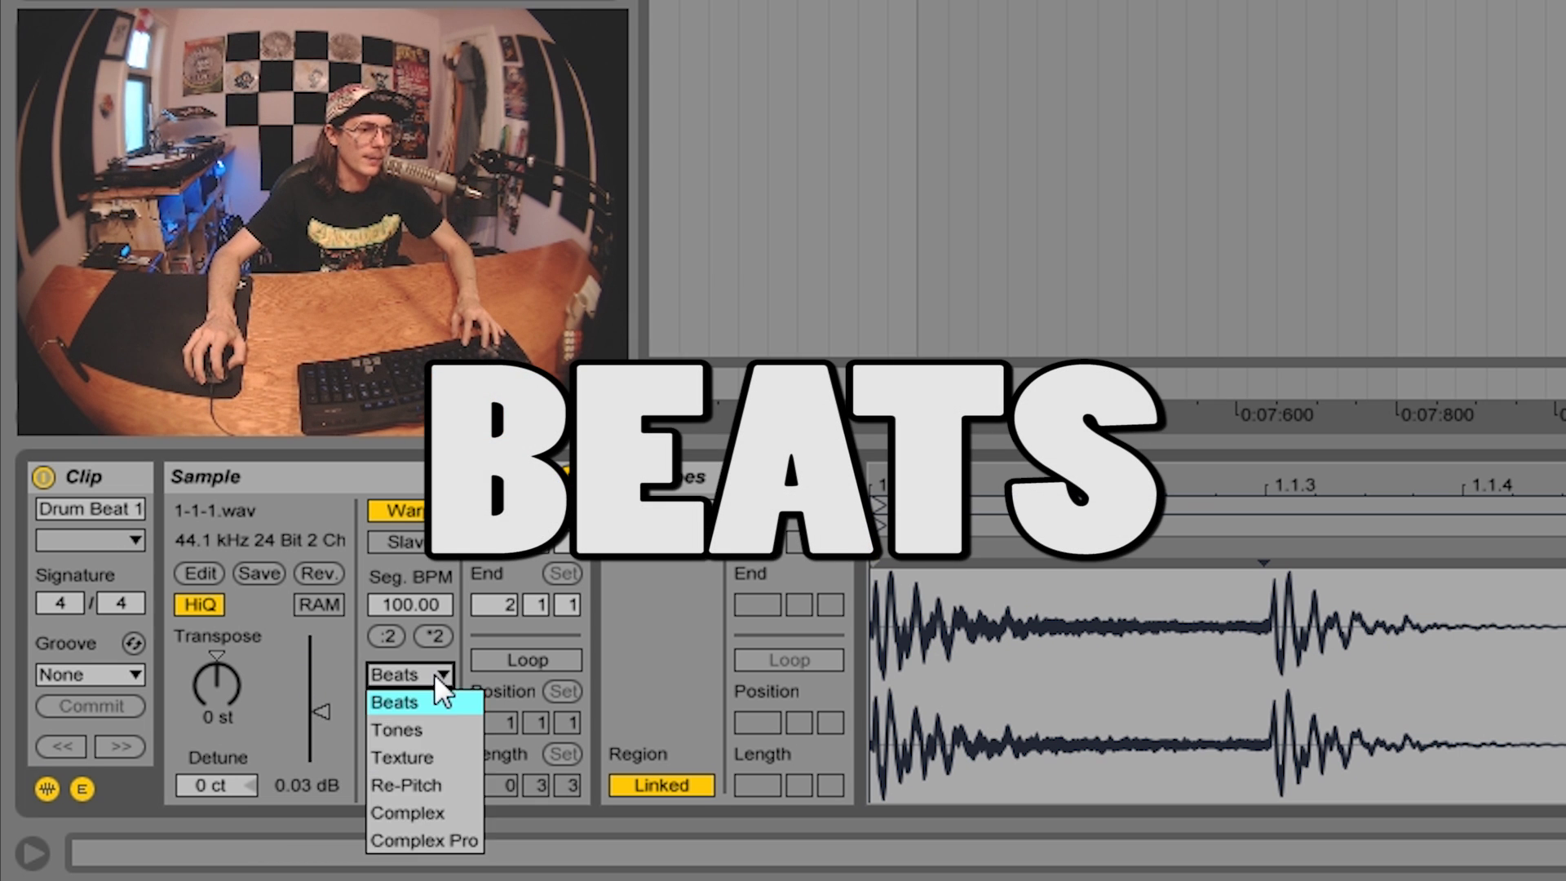
click(436, 700)
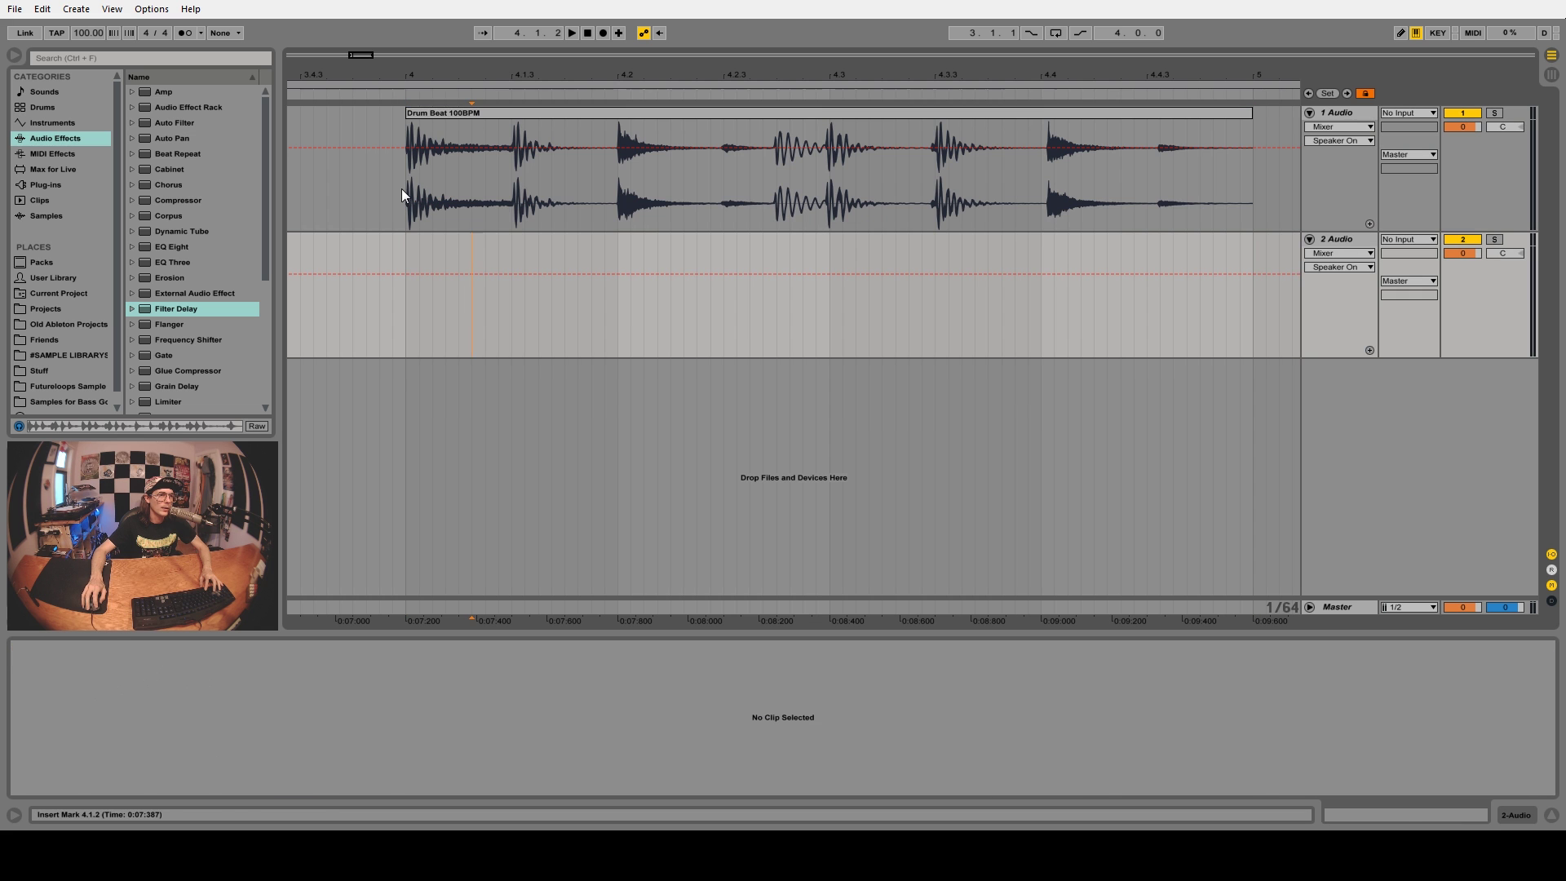
- Split the drum clip at the start of every hit, making nine separate pieces
drag(401, 188, 518, 180)
key(ctrl+e)
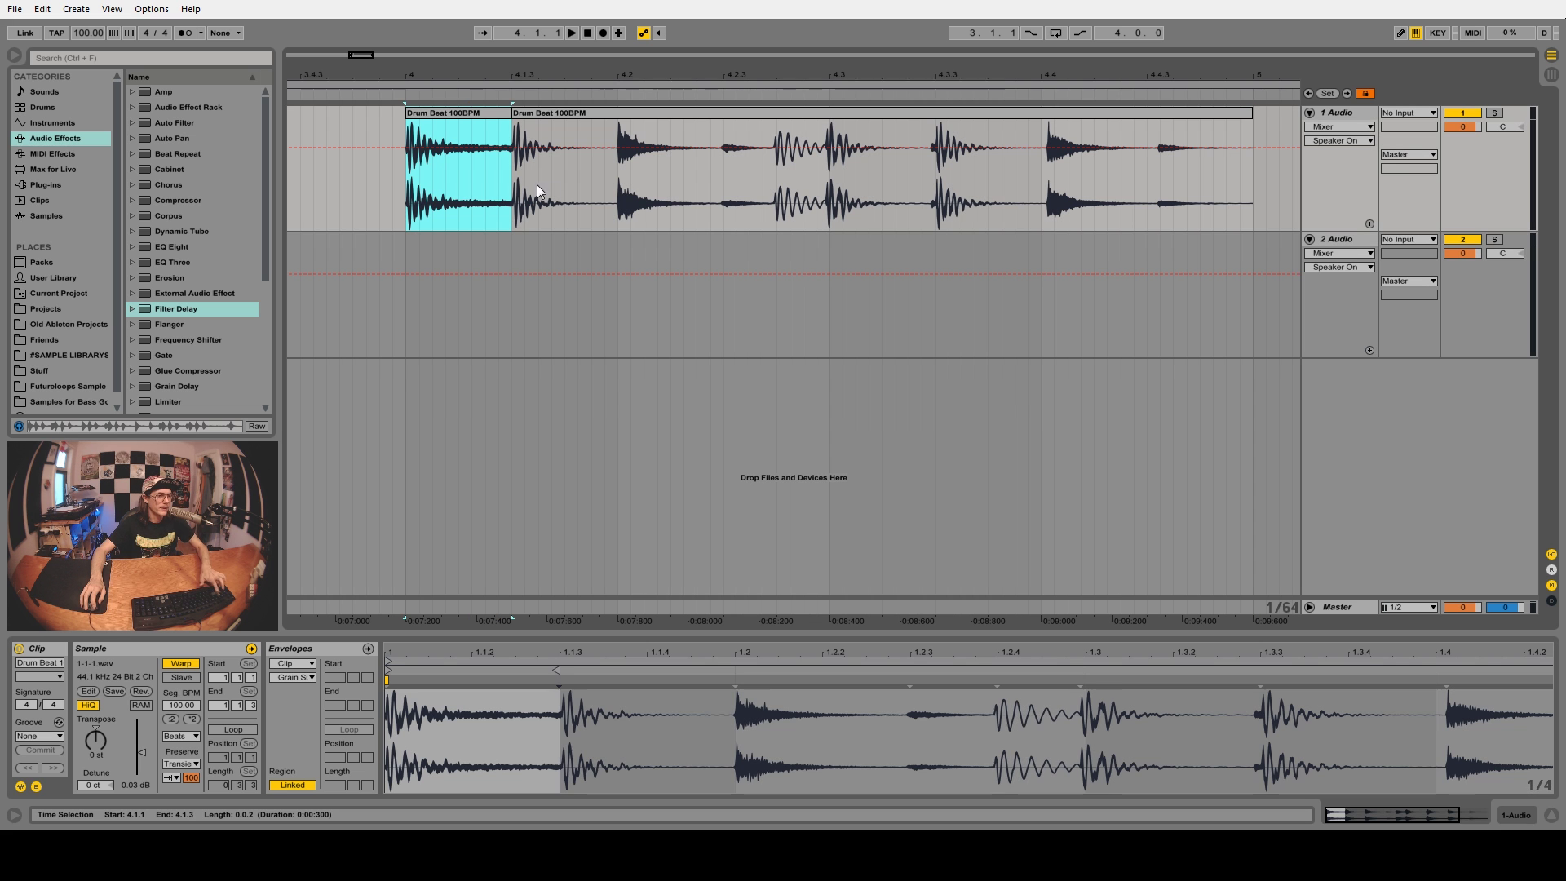
click(616, 175)
key(ctrl+e)
click(721, 169)
key(ctrl+e)
click(775, 173)
key(ctrl+e)
click(829, 169)
key(ctrl+e)
click(935, 176)
key(ctrl+e)
click(1042, 172)
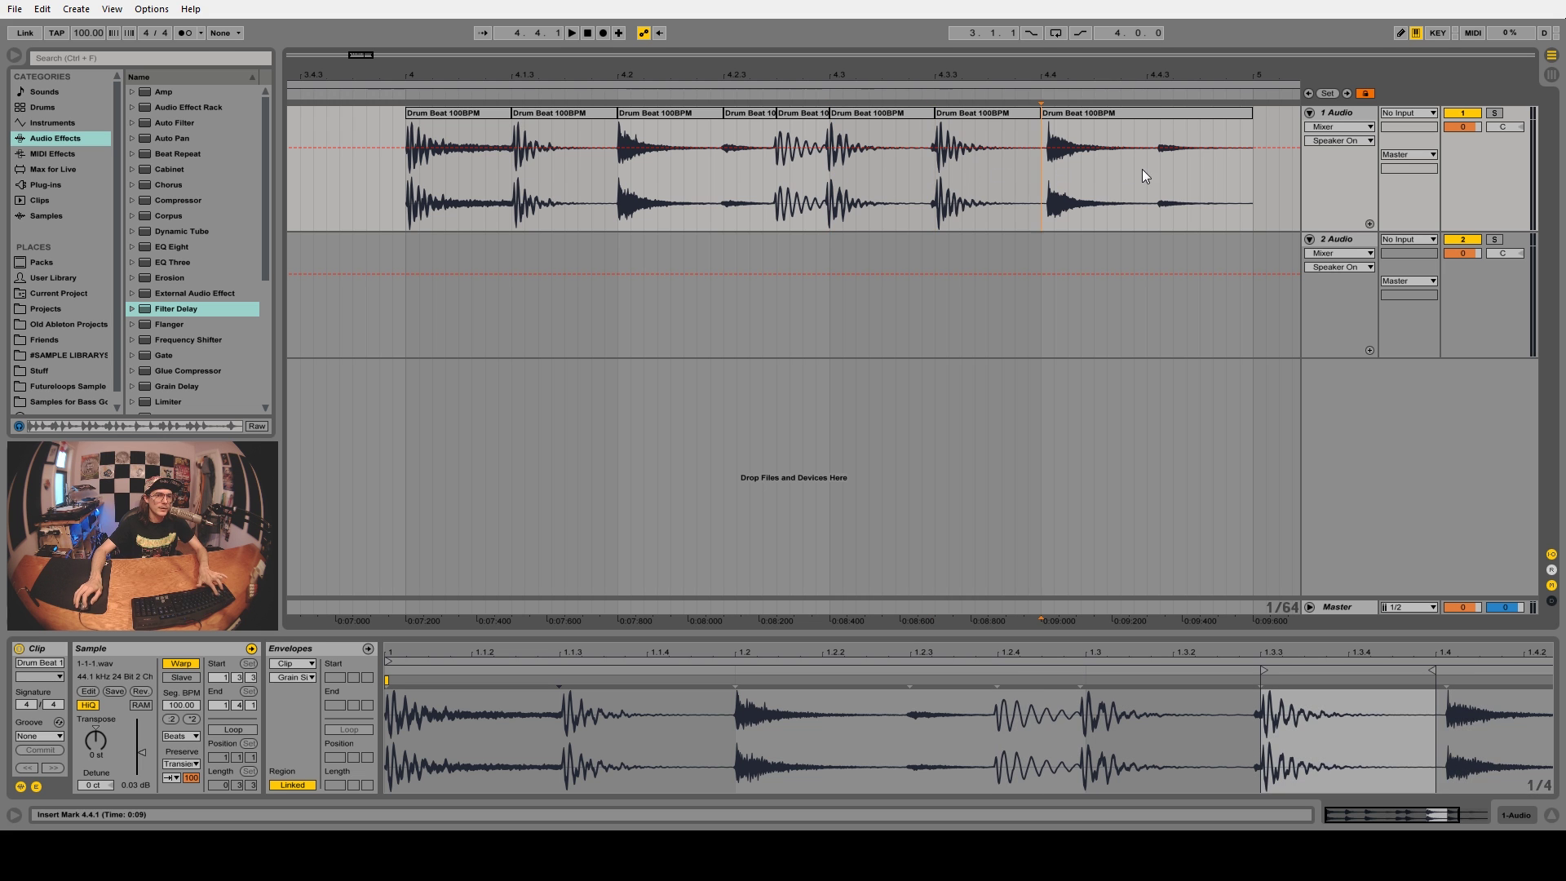
key(ctrl+e)
click(1160, 164)
key(ctrl+e)
- Turn off Warp for all nine pieces and audition them at tempos of 70, 36 and 197 BPM
drag(1251, 186, 406, 186)
click(181, 667)
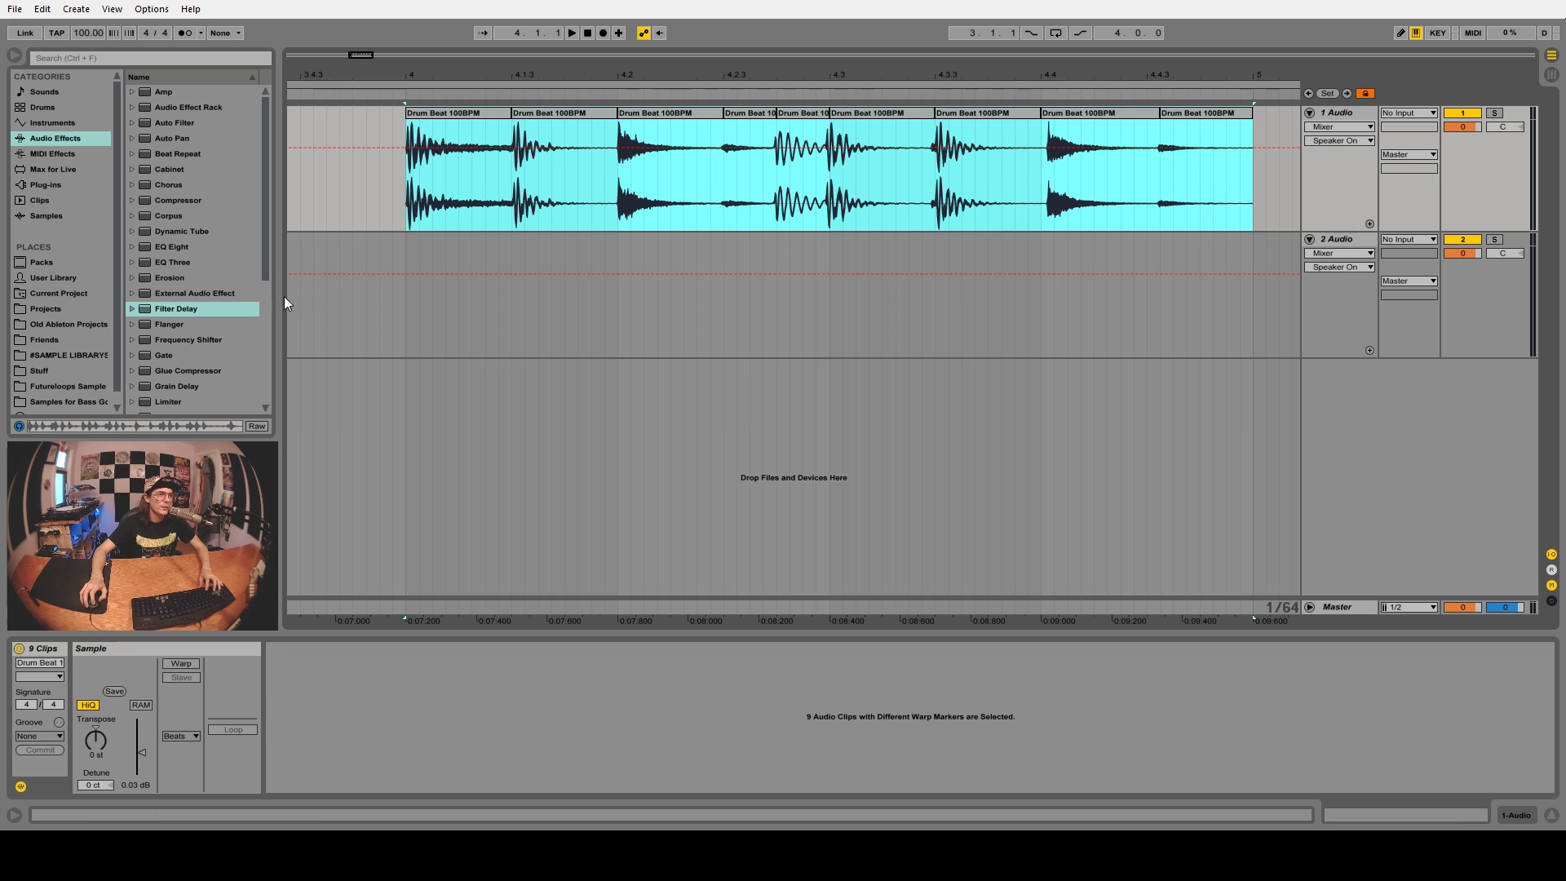
drag(81, 34, 81, 75)
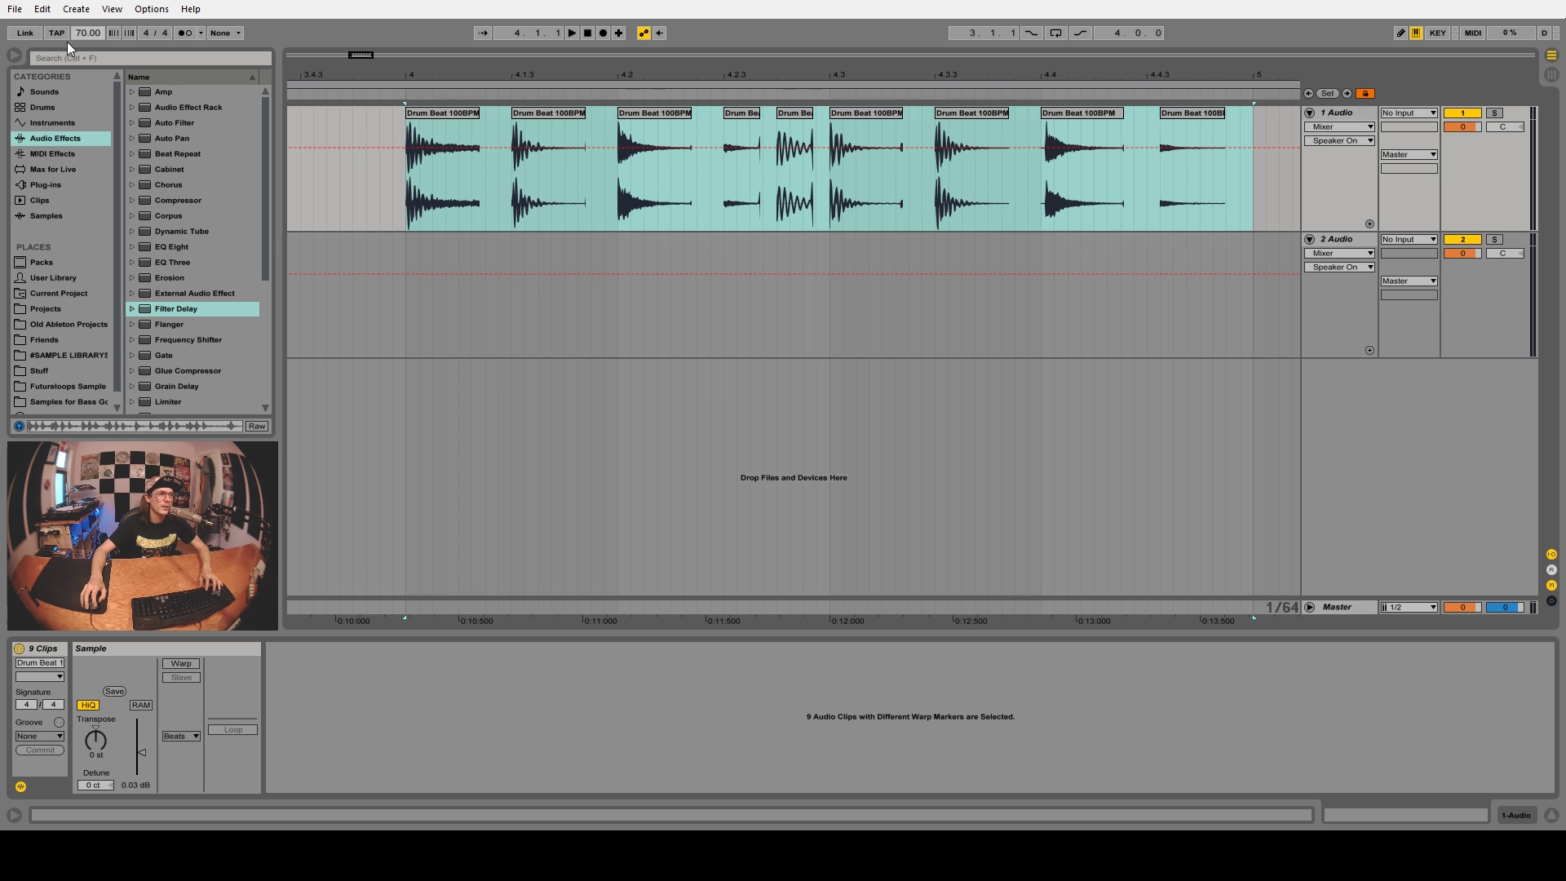
mouse_move(81, 34)
mouse_down()
mouse_move(81, 1)
mouse_move(81, 28)
mouse_up()
key(space)
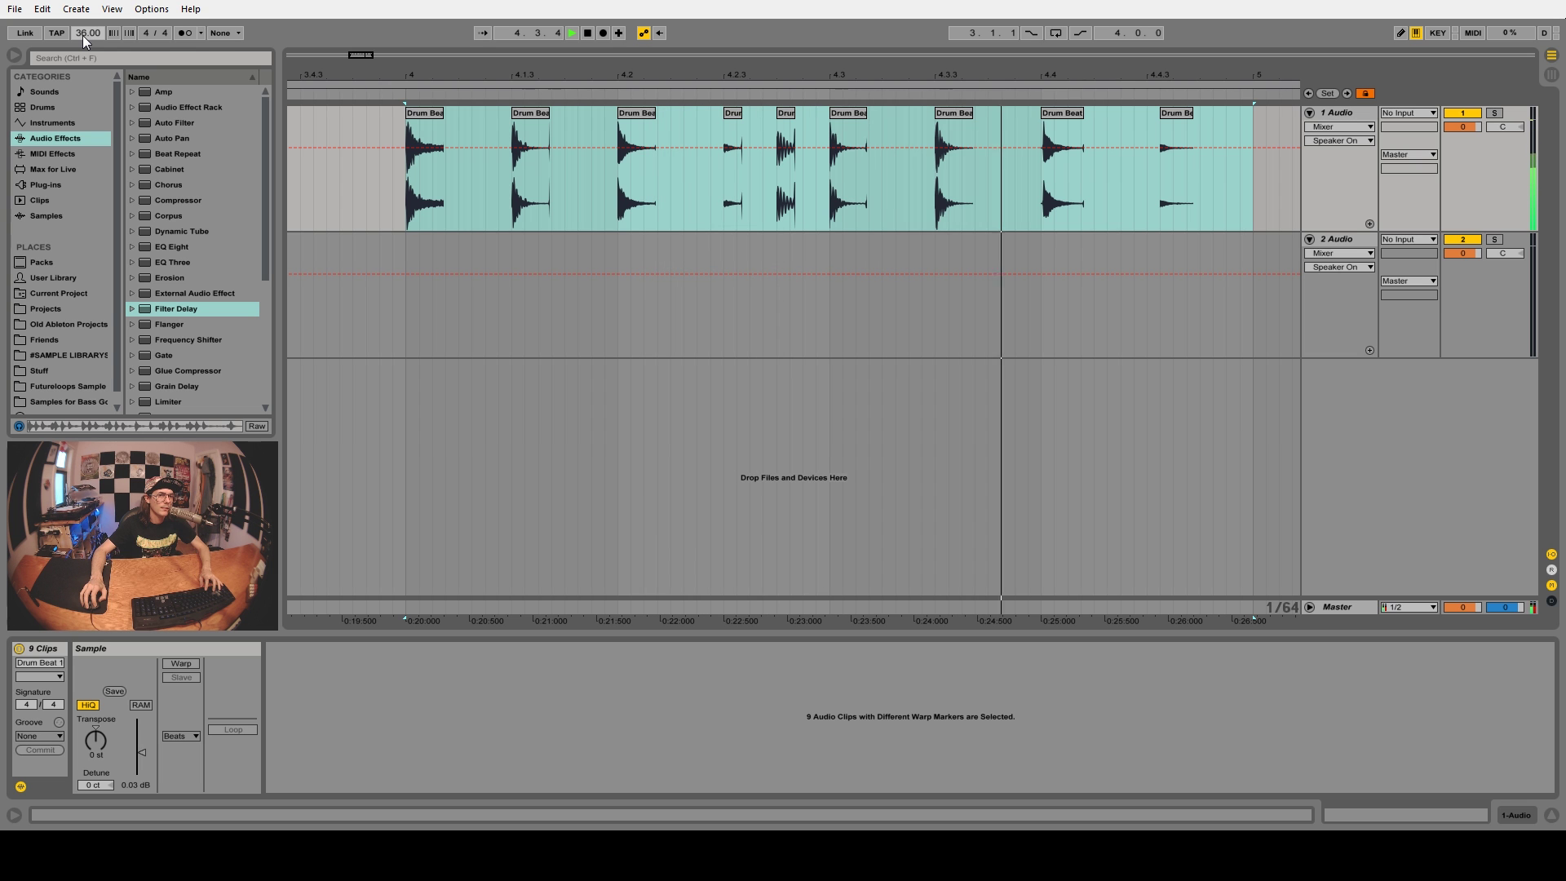
drag(82, 36, 82, 36)
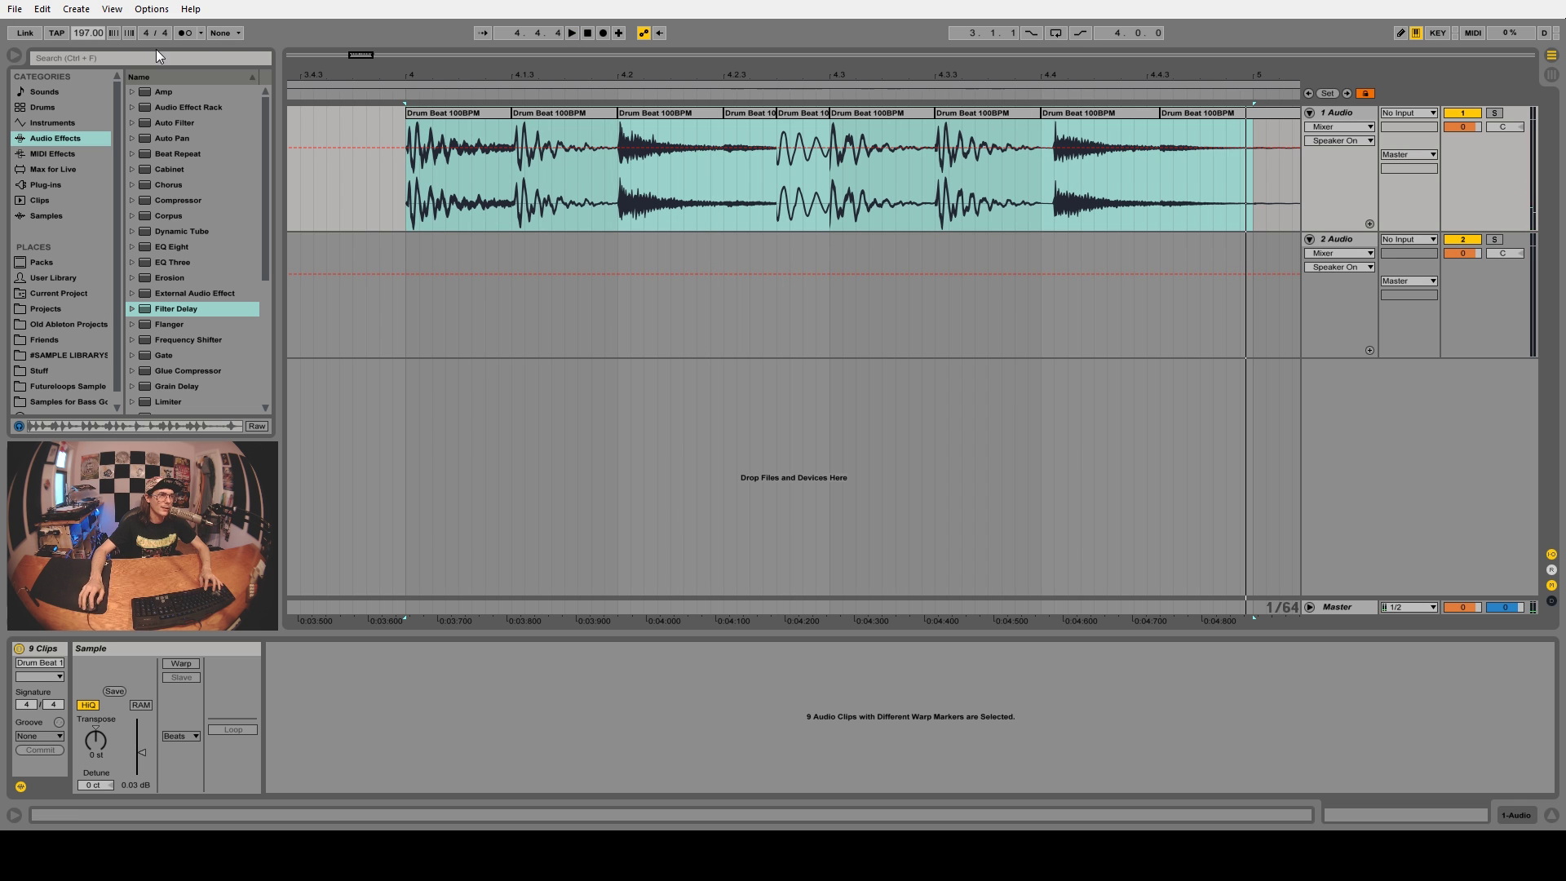
- Turn Warp back on in Beats mode and choose Transients as the Preserve setting
click(493, 113)
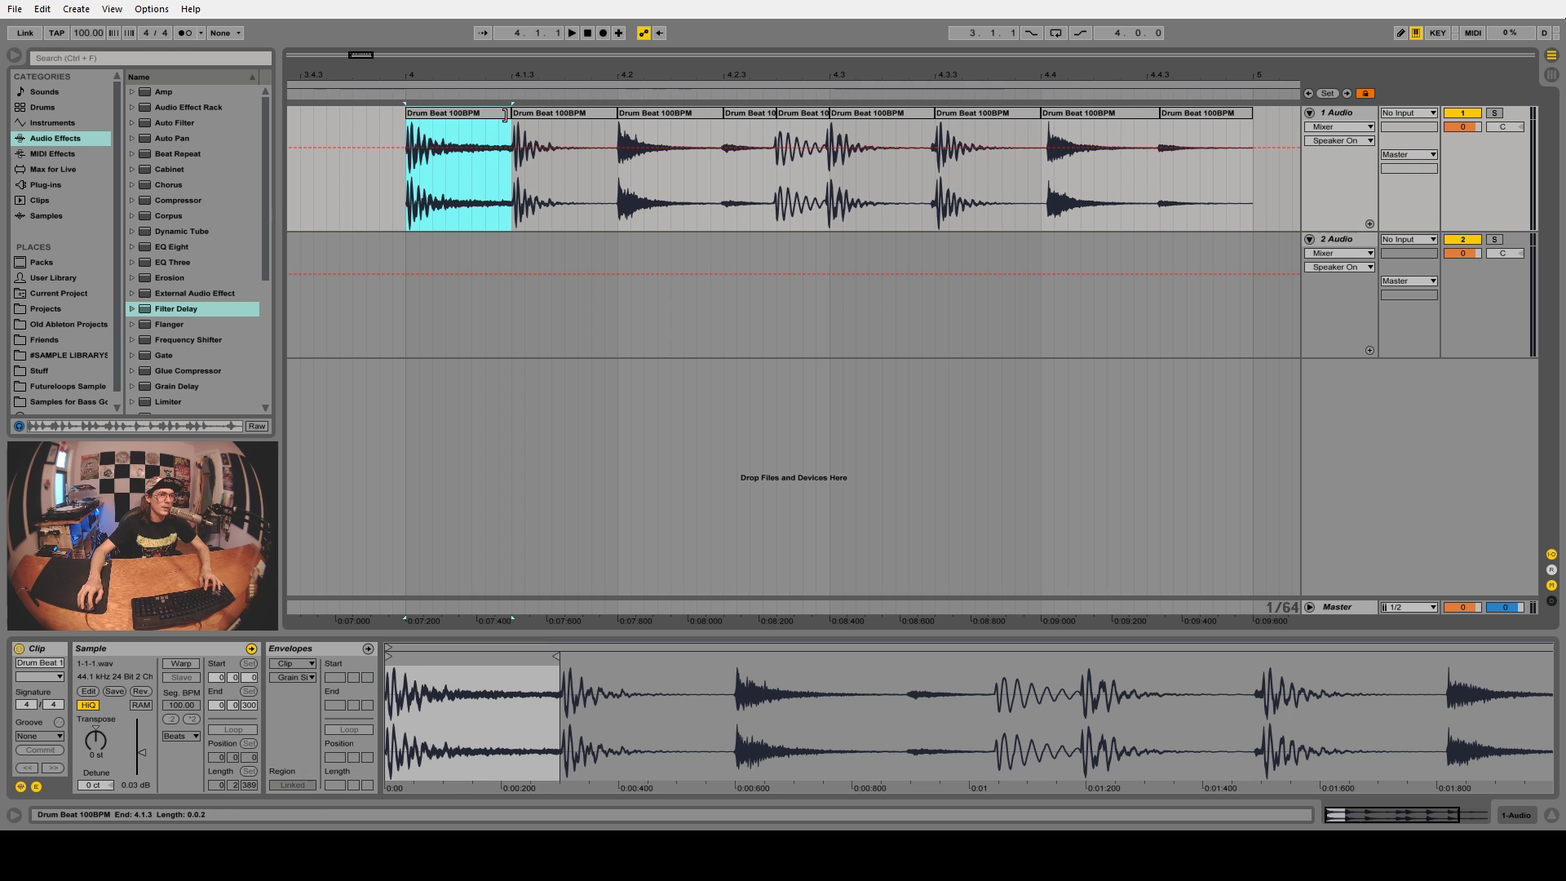
click(181, 663)
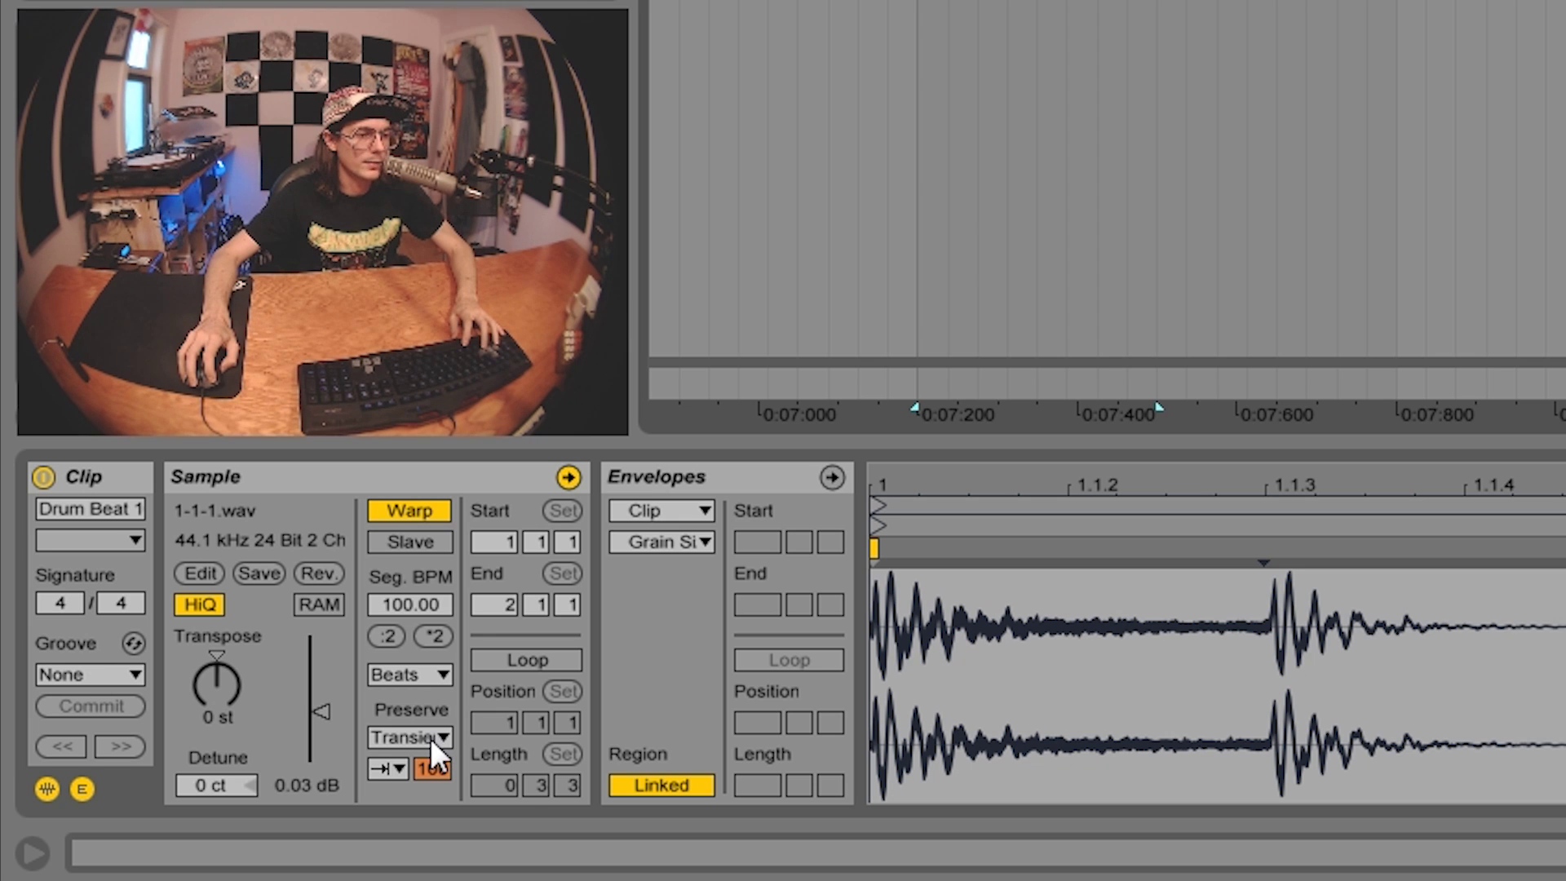
click(406, 736)
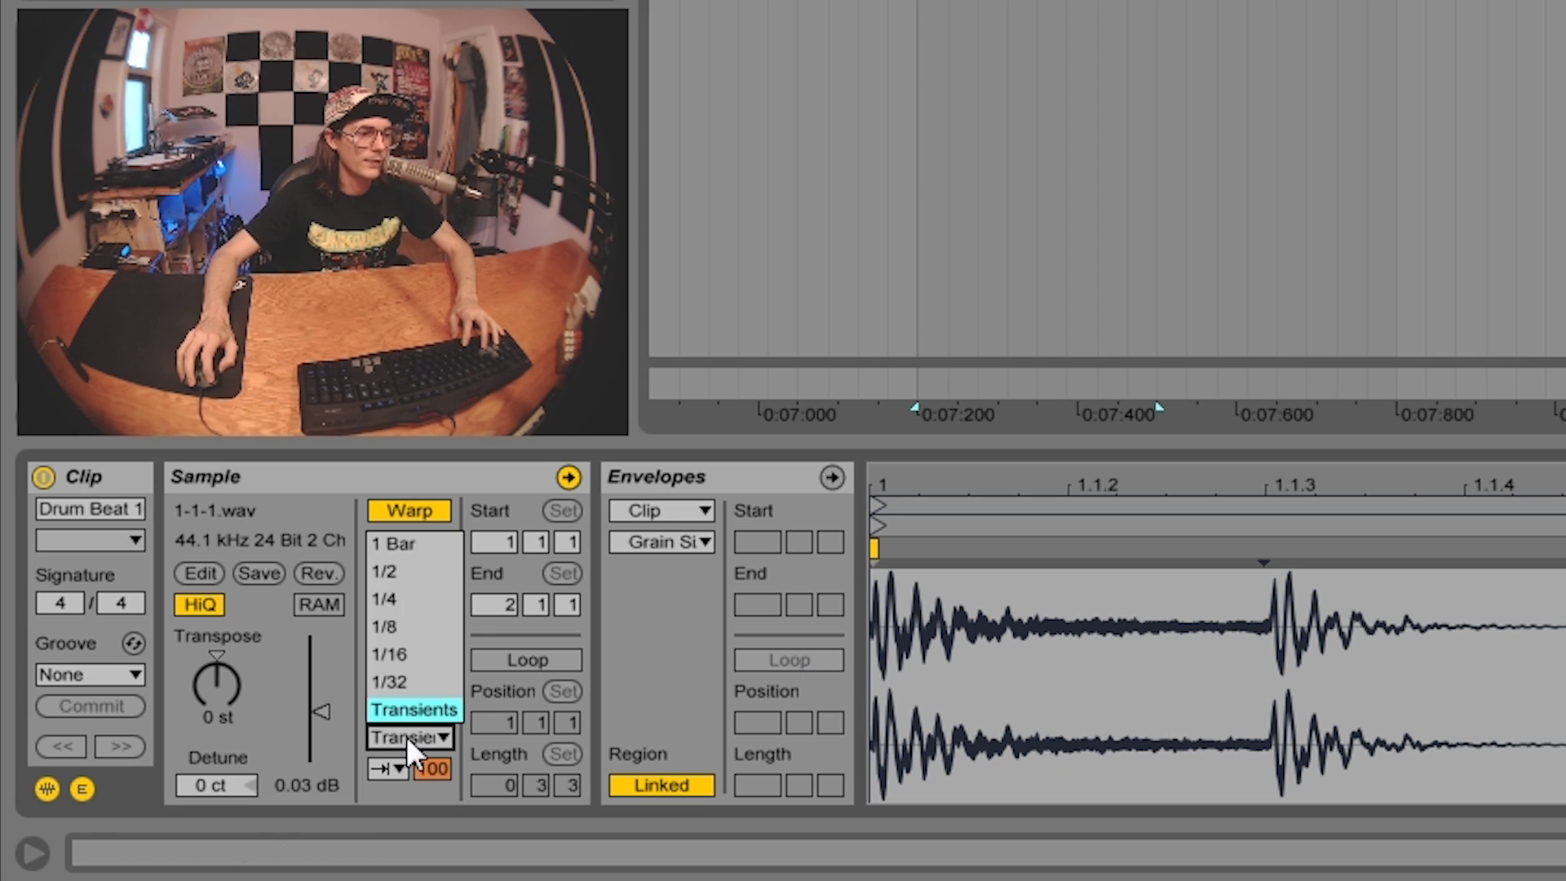
click(421, 708)
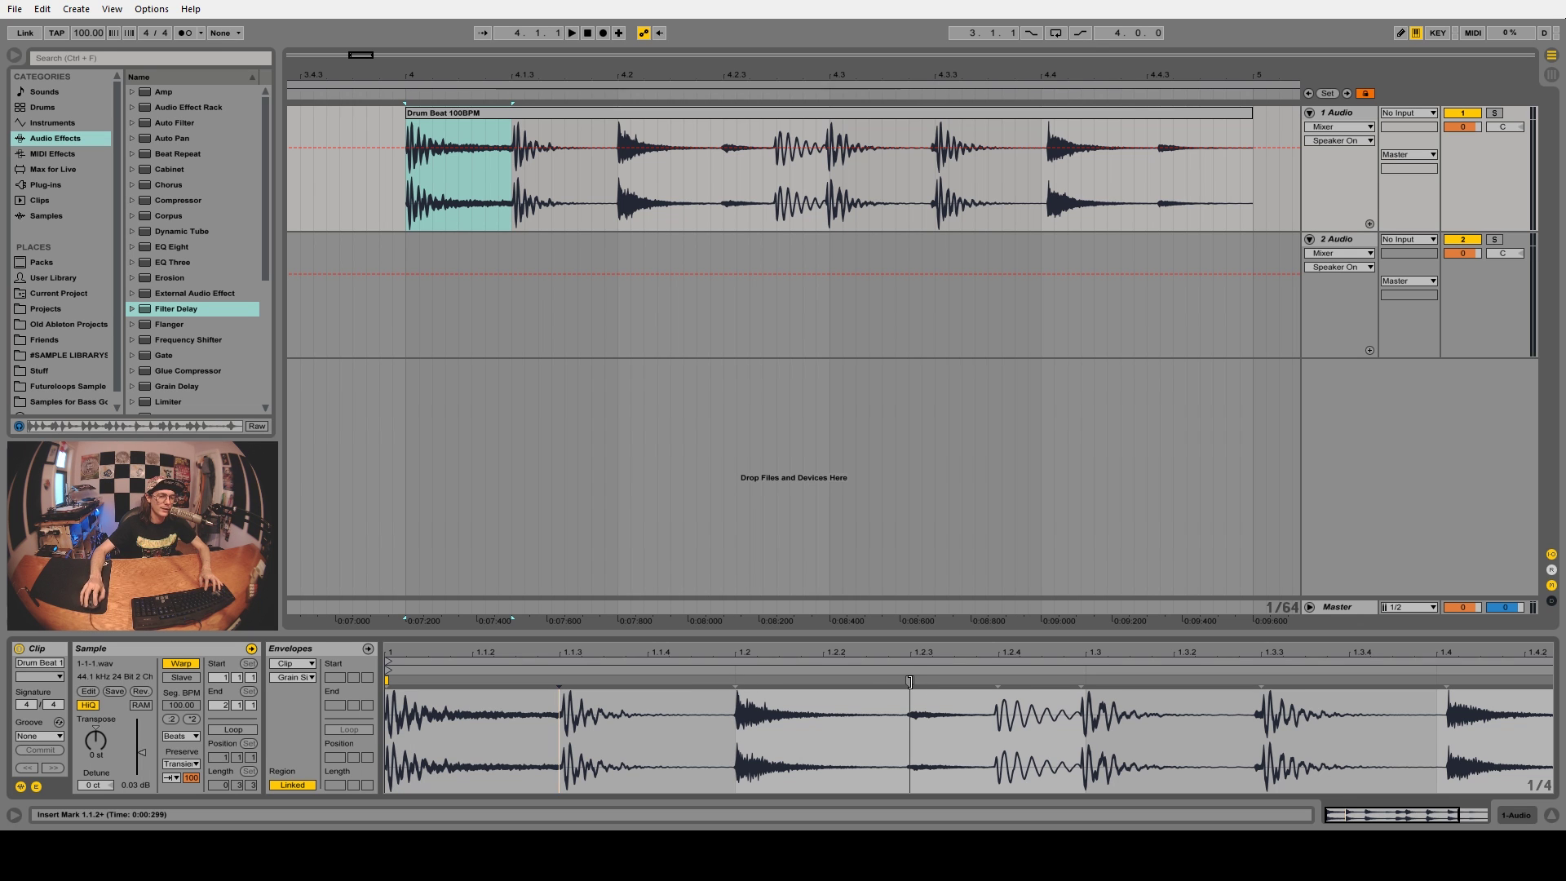
- Add a warp marker just after the second beat's hit and play the clip from 4.2.1 at 64 BPM
double_click(1163, 680)
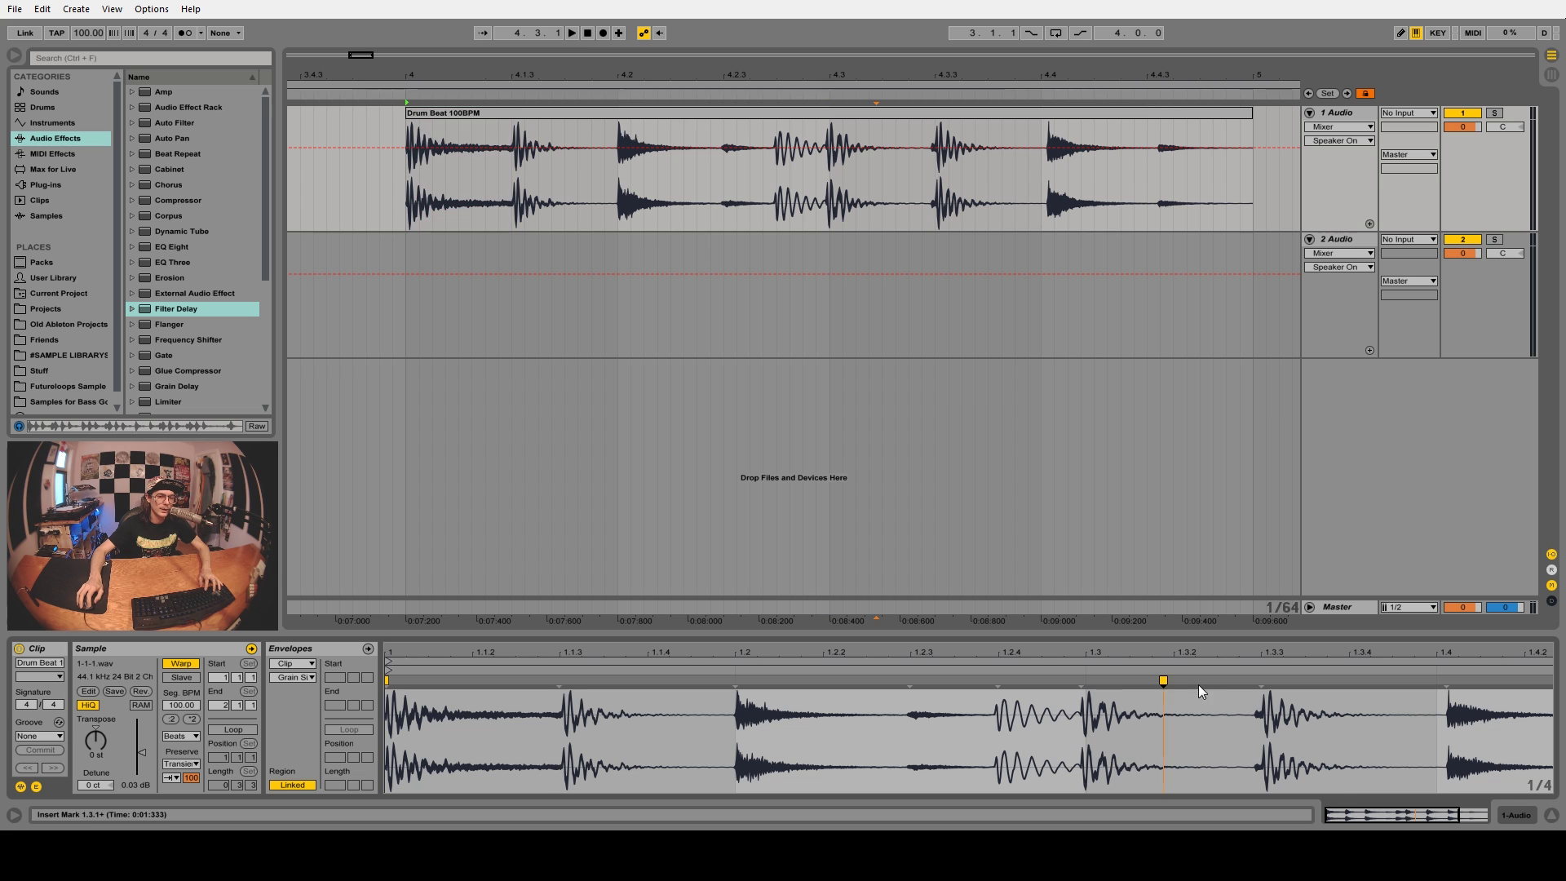
click(824, 679)
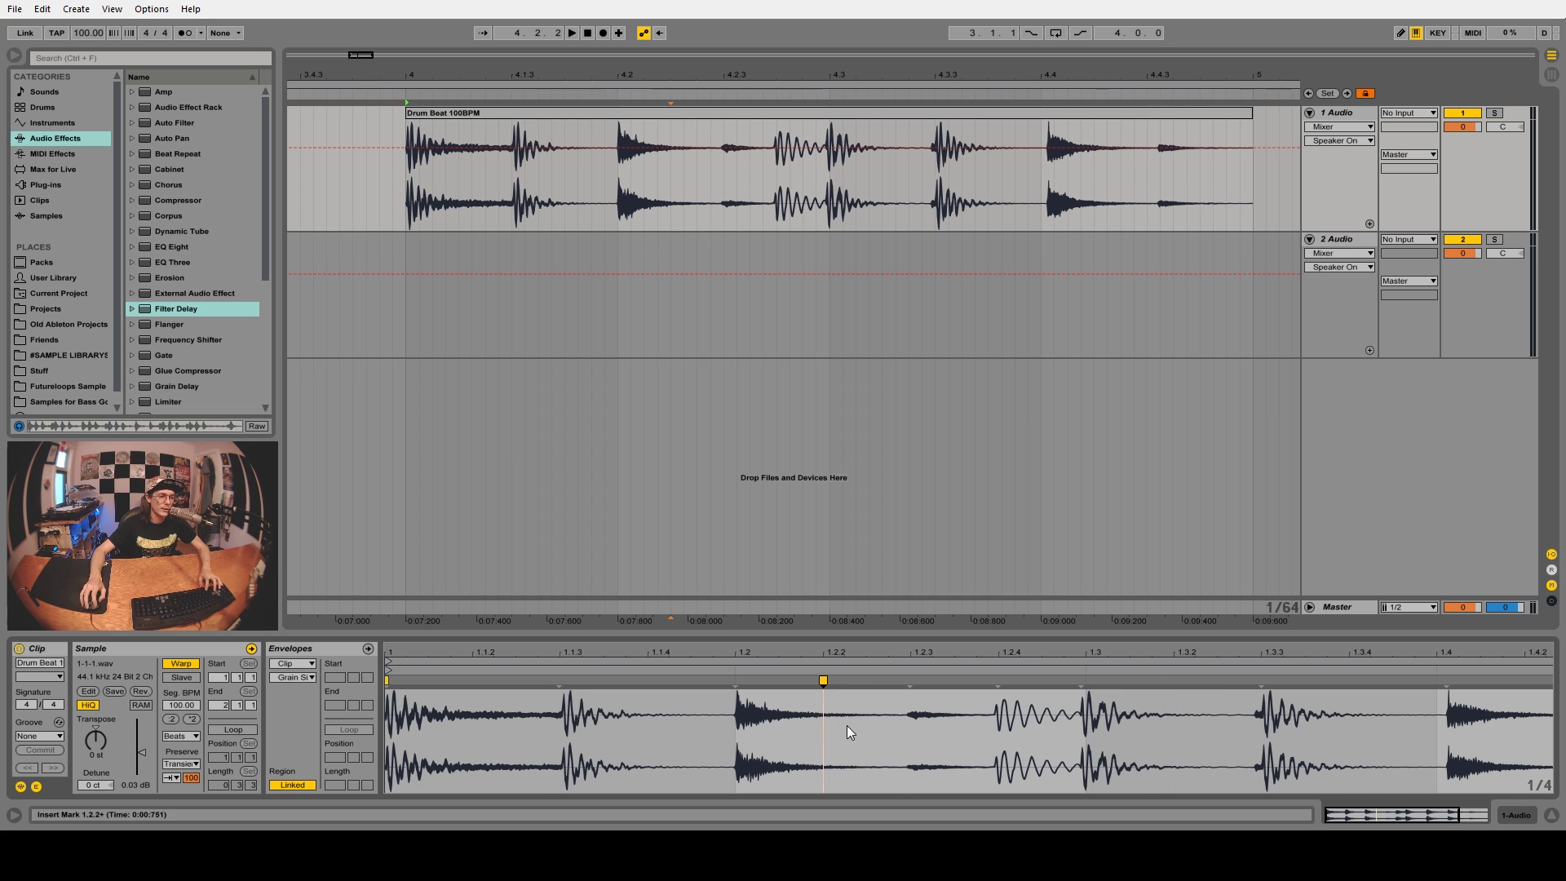
key(space)
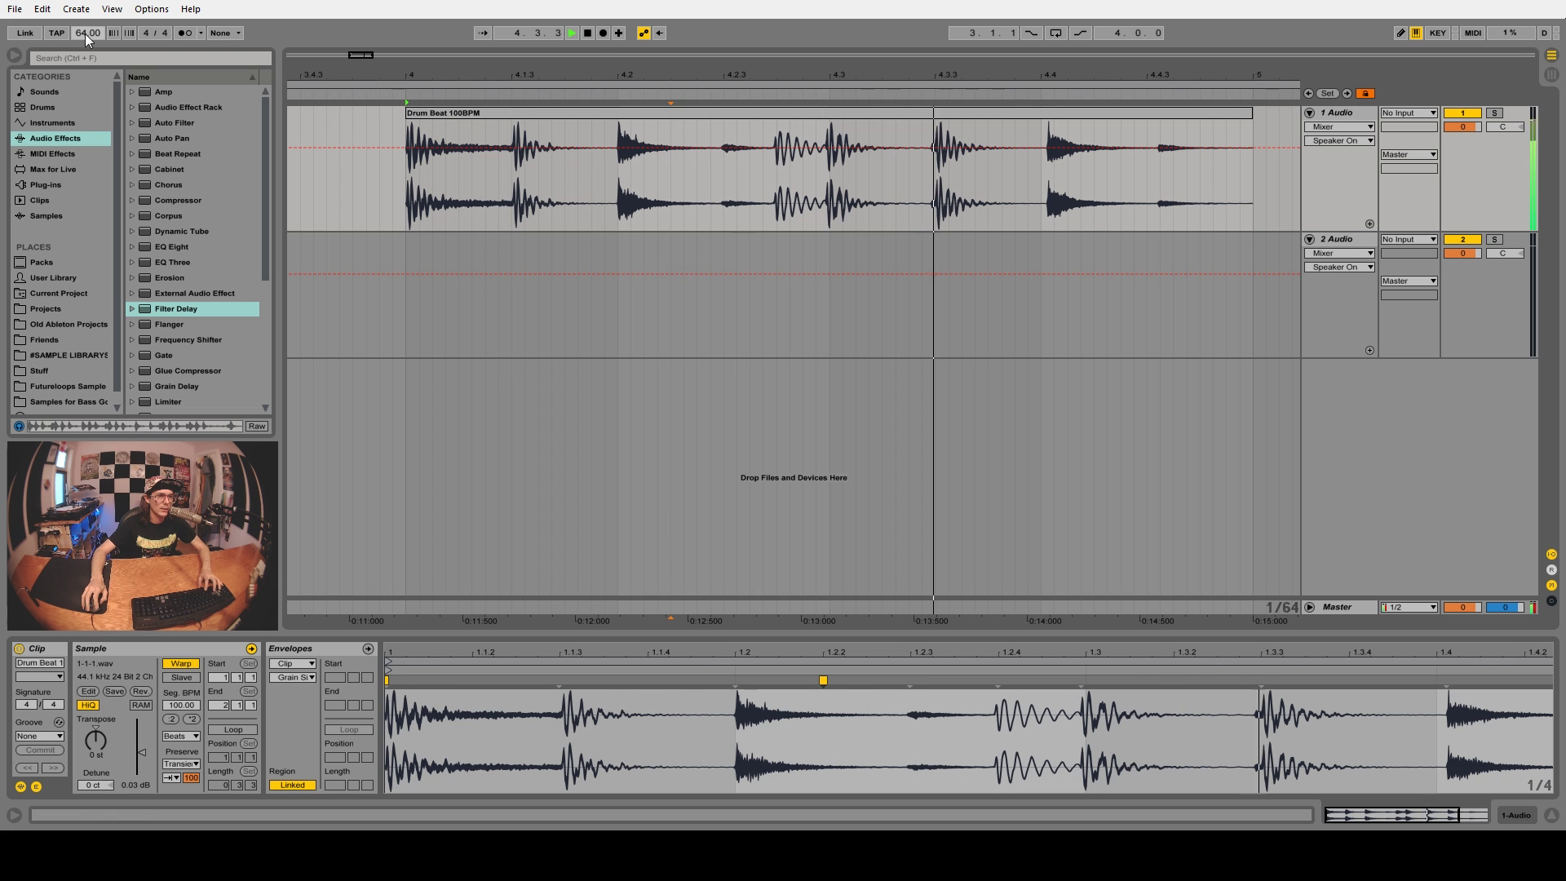
click(619, 181)
key(space)
key(space)
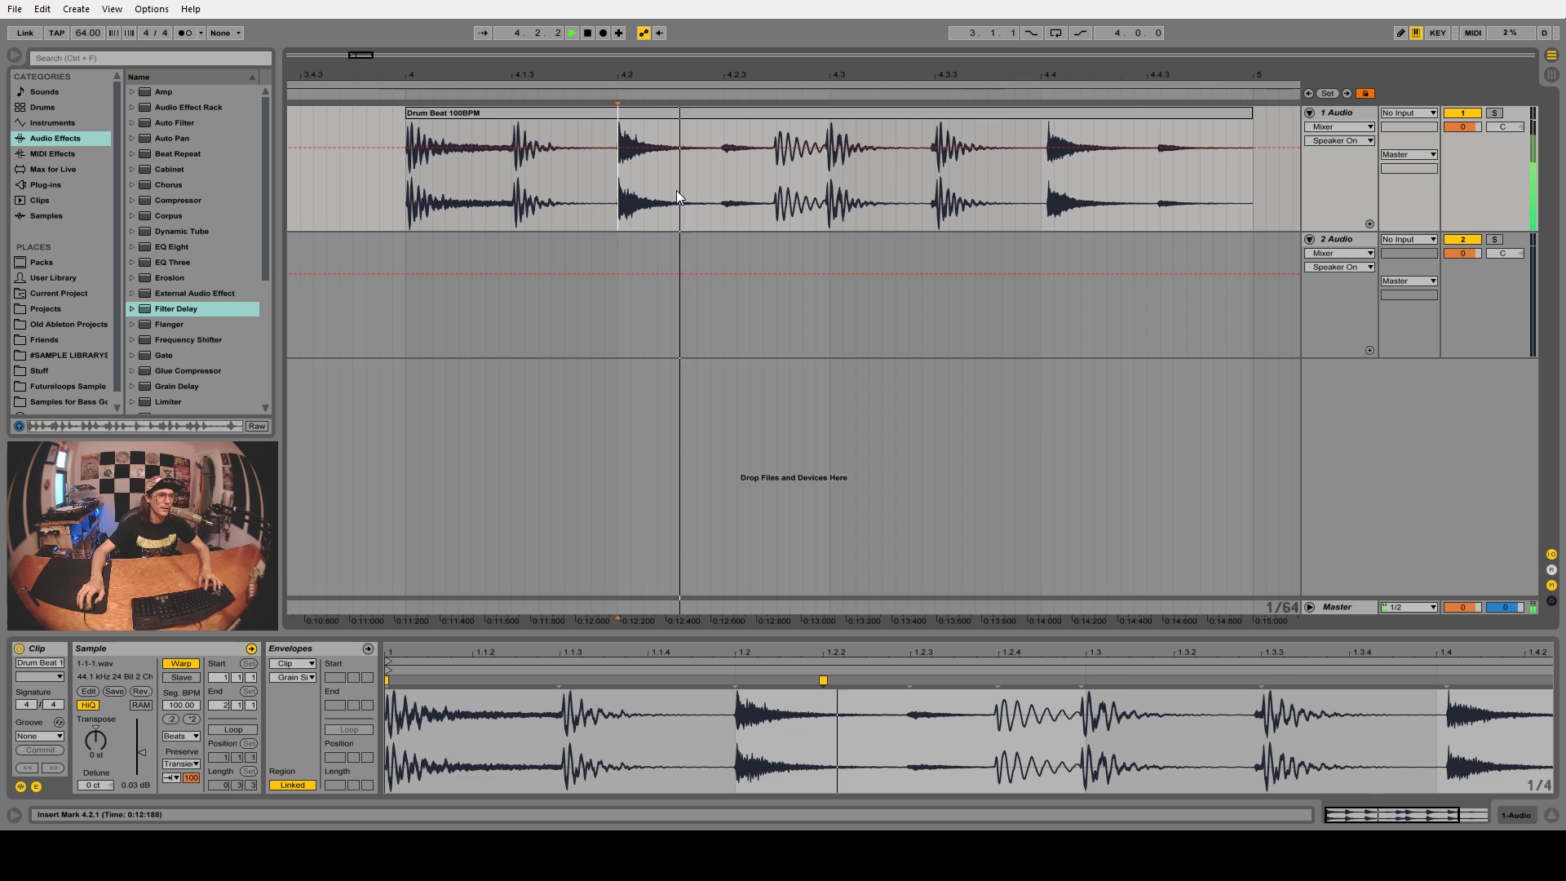
- Remove the warp marker after the second beat's hit and replay the clip from 4.2.1 at 68 BPM
click(824, 684)
key(space)
key(space)
key(space)
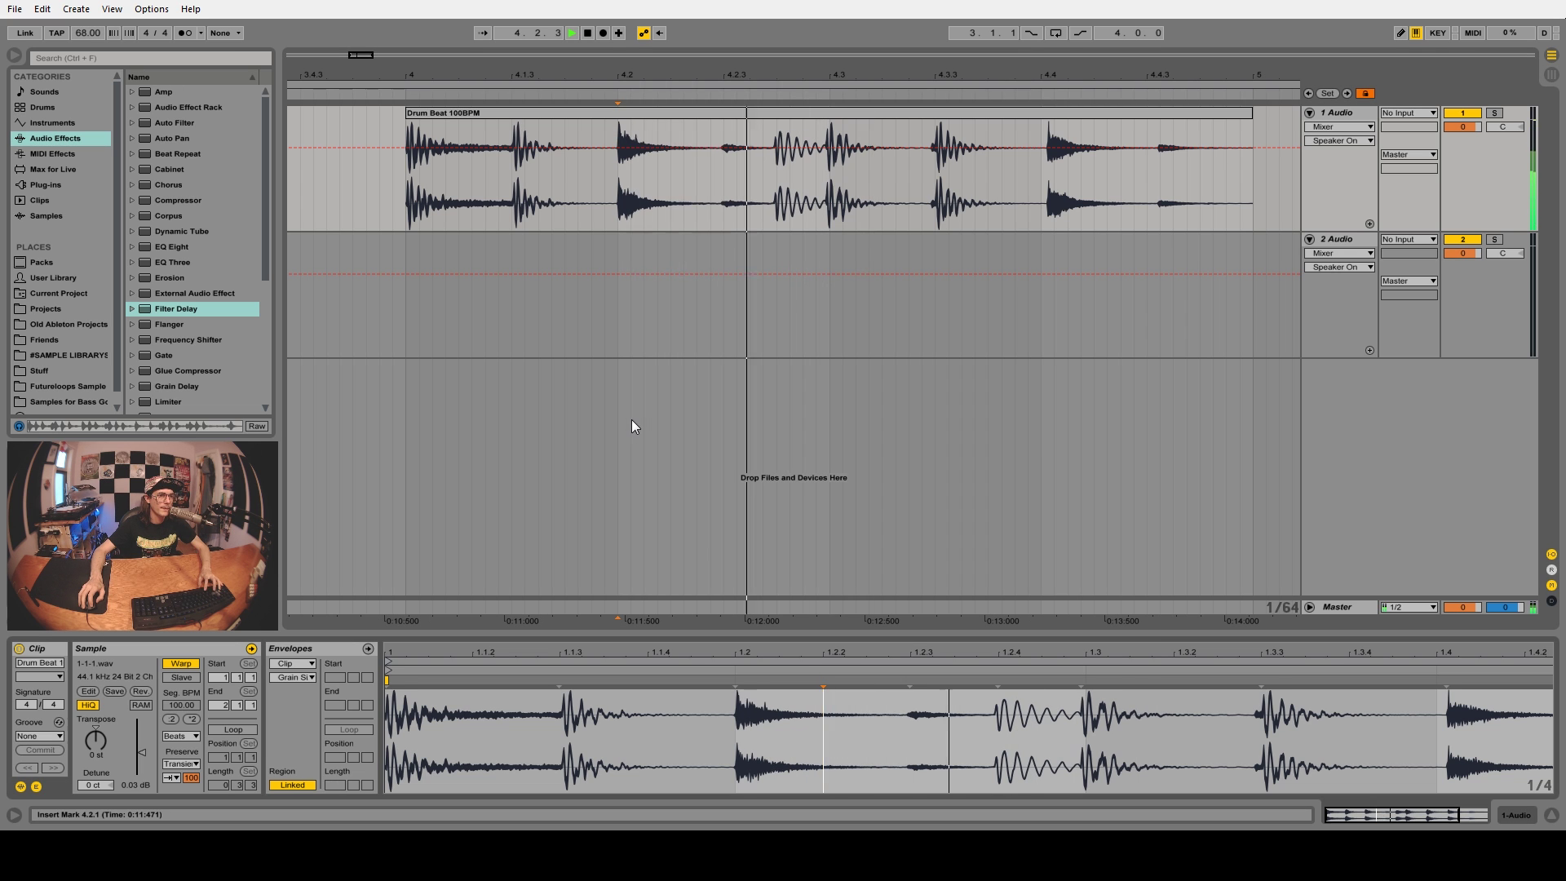
key(space)
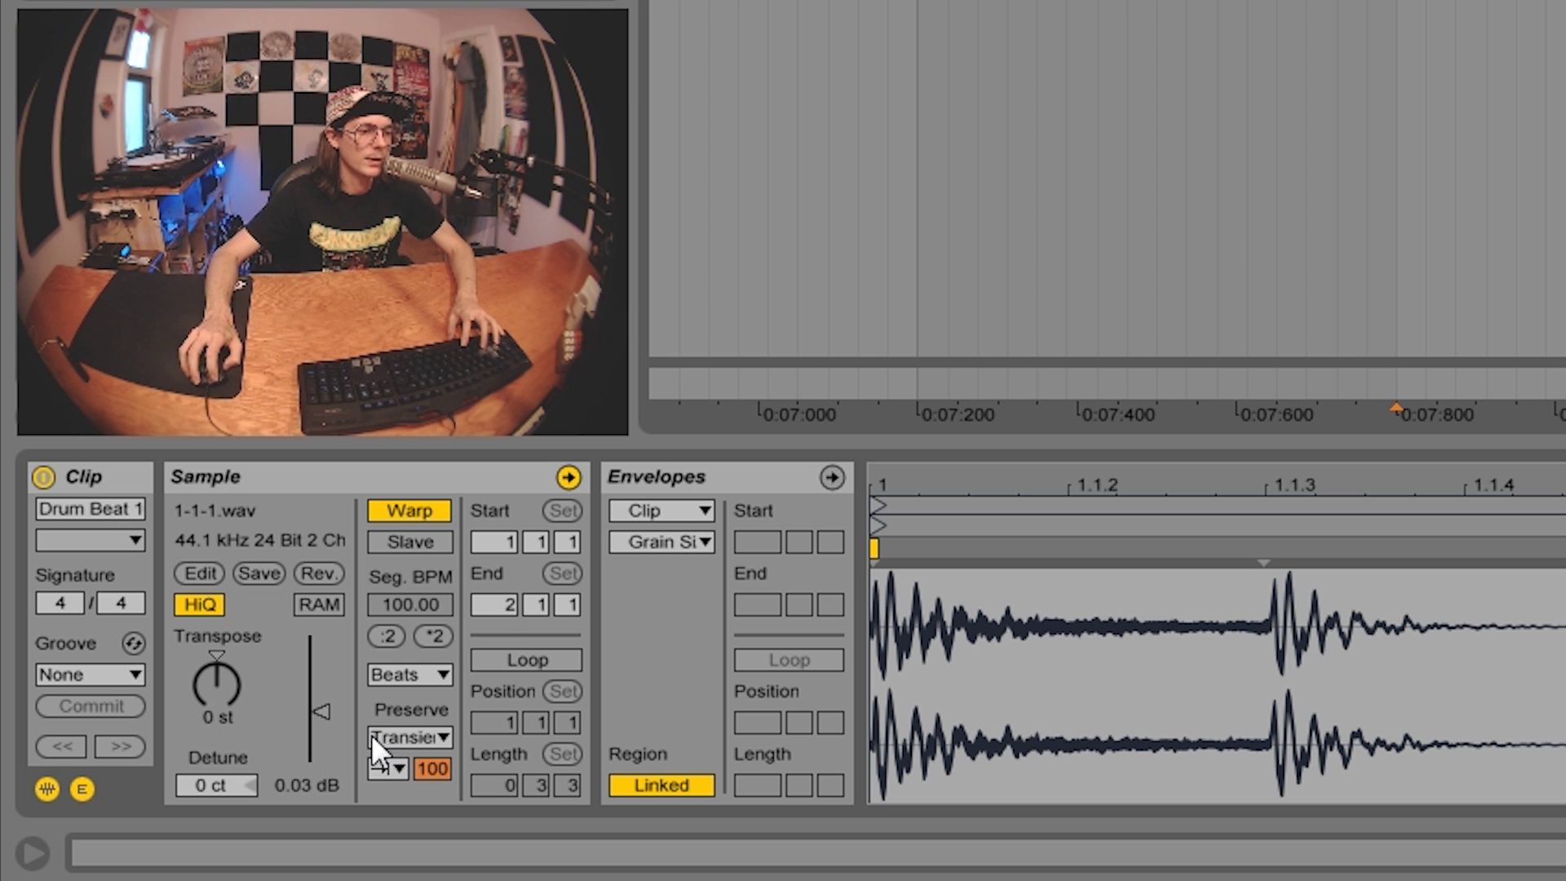
- Set the Beats mode Preserve value to 1/16 and to 1/32 for comparison, and play the clip
click(428, 736)
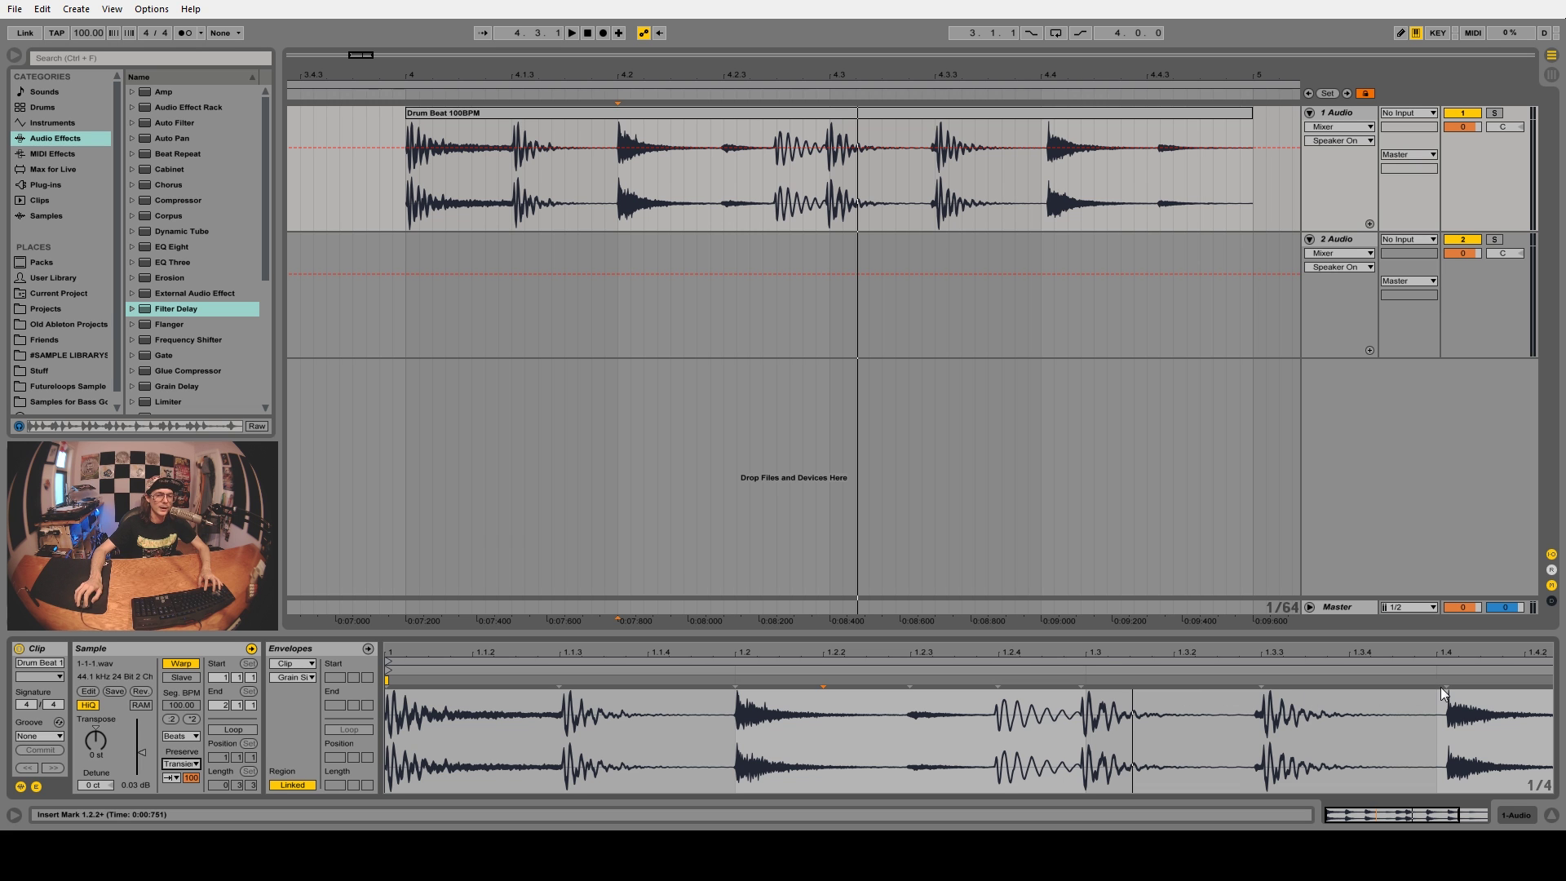
click(181, 764)
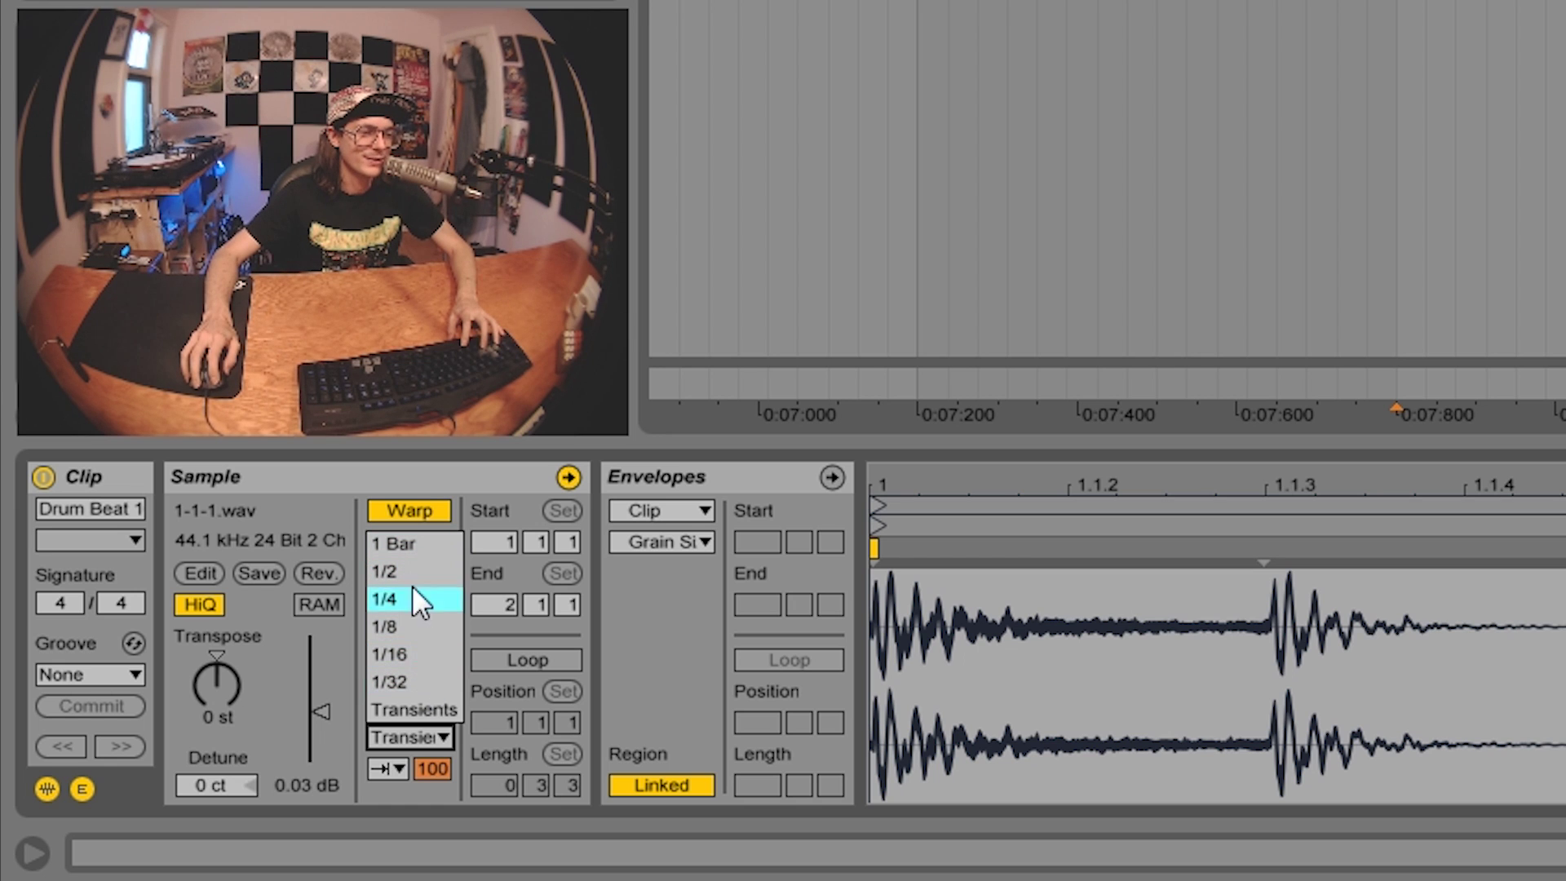
click(417, 654)
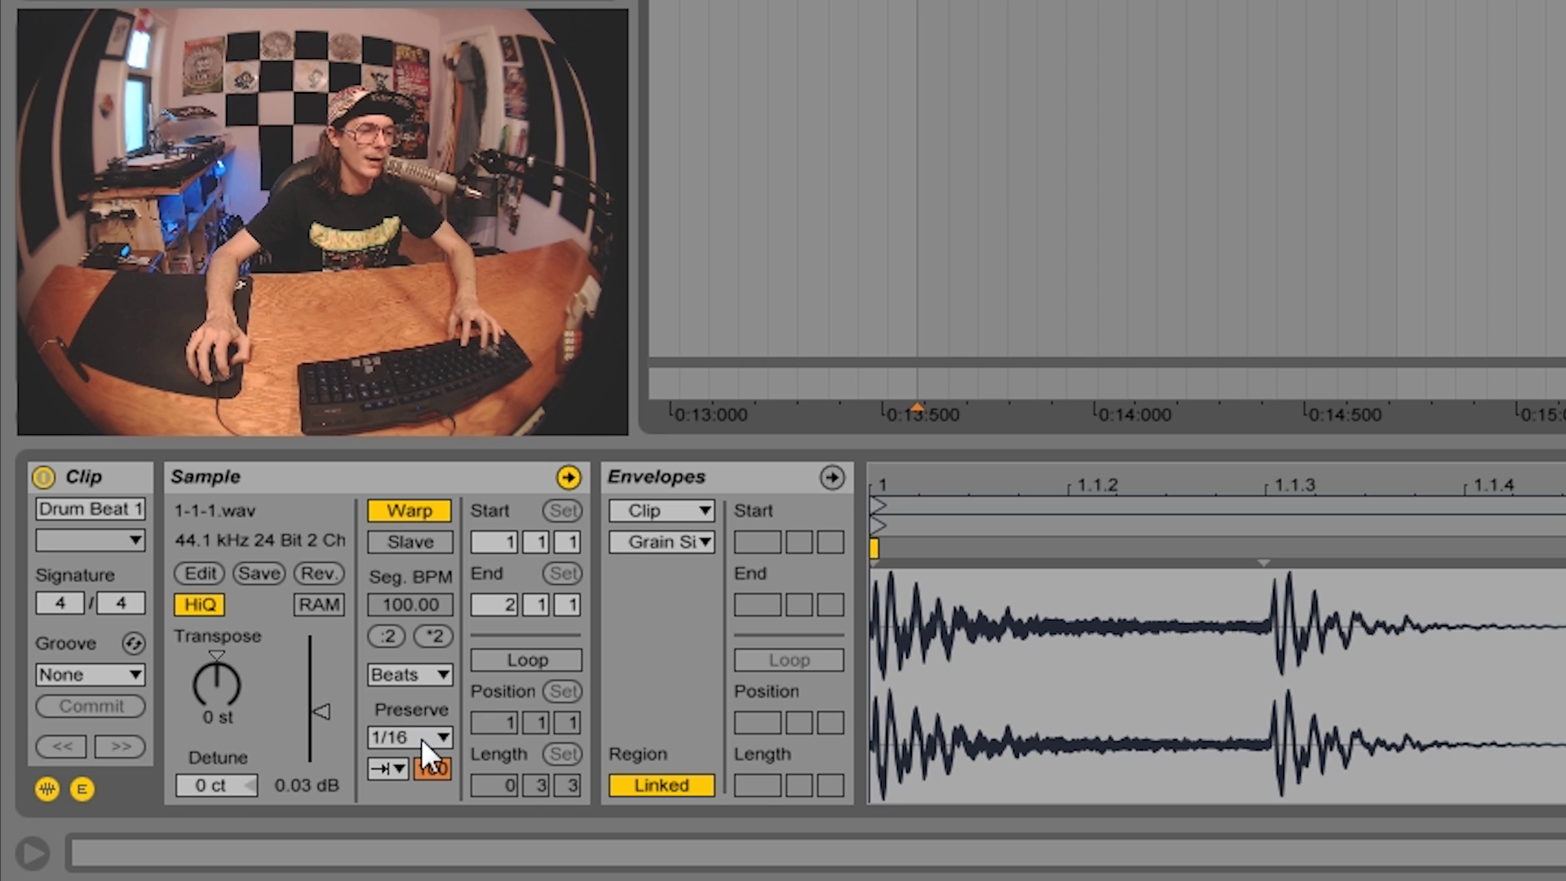
click(184, 764)
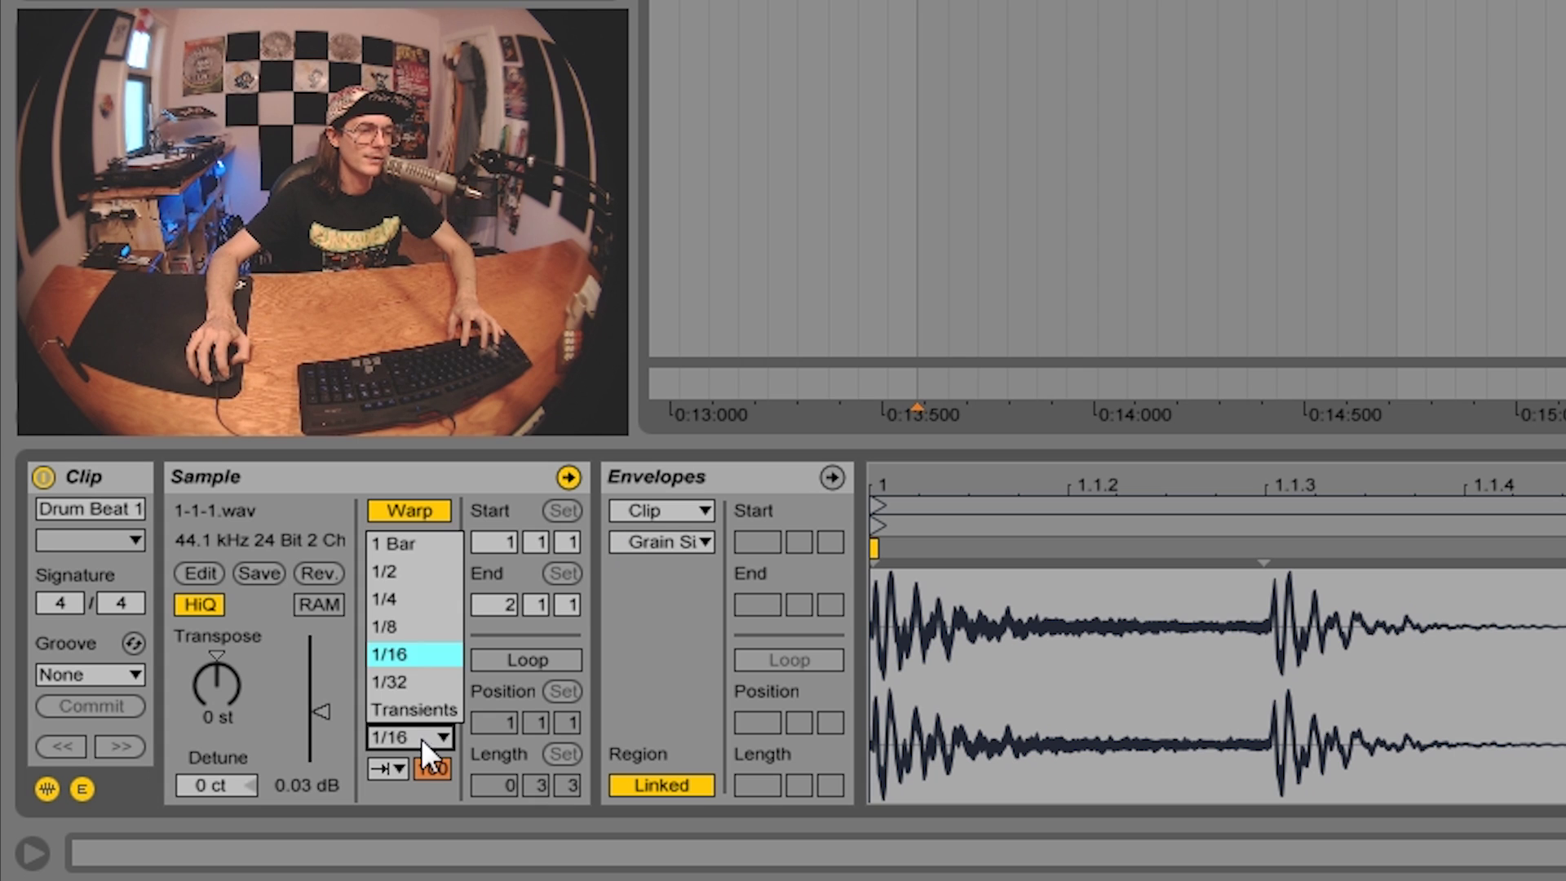
click(428, 682)
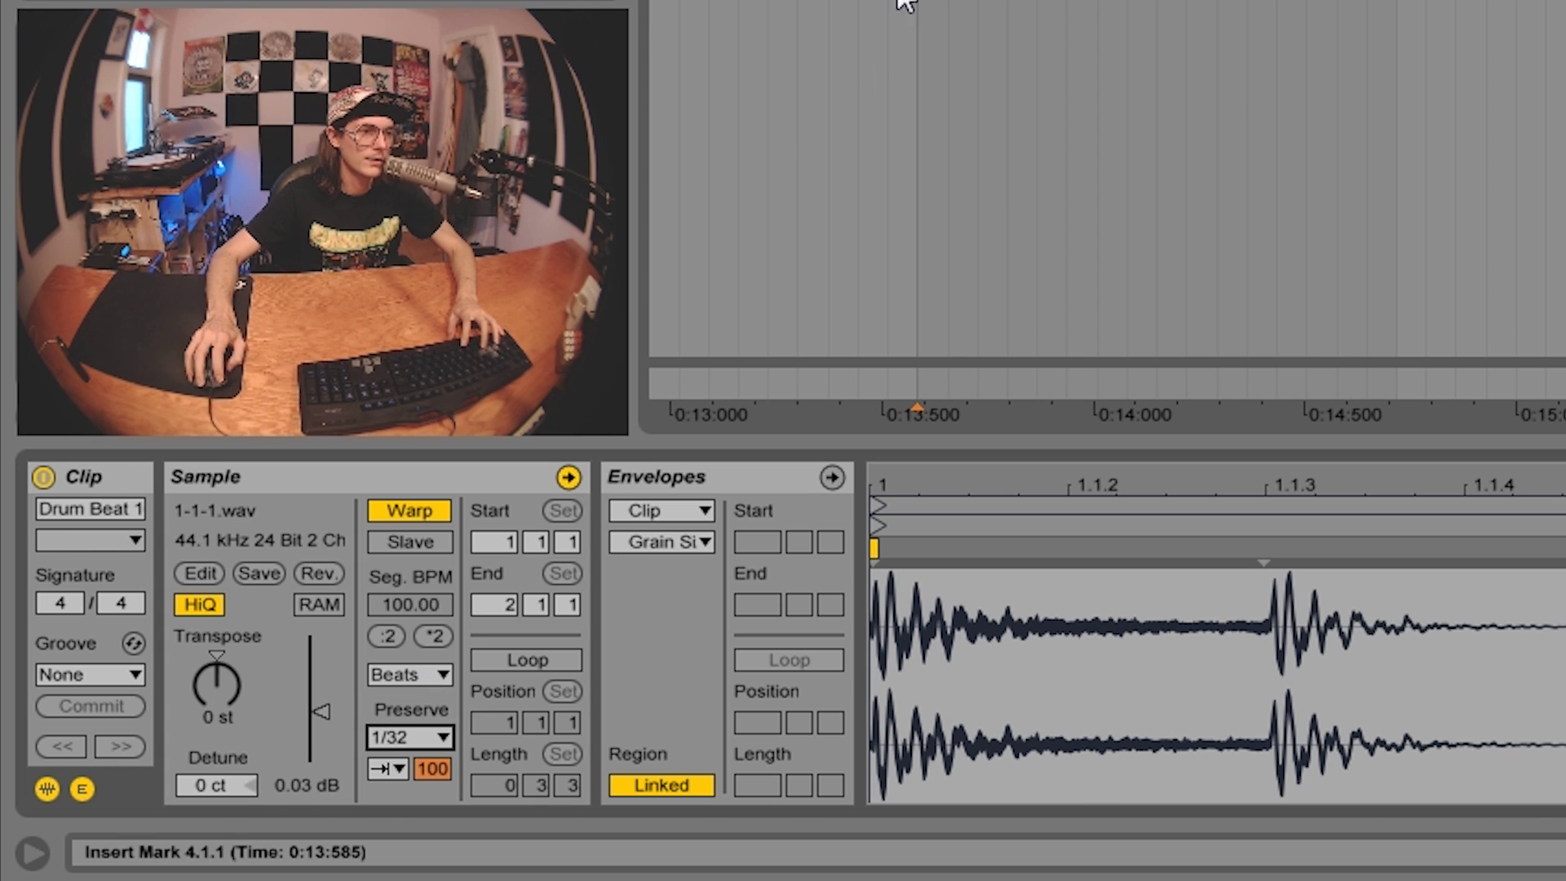
key(space)
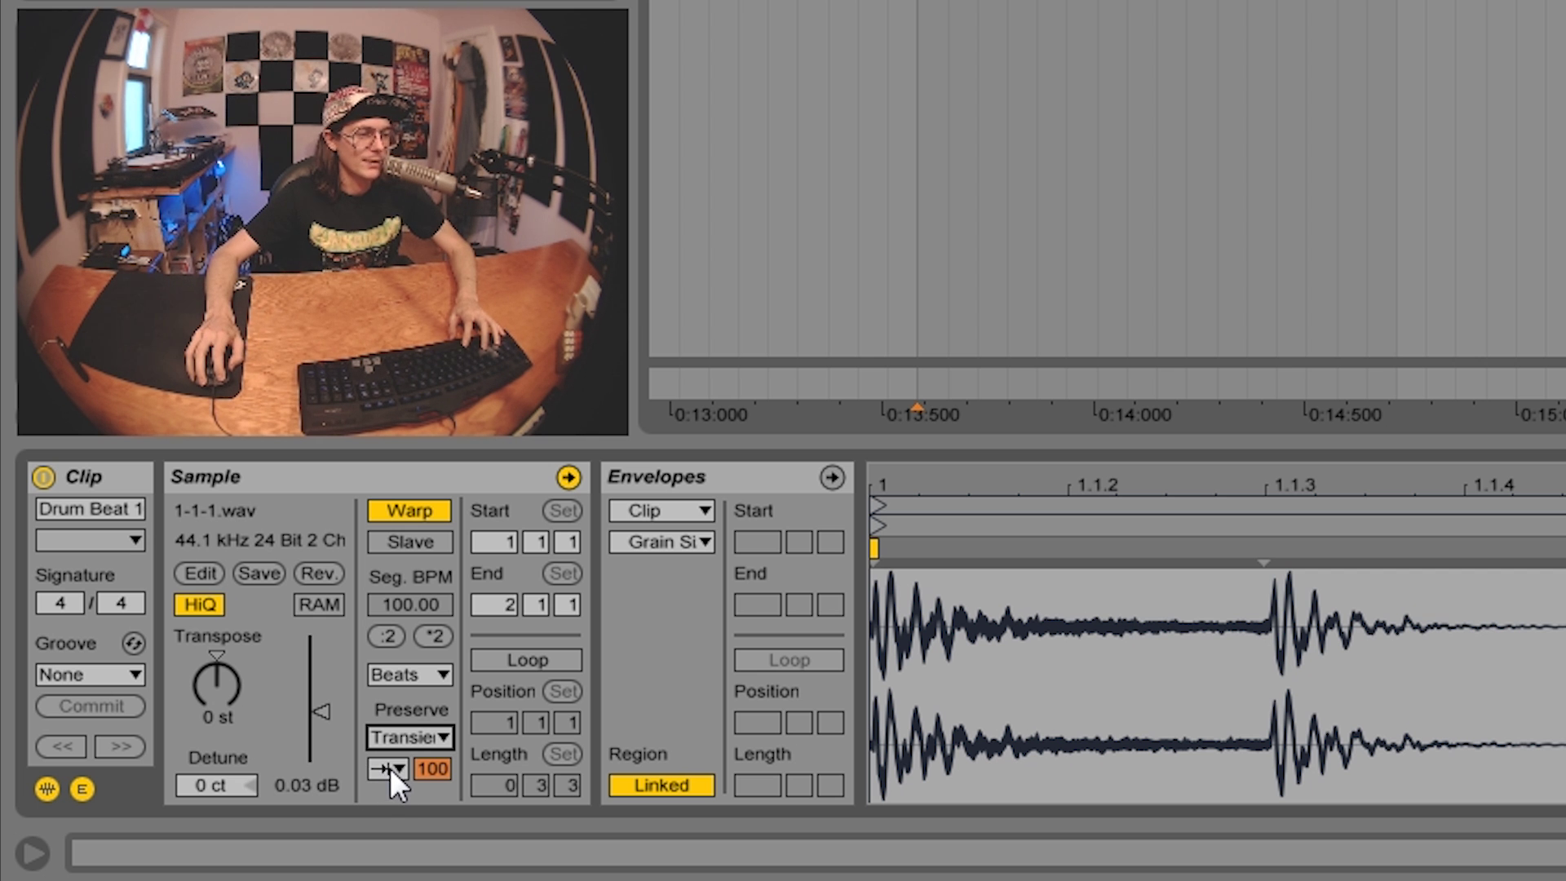
- Set the transient loop mode to Loop Off and select the clip's first transient segment, starting at 1.1.1
click(390, 767)
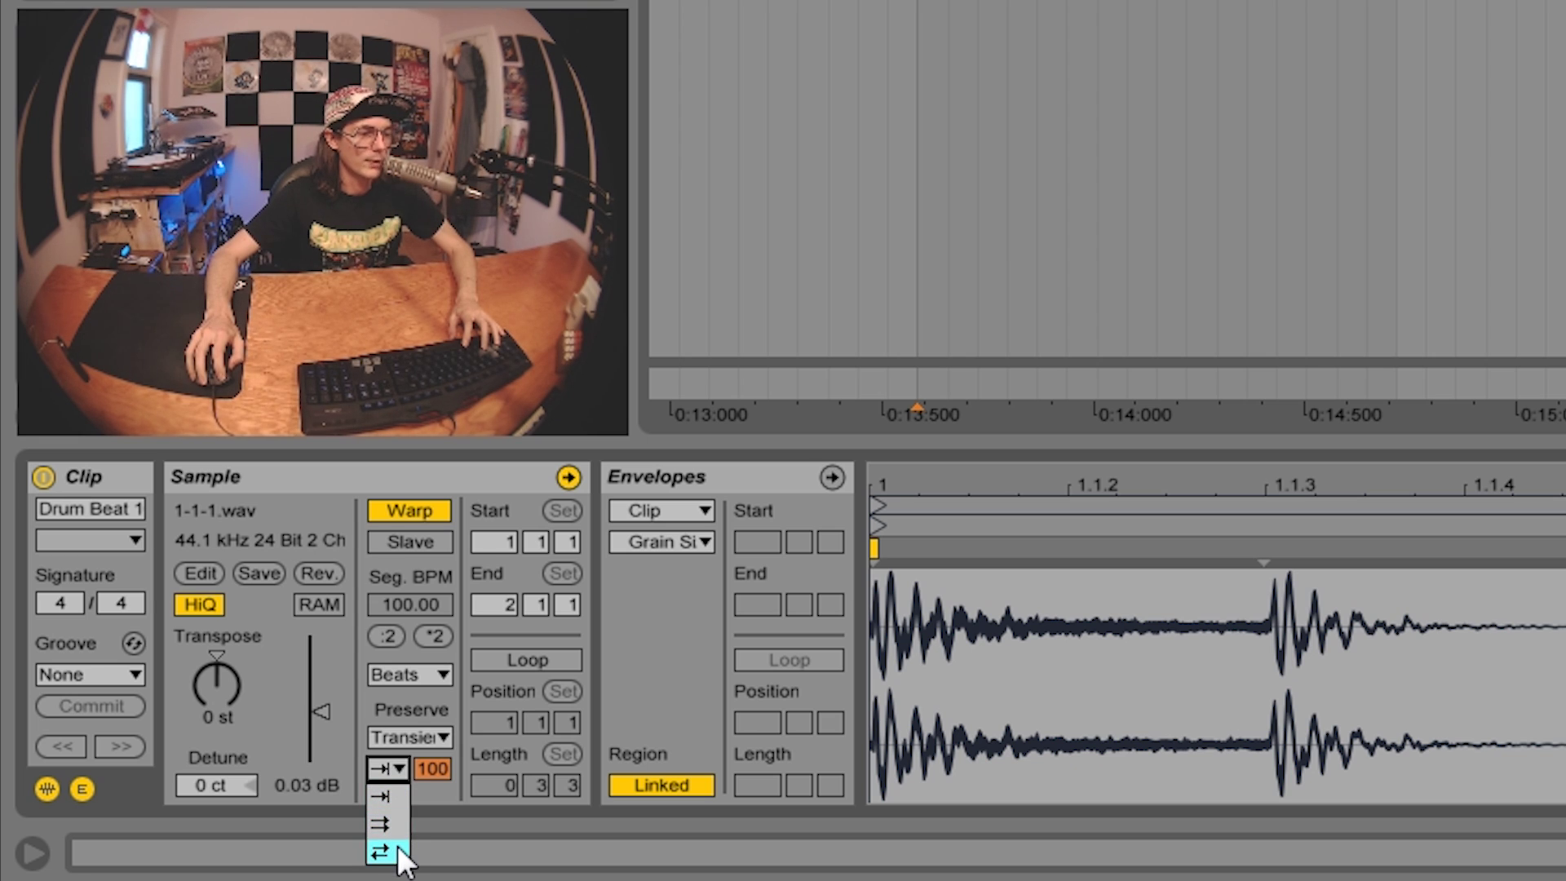
click(388, 796)
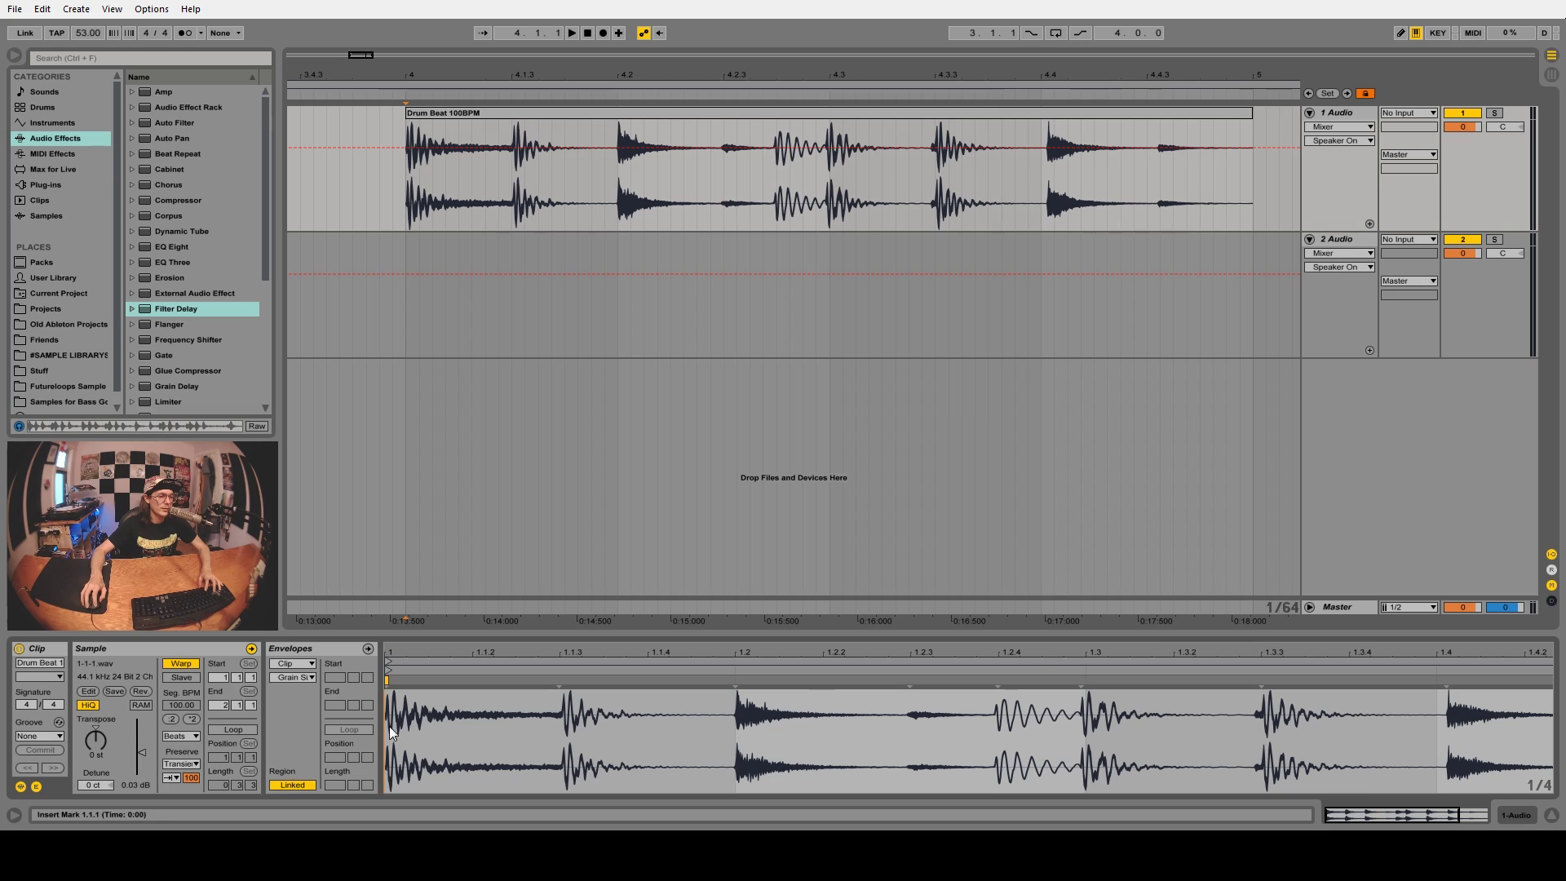
click(457, 718)
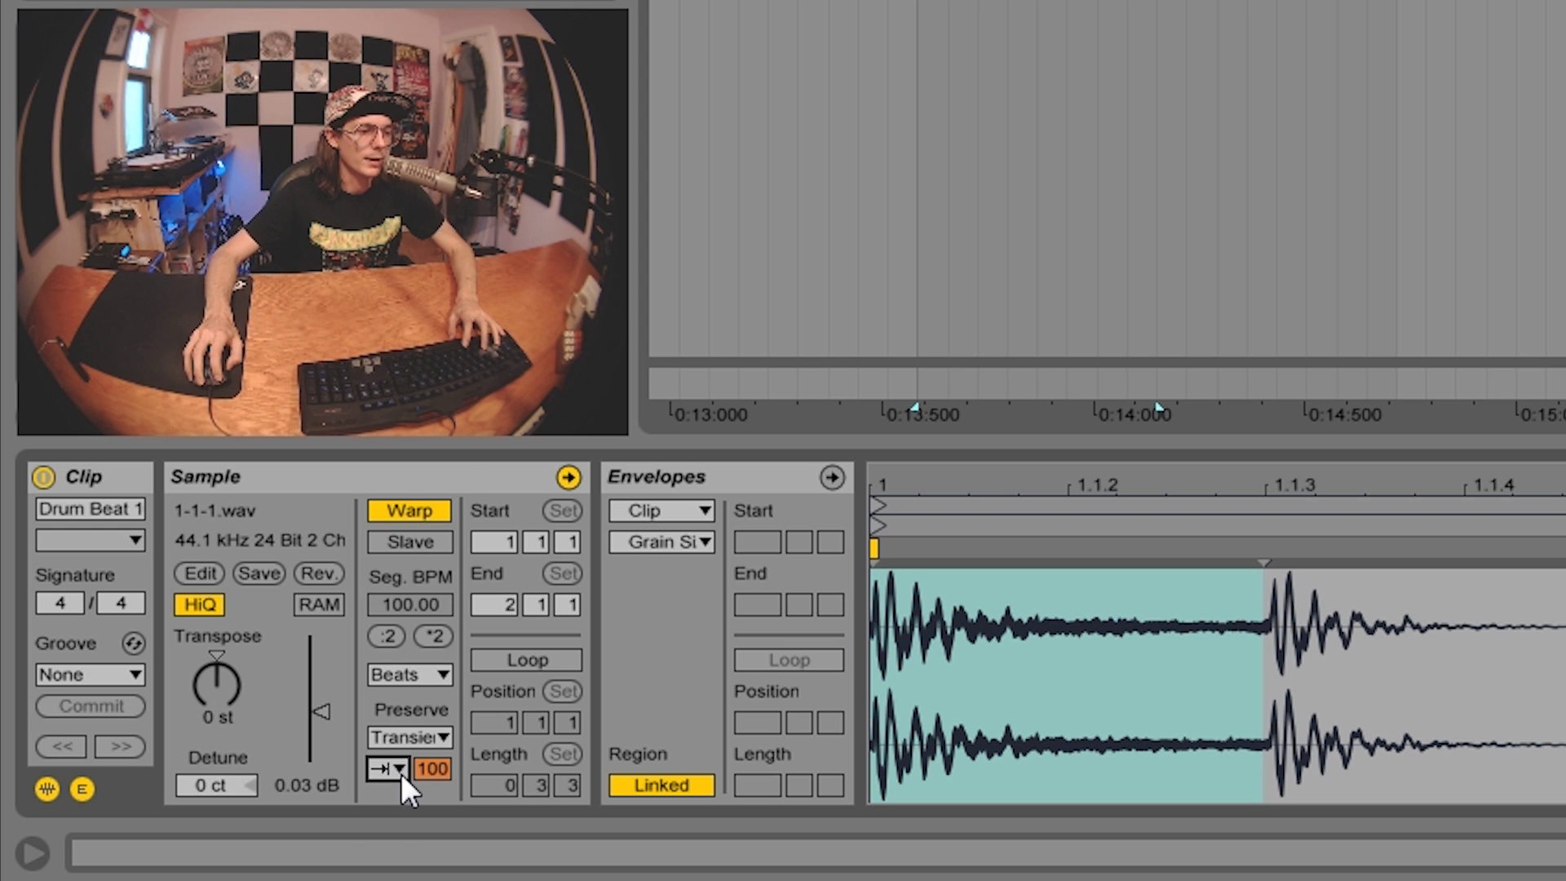
- Set the transient loop mode to Loop Forward and play the clip from 4.1.1 at 53 BPM
click(171, 777)
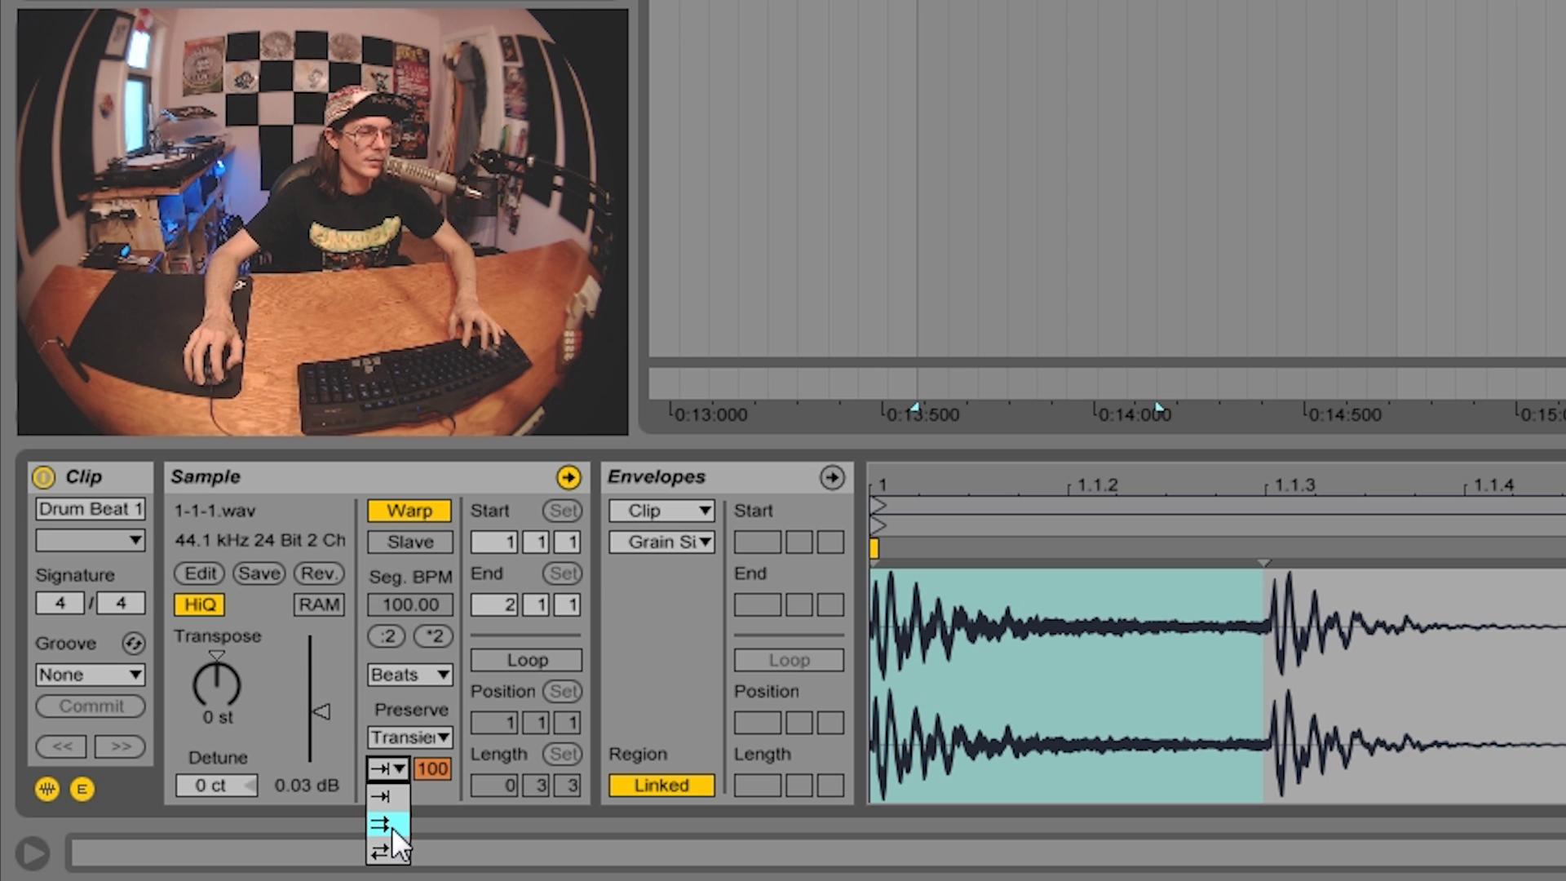
click(391, 826)
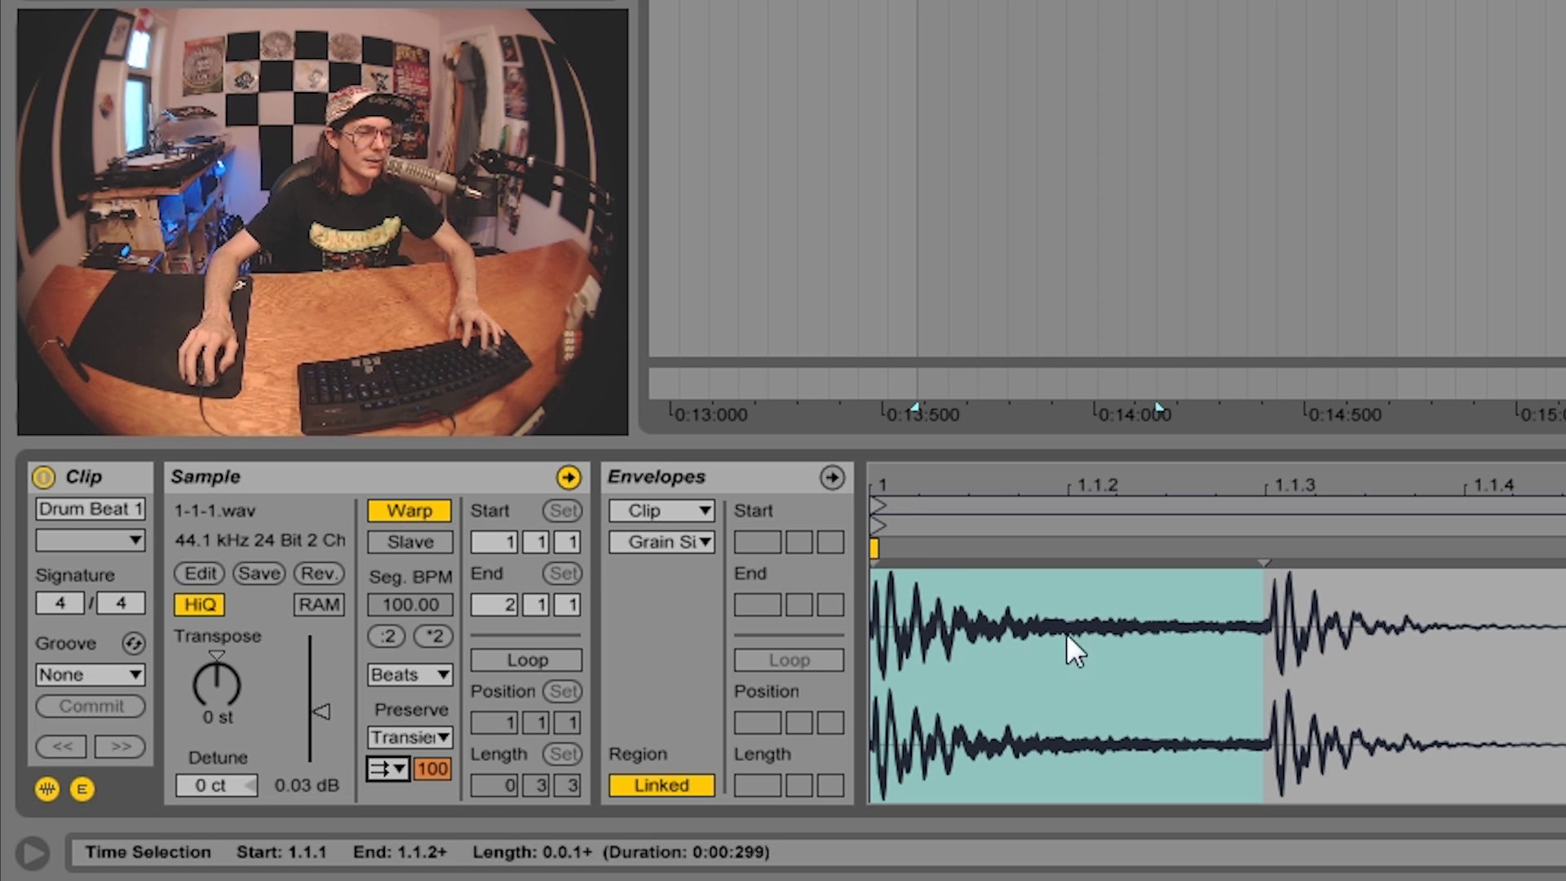
key(space)
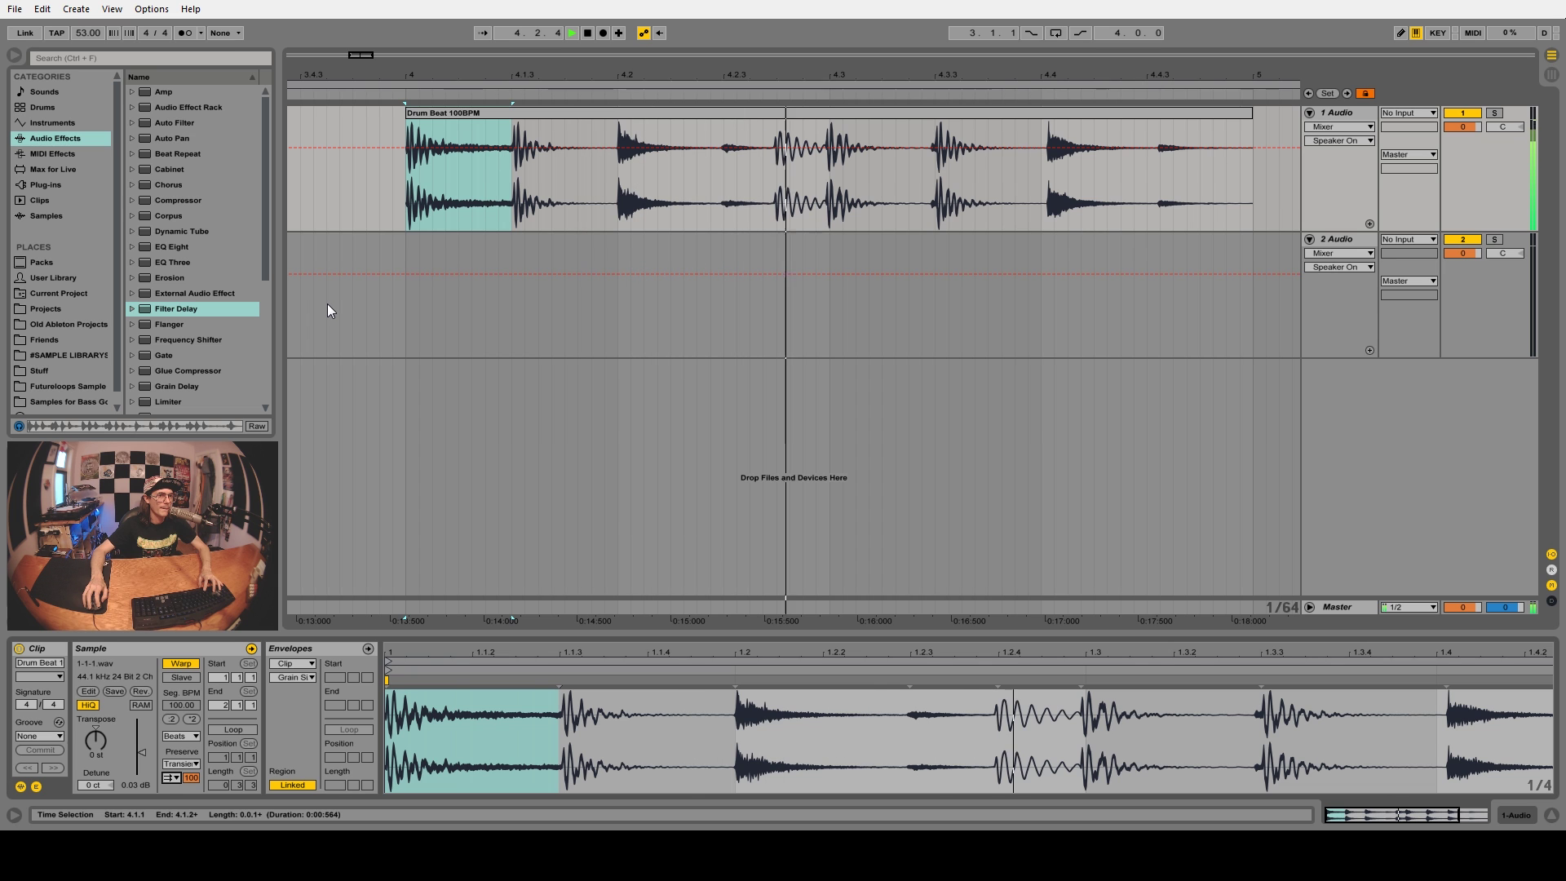
- Lower the tempo to 20 BPM and play the clip in Loop Forward mode
drag(87, 32, 87, 98)
key(space)
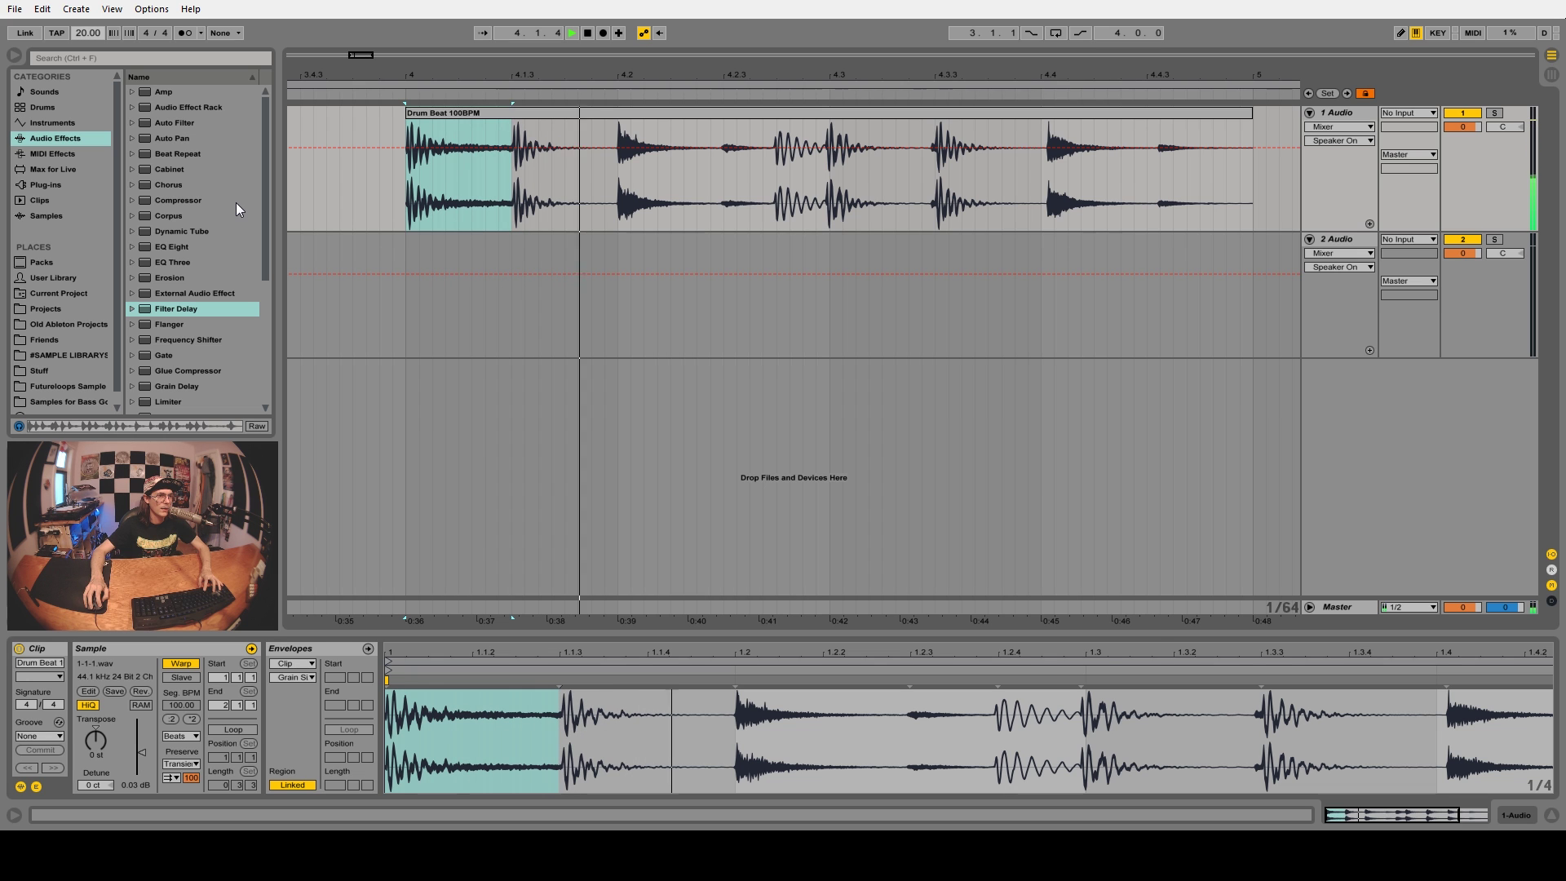
key(space)
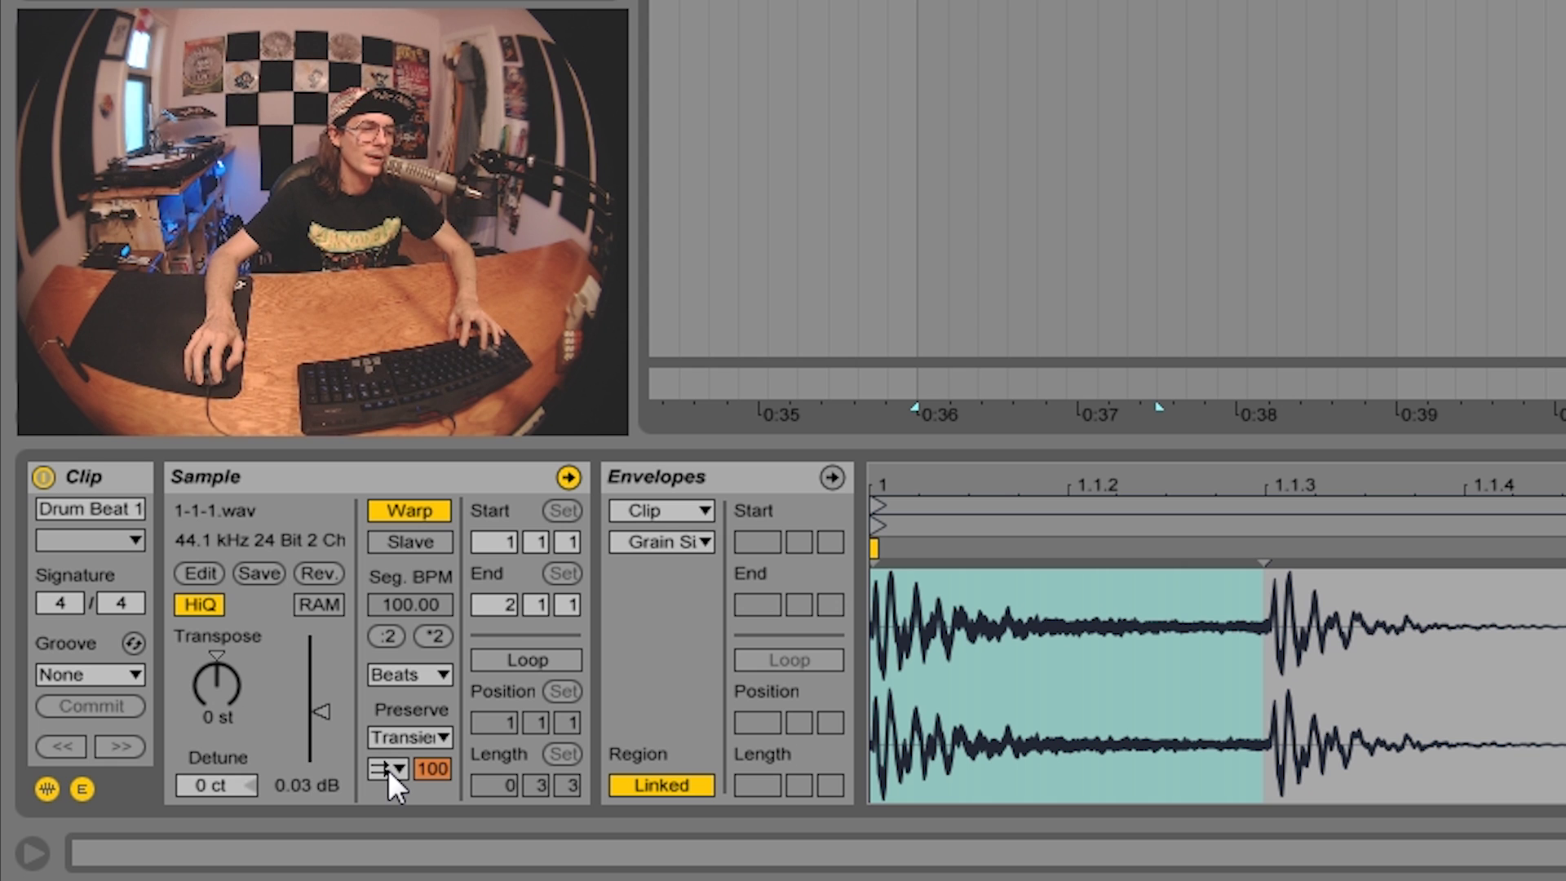
- Set the transient loop mode to Loop Back-and-Forth and play the clip at 20 BPM and at 90 BPM
click(388, 770)
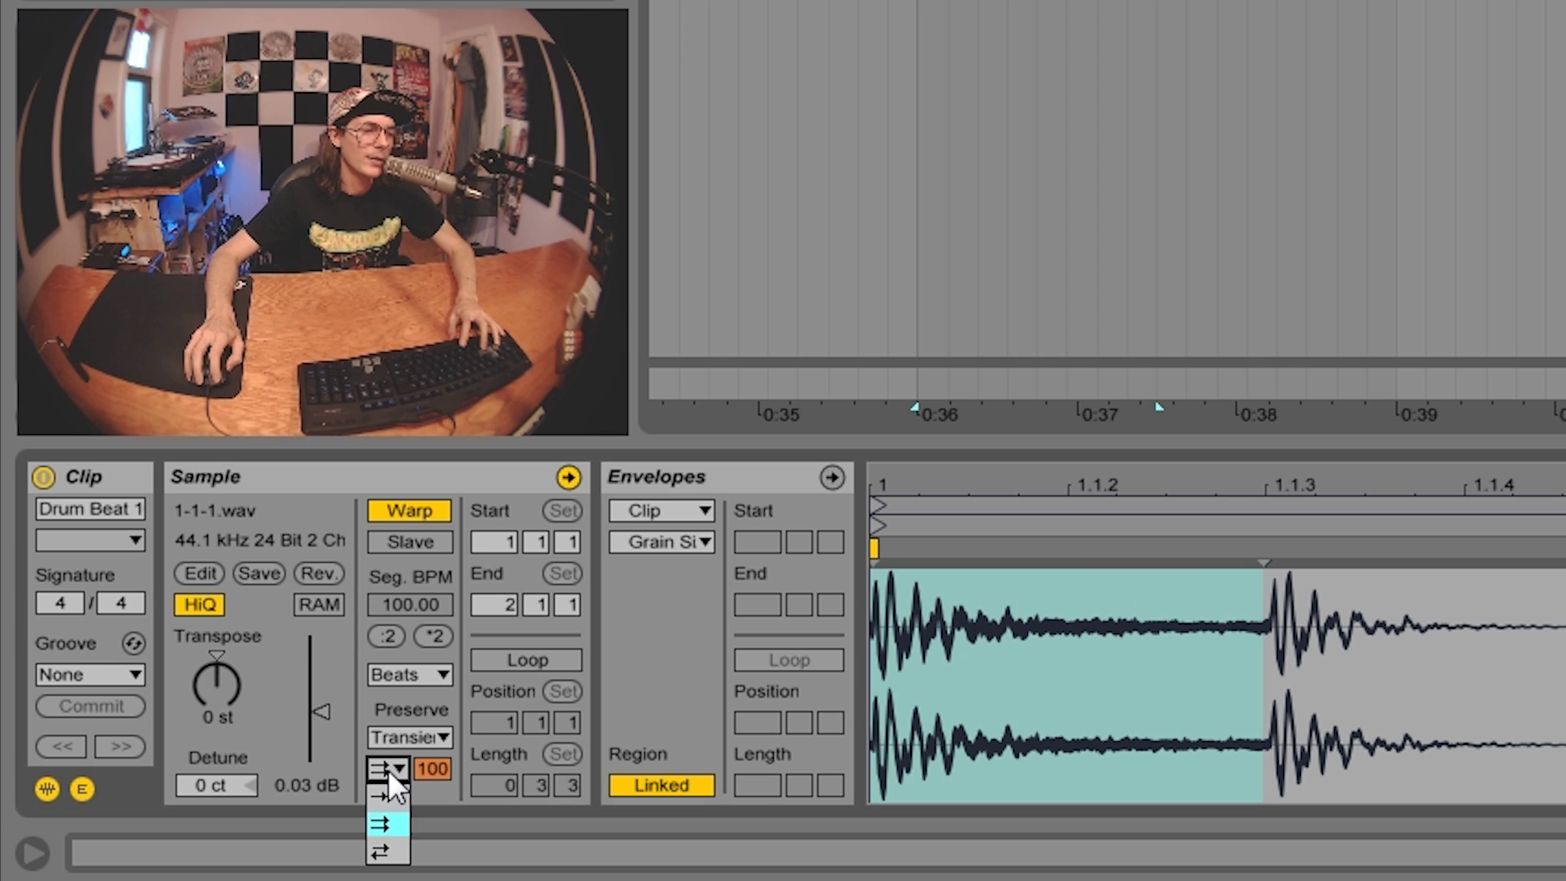
click(388, 853)
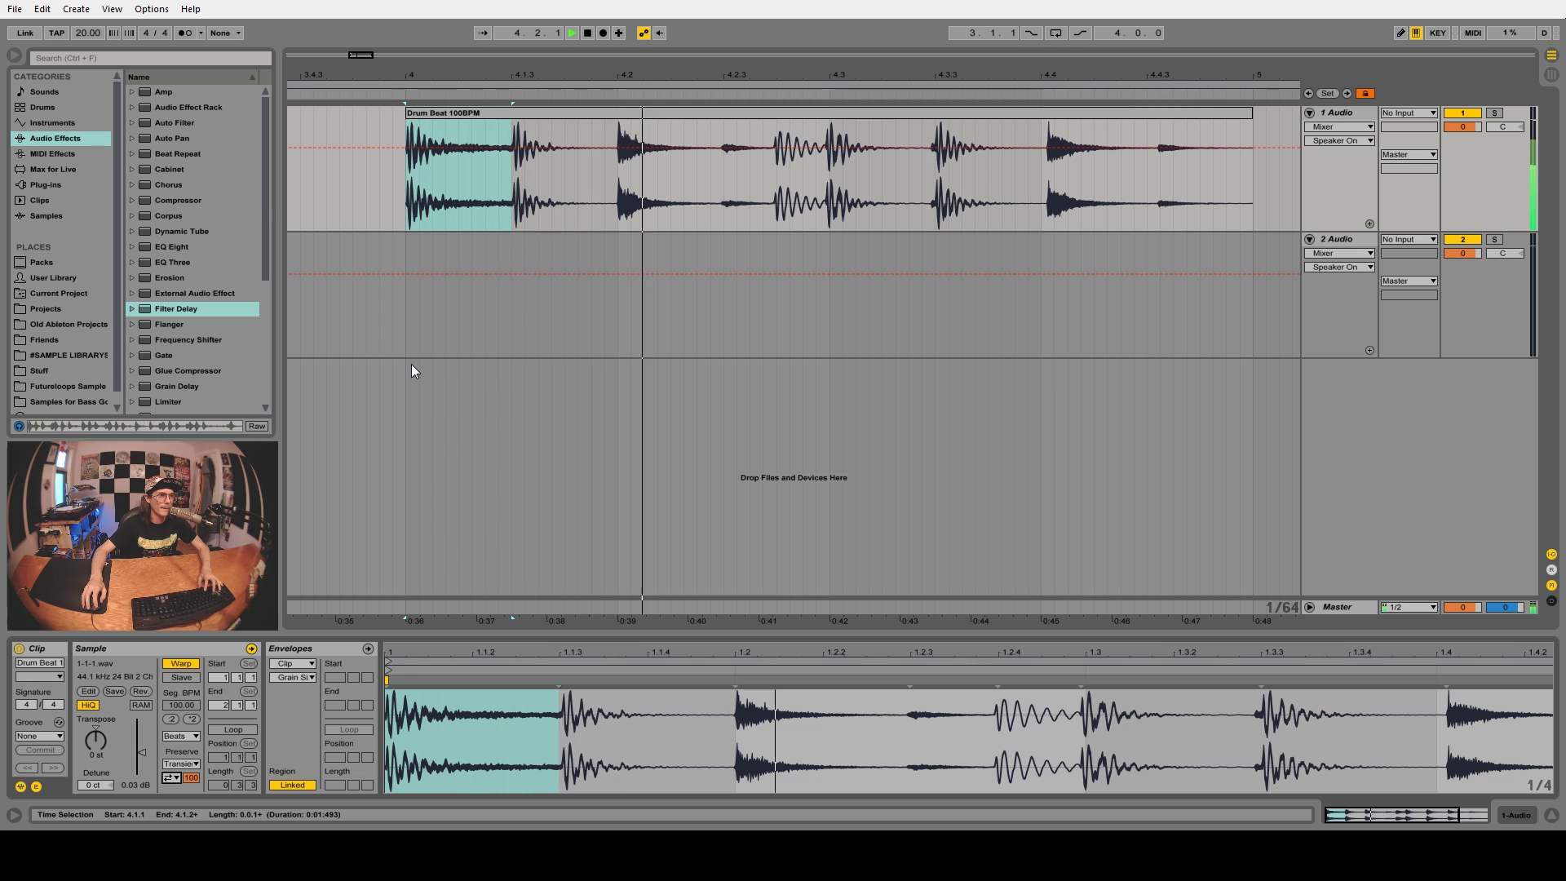
key(space)
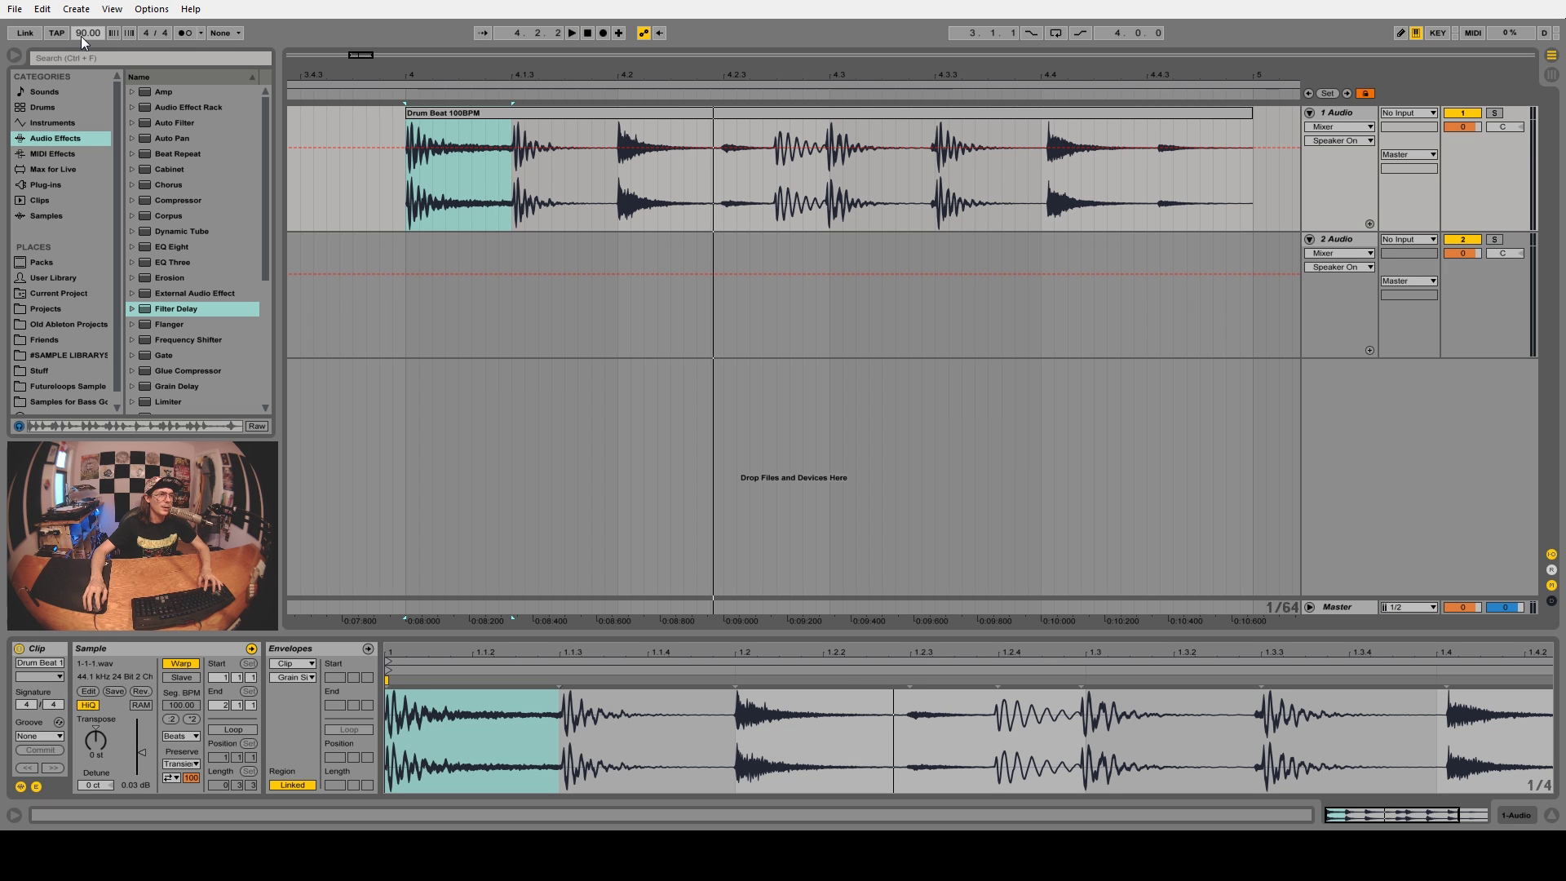
key(space)
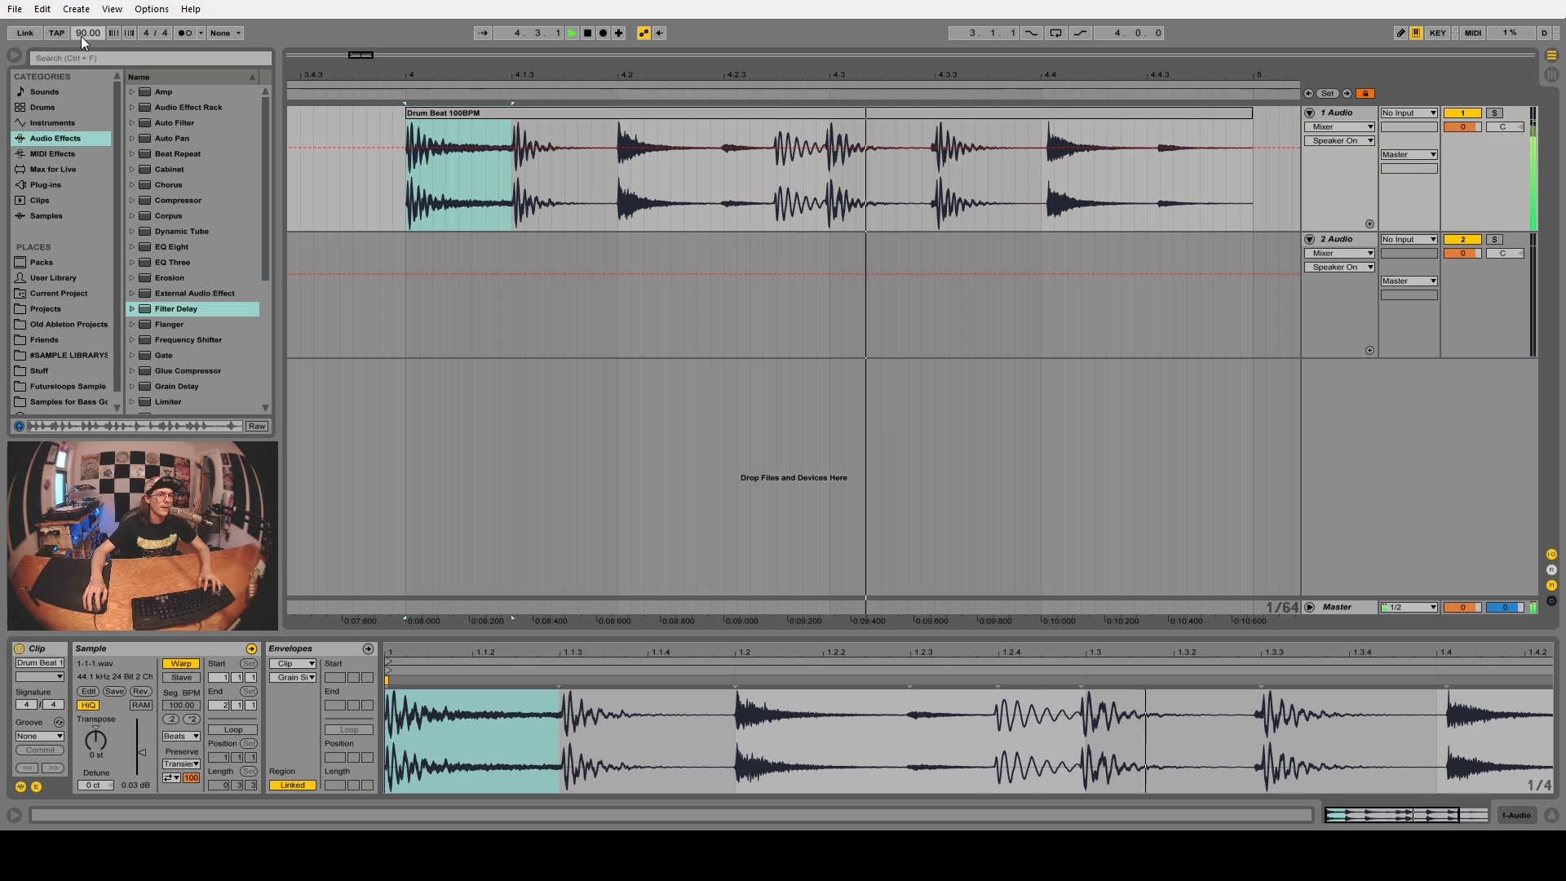
key(space)
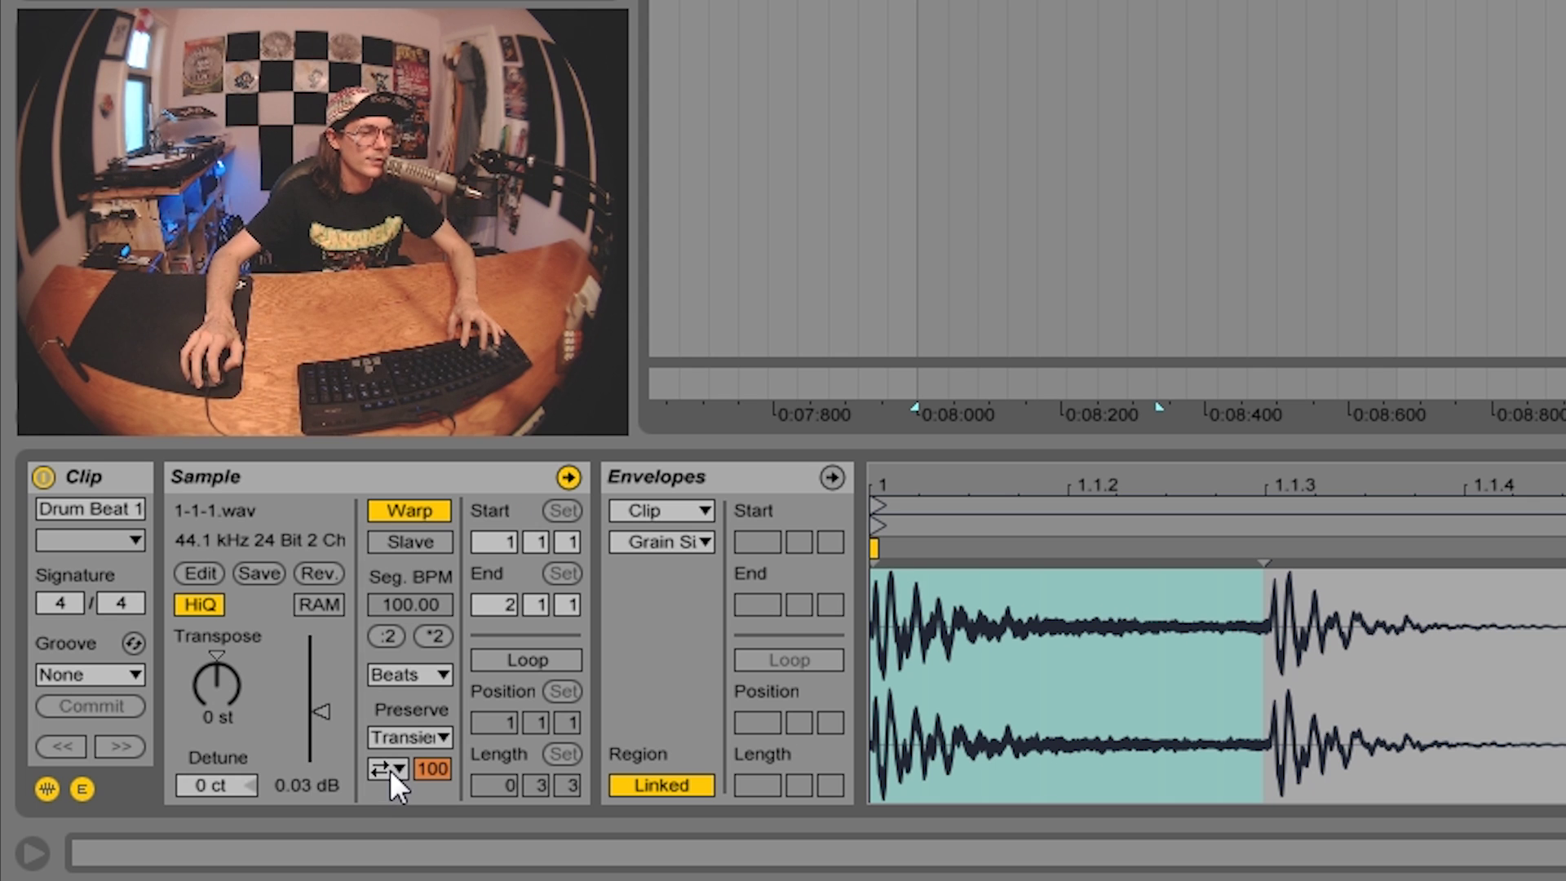
- Set the transient loop mode to Loop Off and split the clip at 4.1.3
click(172, 778)
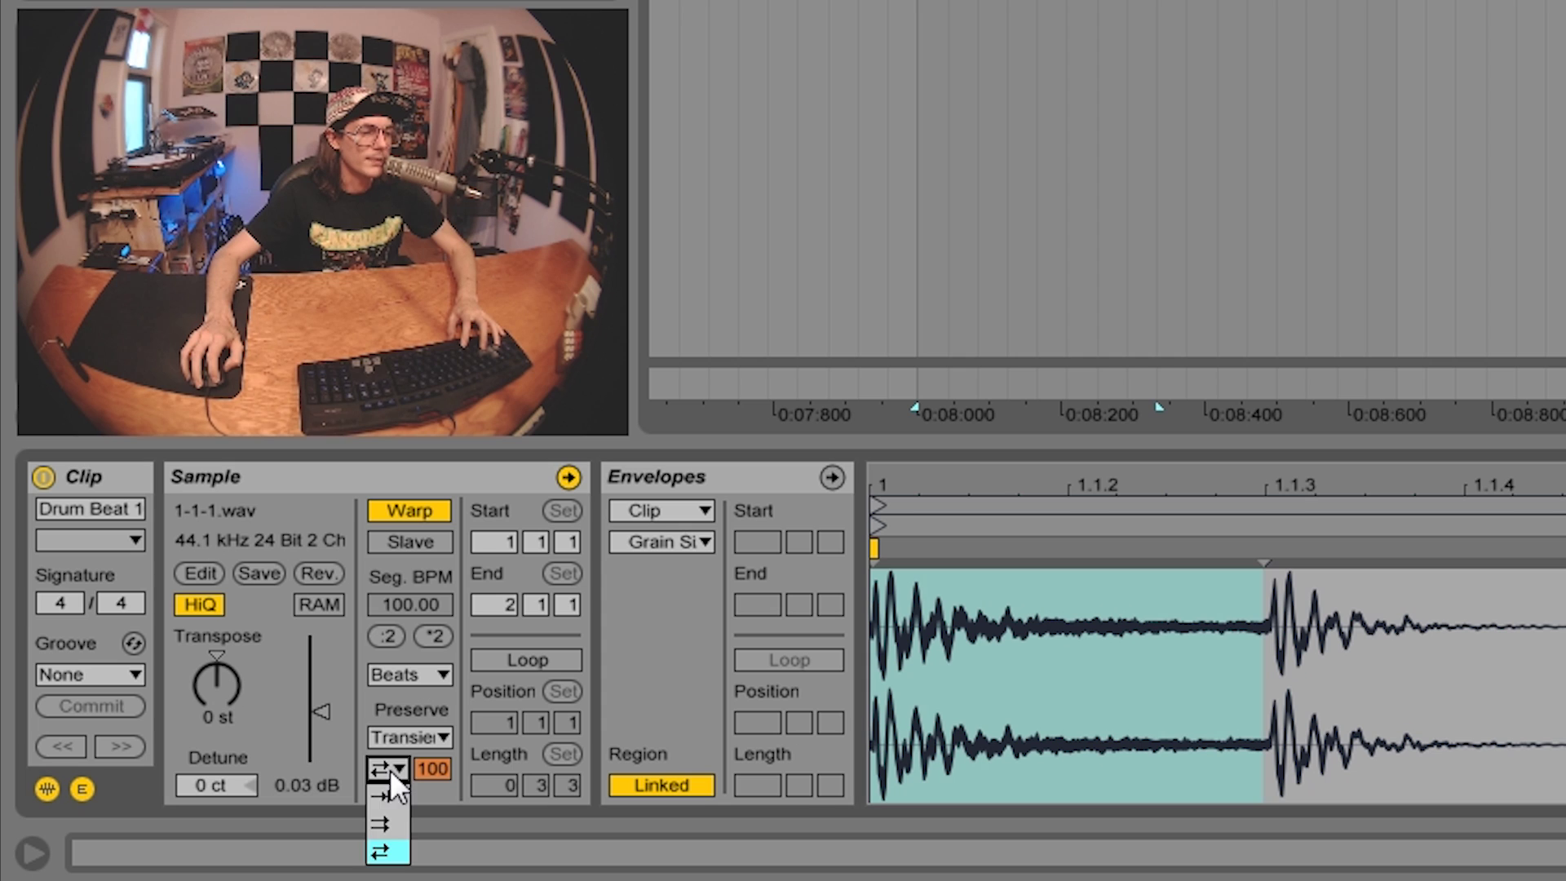
click(396, 793)
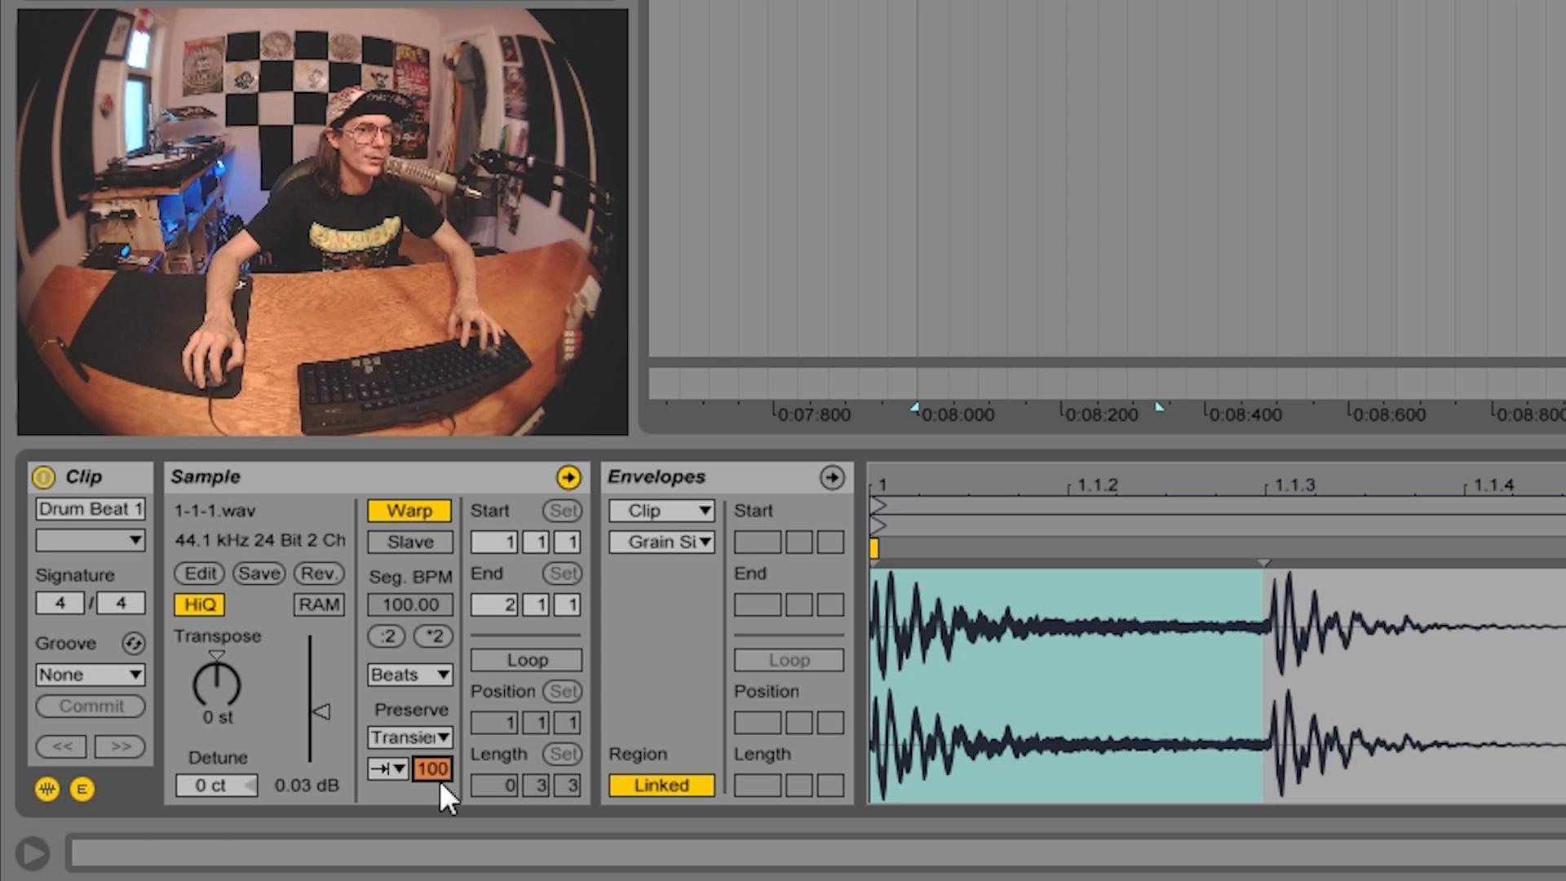
click(1157, 4)
key(ctrl+e)
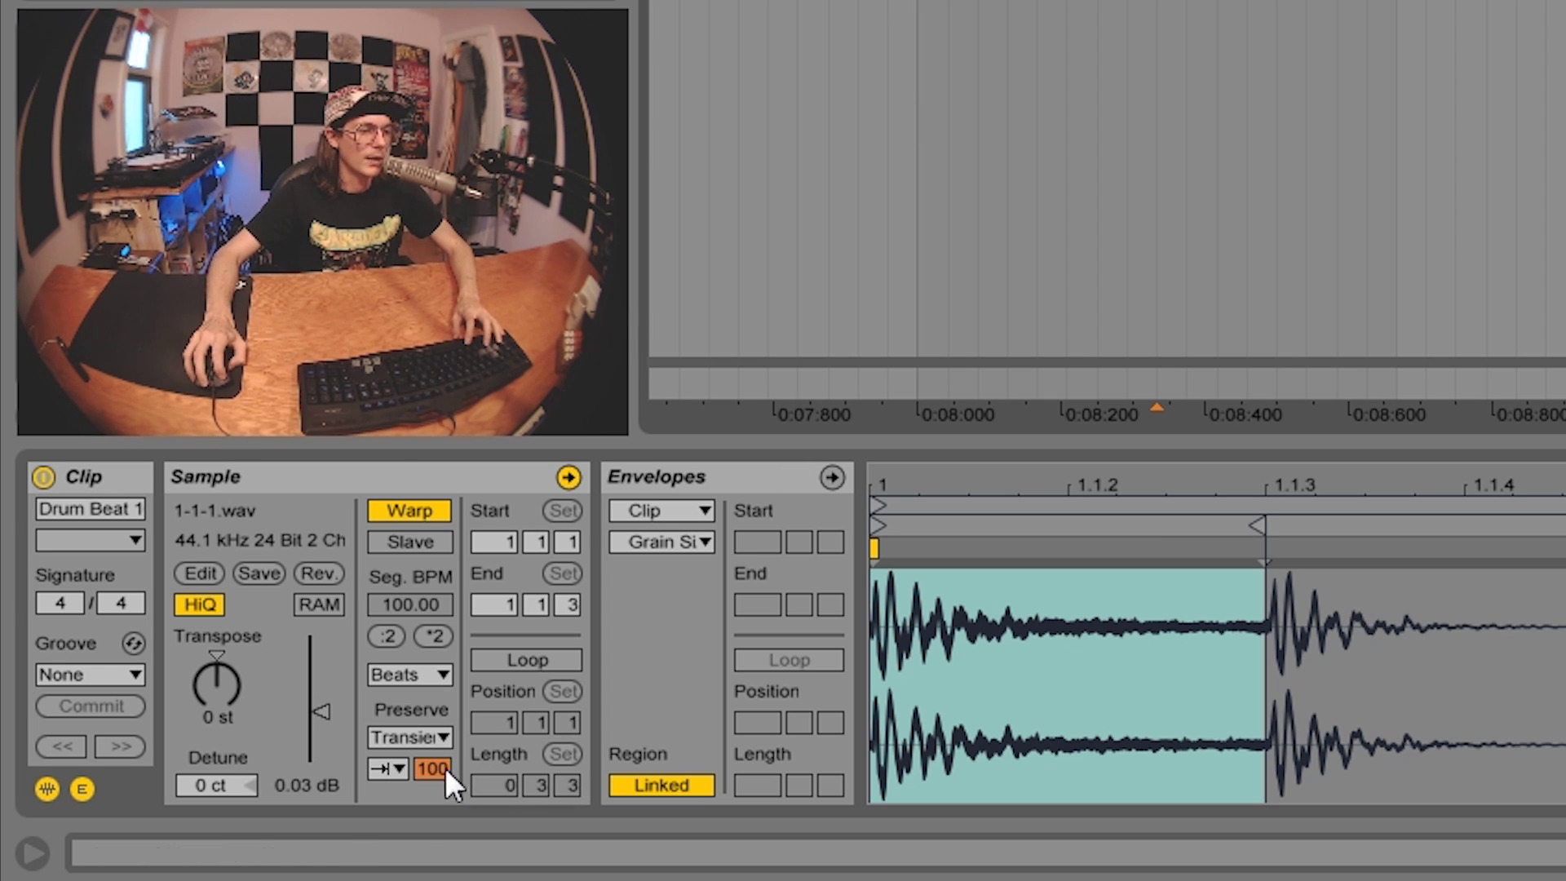
- Show the first track's fades and shape a steep curved fade-out across the first clip piece
click(1338, 127)
click(1336, 145)
drag(508, 123, 421, 124)
drag(455, 185, 438, 200)
drag(423, 124, 408, 123)
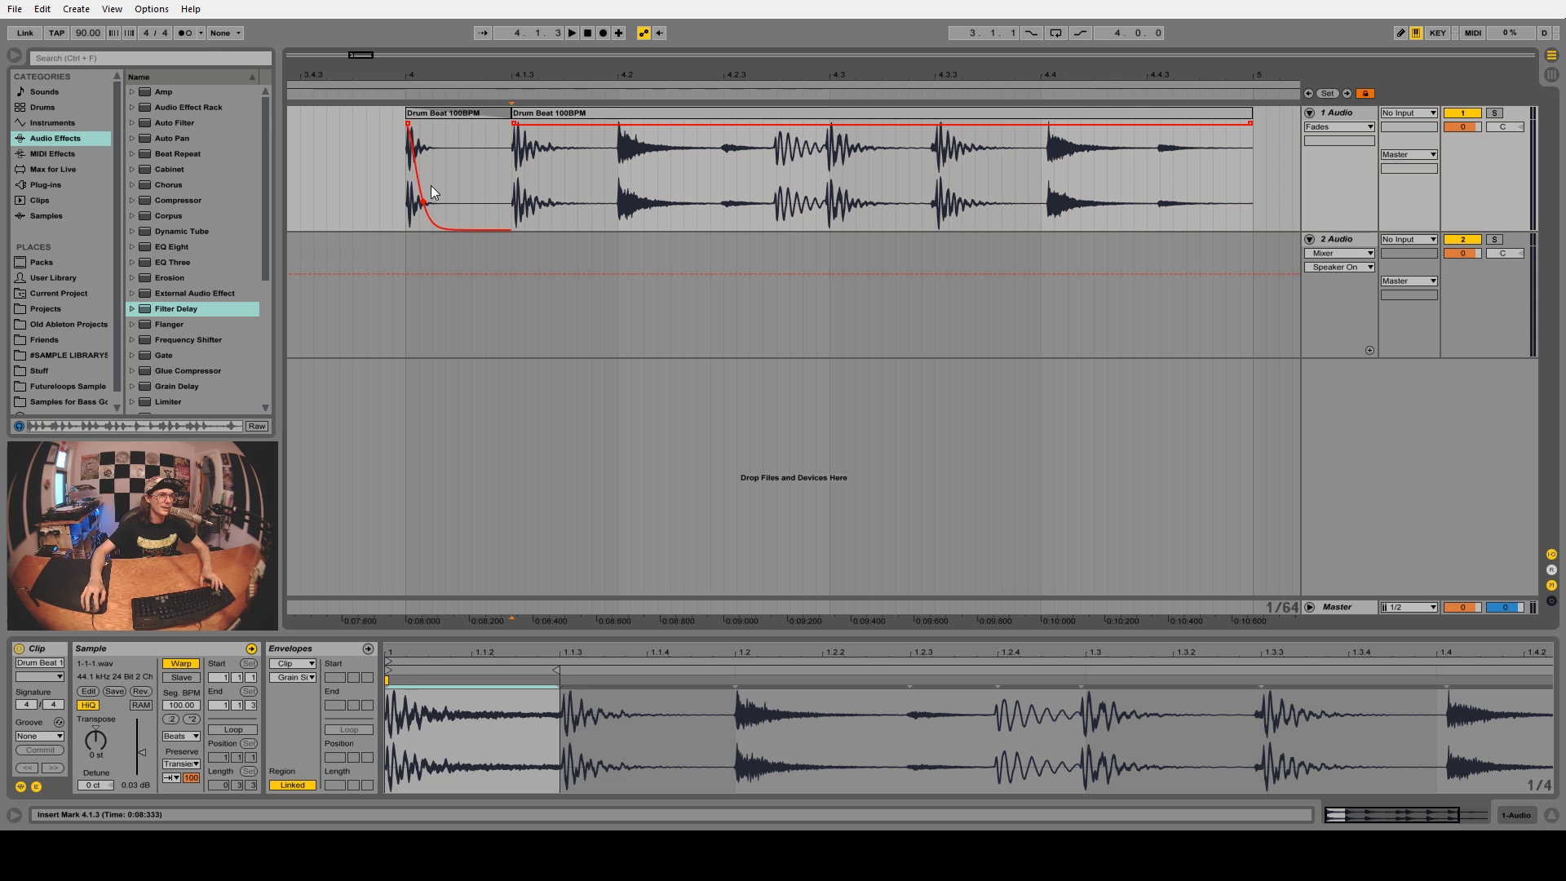
- Extend the second clip piece back to 4.1.1 over the faded first piece and play it
drag(512, 114, 1253, 114)
key(space)
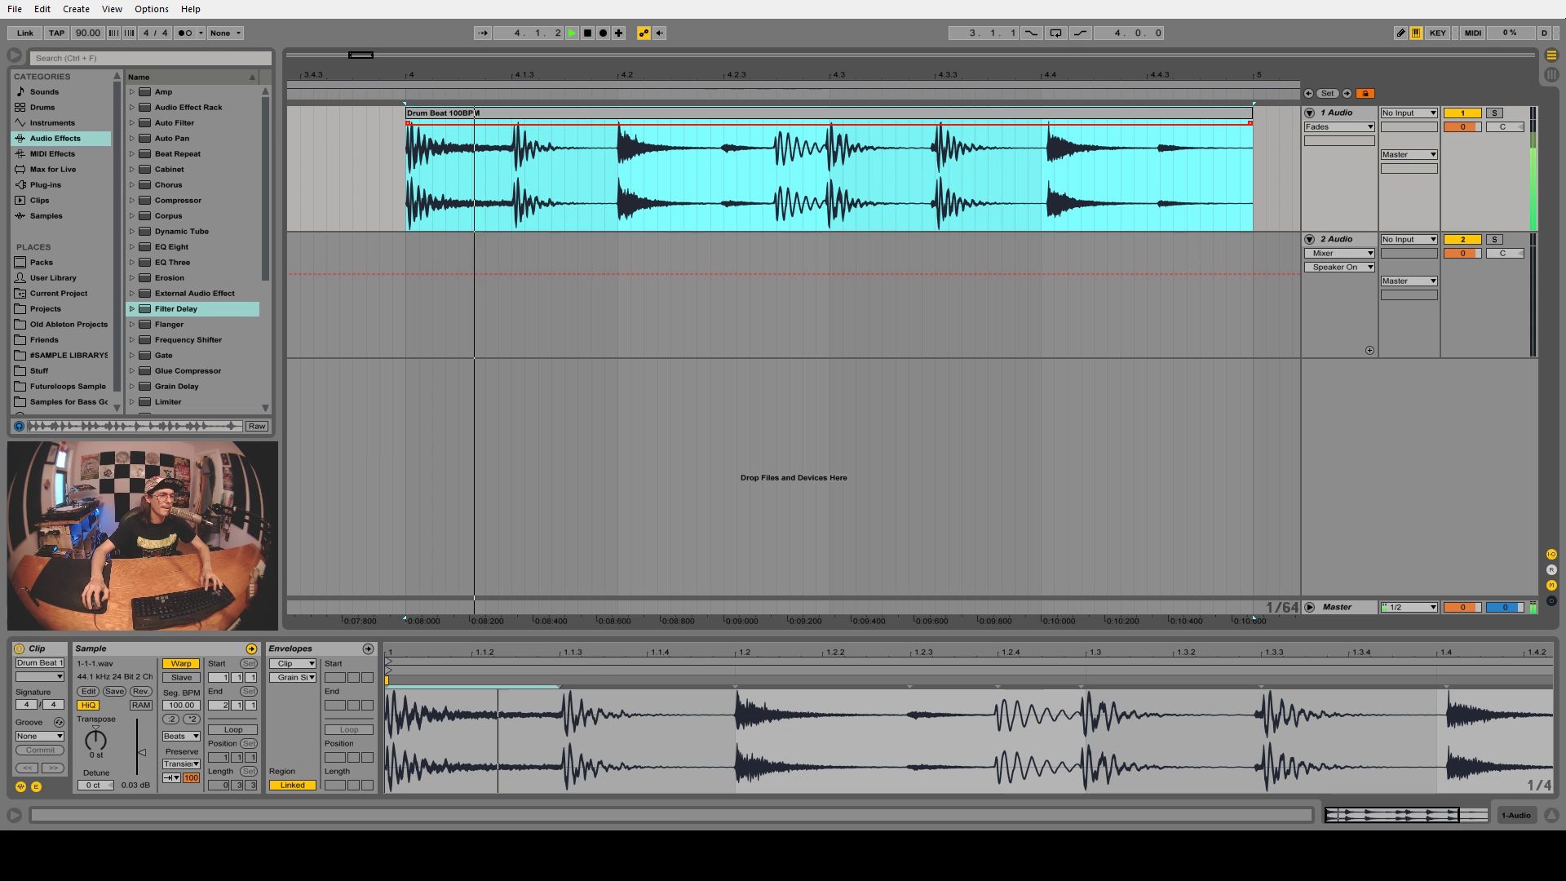
- Try transient envelope values of 34, 5 and 42 on the clip, finishing slightly below 42
drag(192, 777, 191, 830)
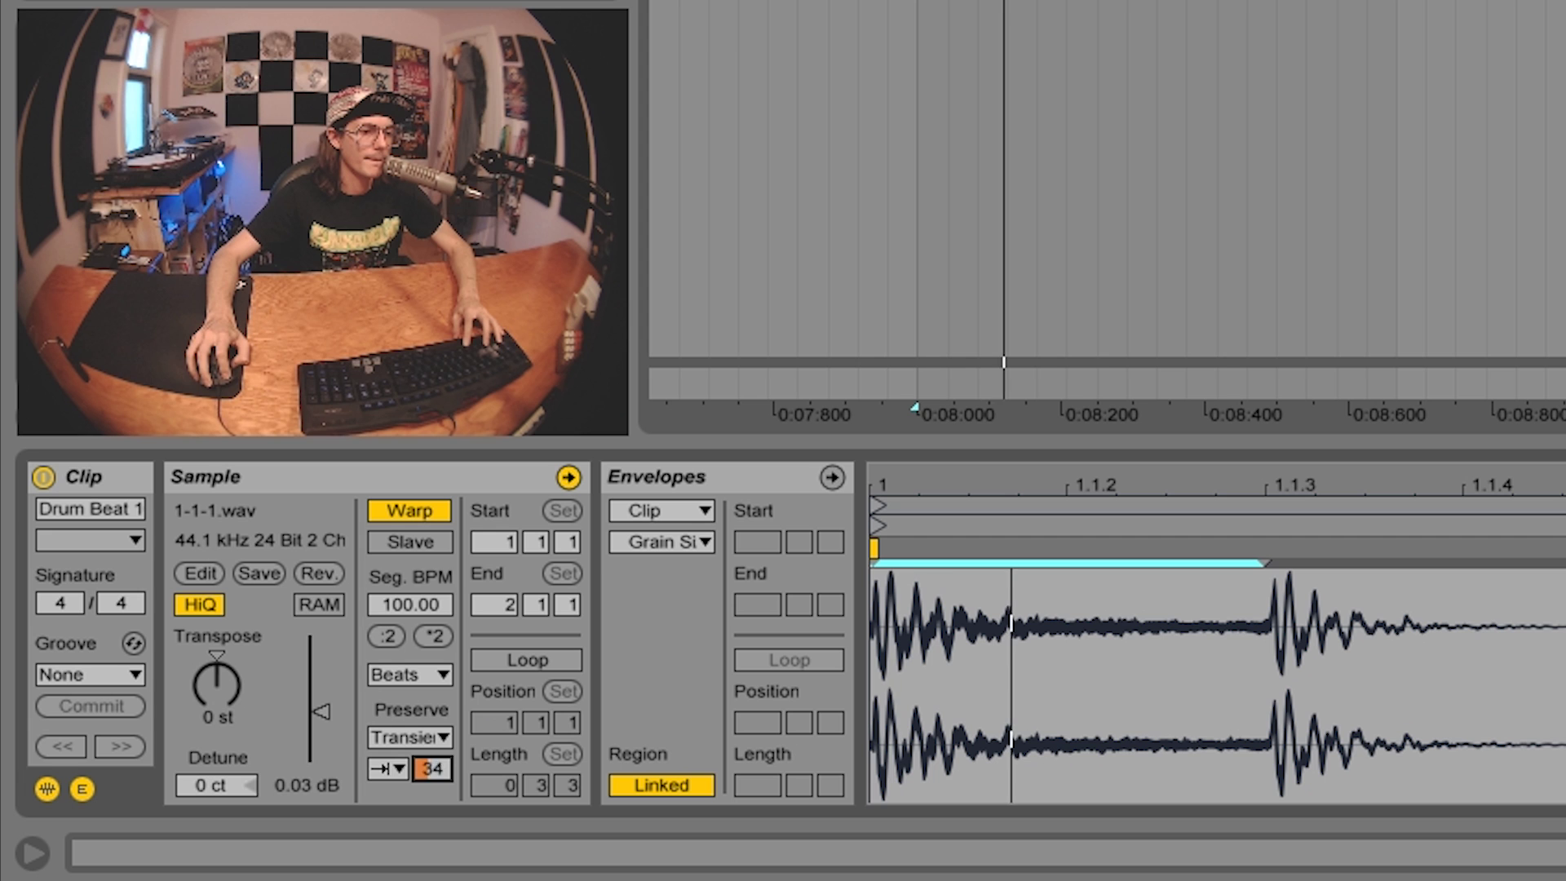
drag(432, 769, 433, 800)
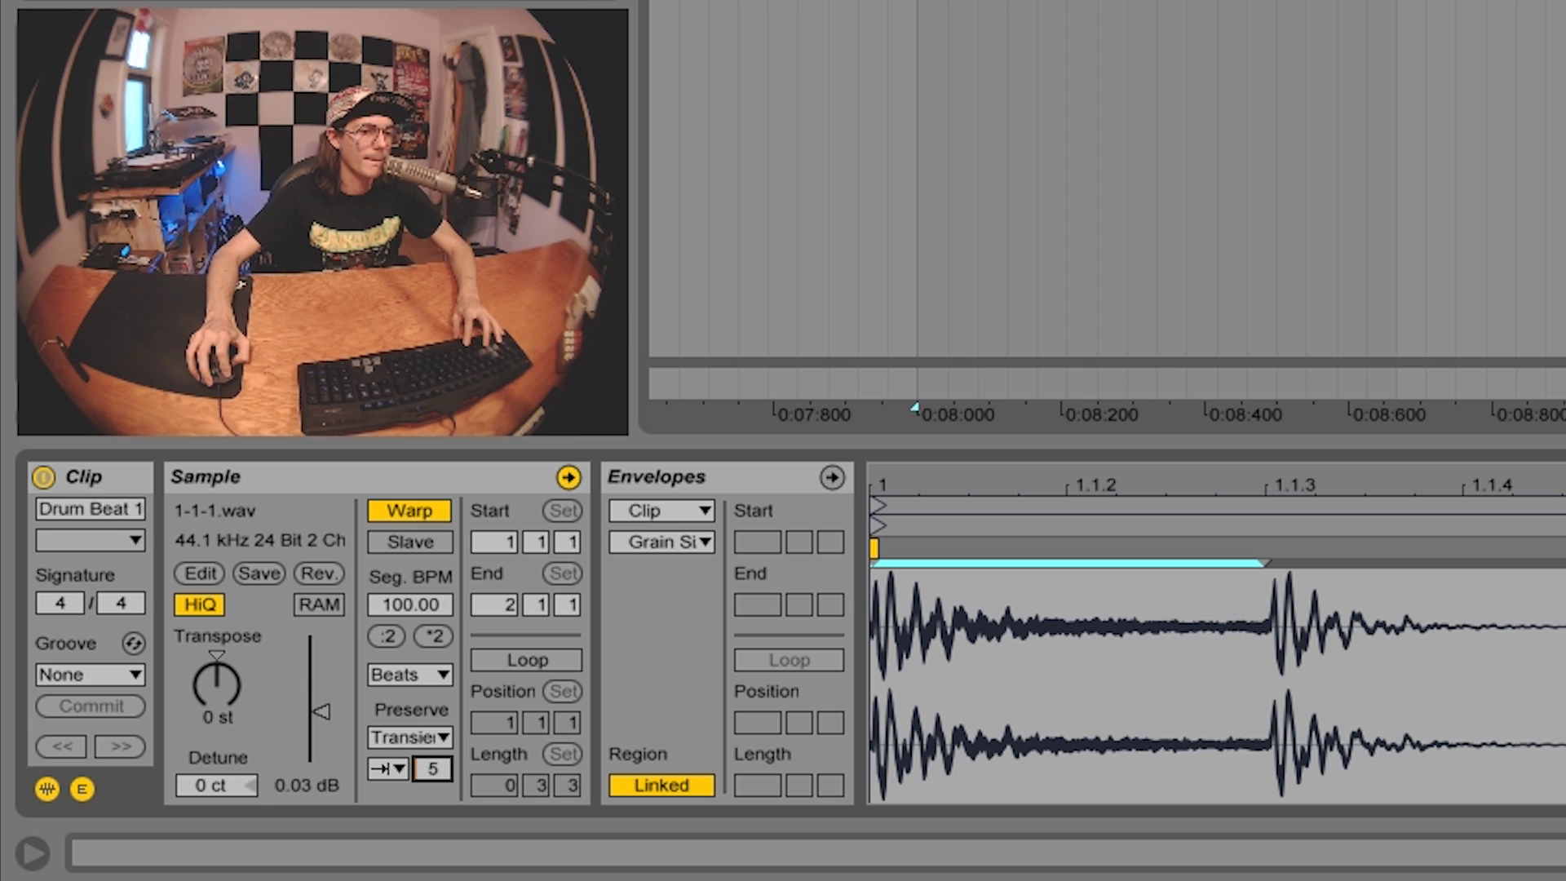
drag(432, 768, 432, 739)
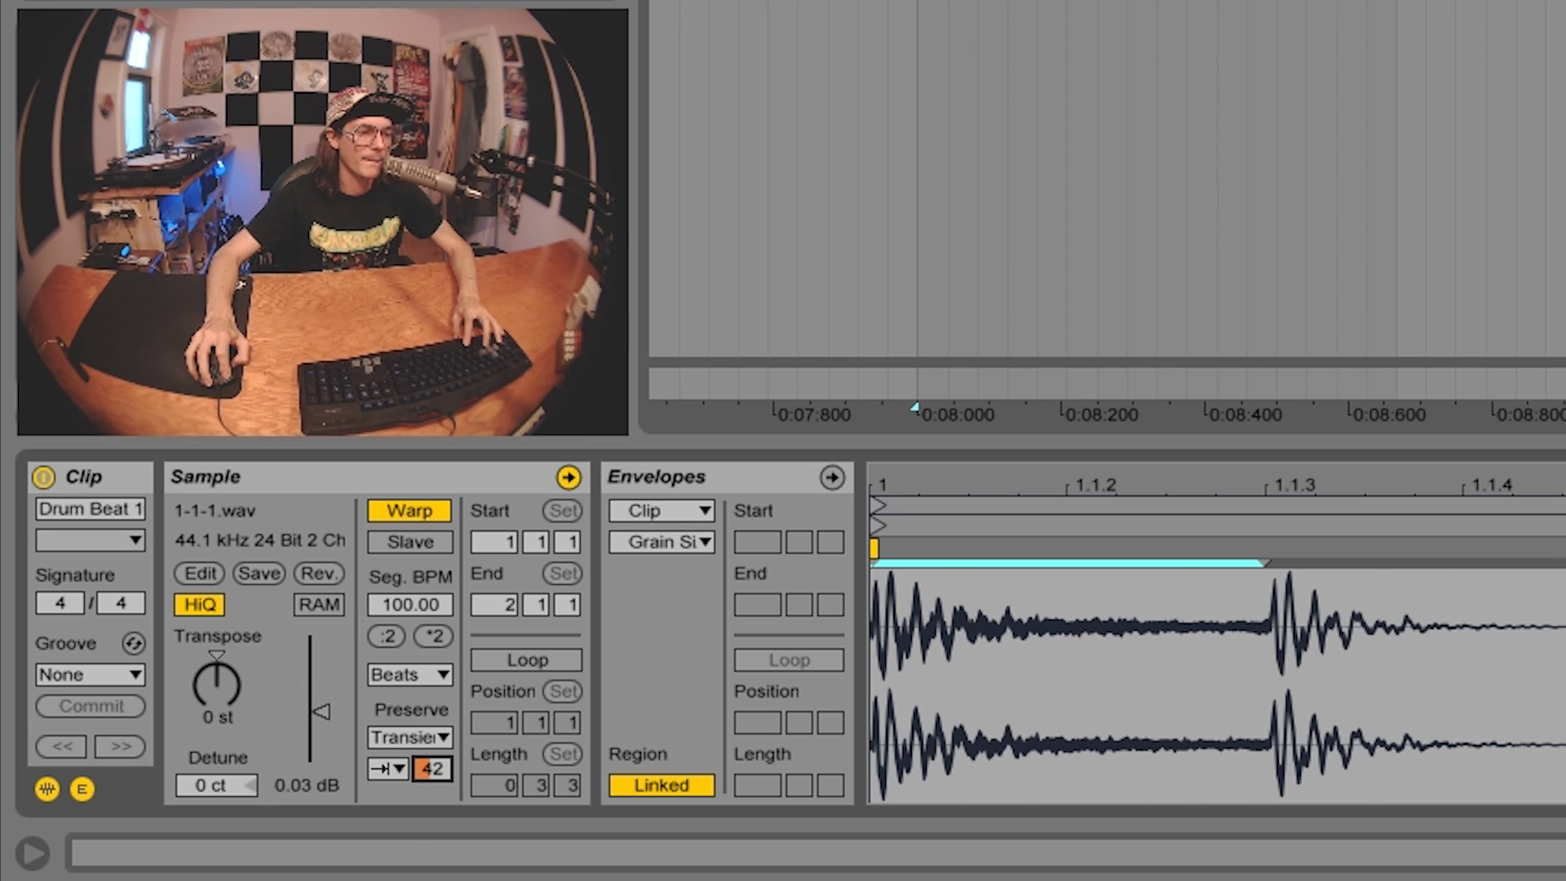
drag(432, 768, 433, 773)
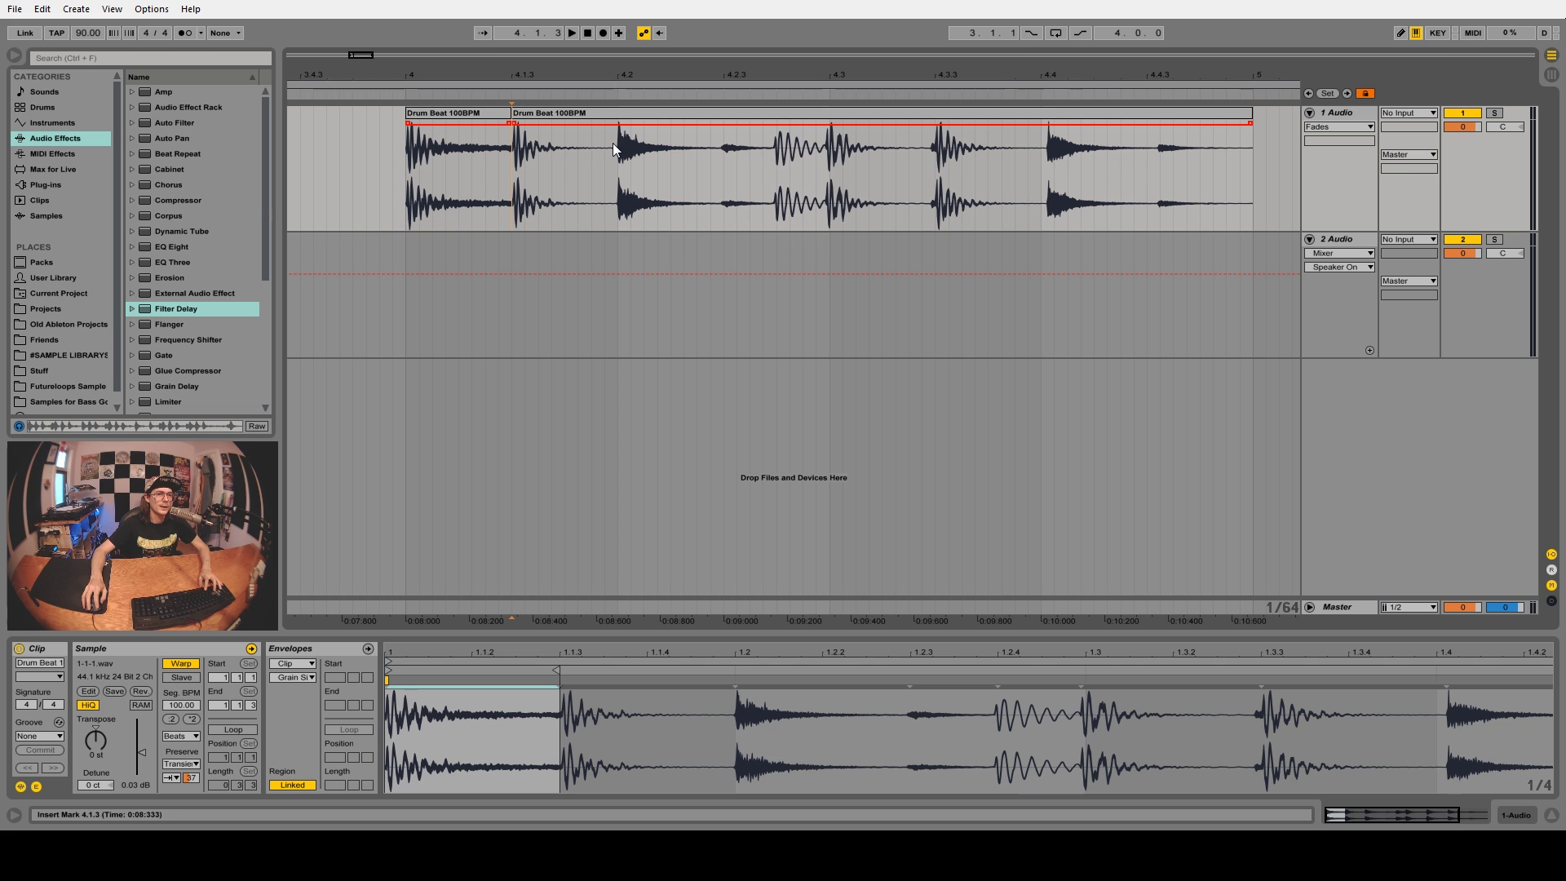
- Set the transient envelope of the first clip piece, 4.1.1 to 4.1.3, to 100
click(539, 113)
click(481, 113)
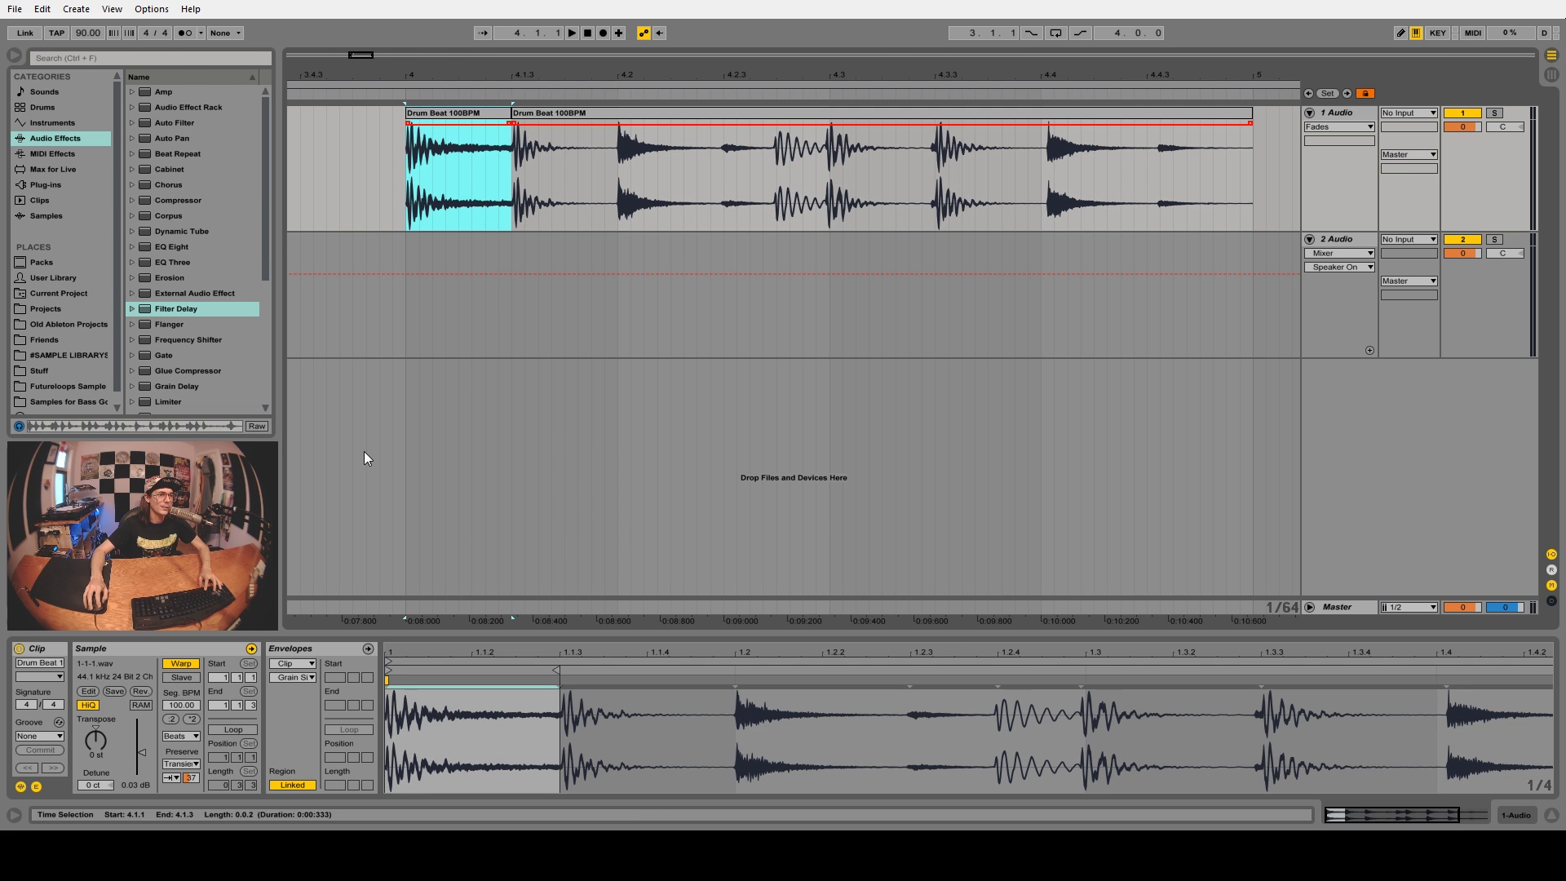
drag(192, 775, 192, 724)
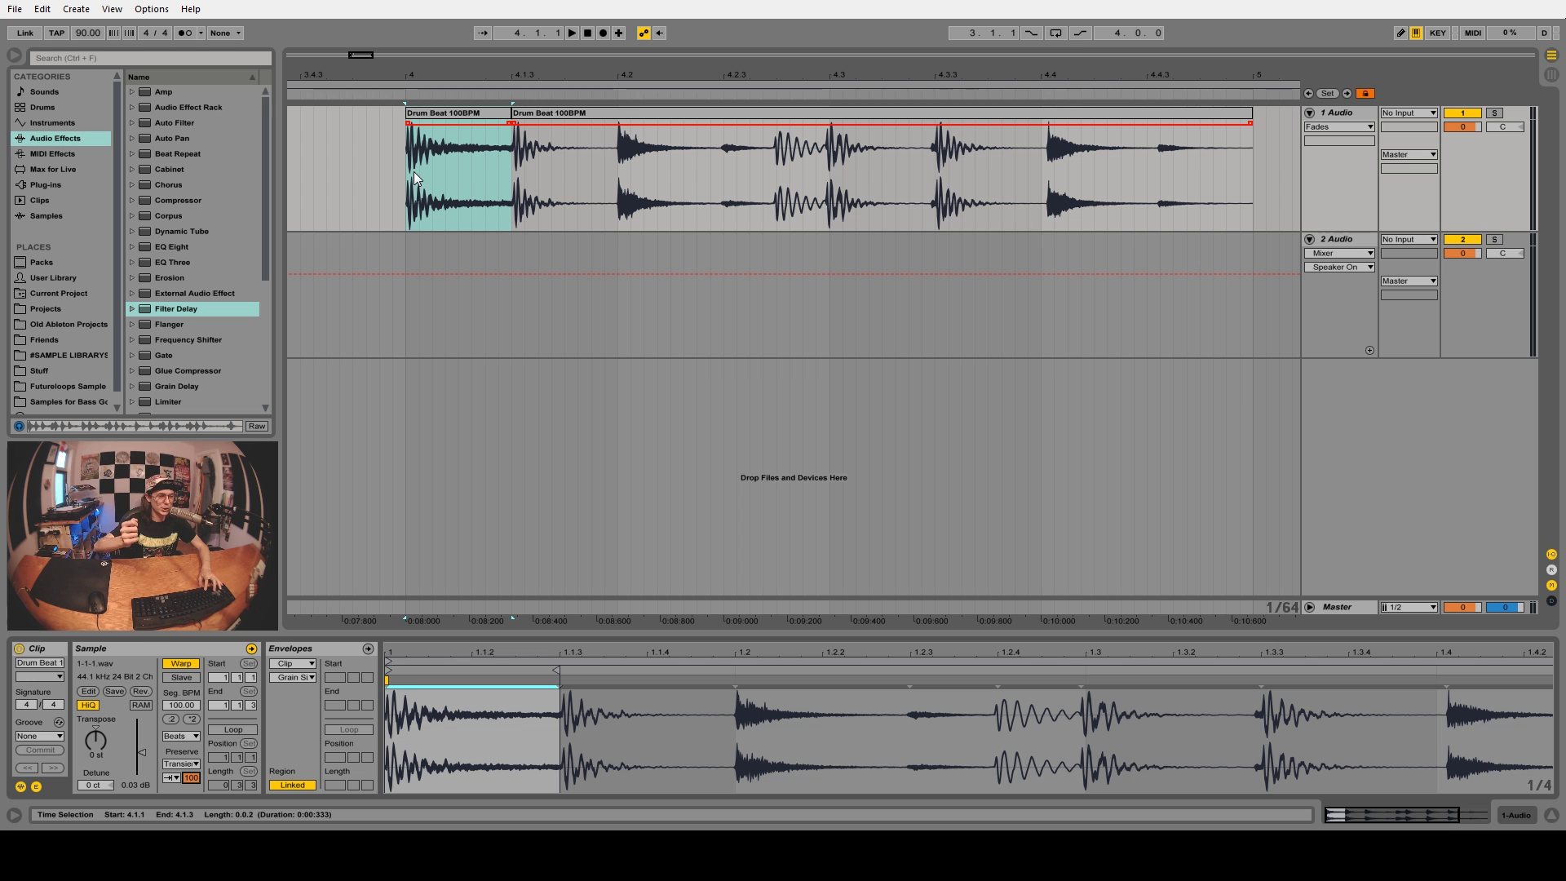
- Set the transient envelope of the second clip piece to 13 and play both pieces from 4.1.1
click(522, 167)
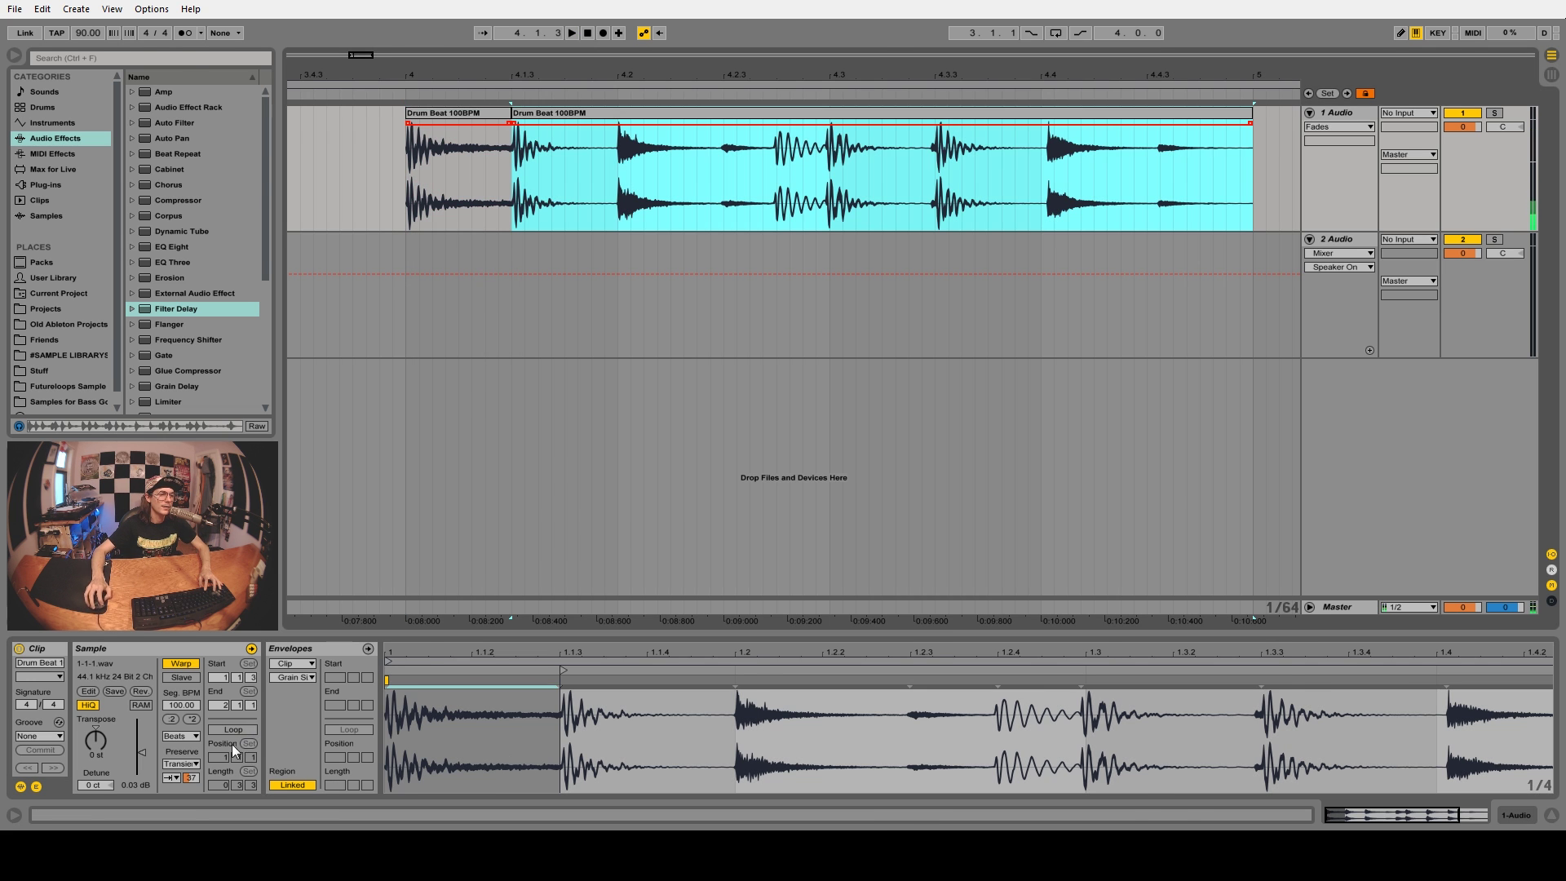
drag(192, 777, 193, 794)
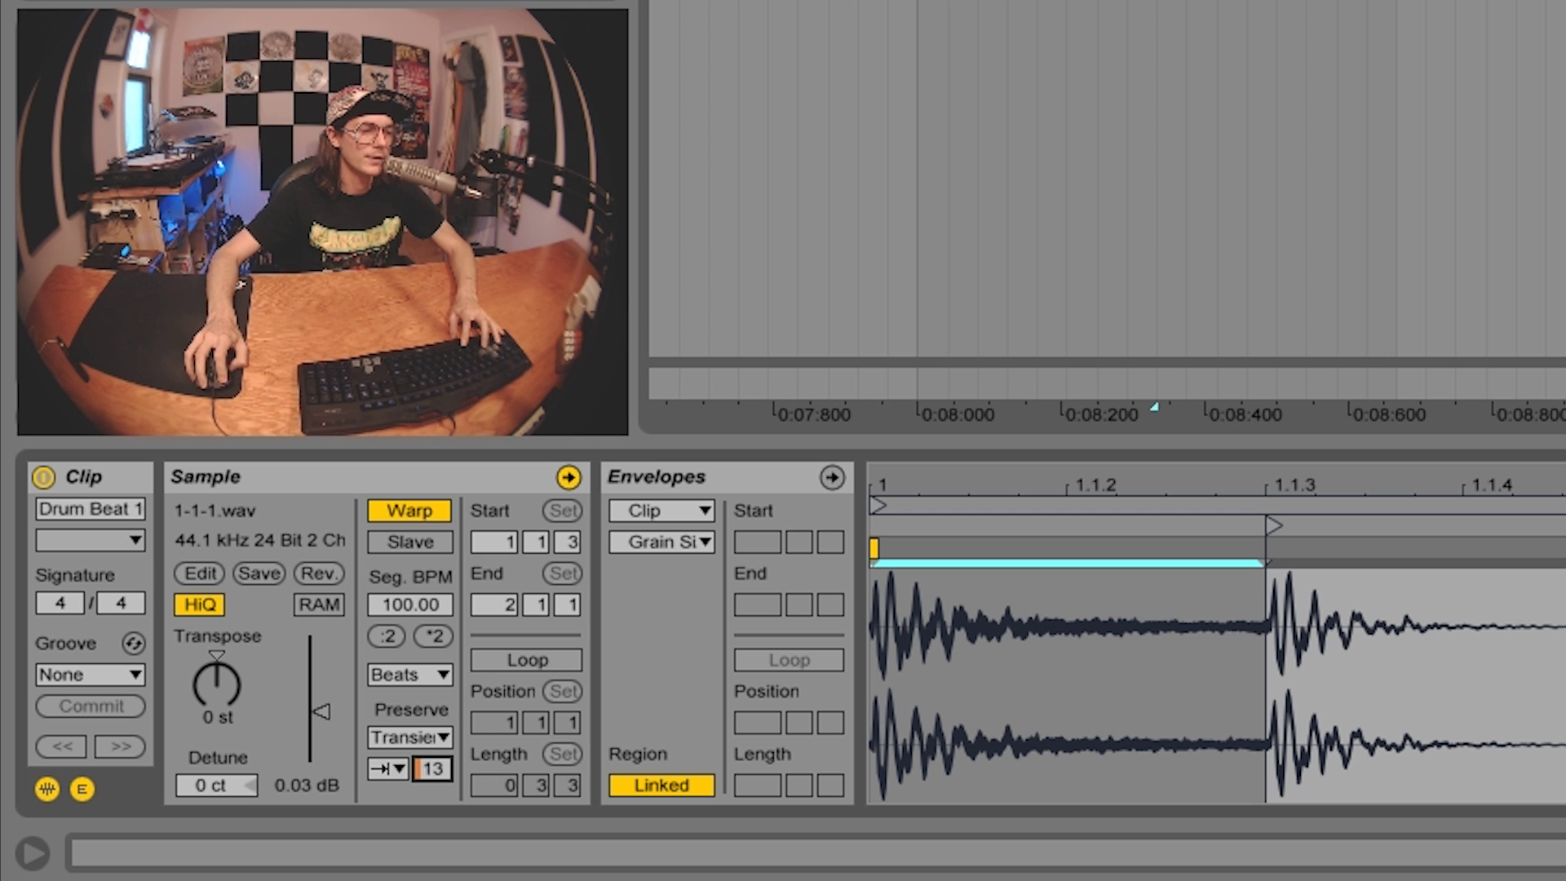
key(space)
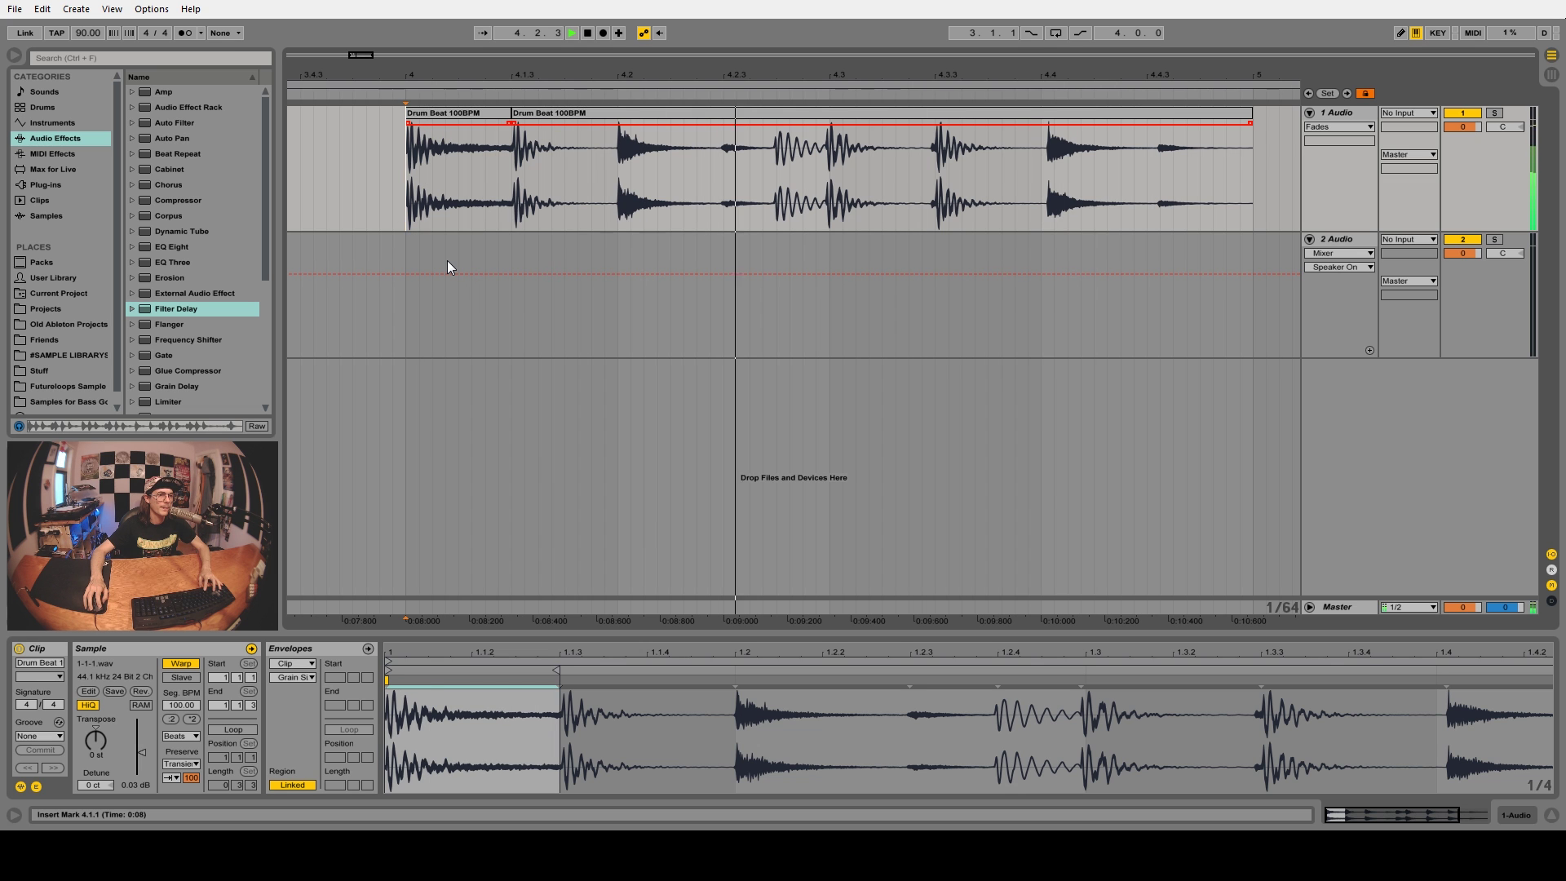
key(space)
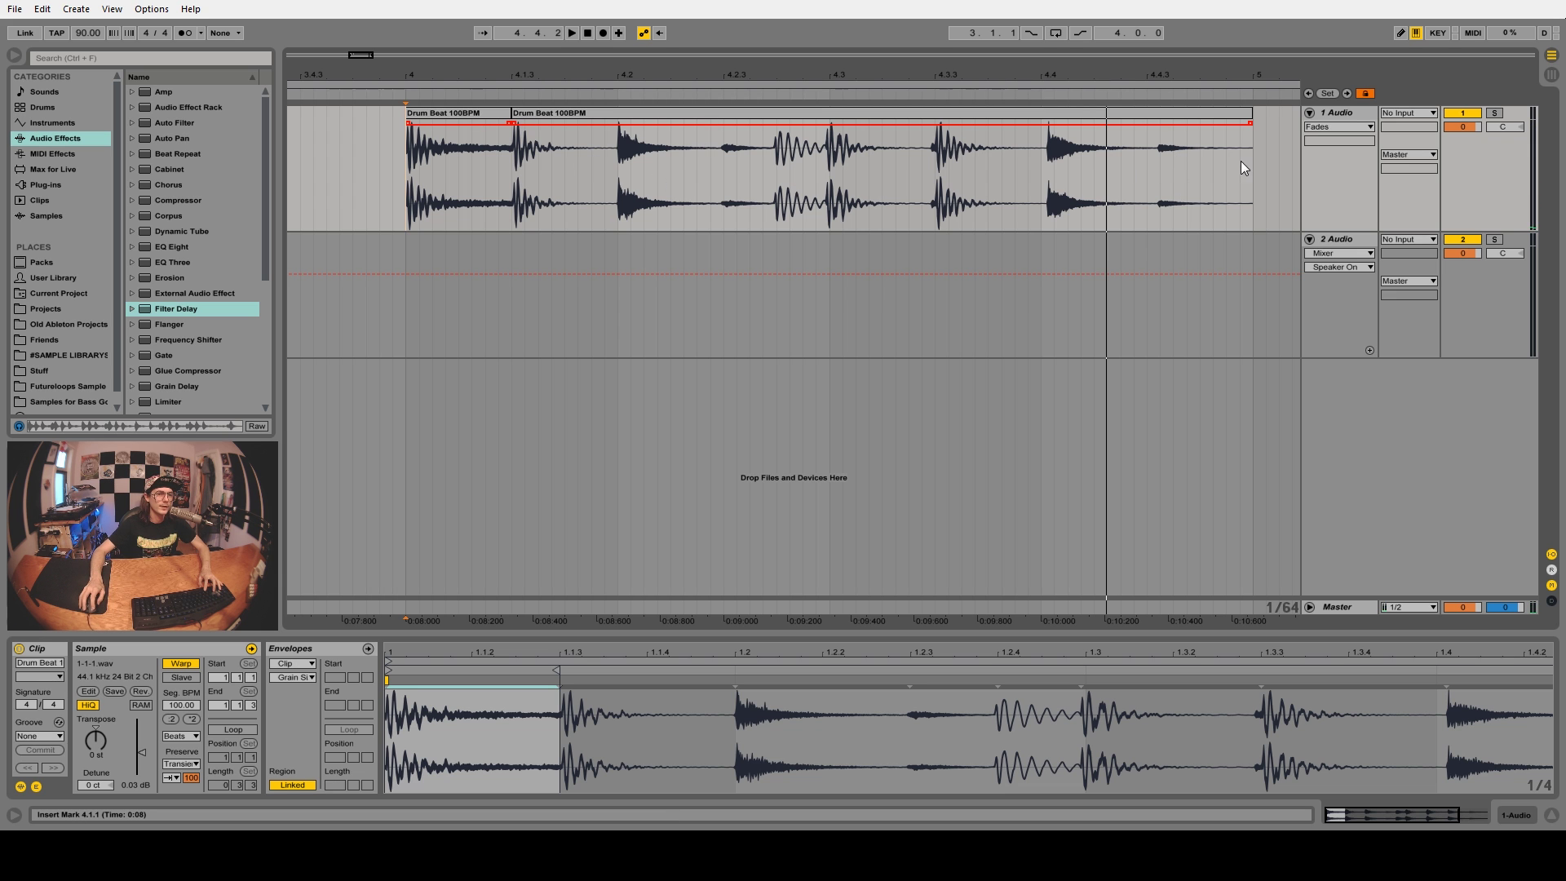
- Extend the second clip piece back to 4.1.1 over the first and set its transient envelope to 100
drag(515, 113, 400, 118)
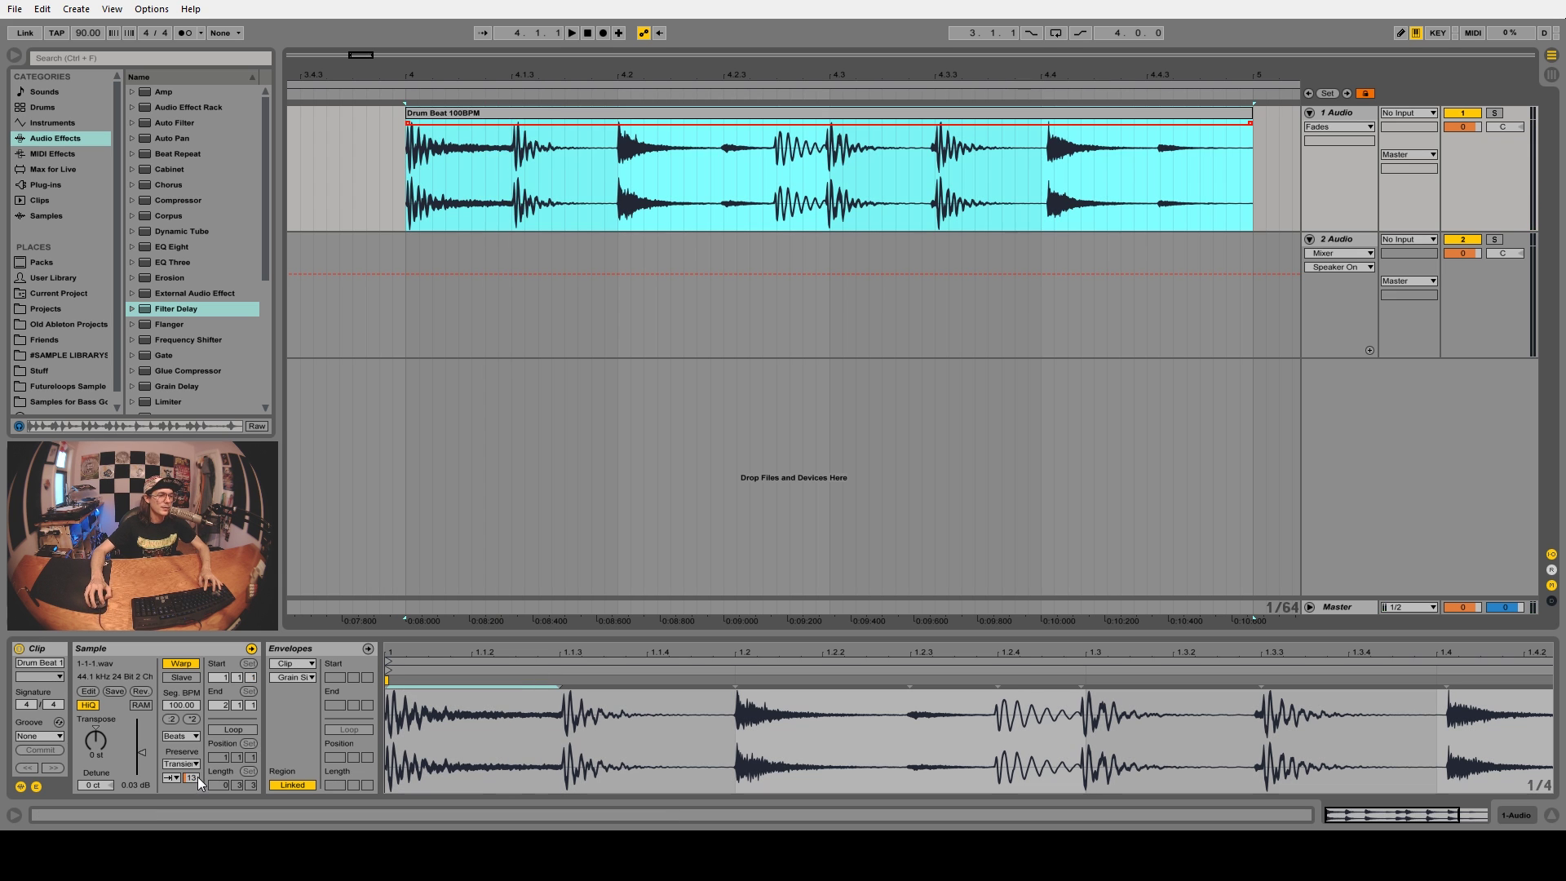
drag(196, 778, 196, 734)
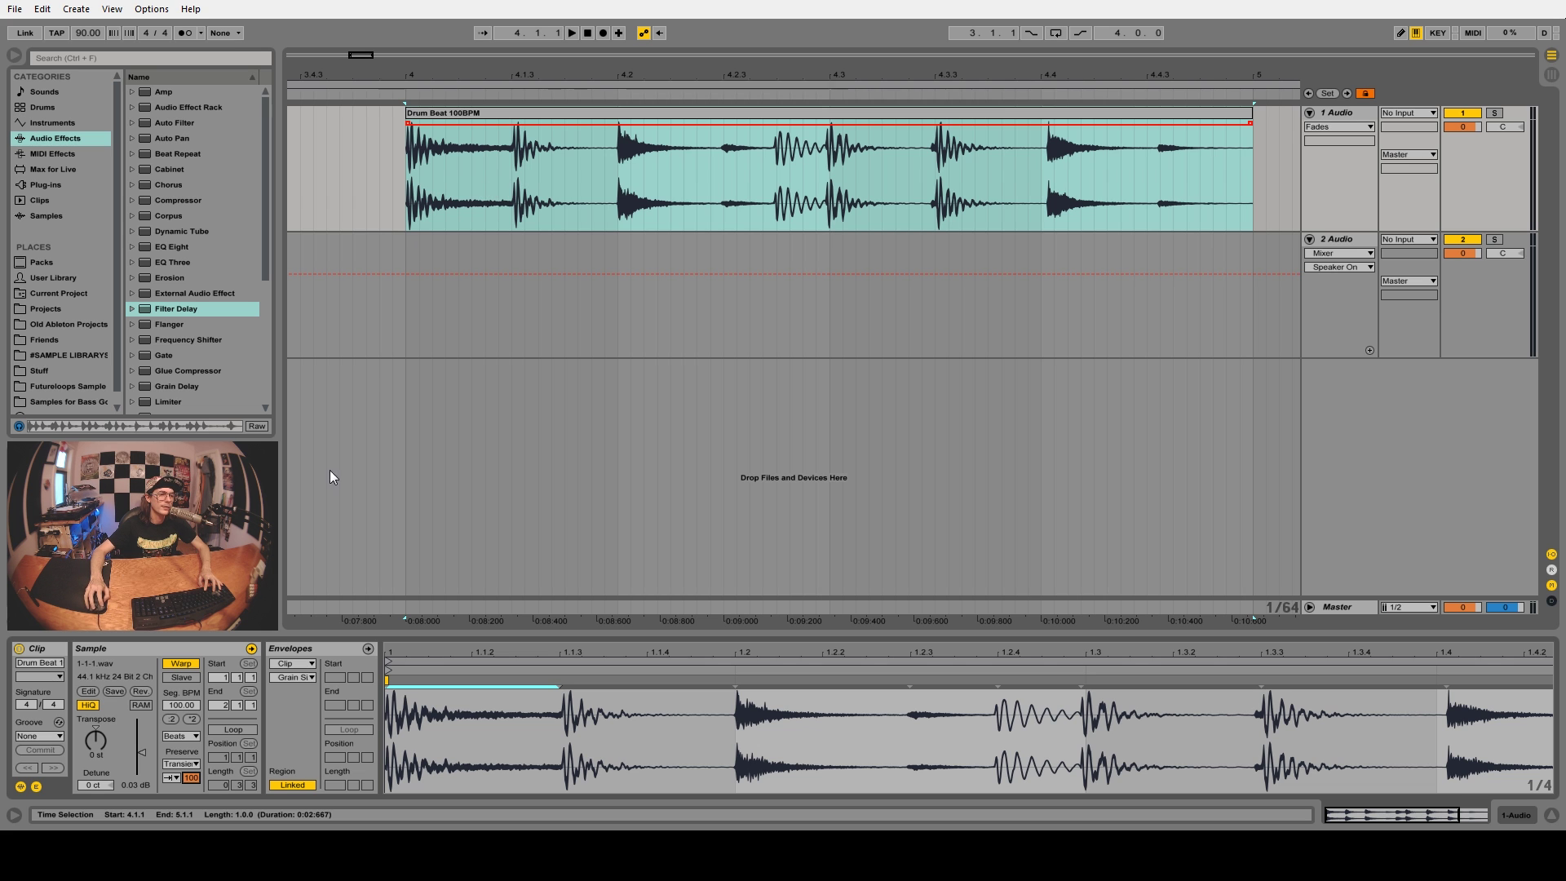
click(511, 183)
click(617, 178)
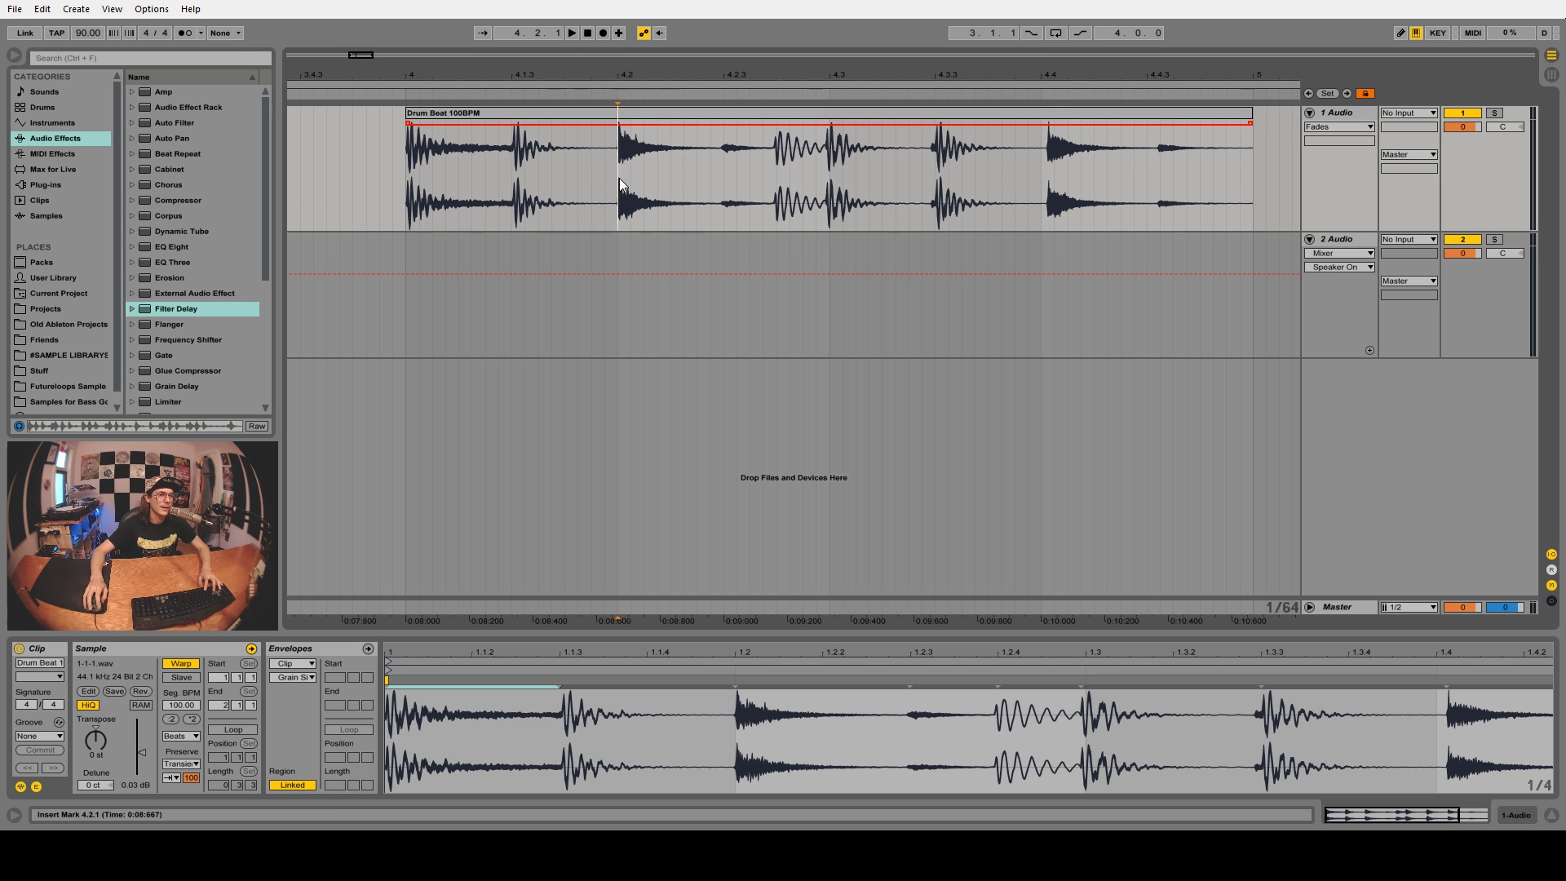
click(762, 177)
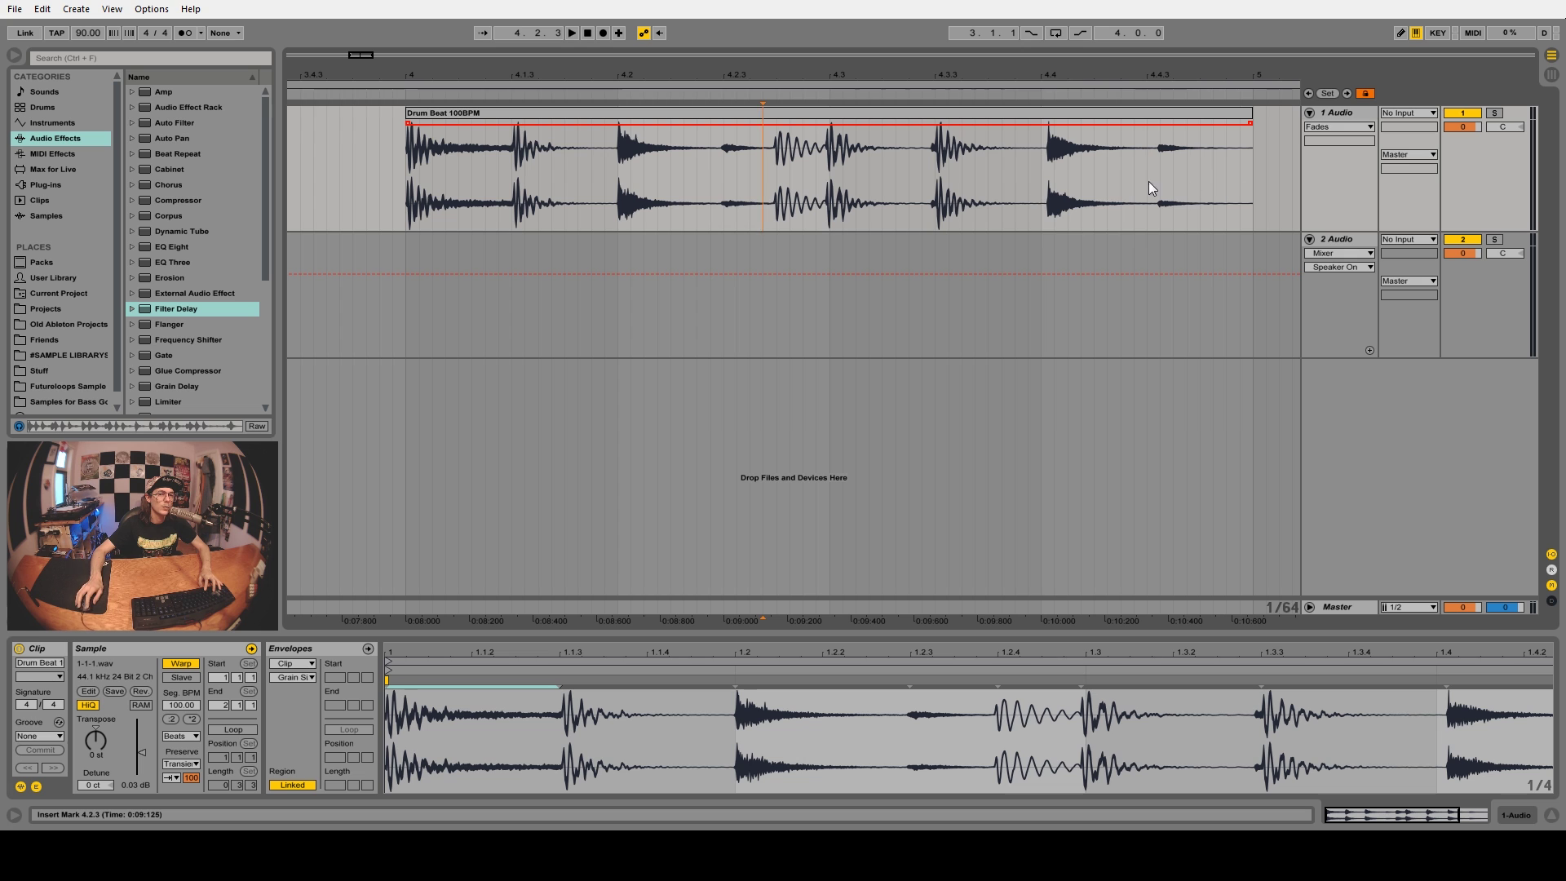
- Set the tempo to 120 BPM and play the clip from 4.1.1
click(88, 34)
text(120)
key(Return)
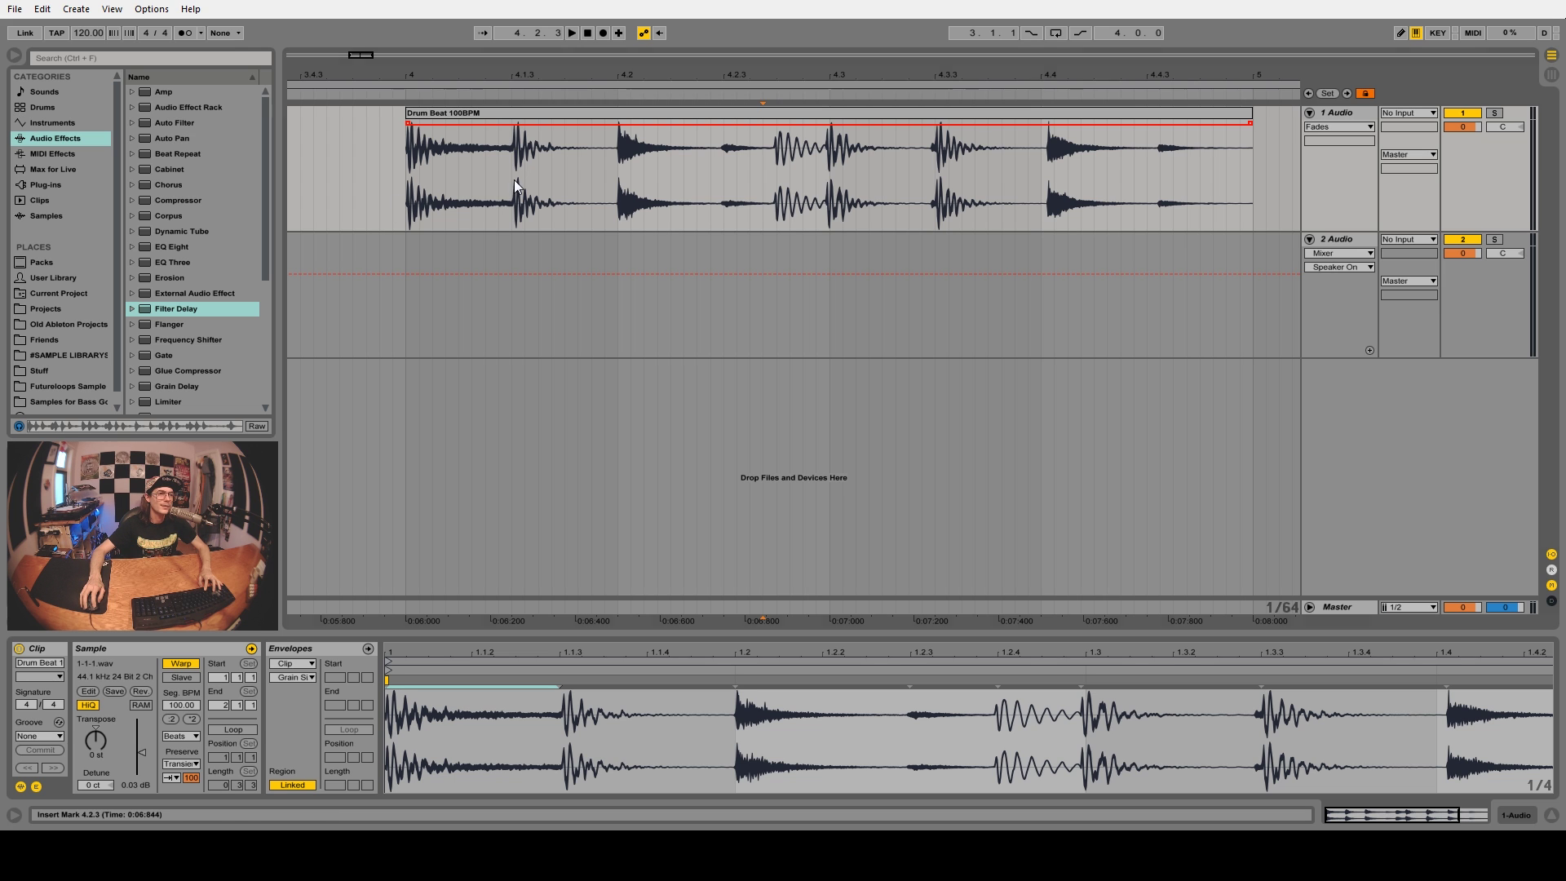
drag(514, 181, 488, 181)
click(409, 210)
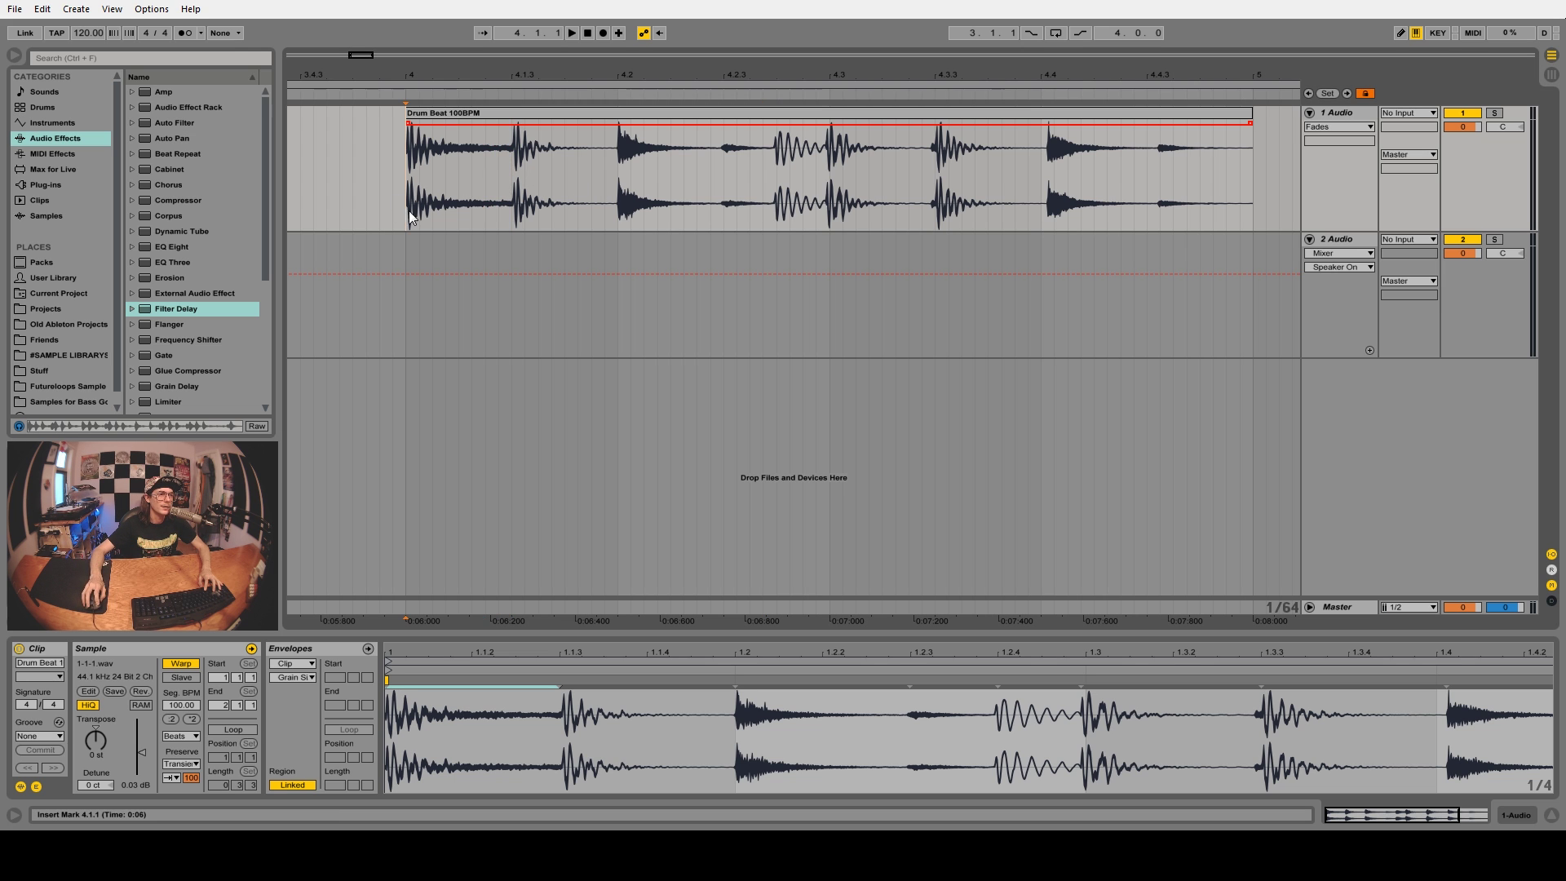
key(space)
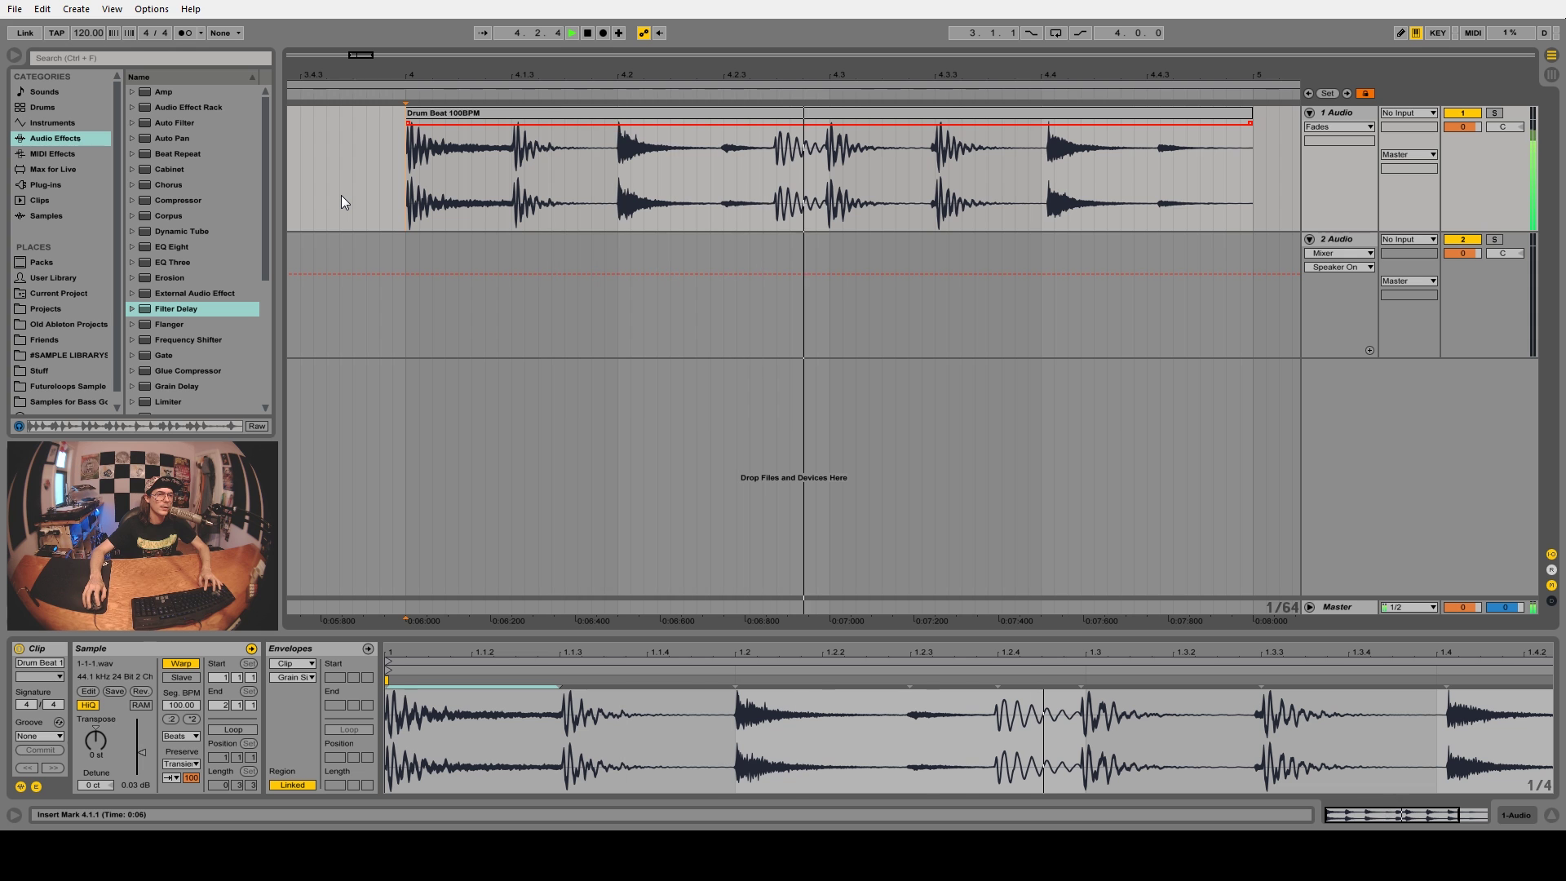
- Set the tempo to 142 BPM and play the drum clip
key(space)
drag(88, 33, 88, 4)
key(space)
key(space)
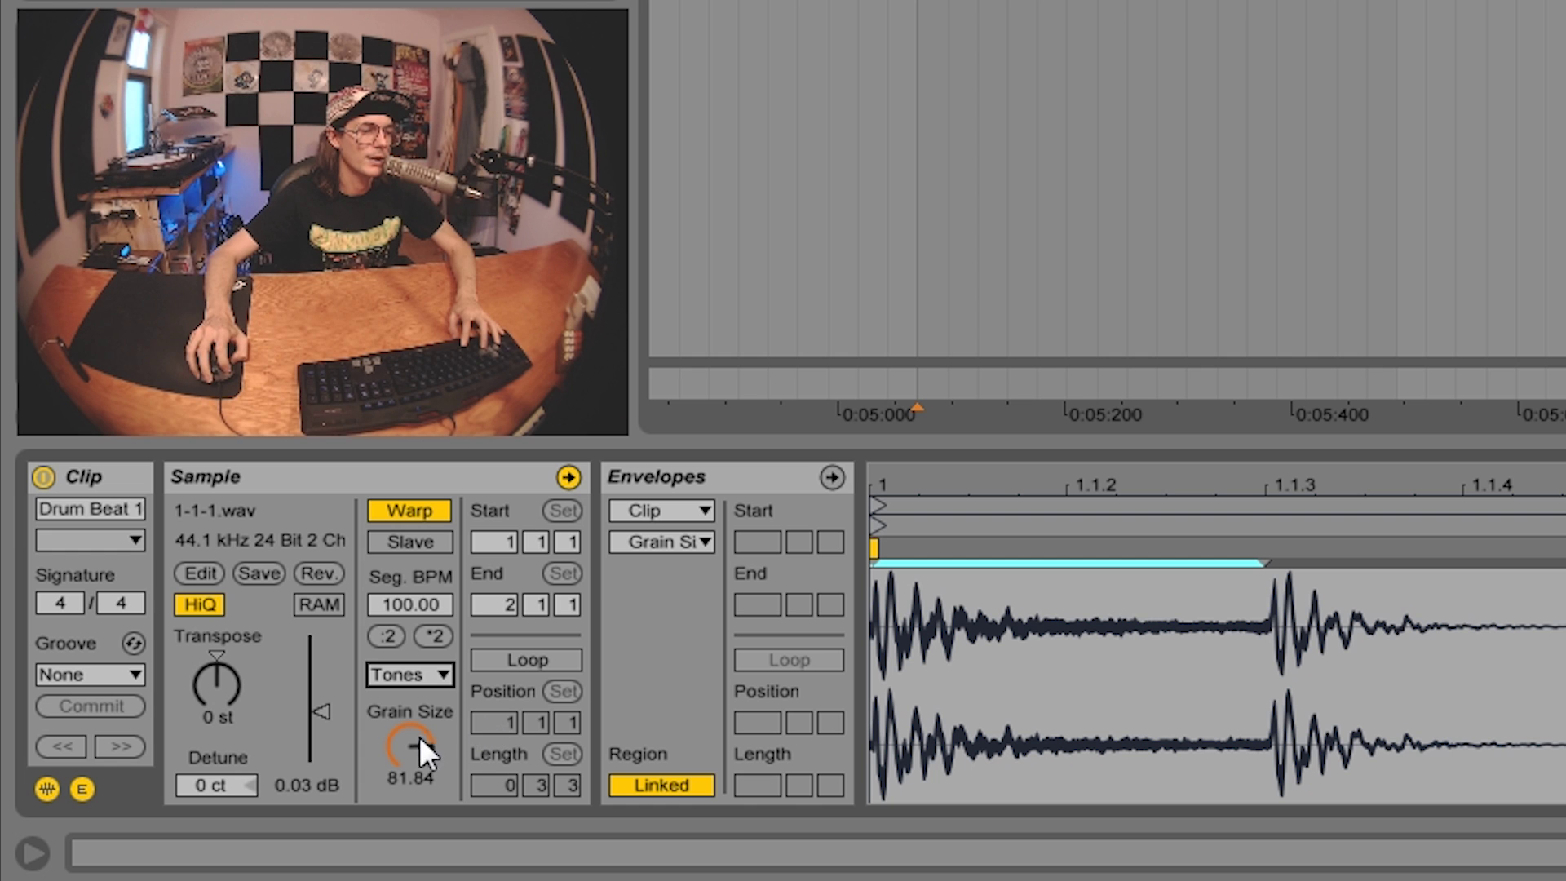
- Lower the Tones mode grain size to 17.59 and play the clip from 4.1.1
drag(420, 740, 419, 795)
key(space)
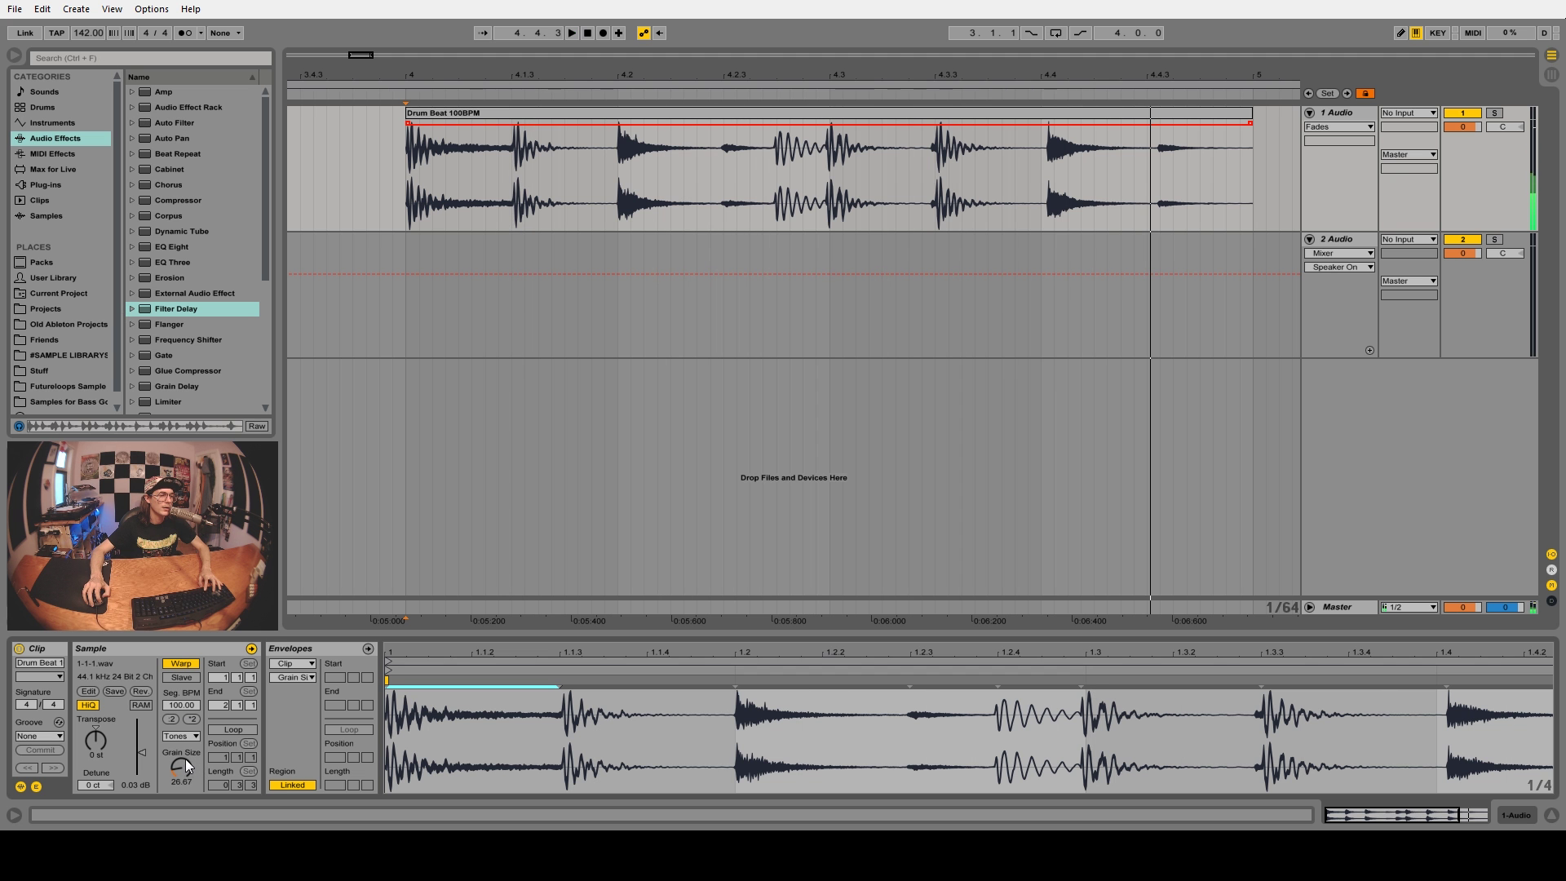
key(space)
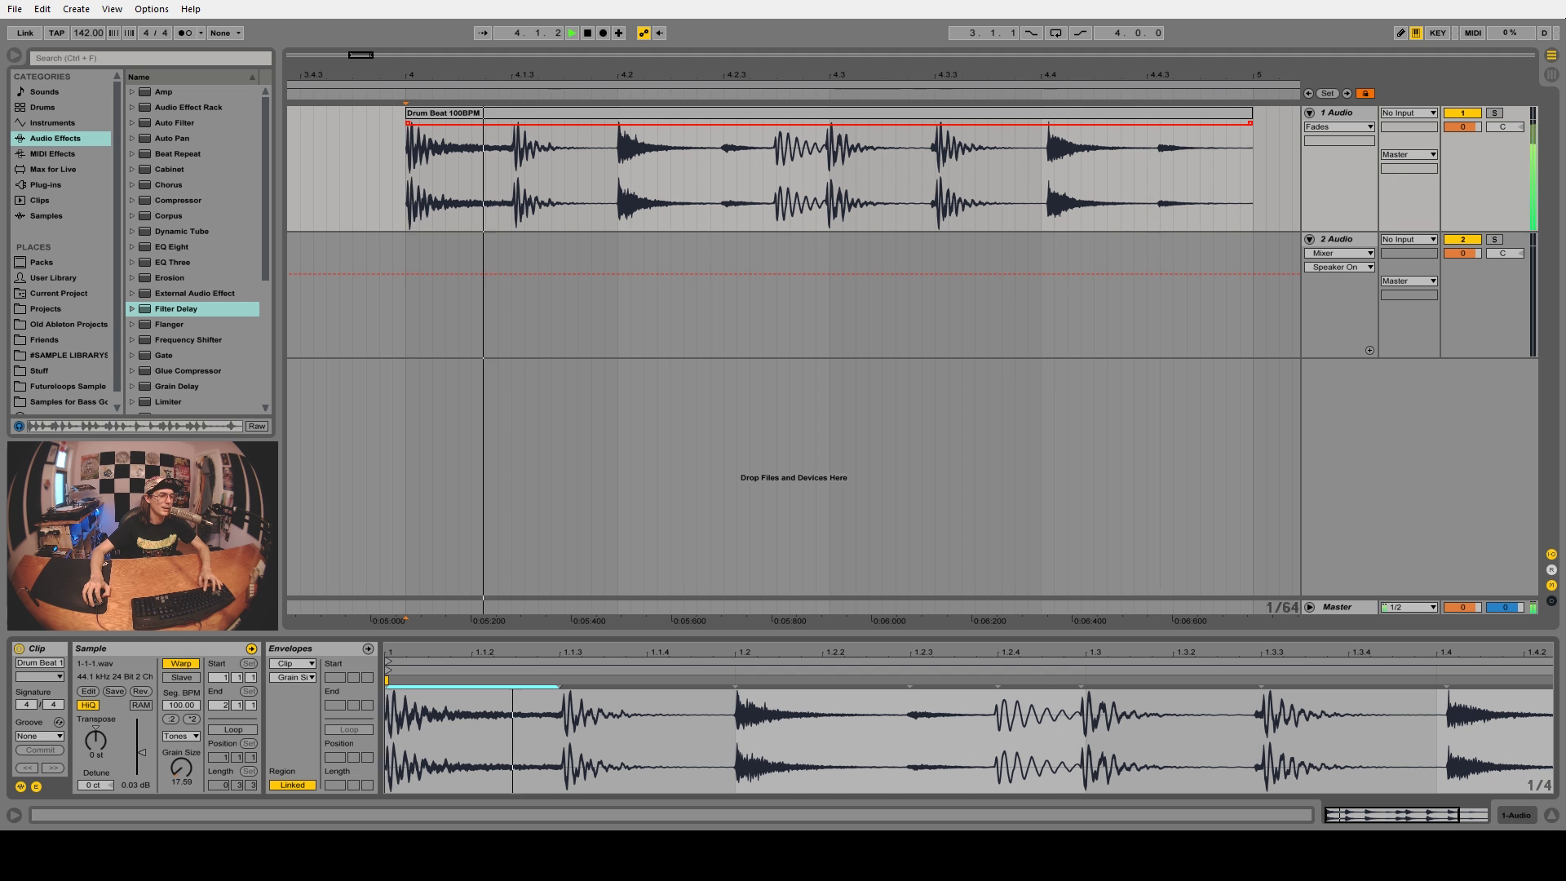
key(space)
- Change the clip's warp mode to Beats and play it for comparison
click(179, 735)
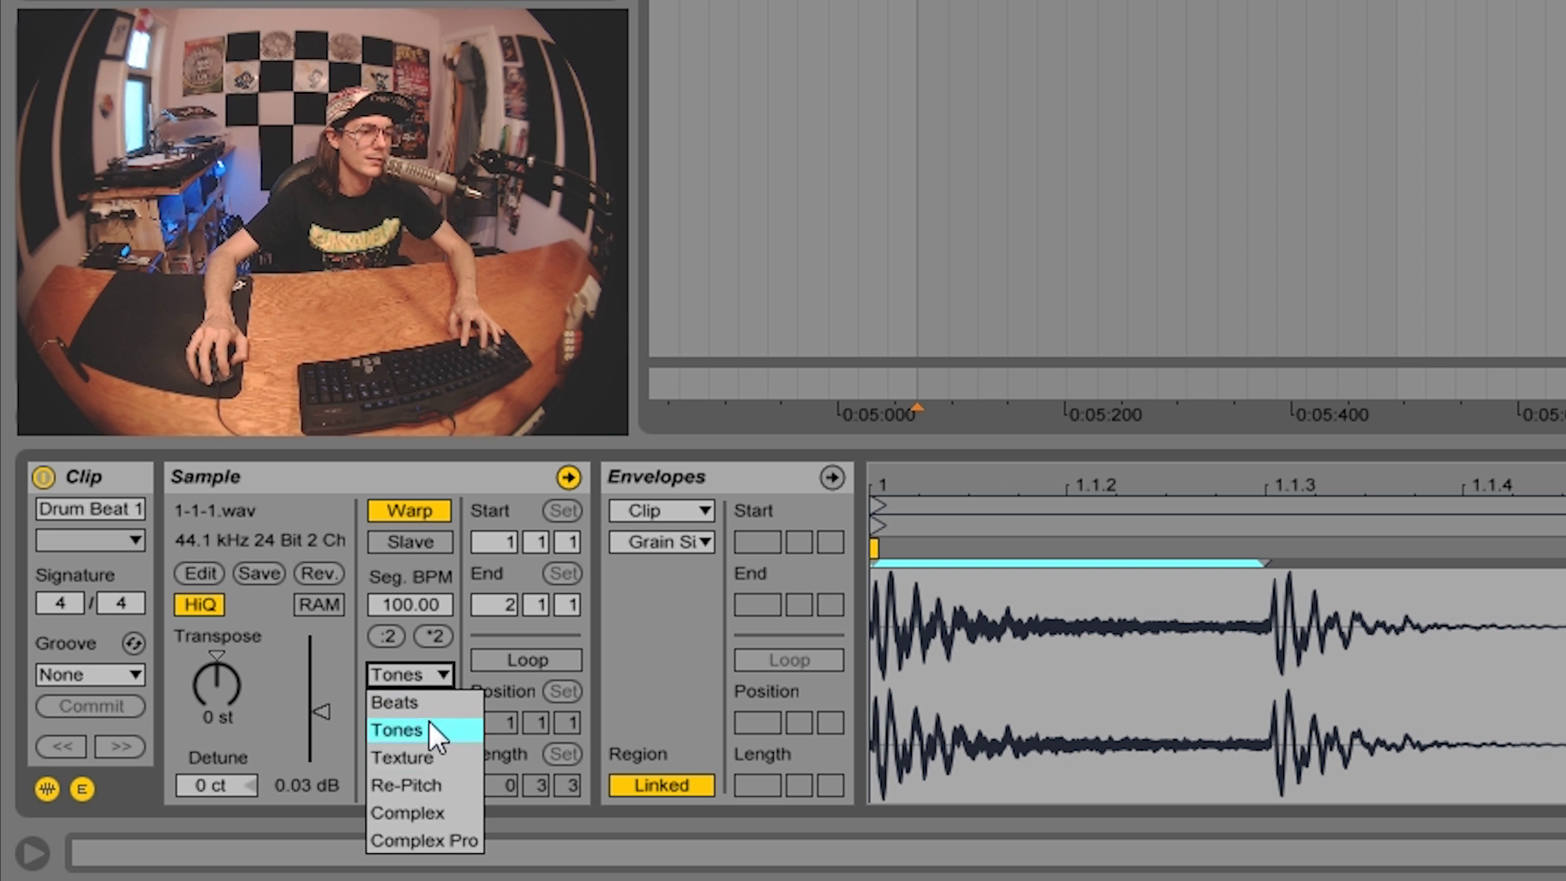
click(191, 747)
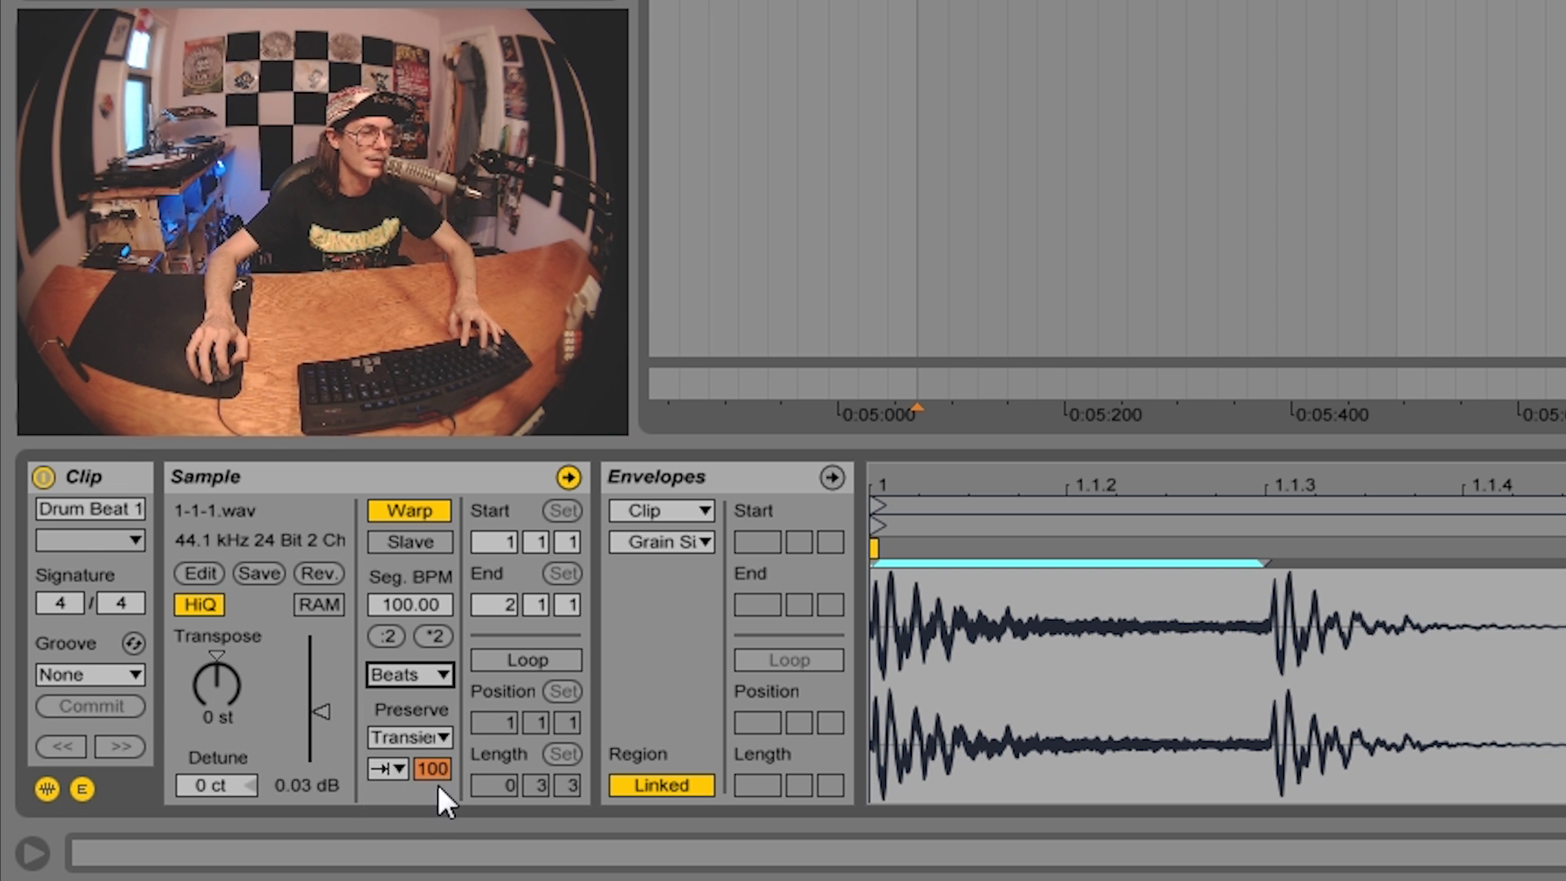
key(space)
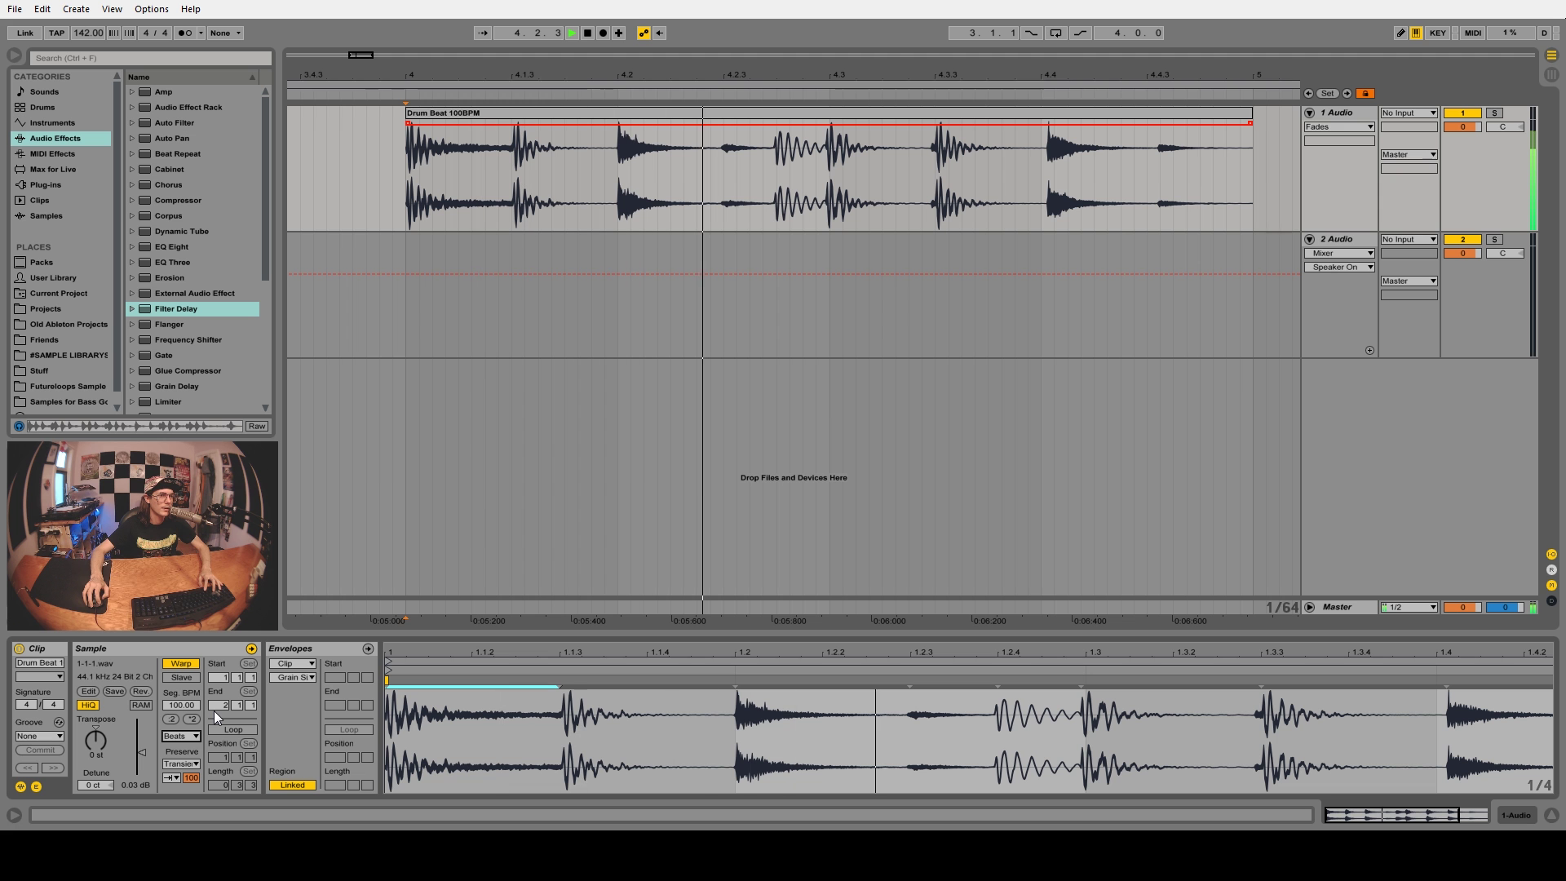
key(space)
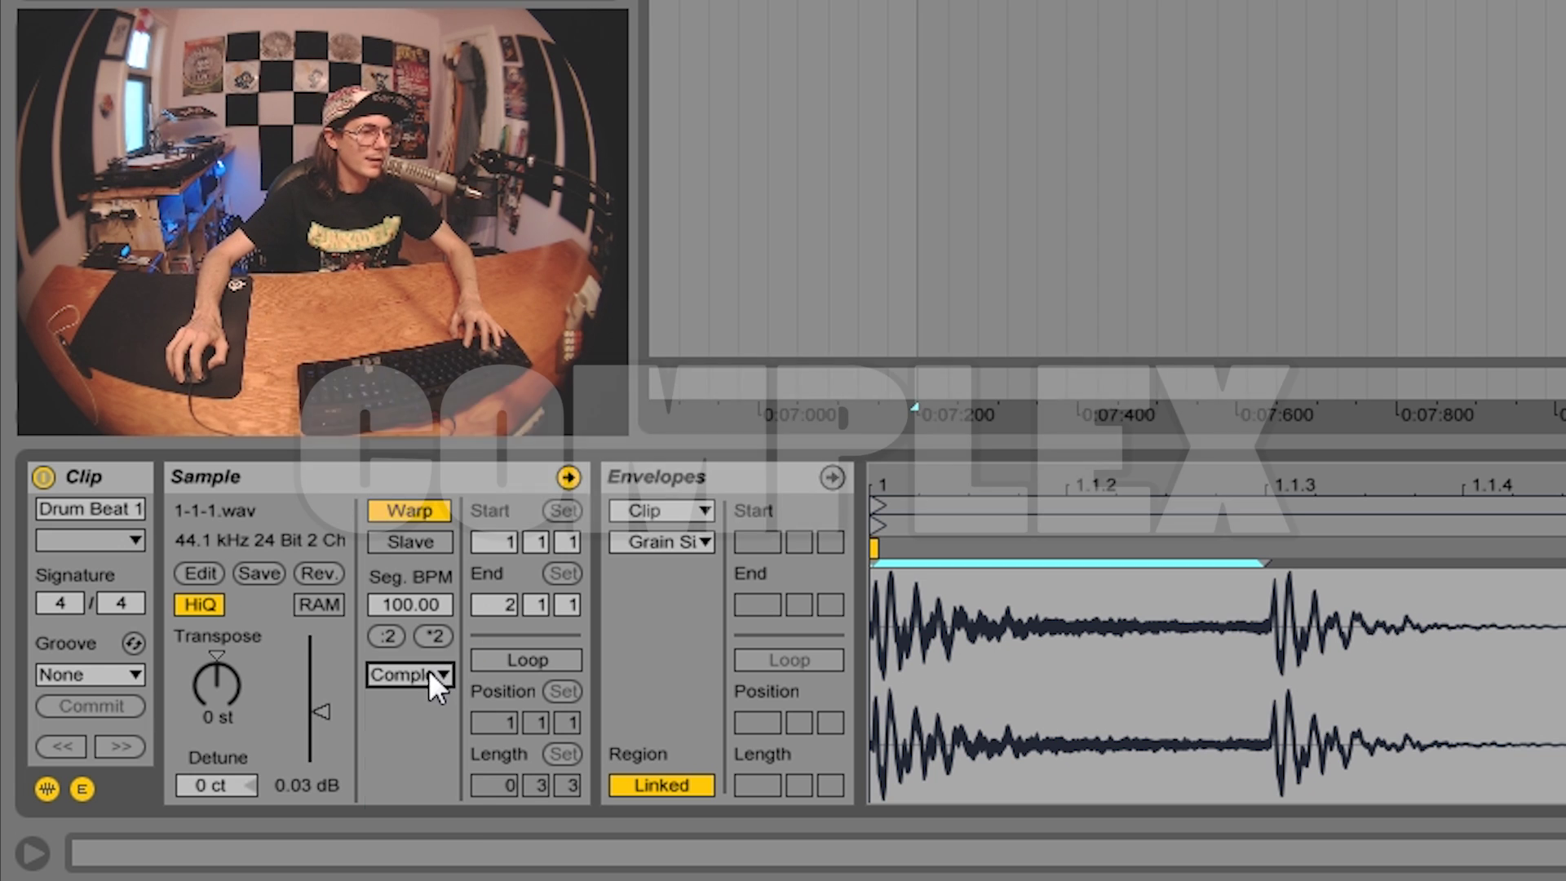
- Set the drum clip's warp mode to Complex
click(428, 673)
click(428, 810)
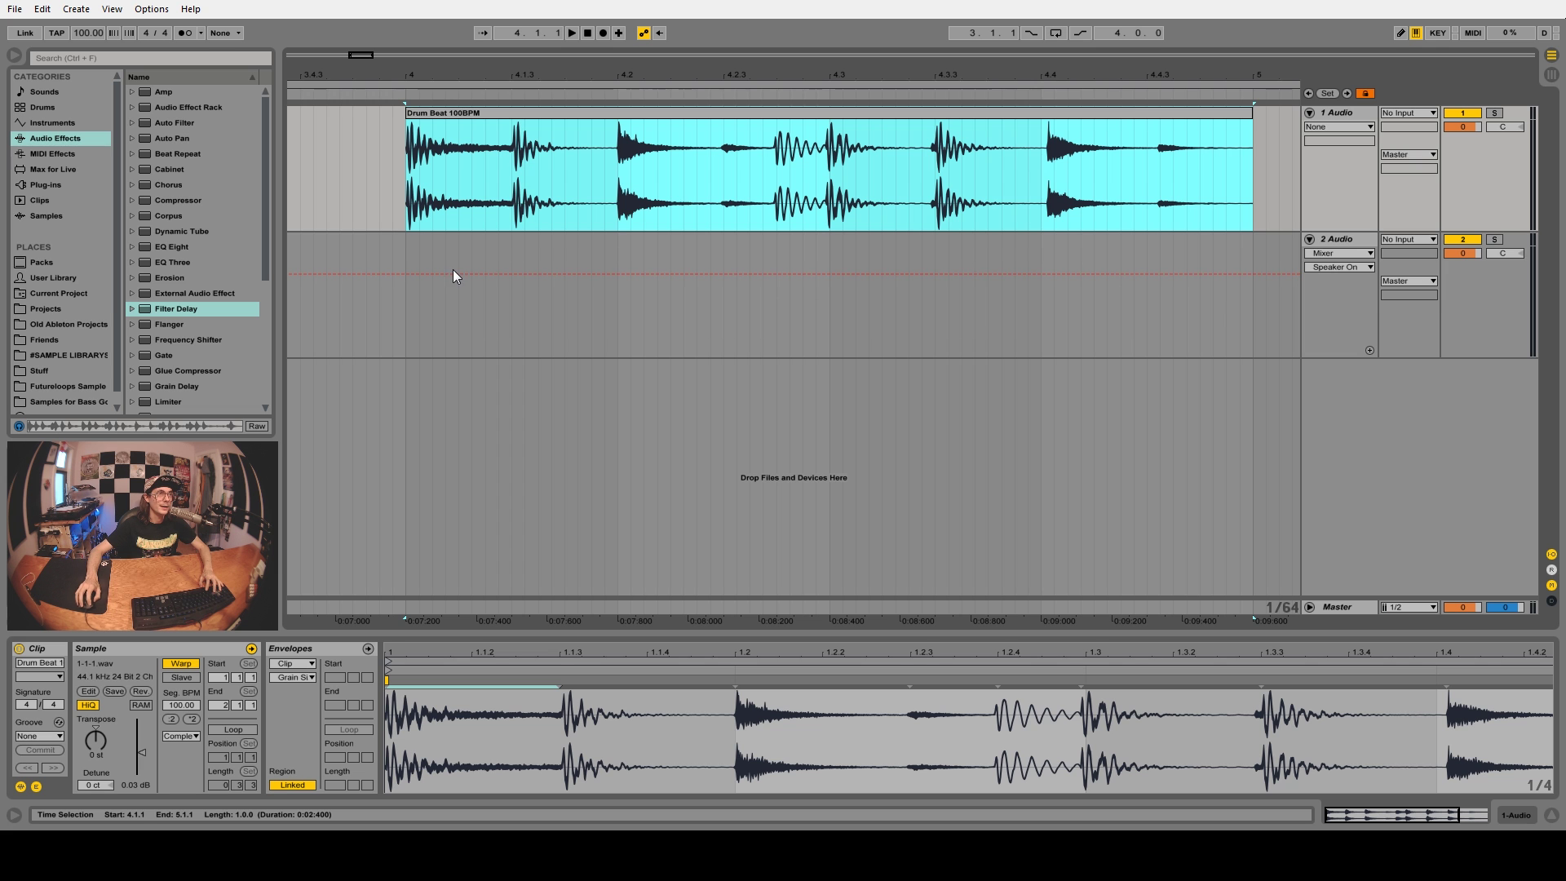
- Switch to the browser and examine zplane's Elastique technology page, including the engine comparison table and the list of companies using it
click(522, 847)
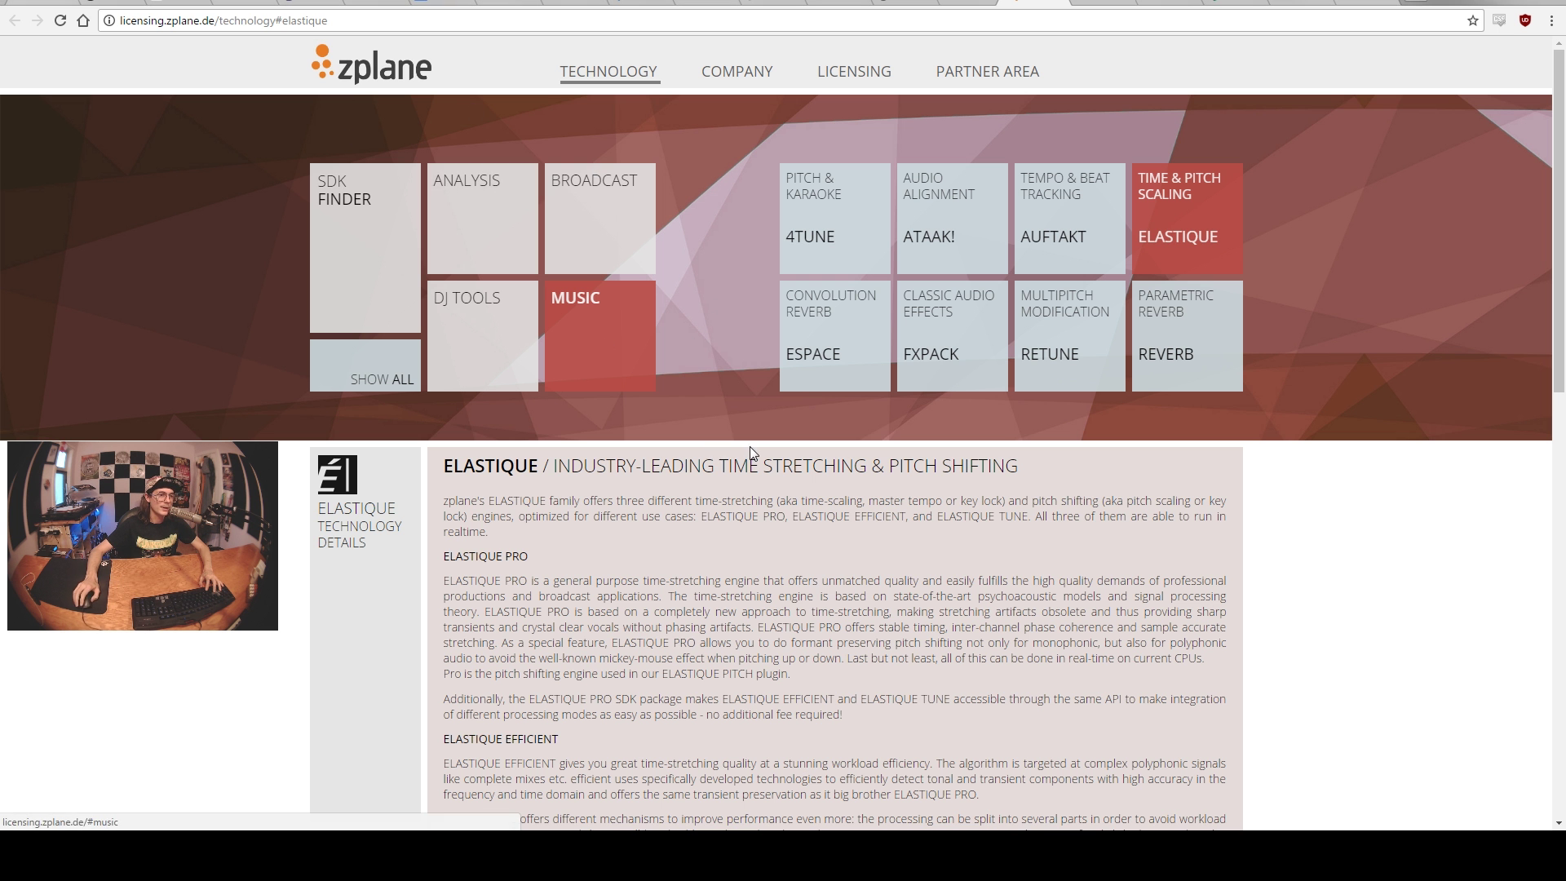
scroll(751, 447, down, 15)
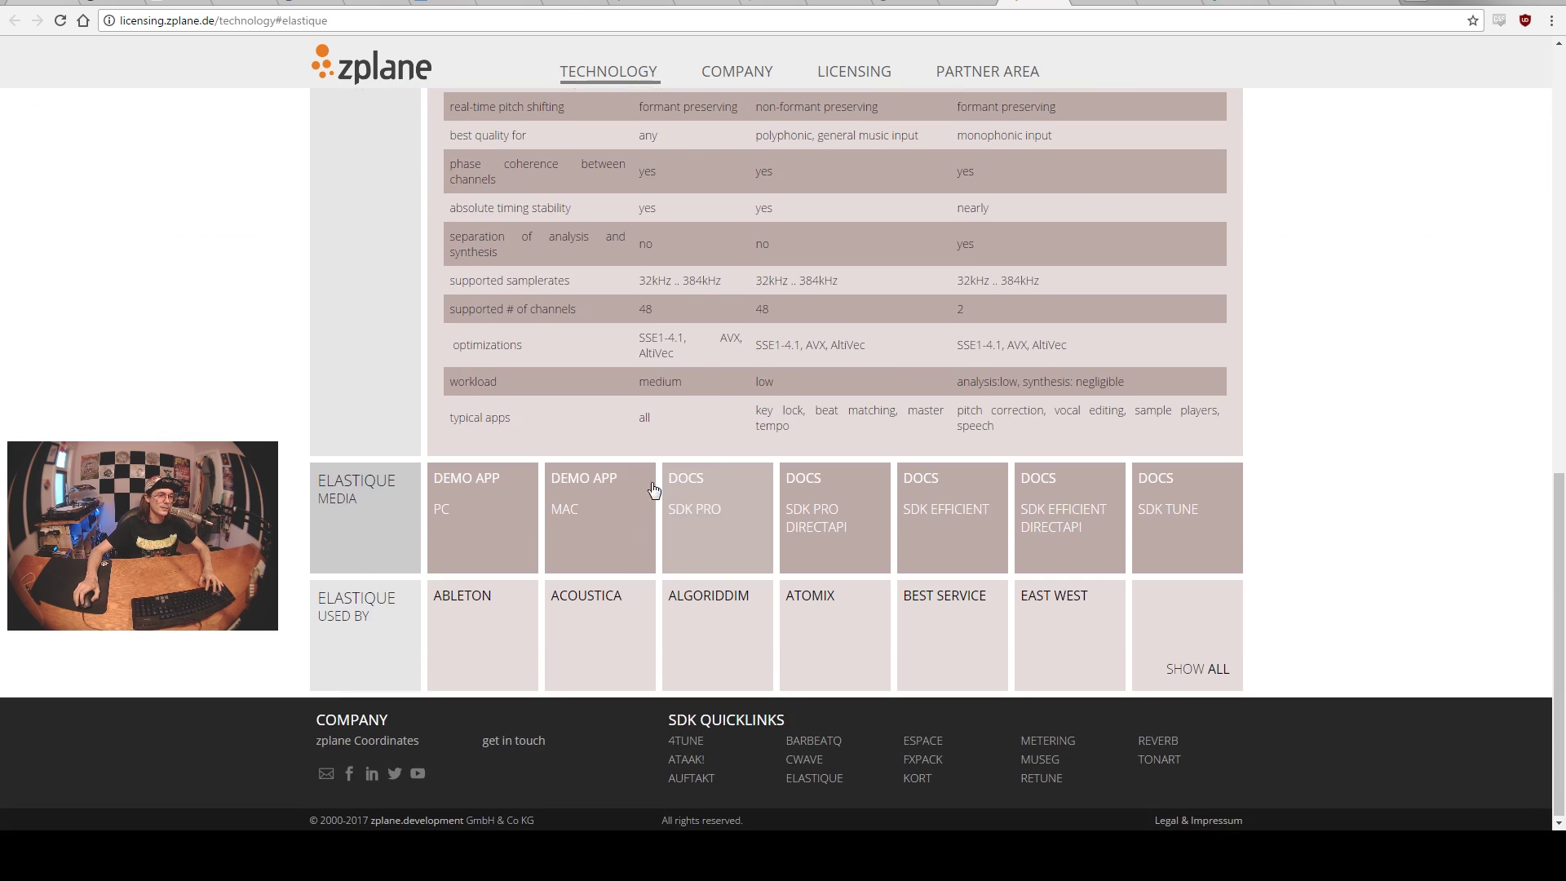
scroll(650, 379, up, 5)
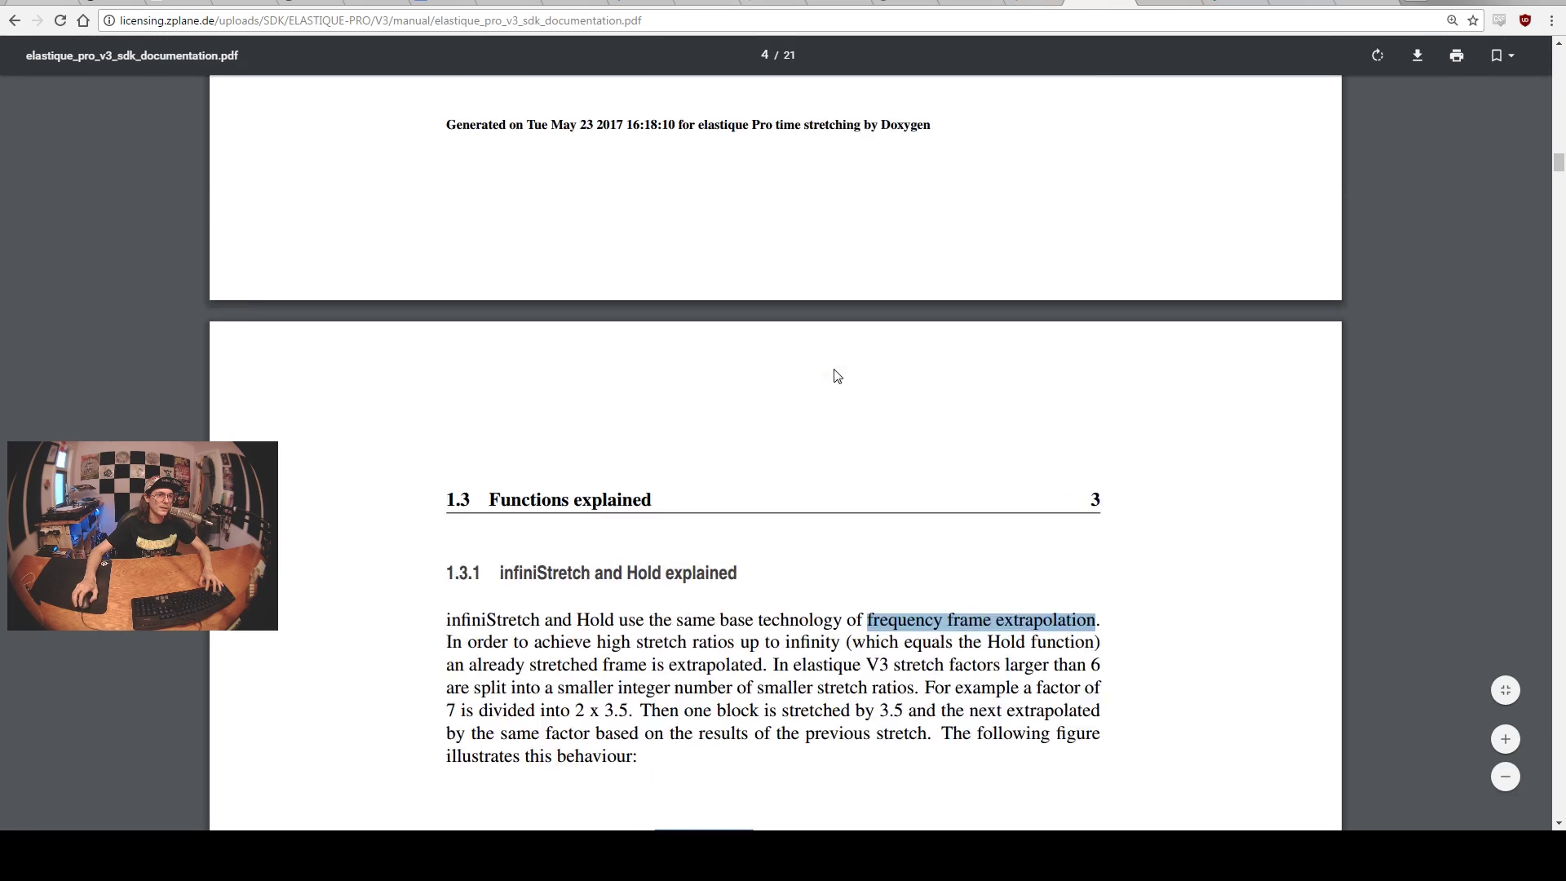
- Examine the infiniStretch and Hold function explanations and figures in the Elastique Pro V3 SDK documentation
scroll(837, 376, up, 10)
scroll(838, 376, down, 18)
scroll(837, 376, down, 20)
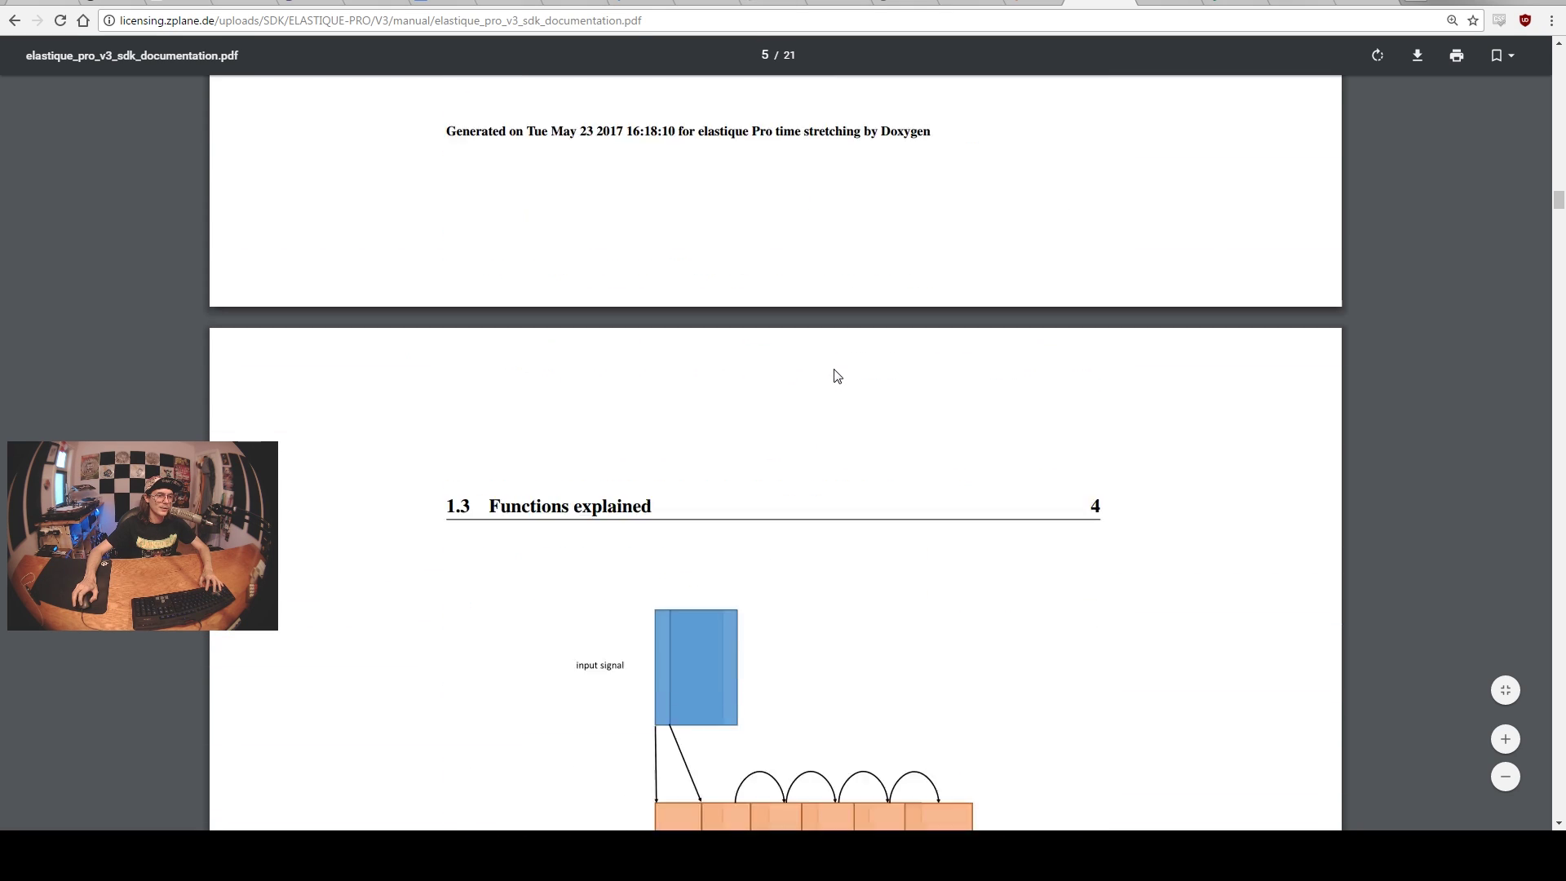
scroll(838, 376, down, 5)
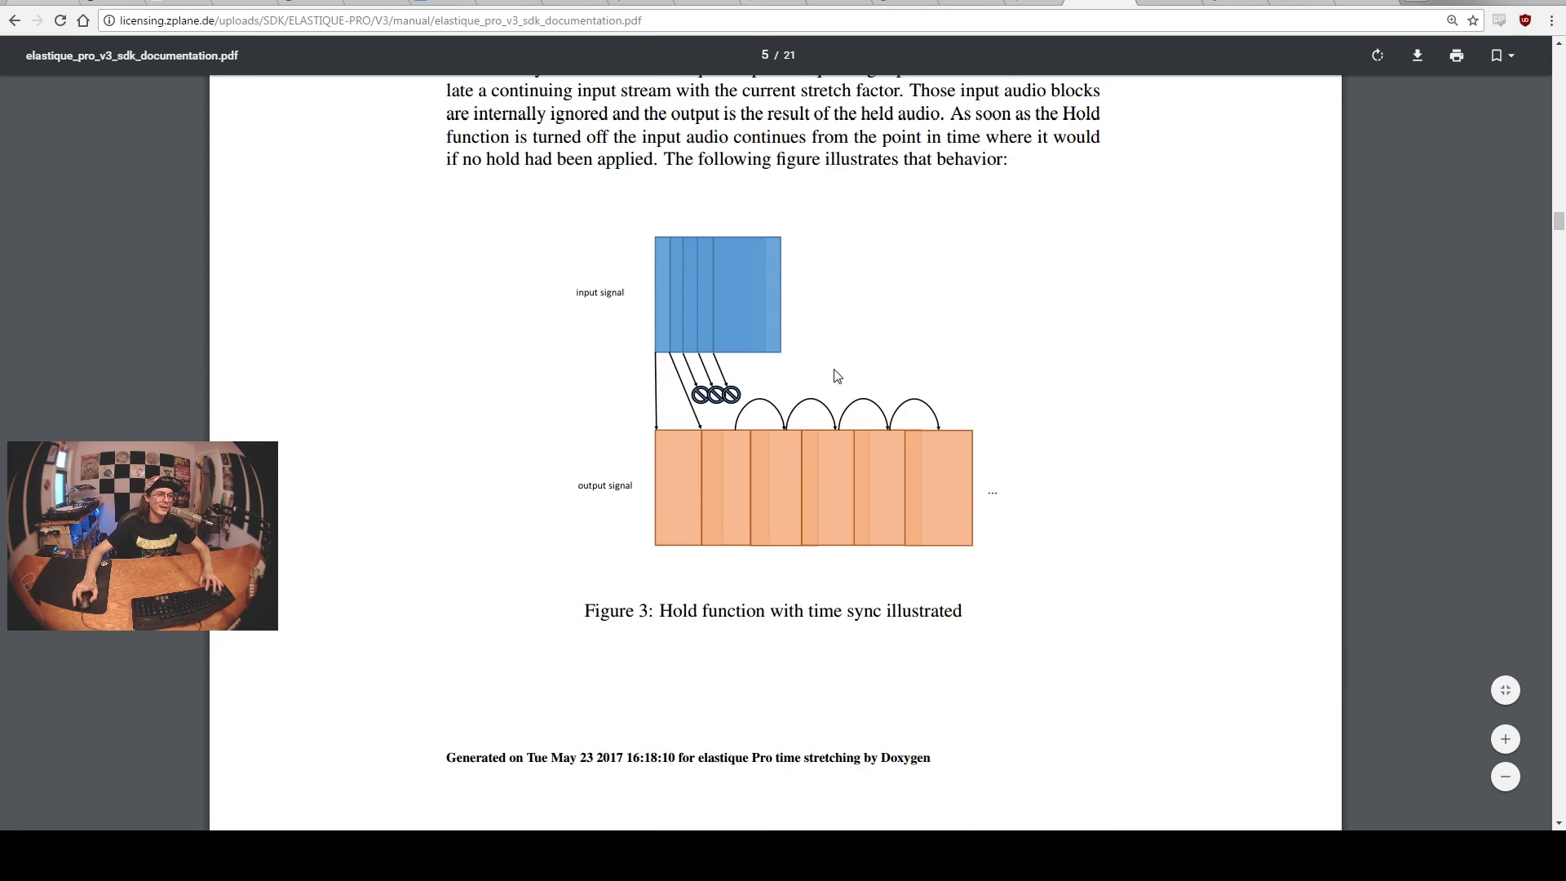
scroll(840, 361, up, 2)
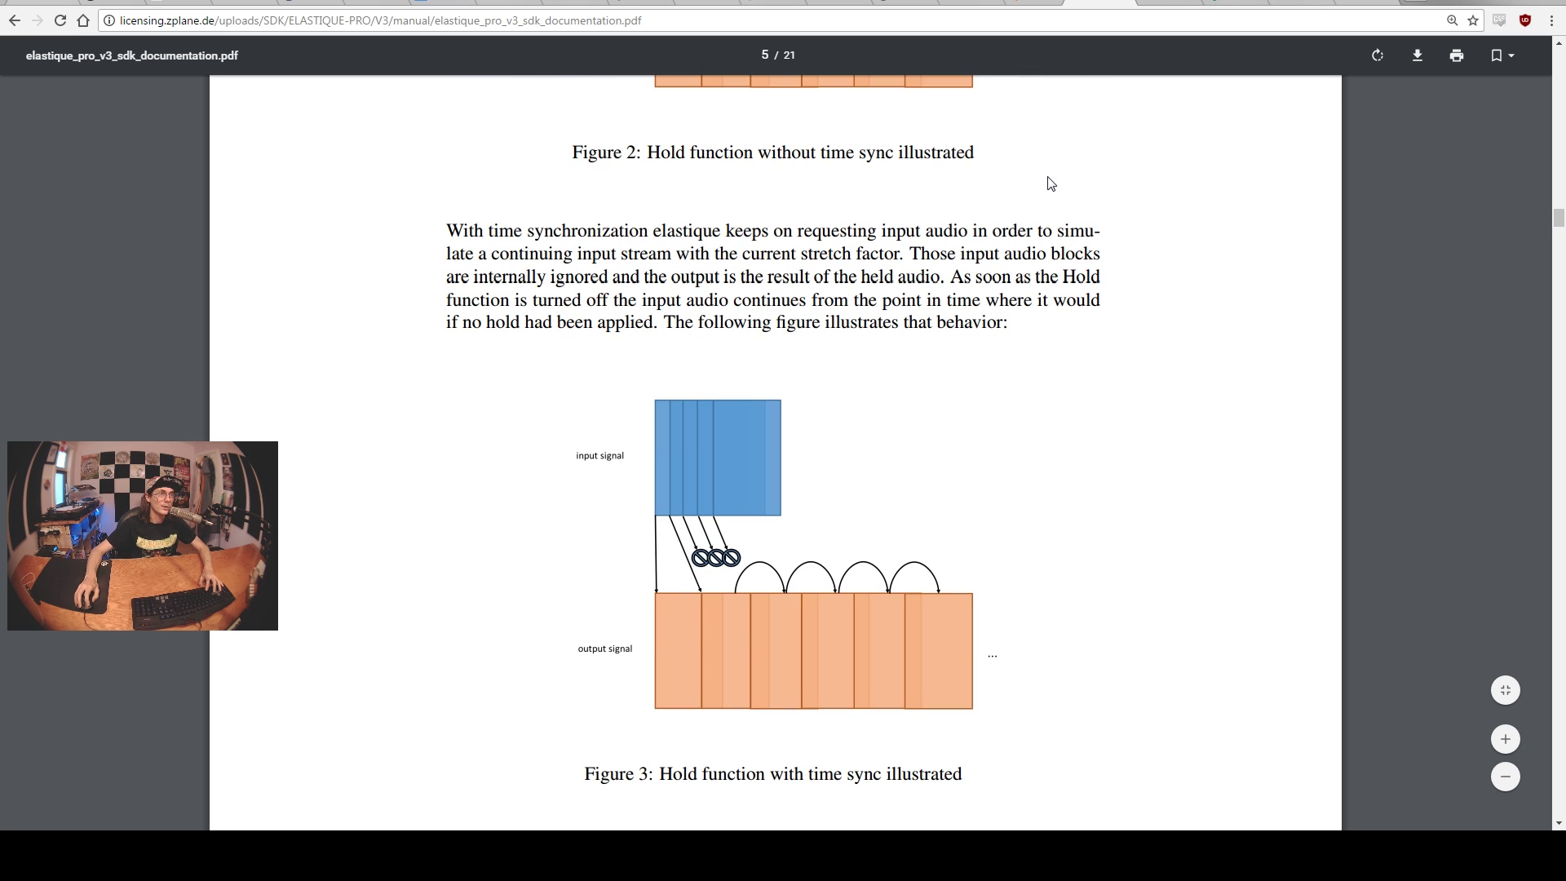
- Open the audio signal extrapolation paper and look through its abstract, equations and extrapolation figures up to page 3
click(1166, 2)
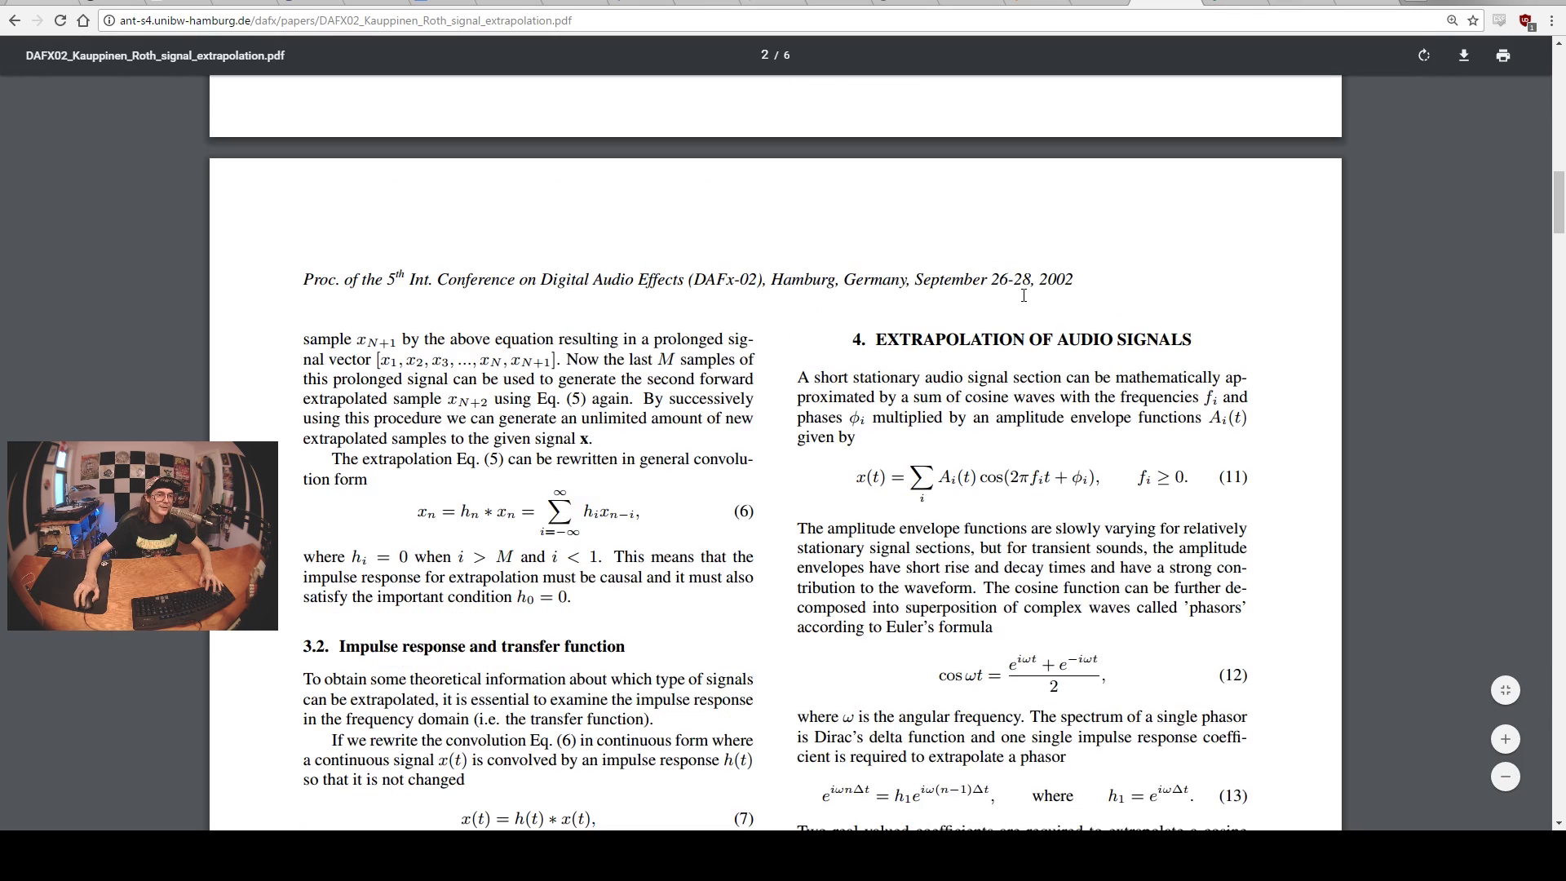
scroll(1023, 295, down, 1)
scroll(1024, 295, up, 15)
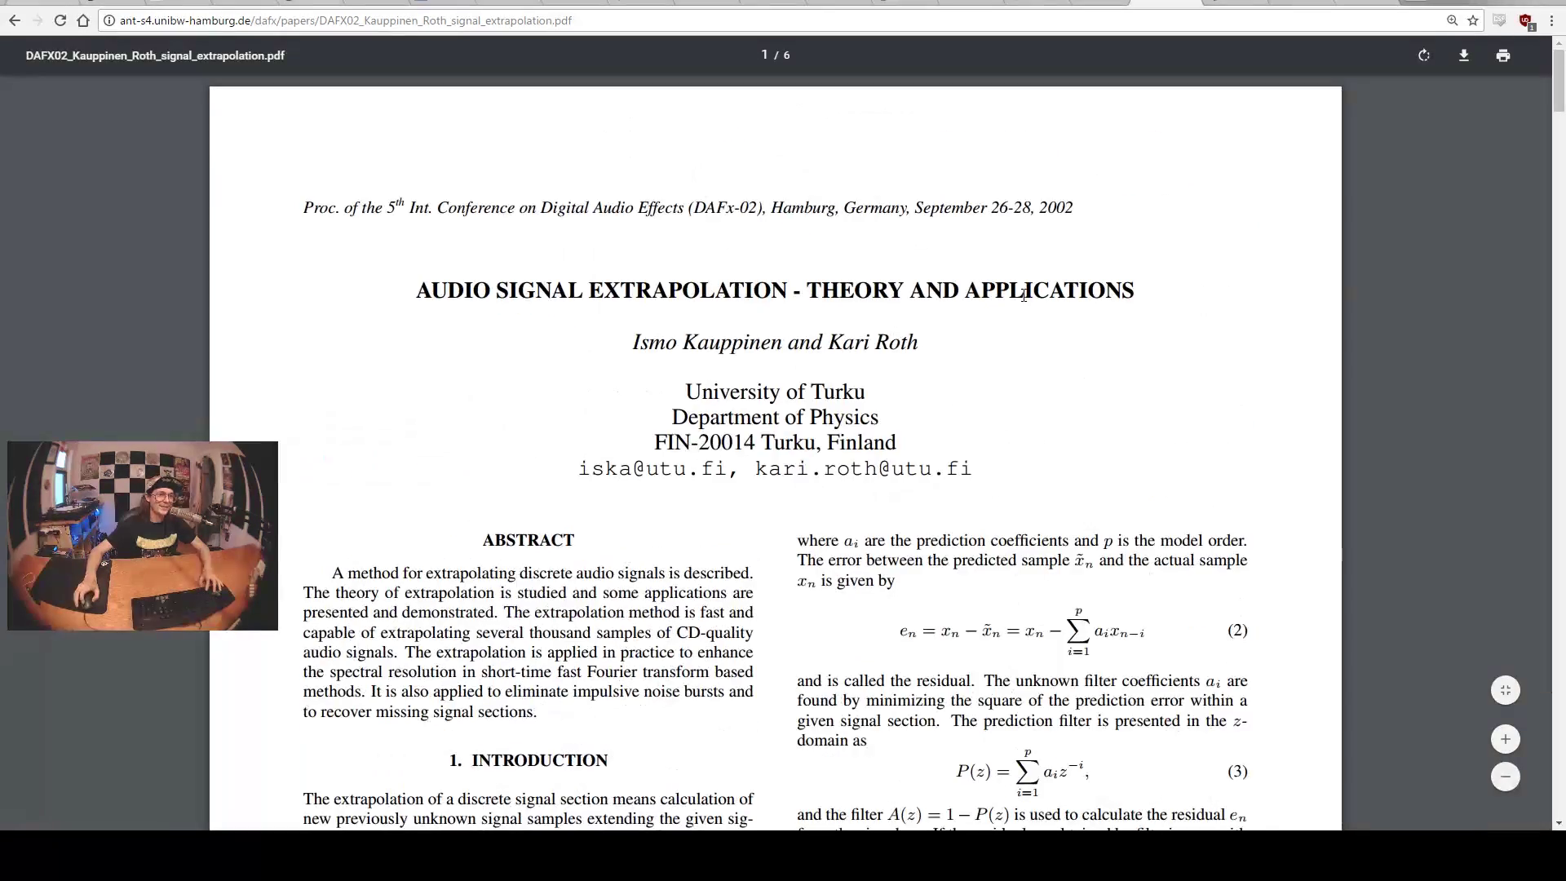
scroll(1024, 295, down, 20)
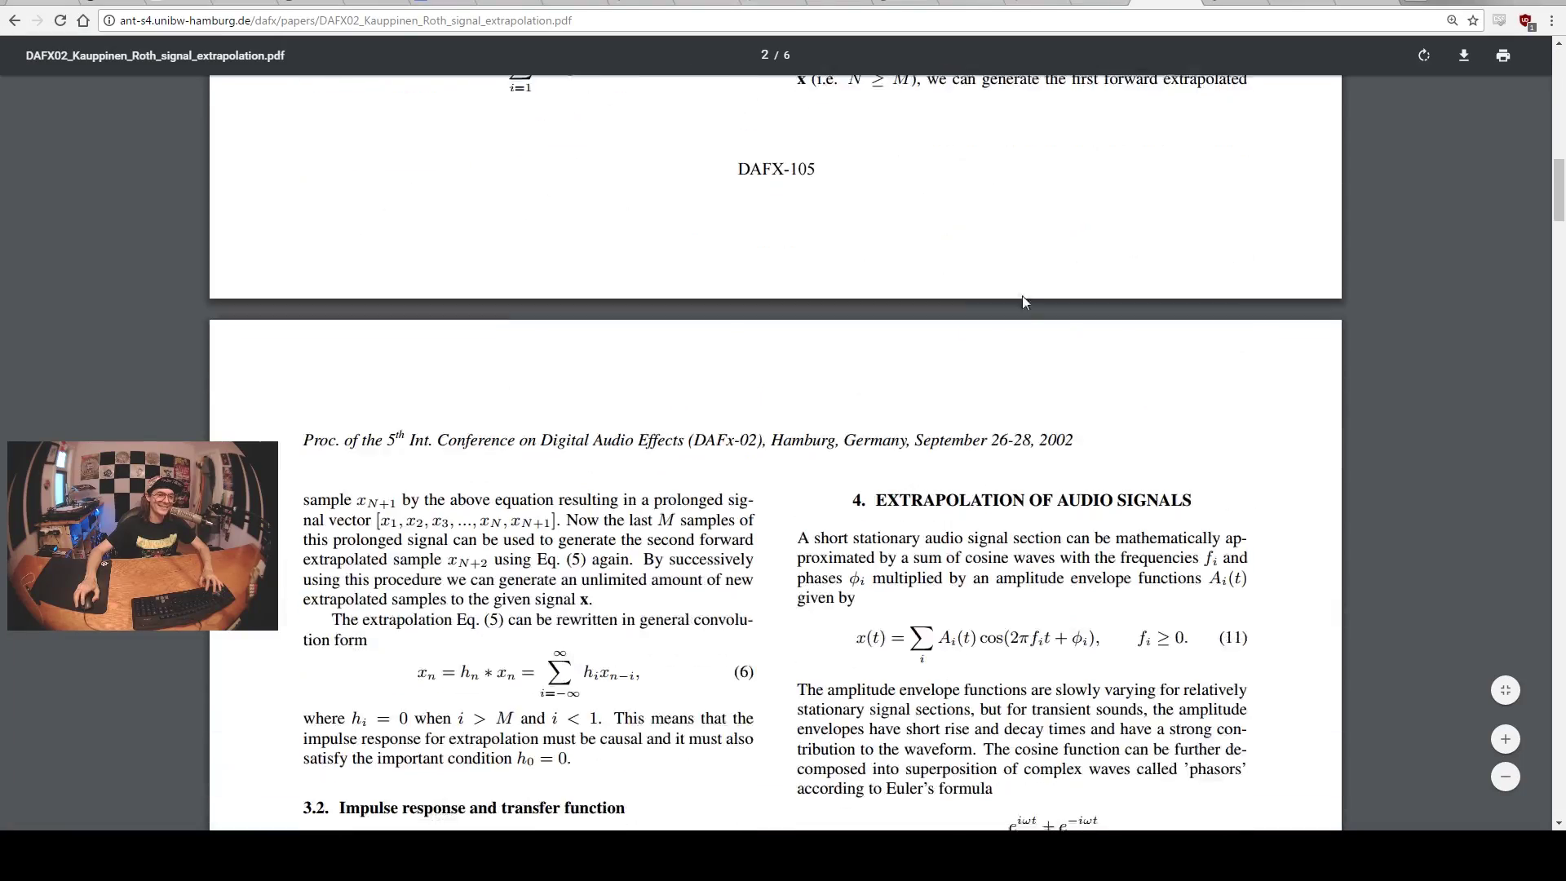
scroll(1024, 296, down, 12)
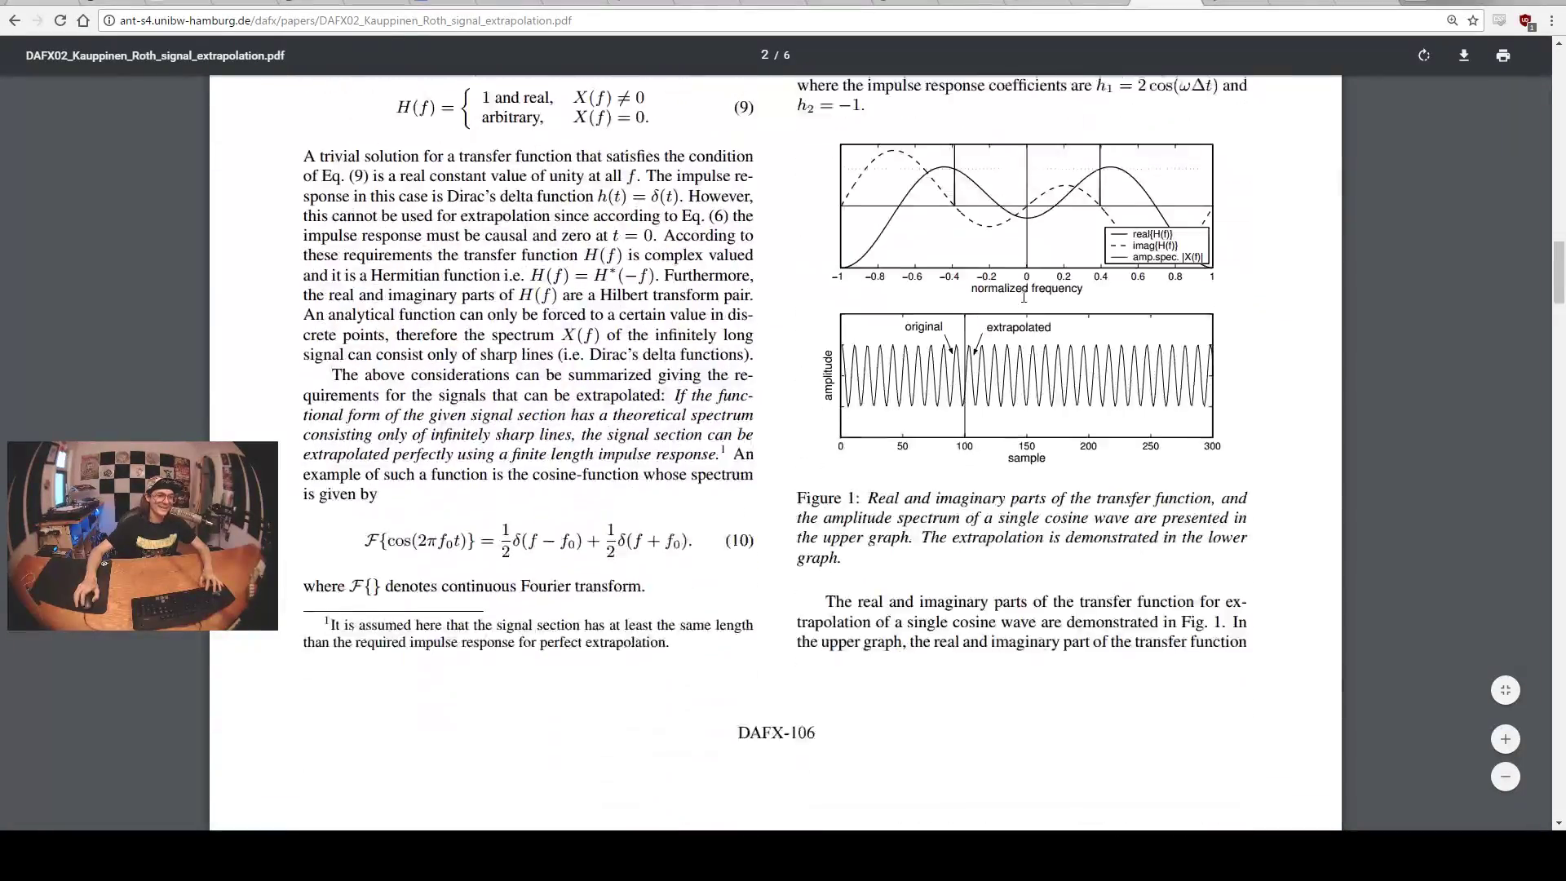
scroll(1023, 295, down, 9)
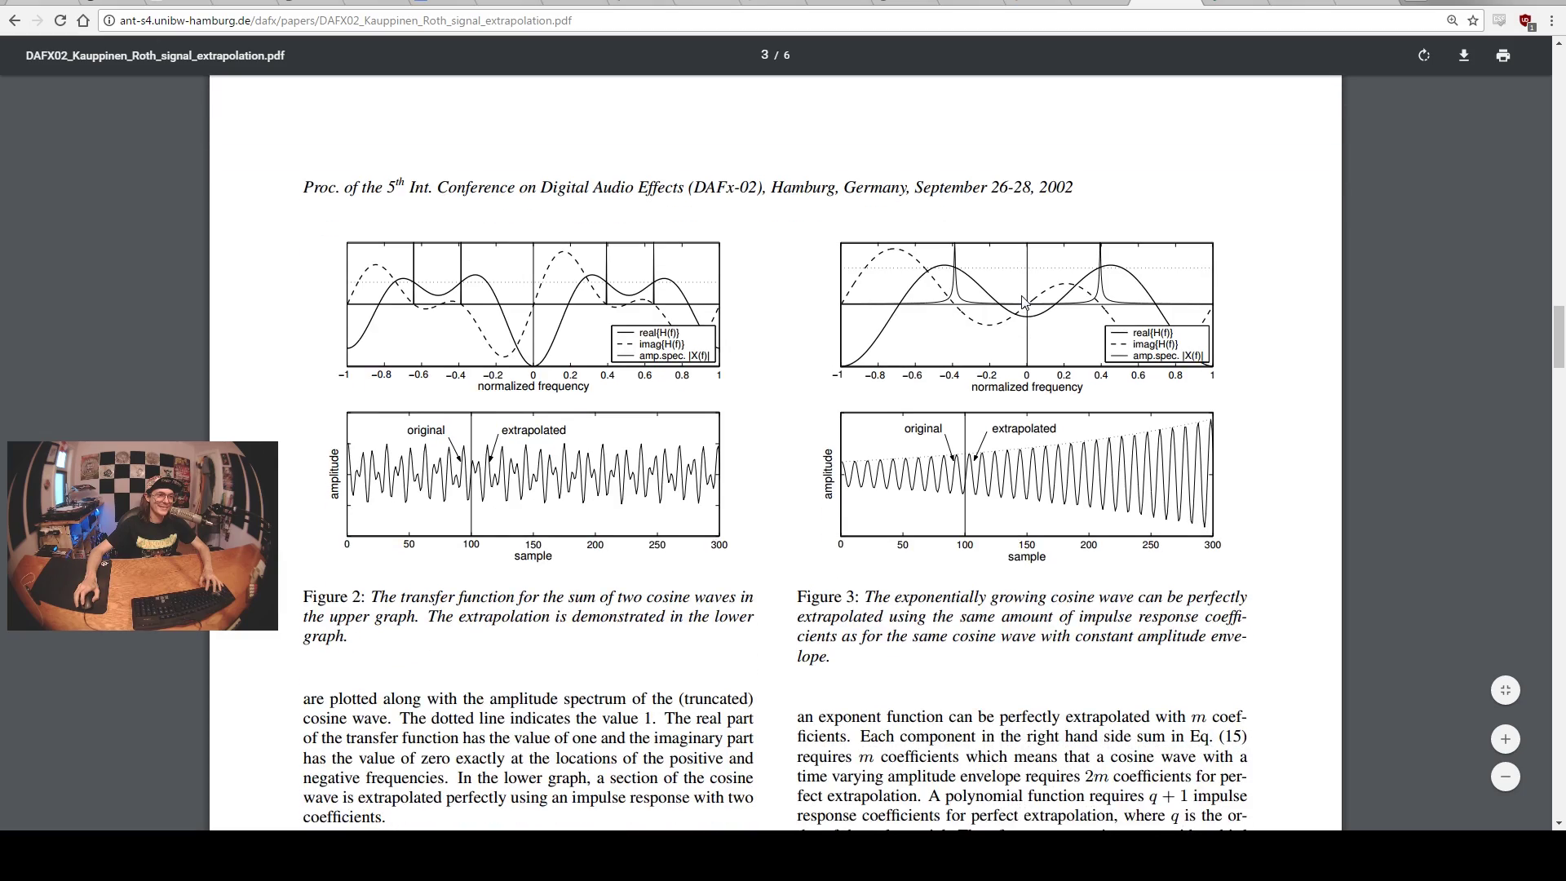
scroll(889, 327, down, 12)
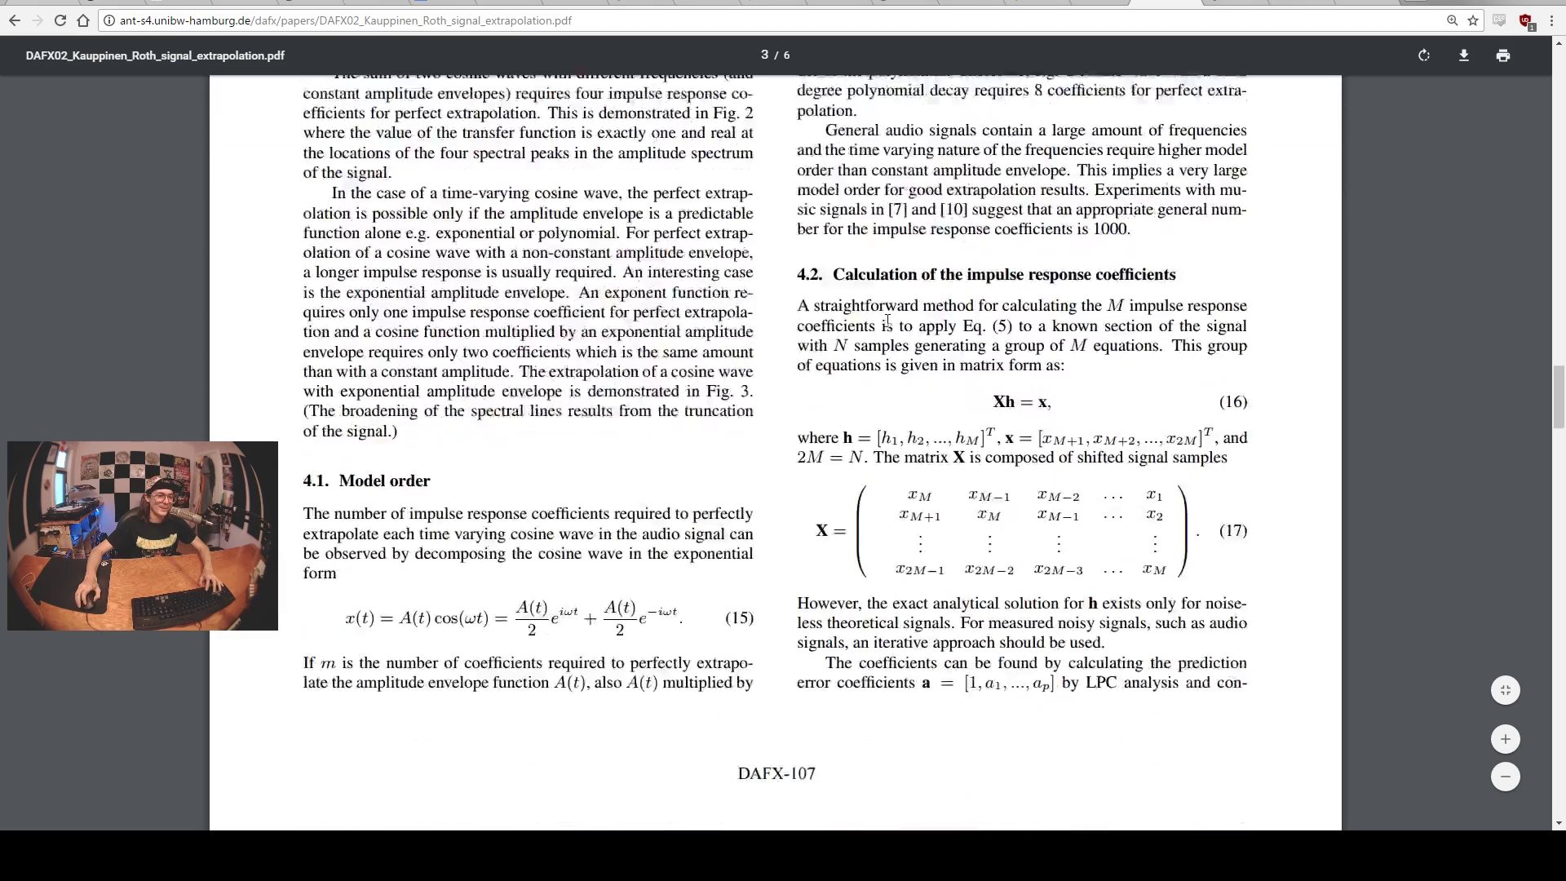
scroll(887, 321, down, 5)
- Open the FFT Fundamentals document and look through it to the Fourier Transform figure on page 3
key(ctrl+Tab)
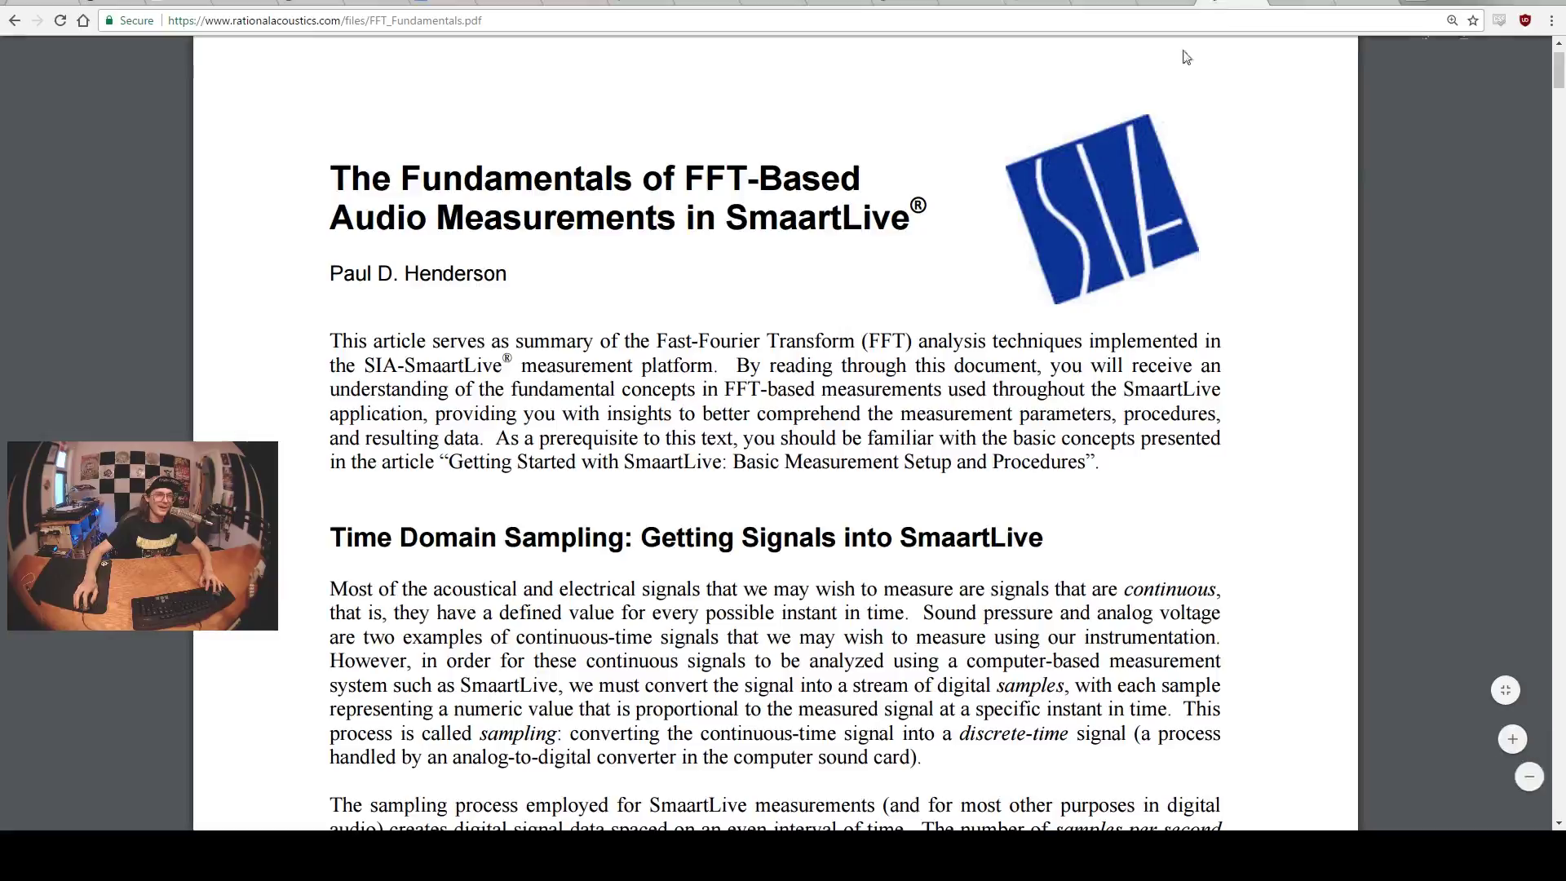
scroll(971, 288, down, 18)
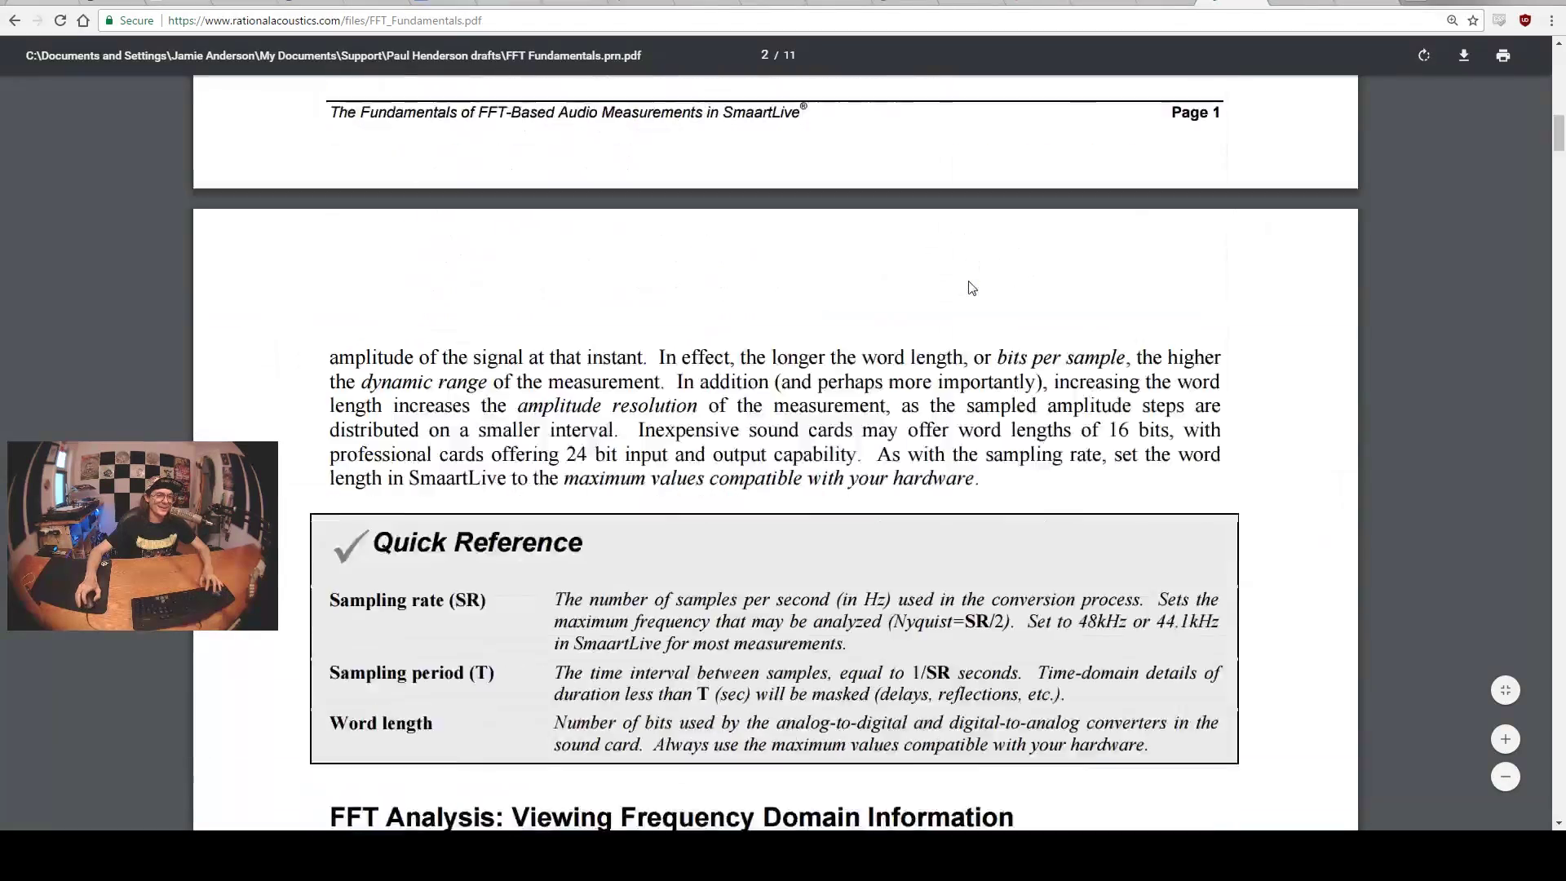
scroll(971, 282, down, 12)
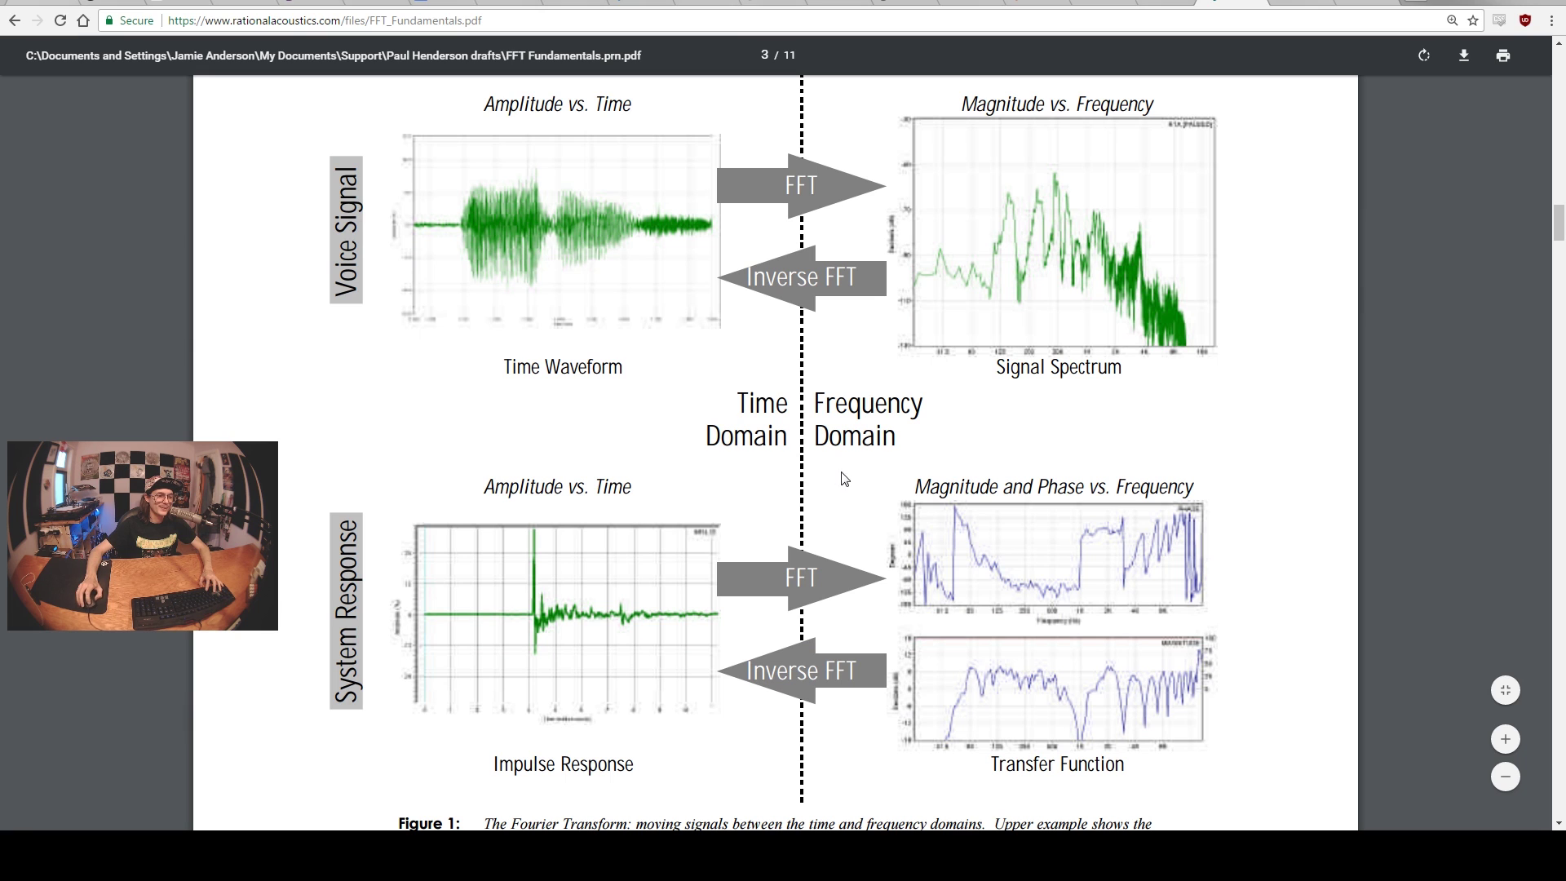
- Switch back to Ableton Live and mark out the first drum hit's initial transient and its tail up to 4.1.3
click(407, 845)
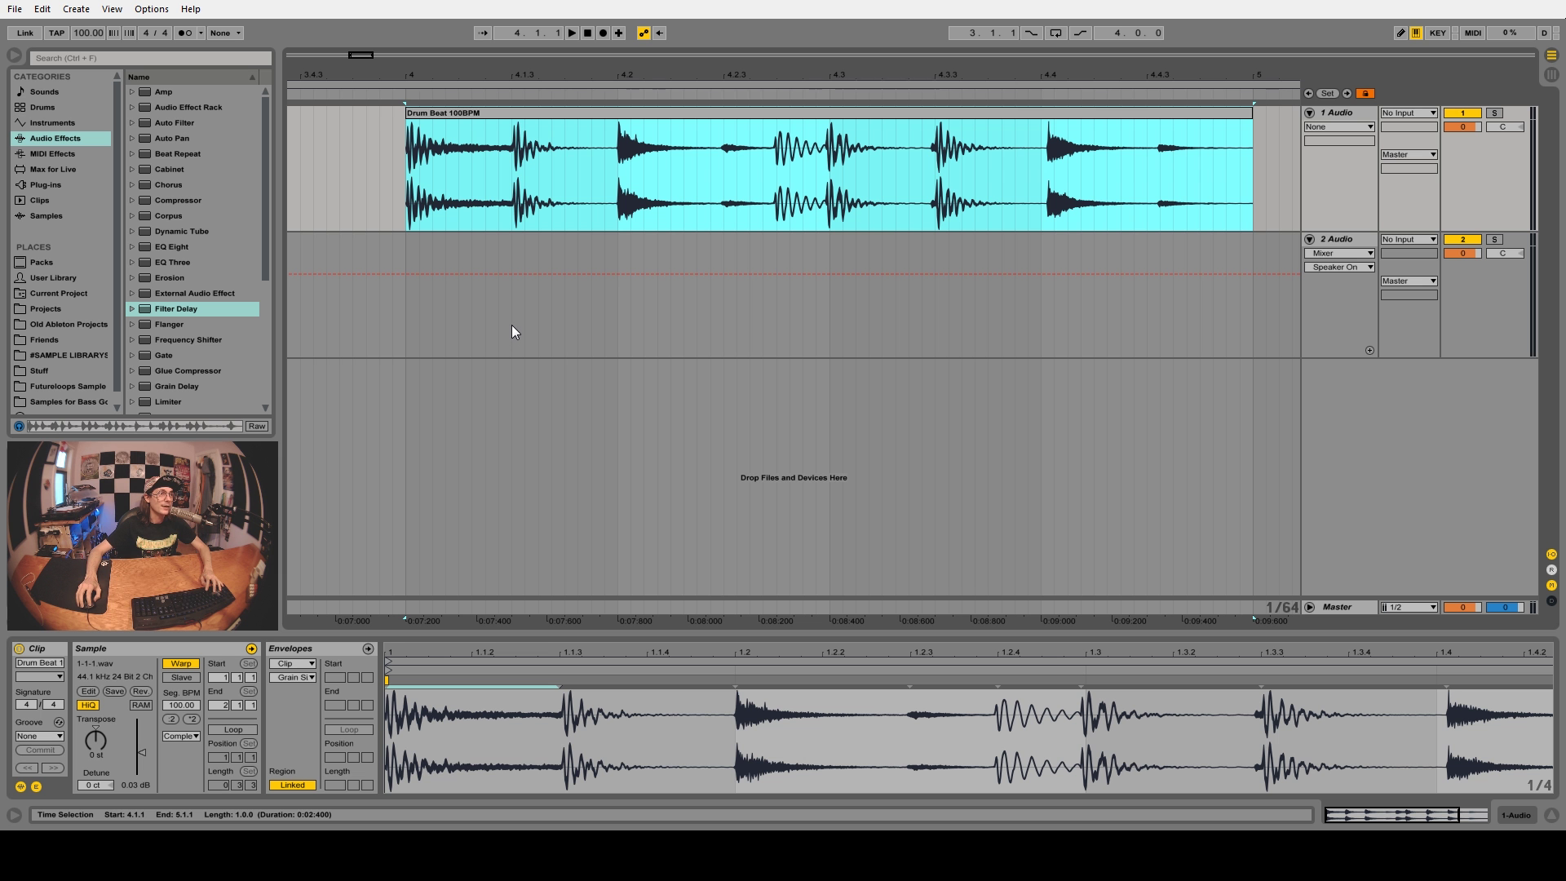
drag(410, 191, 417, 190)
click(437, 194)
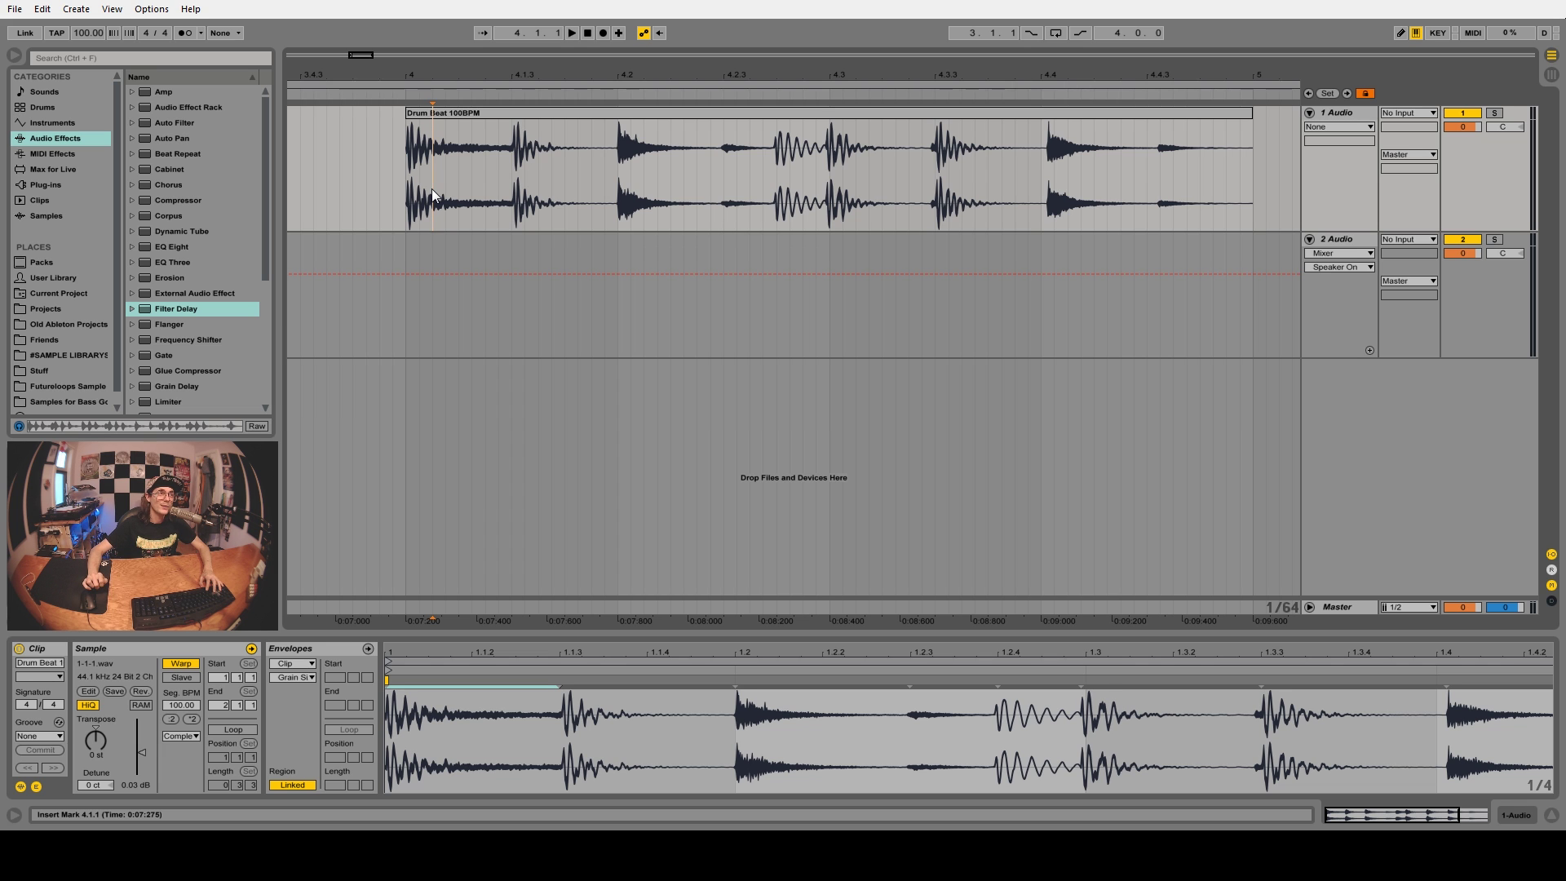
drag(411, 196, 431, 186)
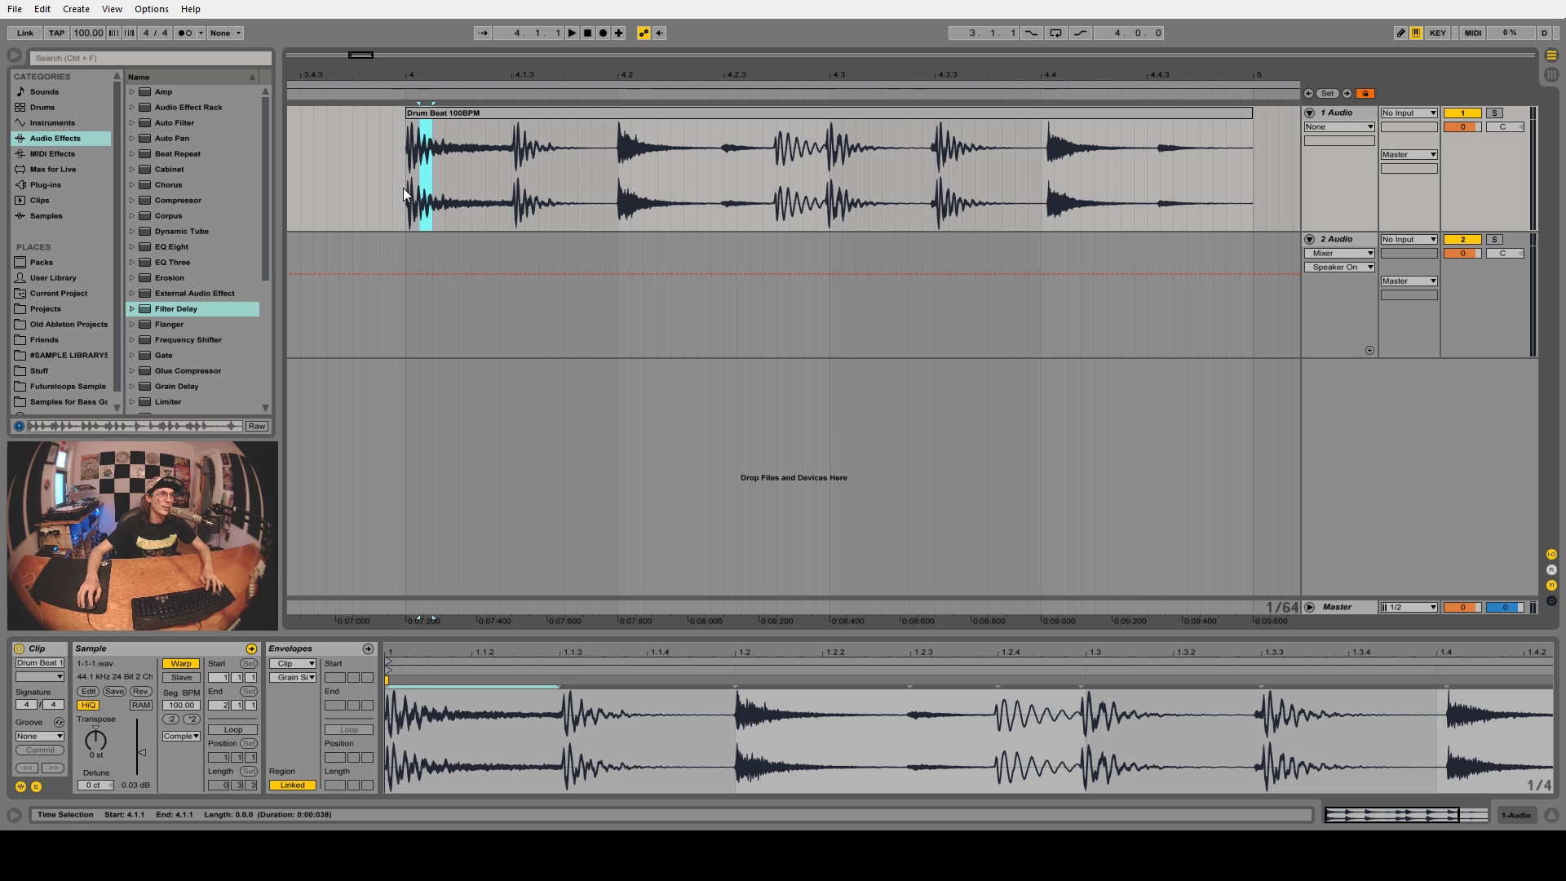
drag(423, 179, 512, 181)
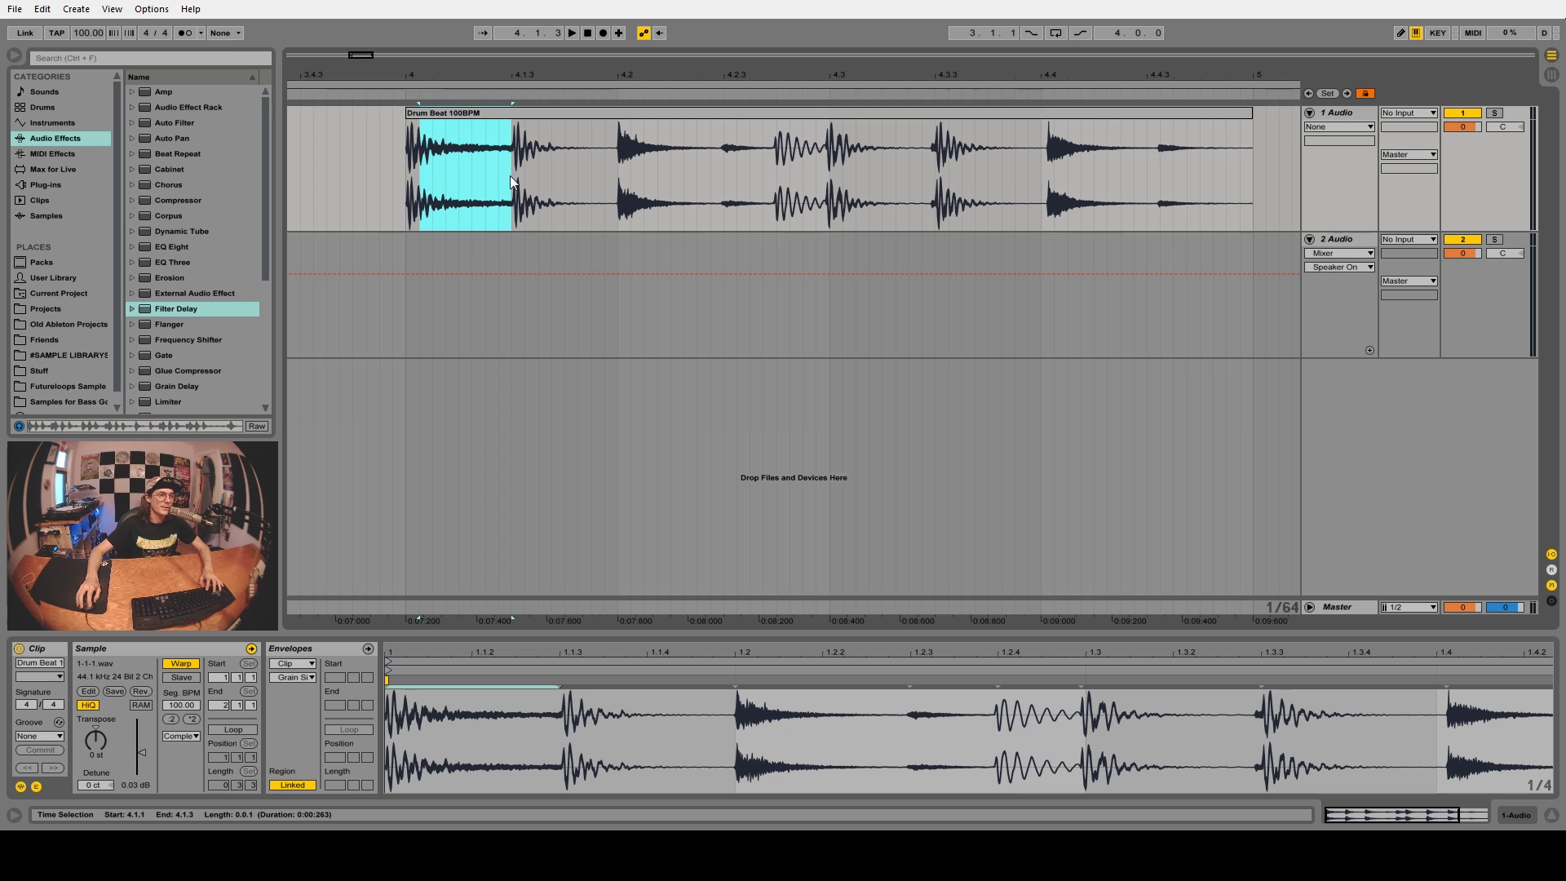
click(608, 724)
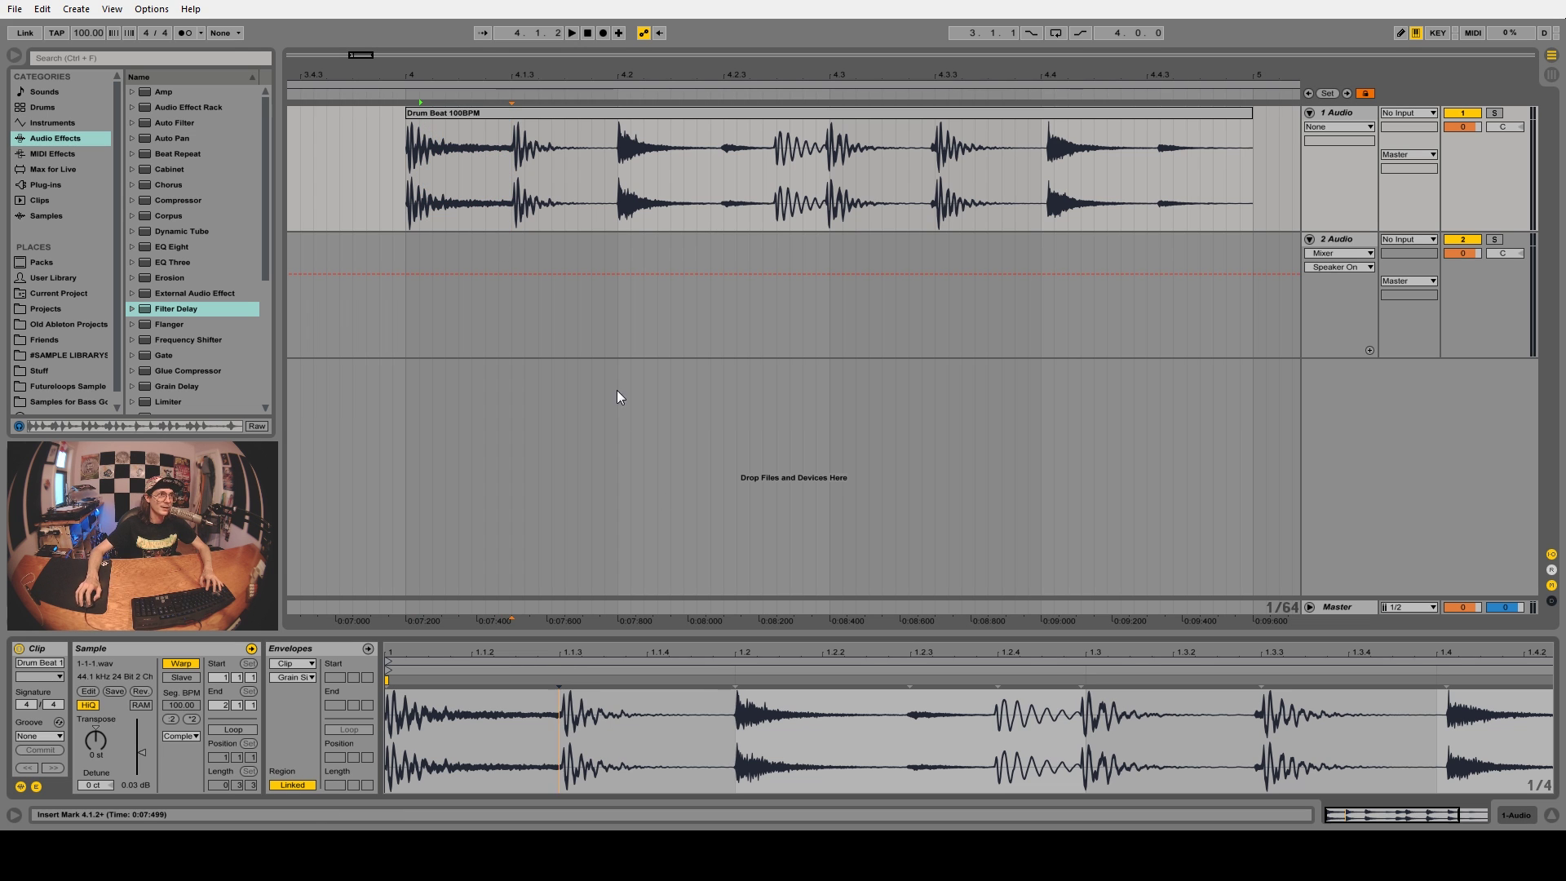
- Select the whole drum clip from 4.1.1 to 5.1.1 and play it in Complex mode
drag(459, 196, 1256, 196)
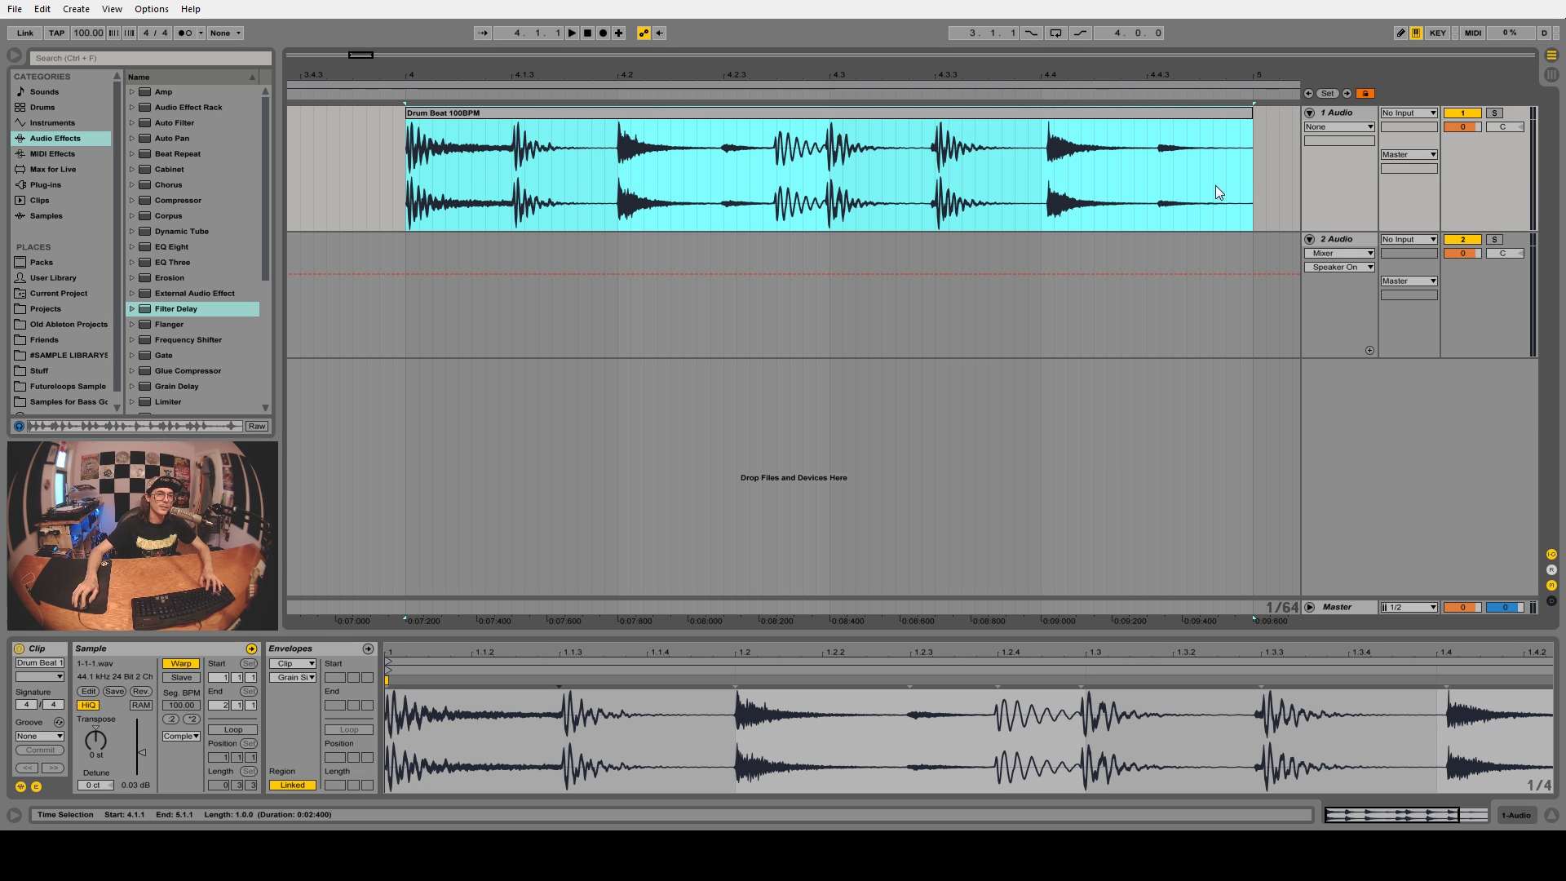
key(space)
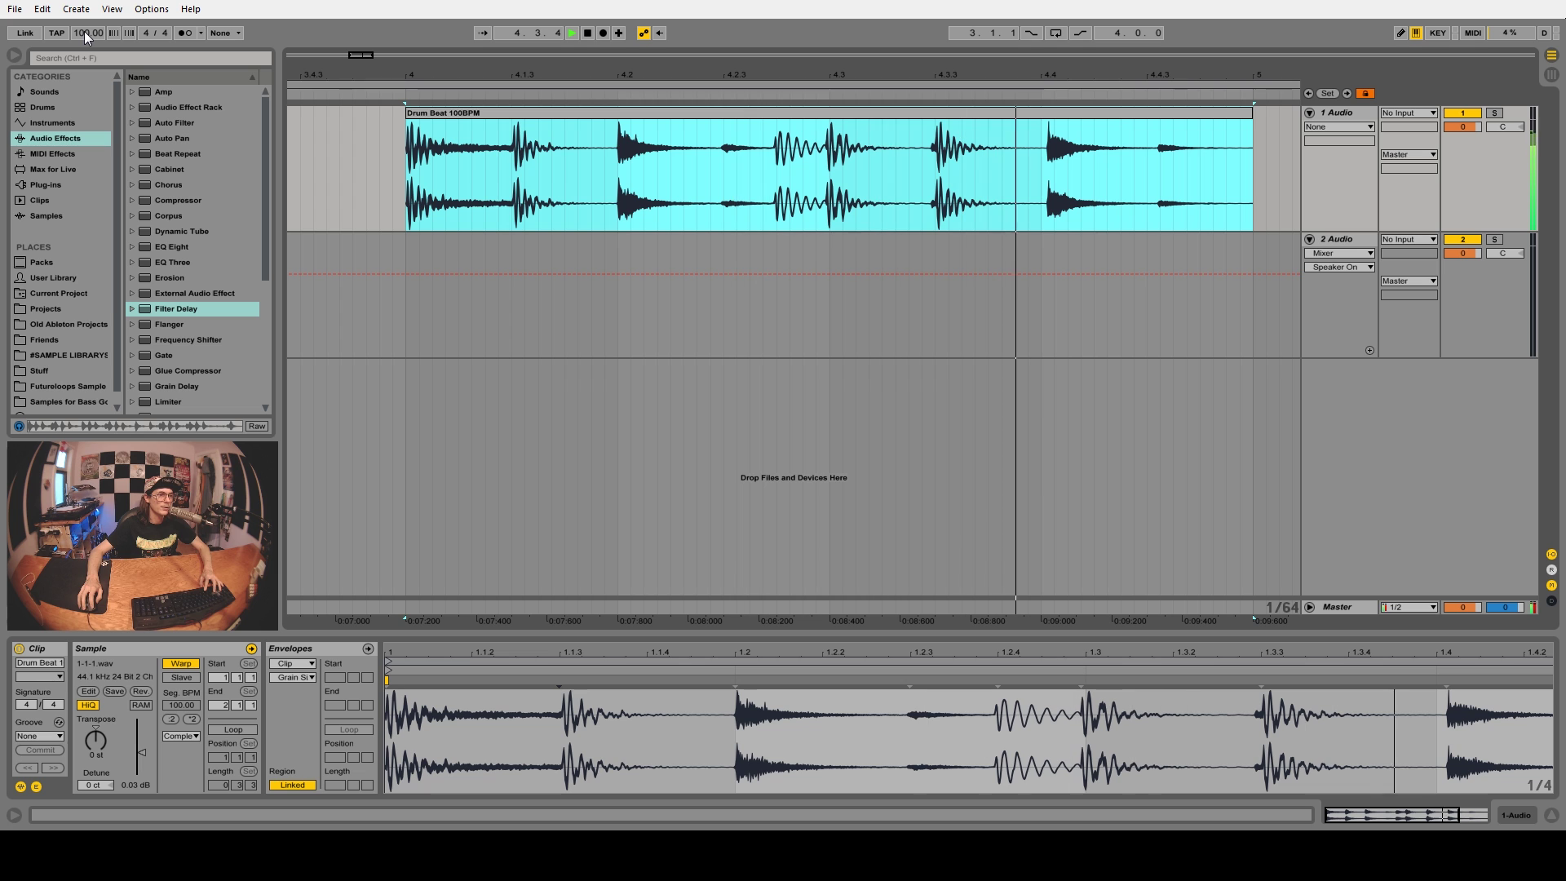
key(space)
- Set the tempo to 46 BPM and play the selected clip
drag(85, 31, 84, 75)
key(space)
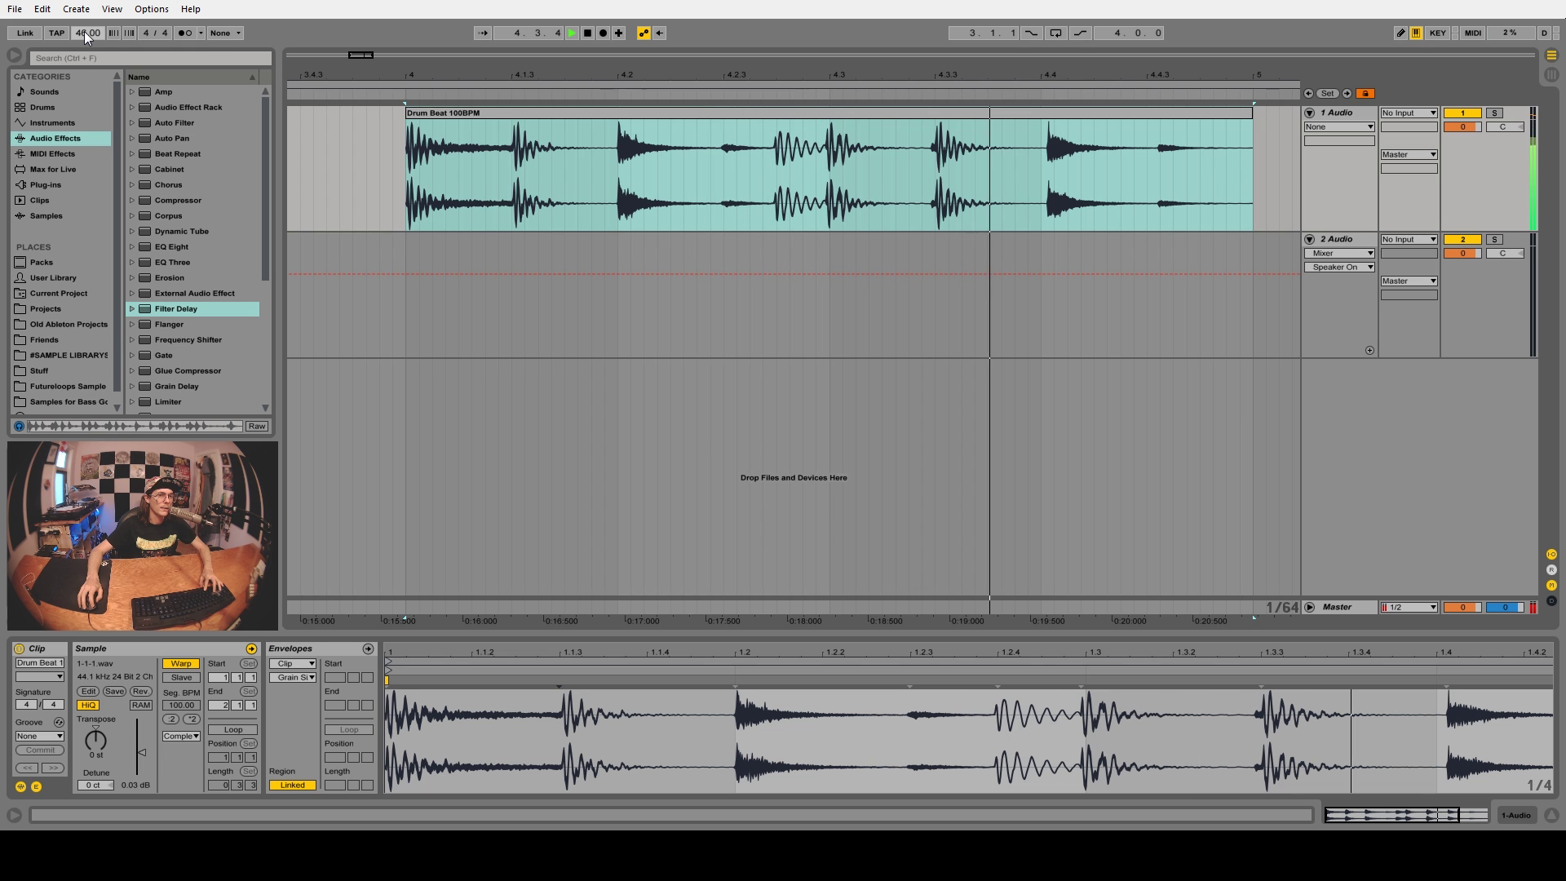
key(space)
- Set the tempo to 168 BPM and play the selected clip
drag(85, 31, 85, 0)
key(space)
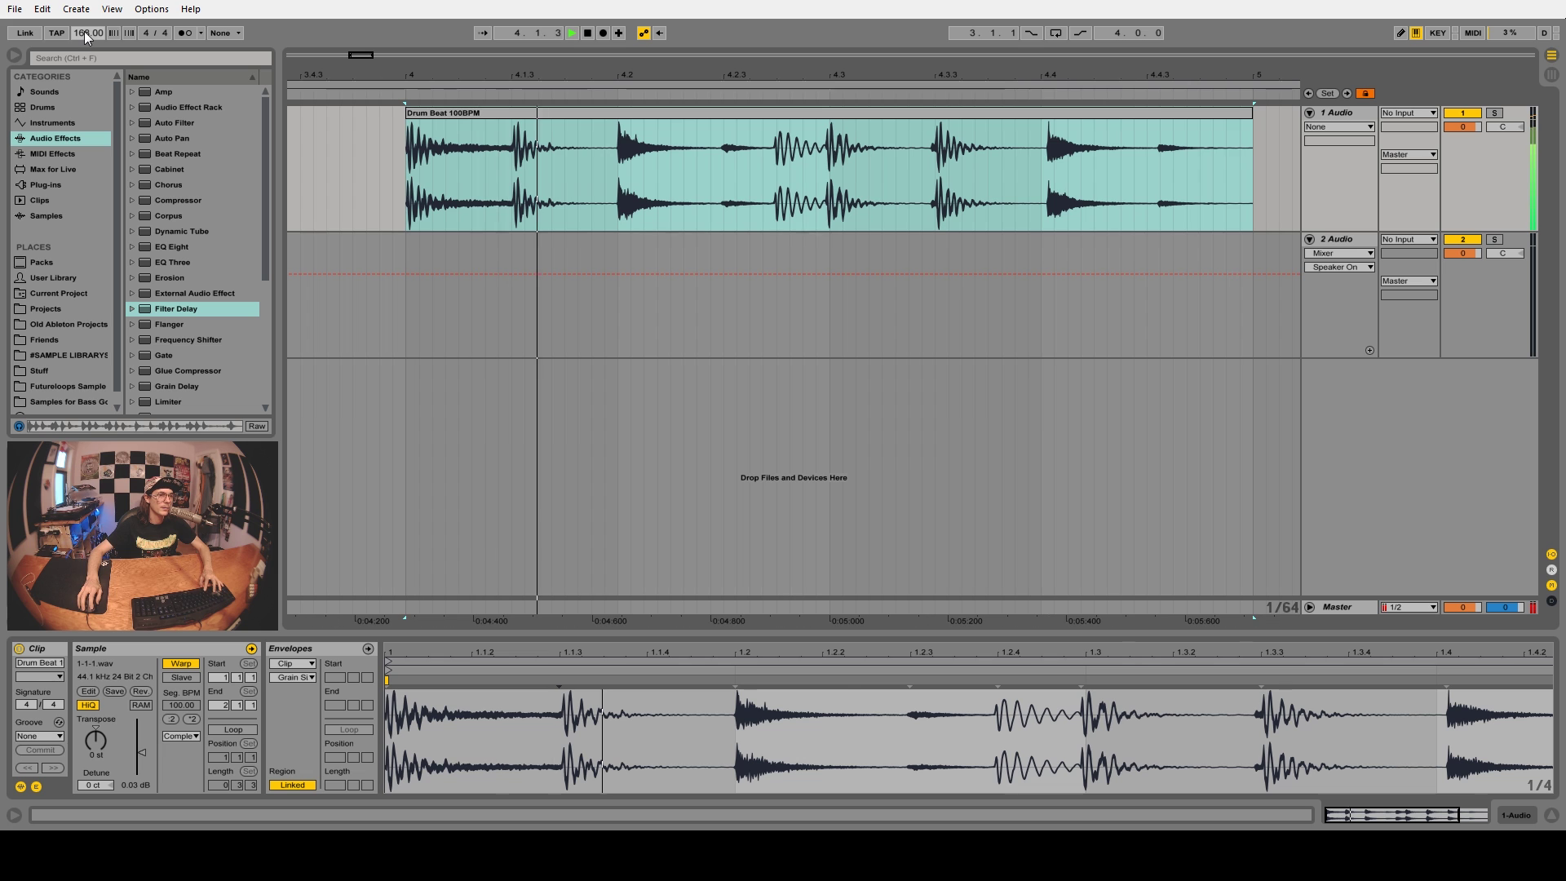
key(space)
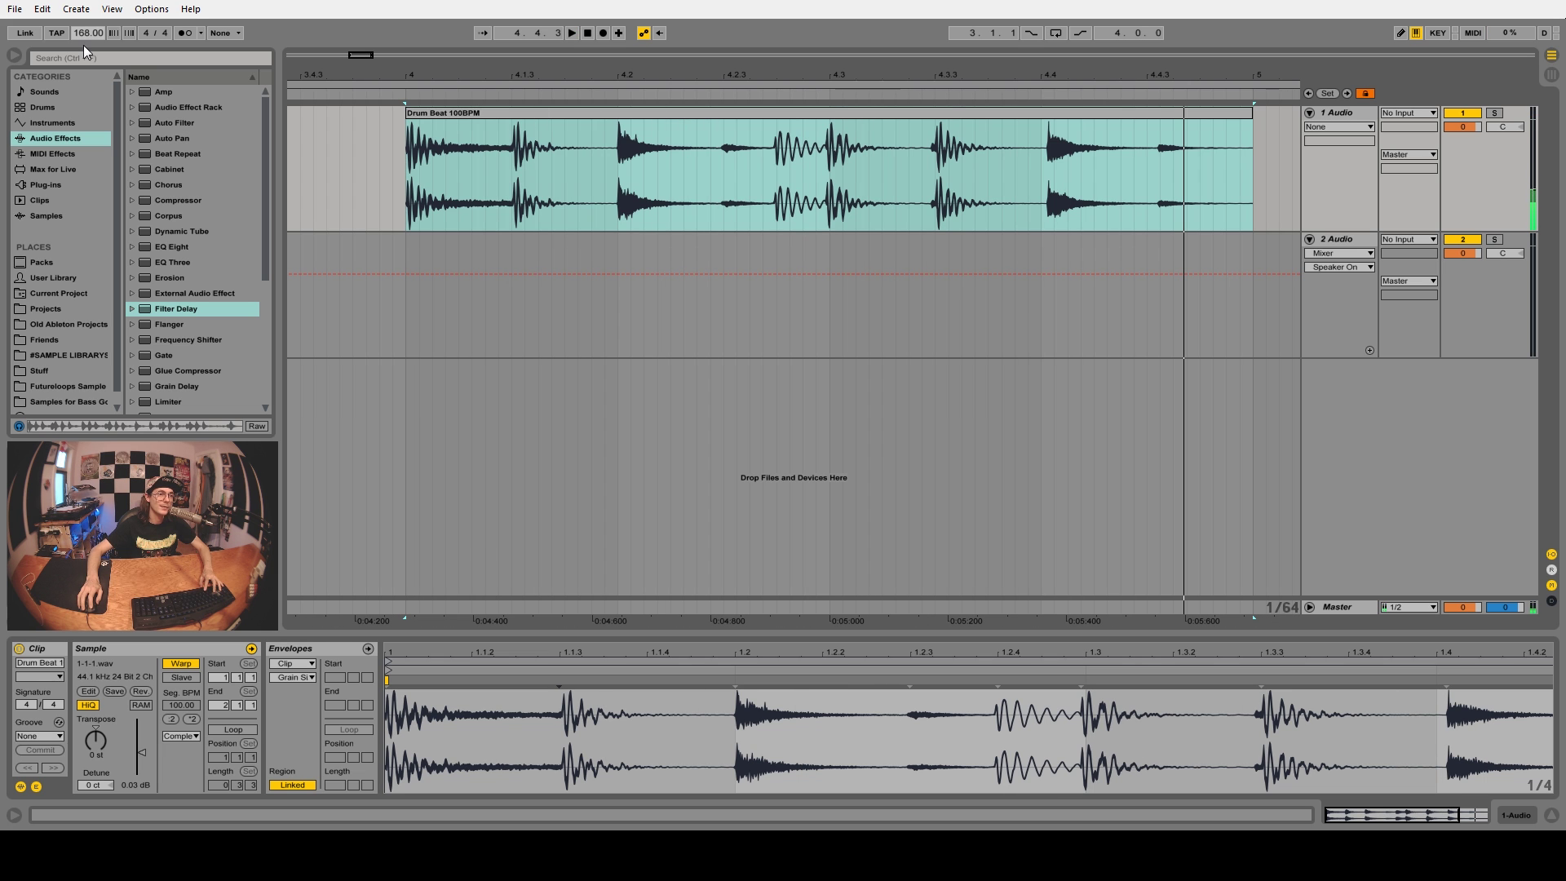
- Set the tempo to 82 BPM and play the selected clip
drag(80, 32, 83, 76)
key(space)
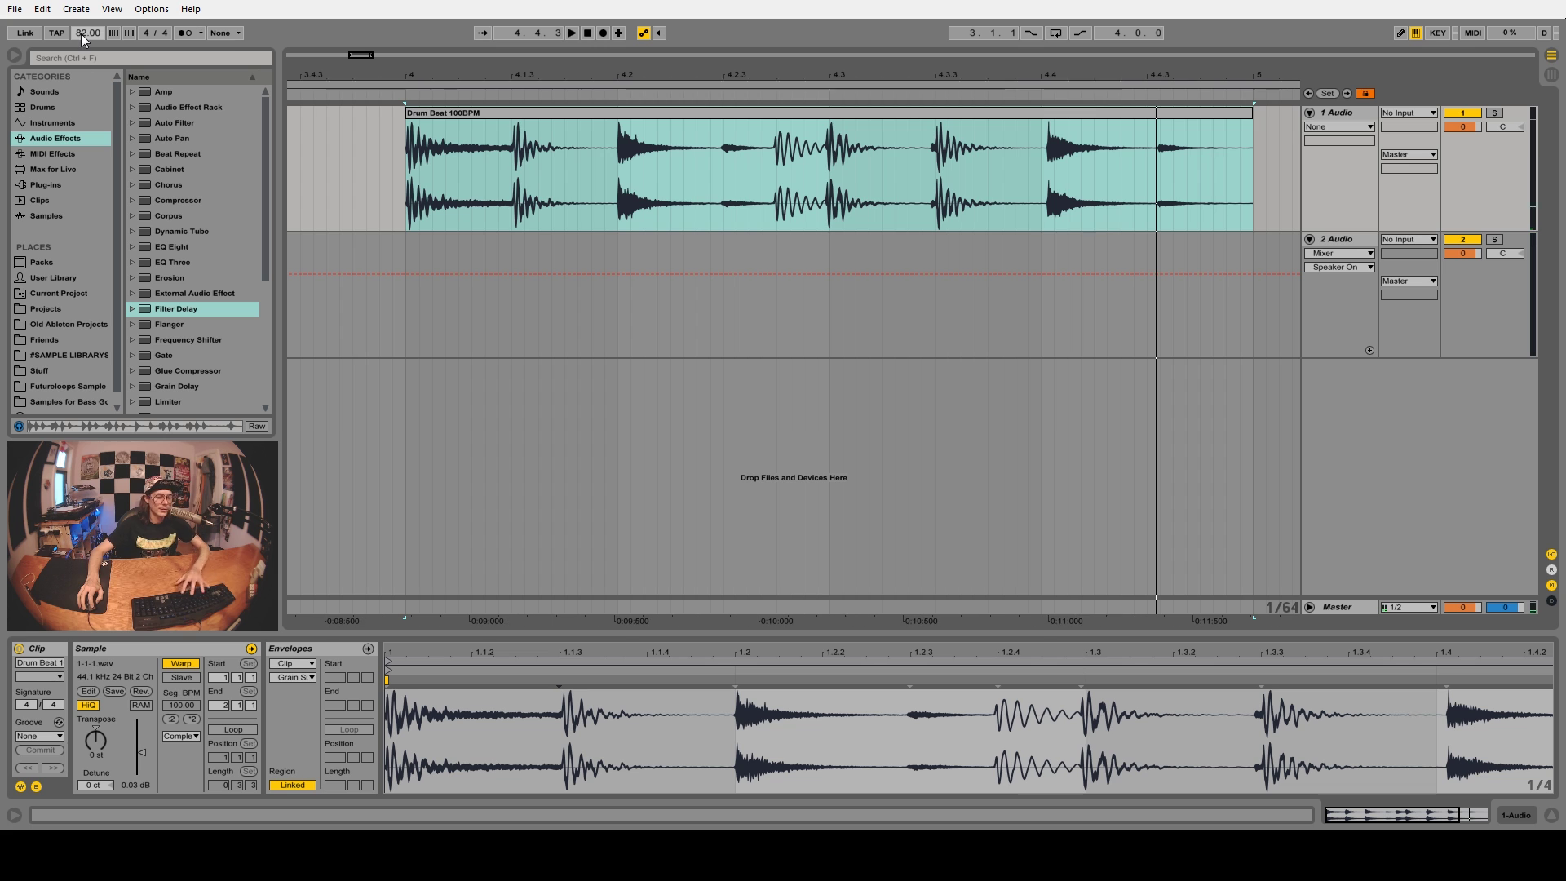
- Undo the tempo changes and select the first drum hit from 4.1.1 to 4.1.3
key(ctrl+z)
drag(403, 203, 513, 187)
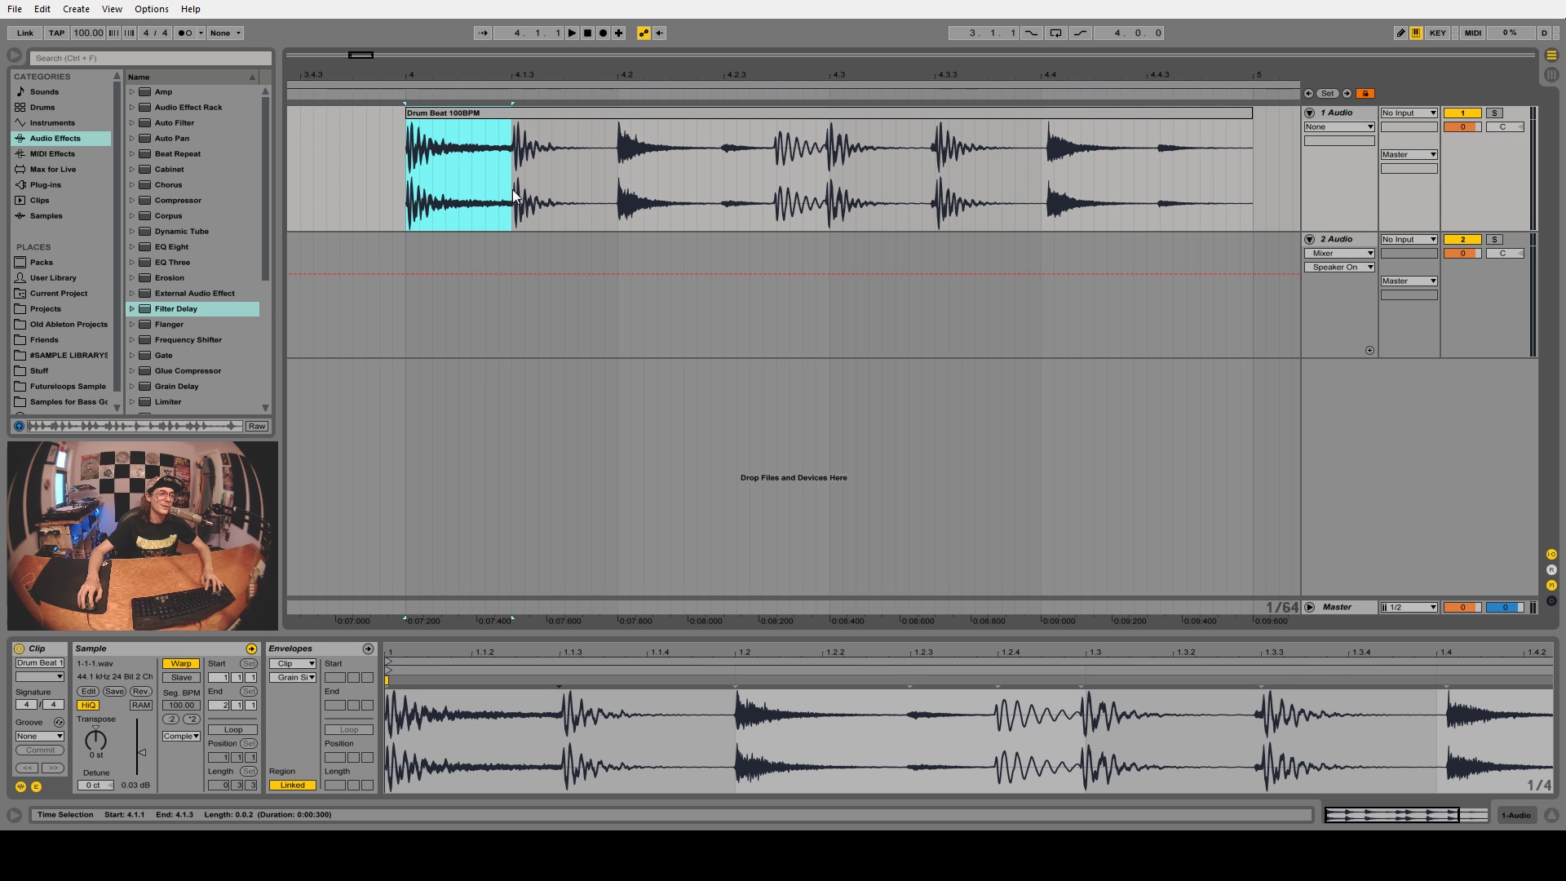
- Split the drum beat clip at 4.1.3, 4.3.1 and 4.4.1
drag(514, 195, 827, 196)
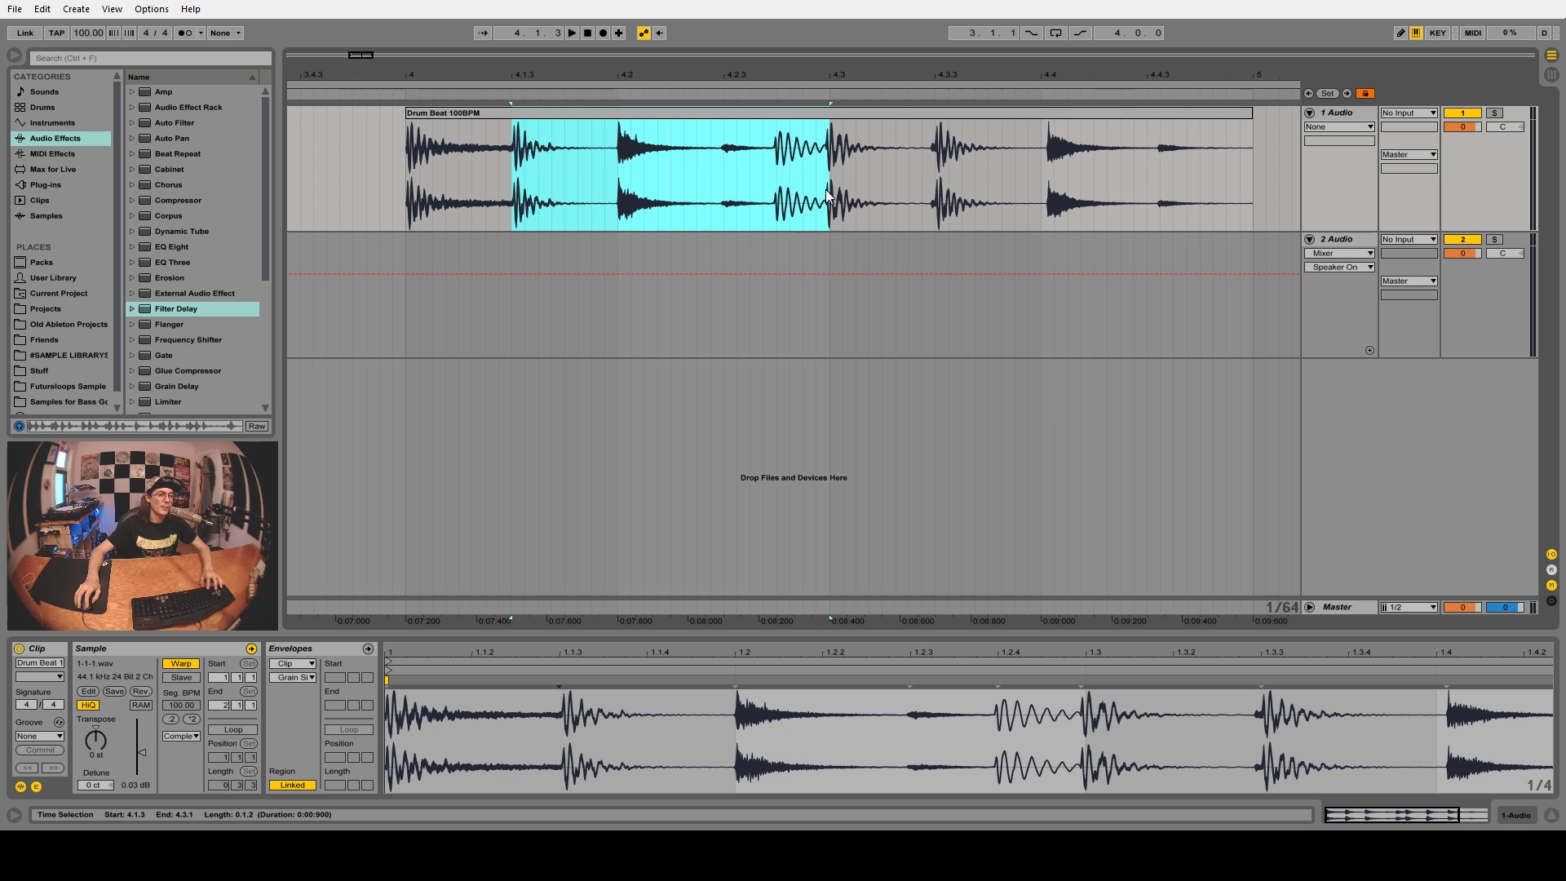
key(ctrl+e)
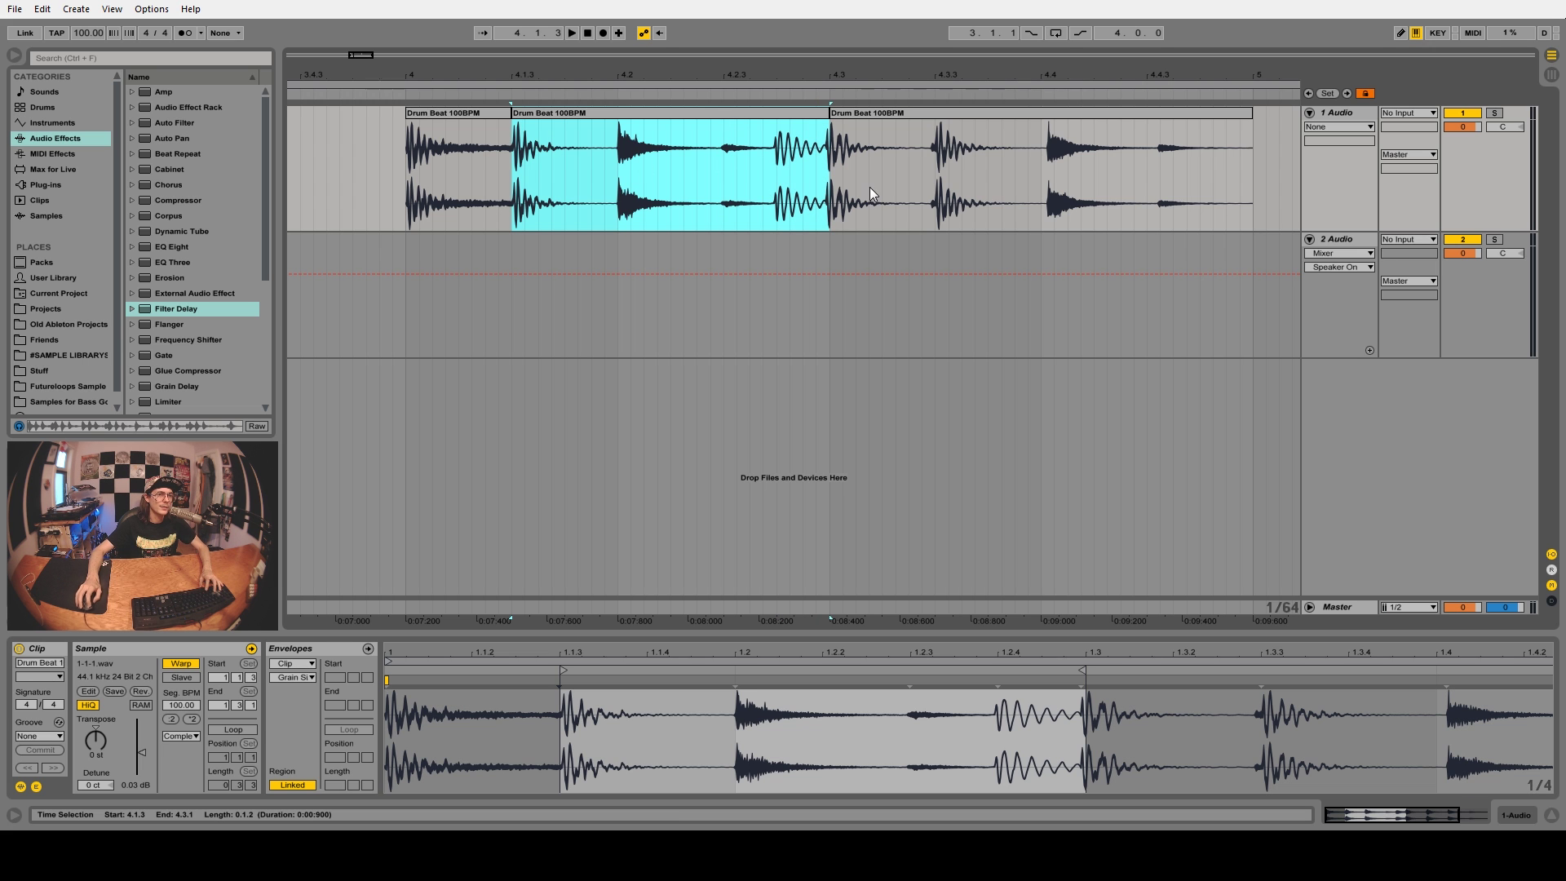
drag(829, 183, 1051, 190)
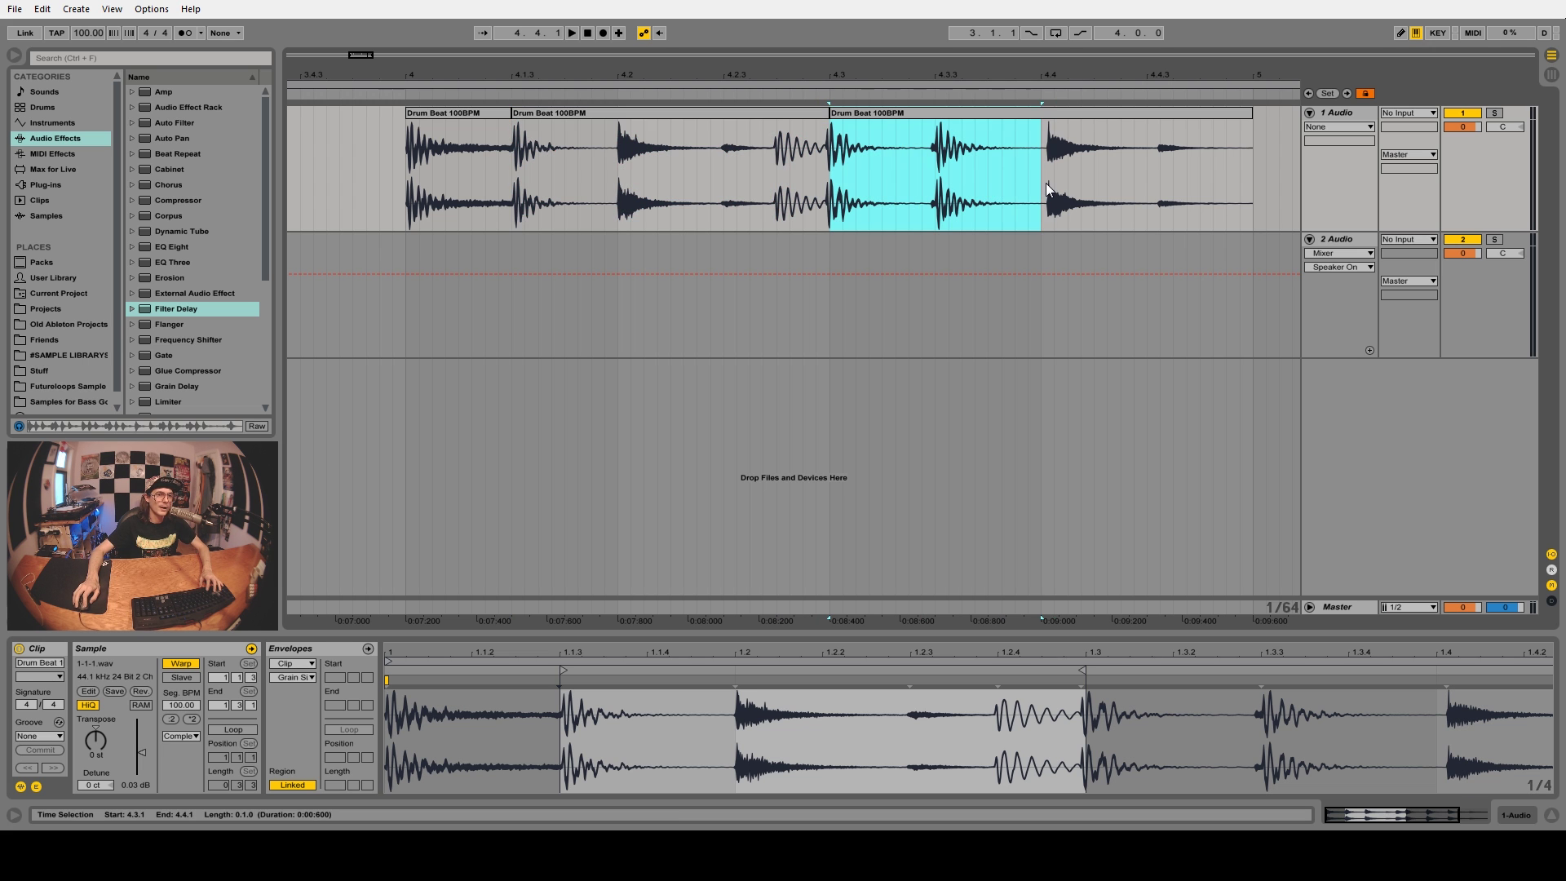
key(ctrl+e)
click(438, 683)
click(430, 807)
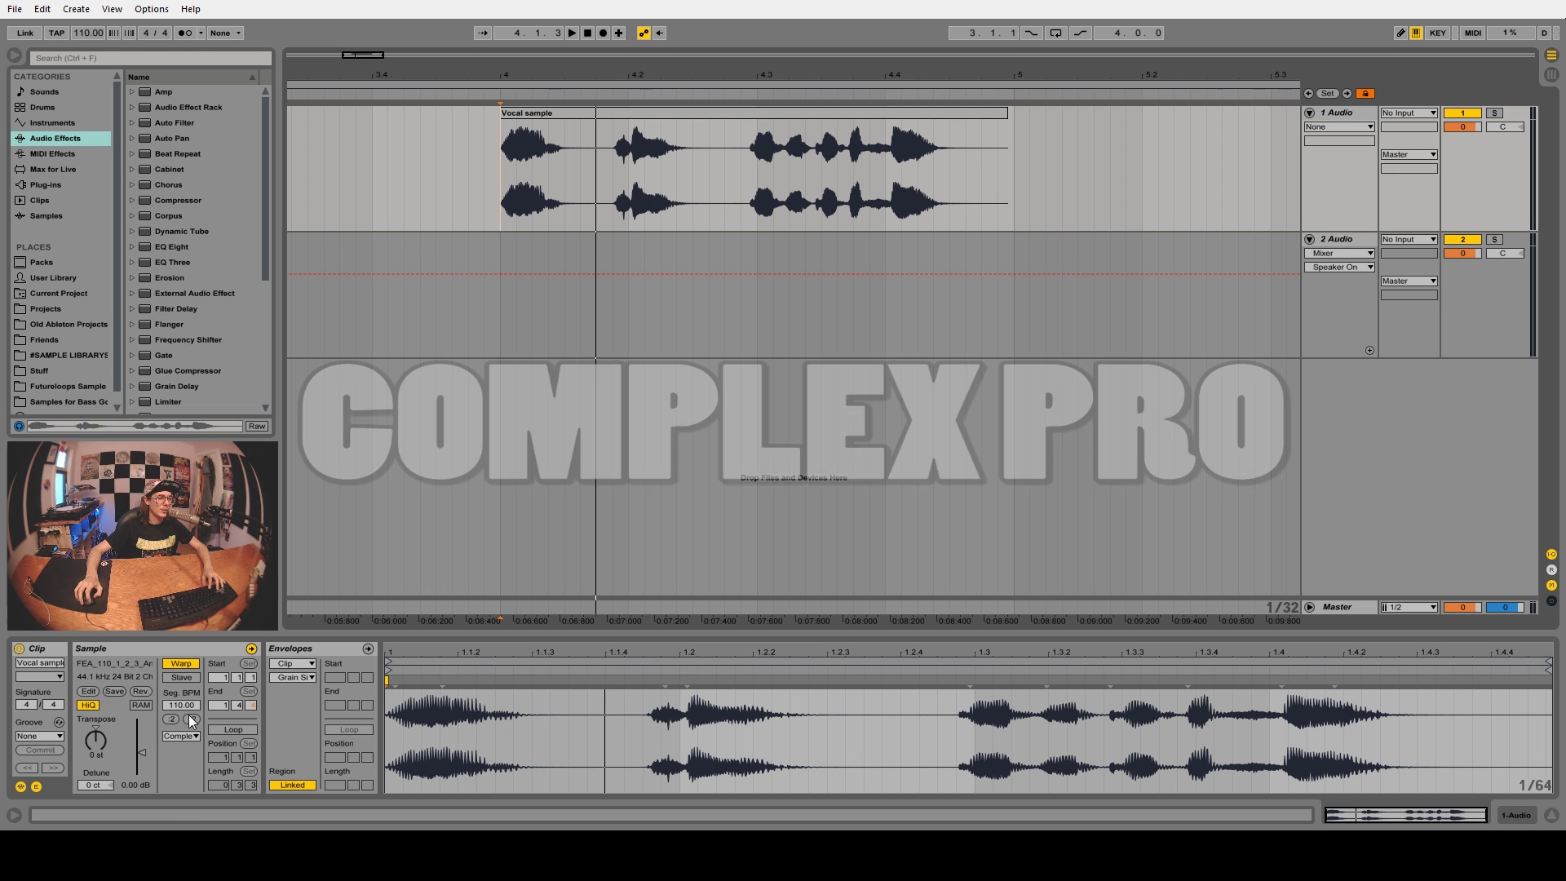
- Select the vocal sample clip and play it at its original pitch, then transposed to 13 st and -13 st
click(563, 110)
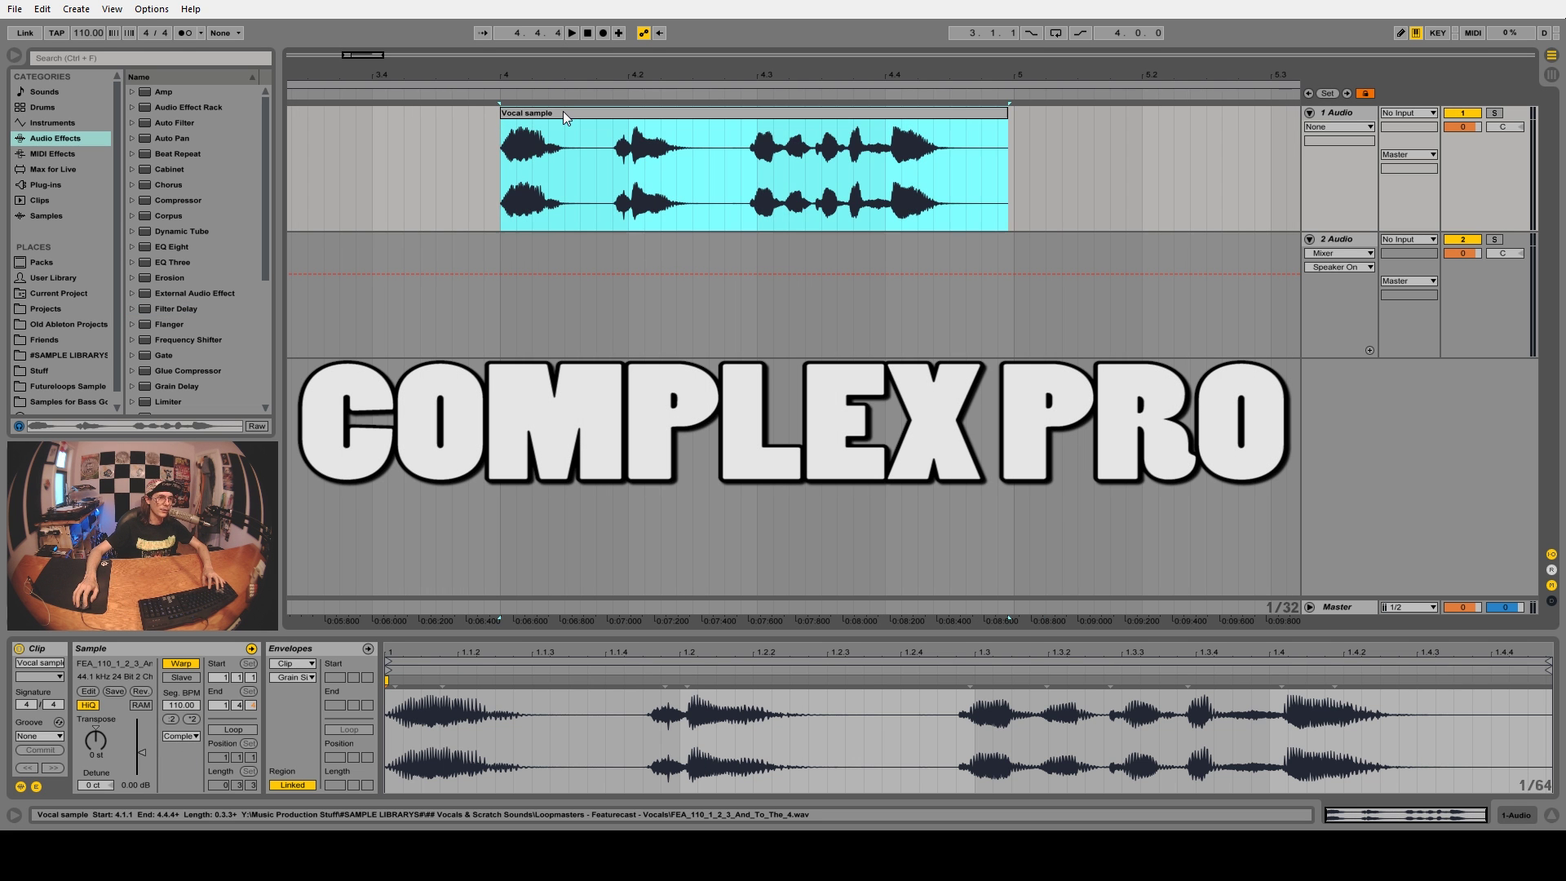
key(space)
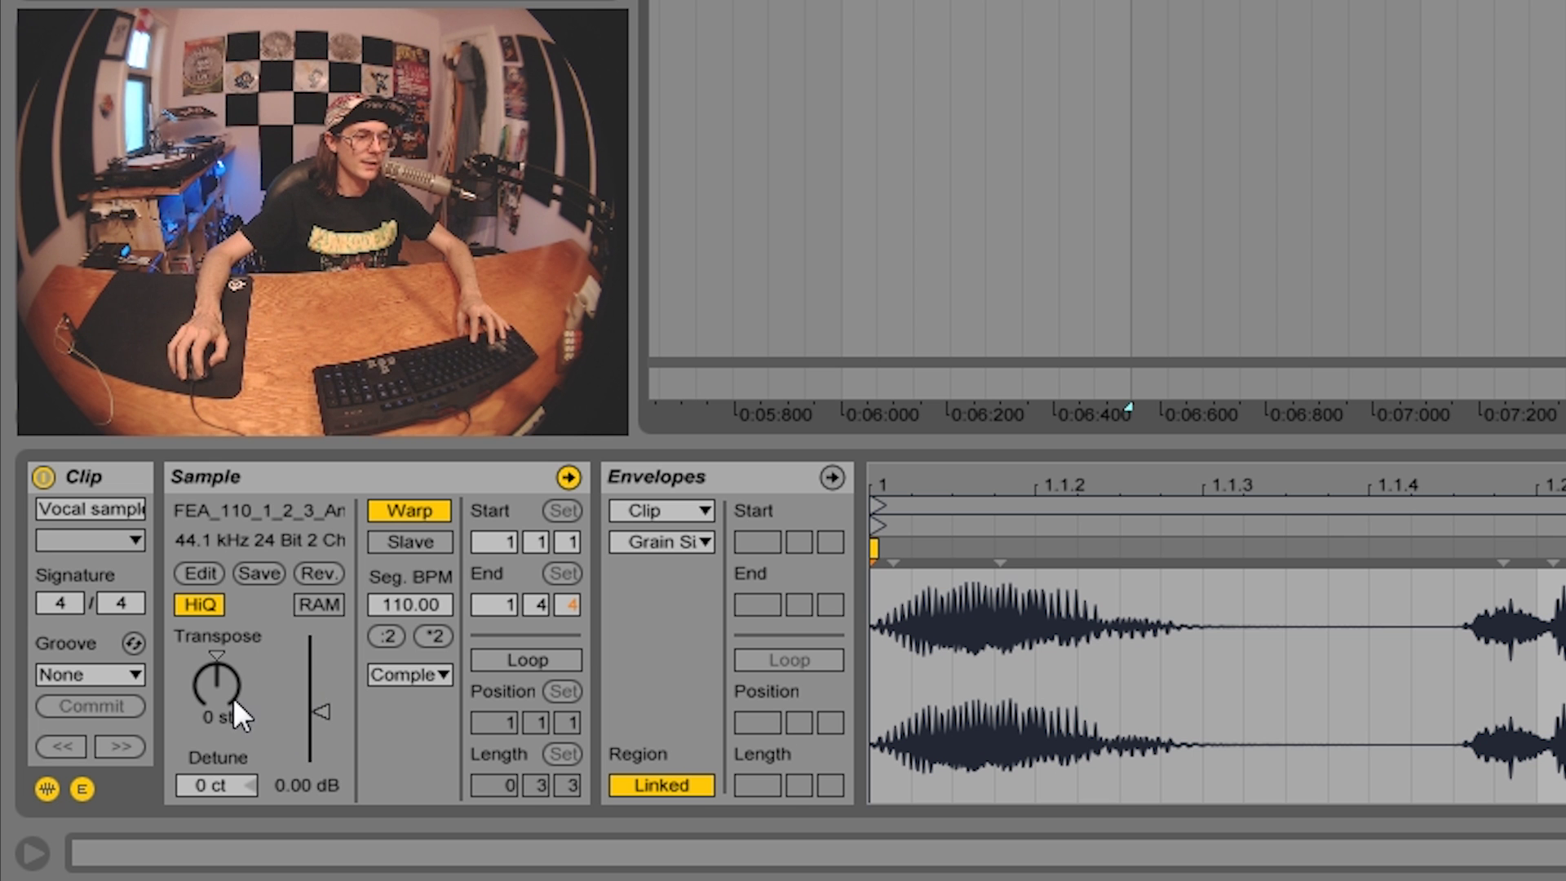
drag(103, 745, 102, 722)
drag(216, 685, 216, 628)
key(space)
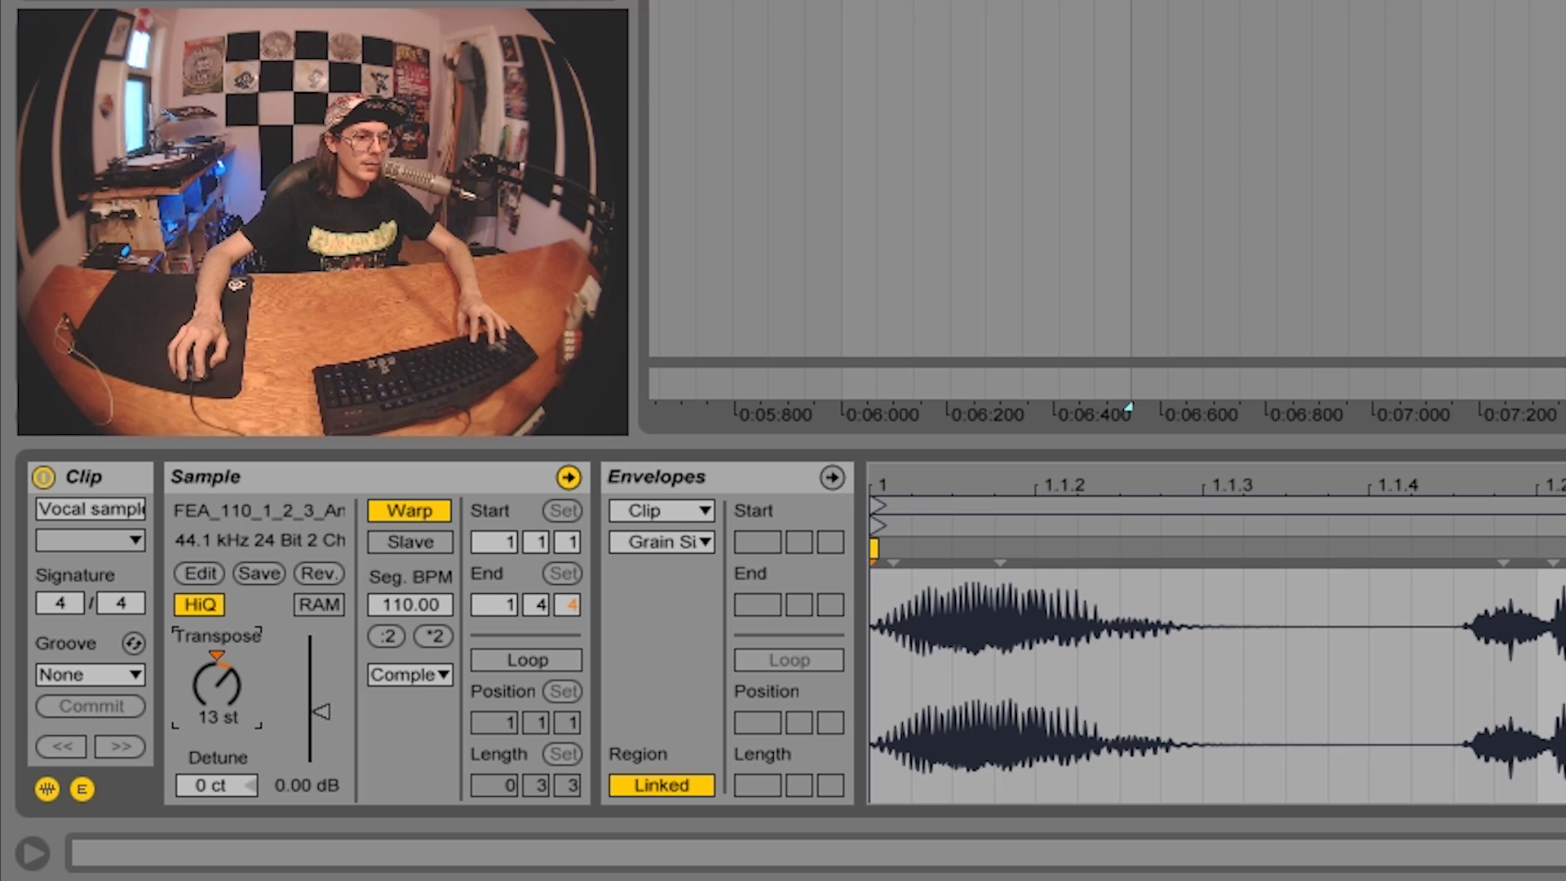
drag(218, 687, 219, 828)
key(space)
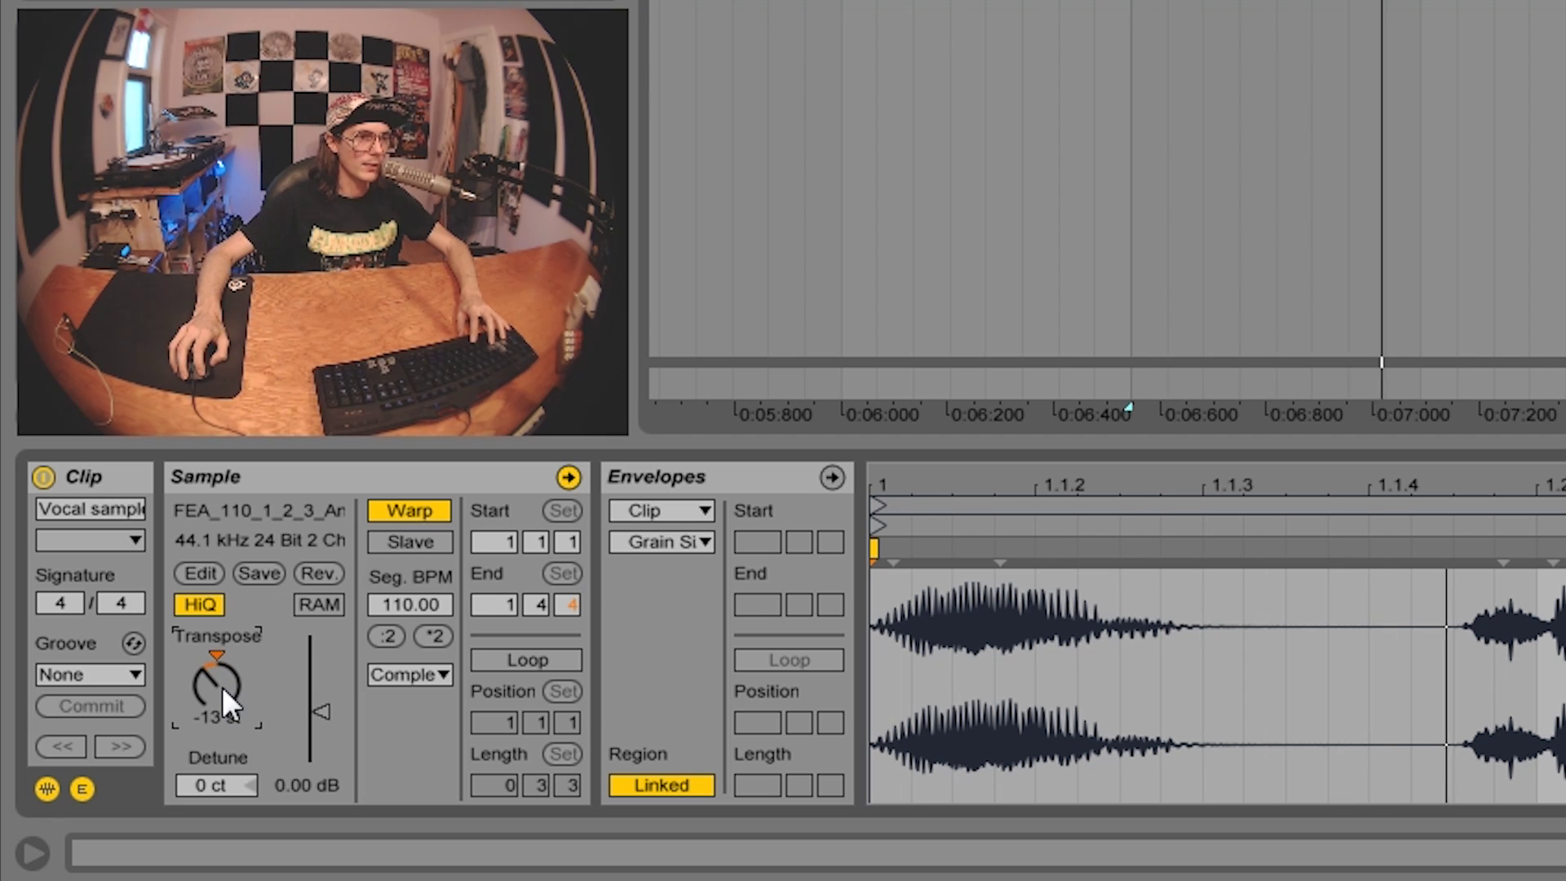
- Switch the vocal clip's warp mode to Complex Pro and play it transposed to 17 st
drag(222, 686, 221, 626)
click(410, 675)
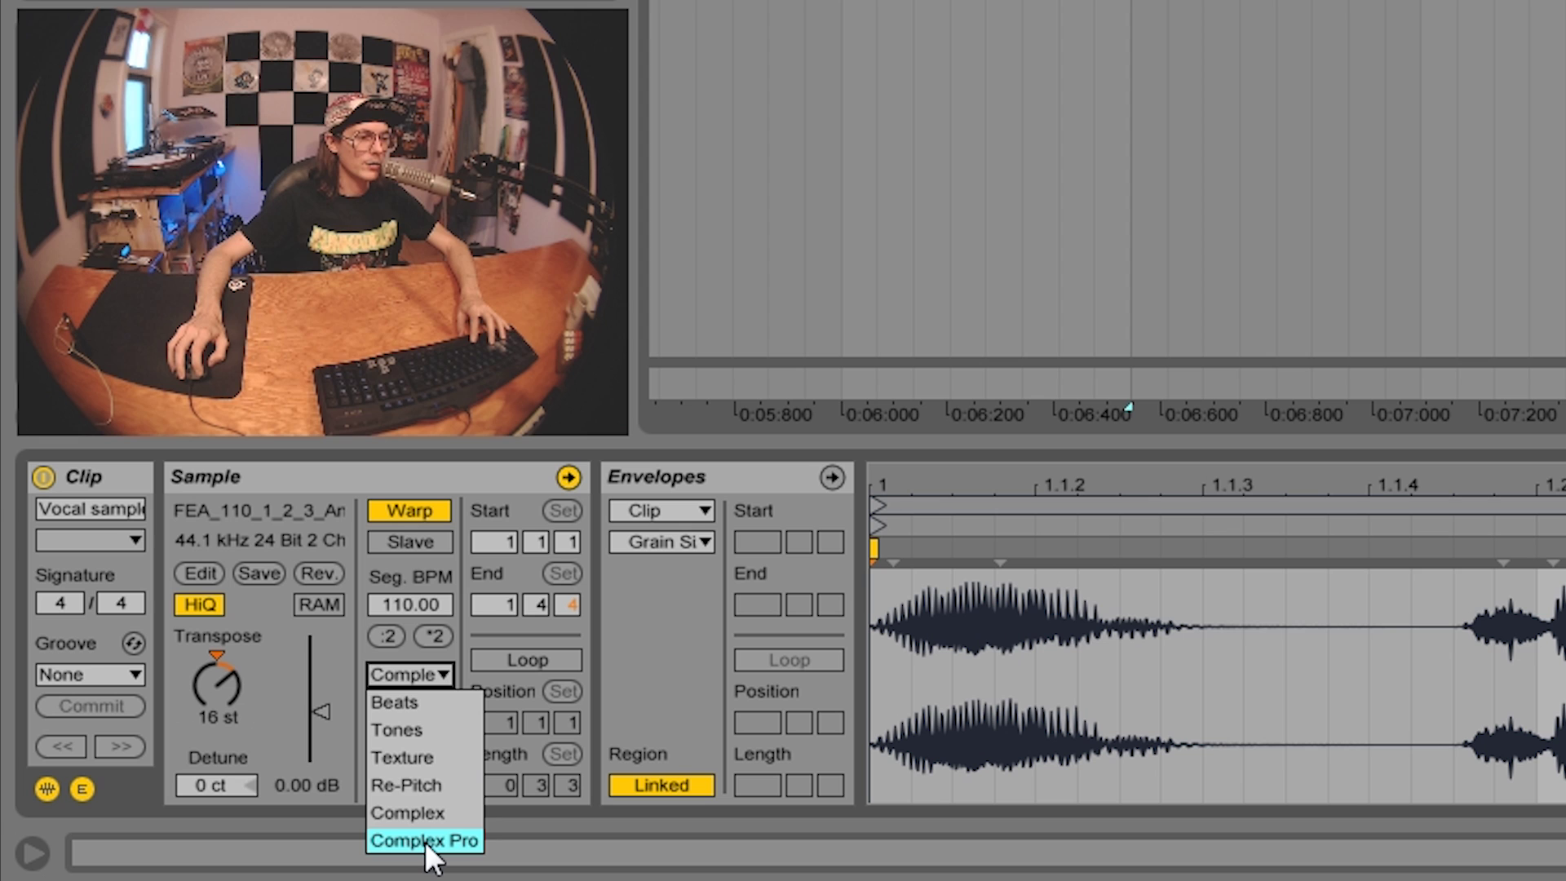
click(424, 840)
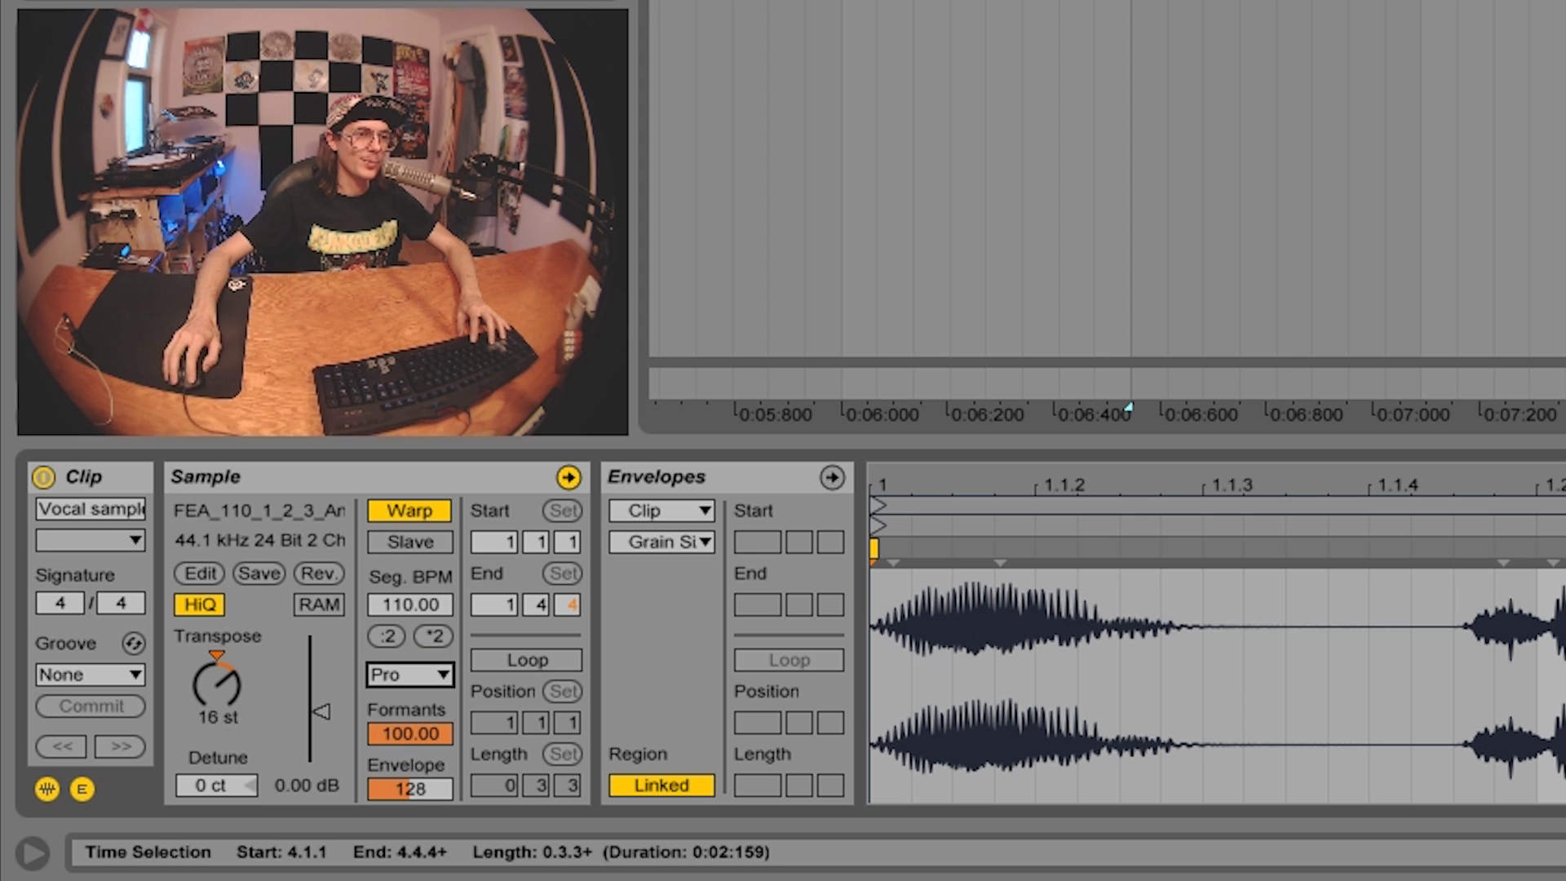
drag(216, 685, 216, 682)
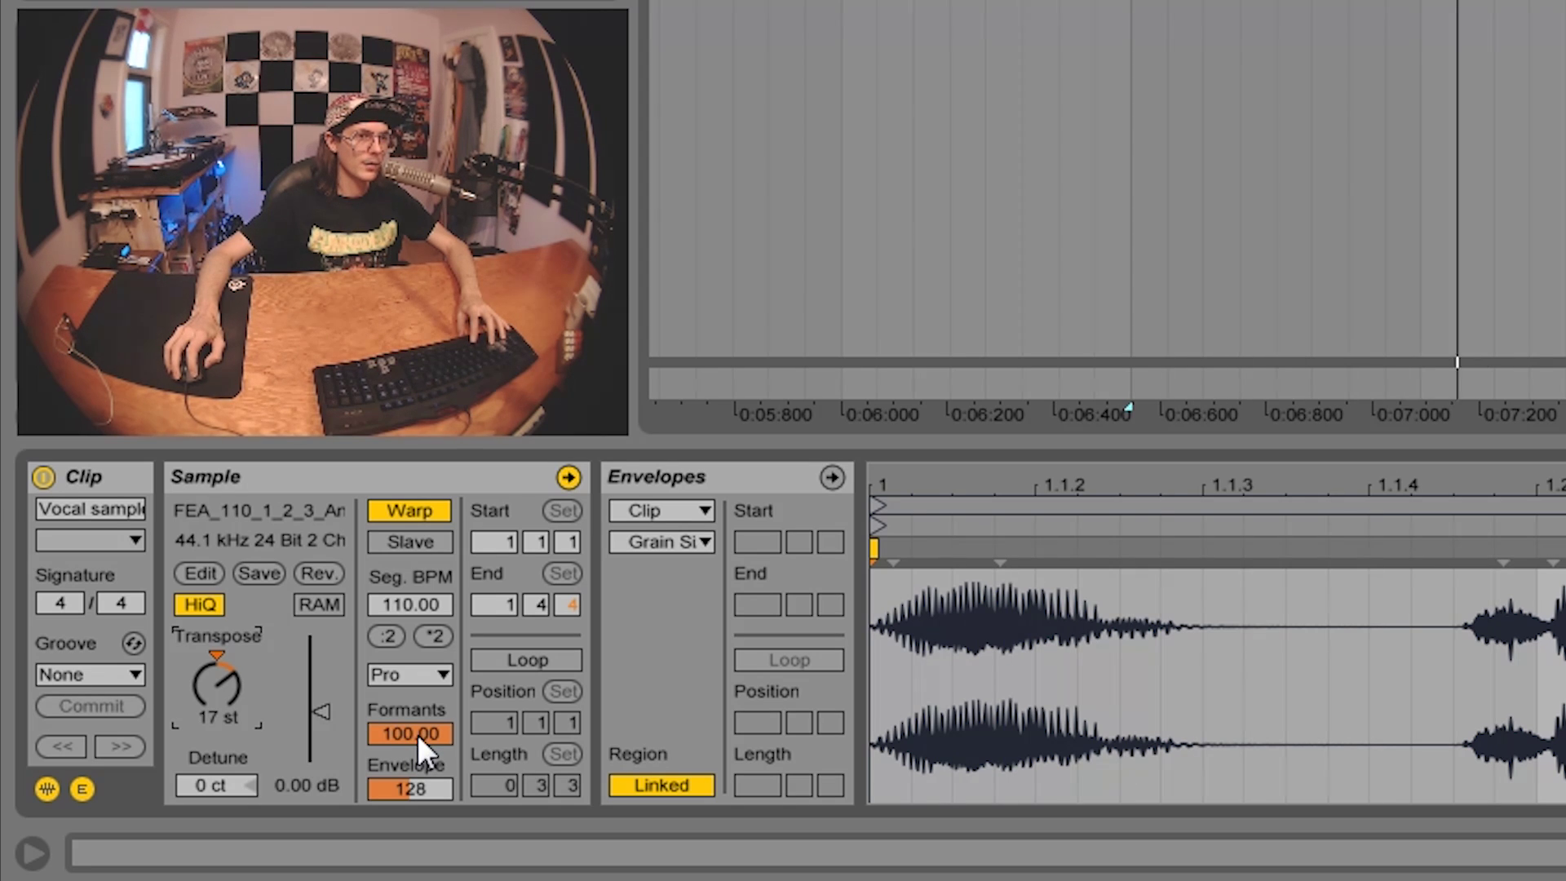
mouse_move(418, 734)
mouse_down()
mouse_move(418, 784)
mouse_move(418, 735)
mouse_up()
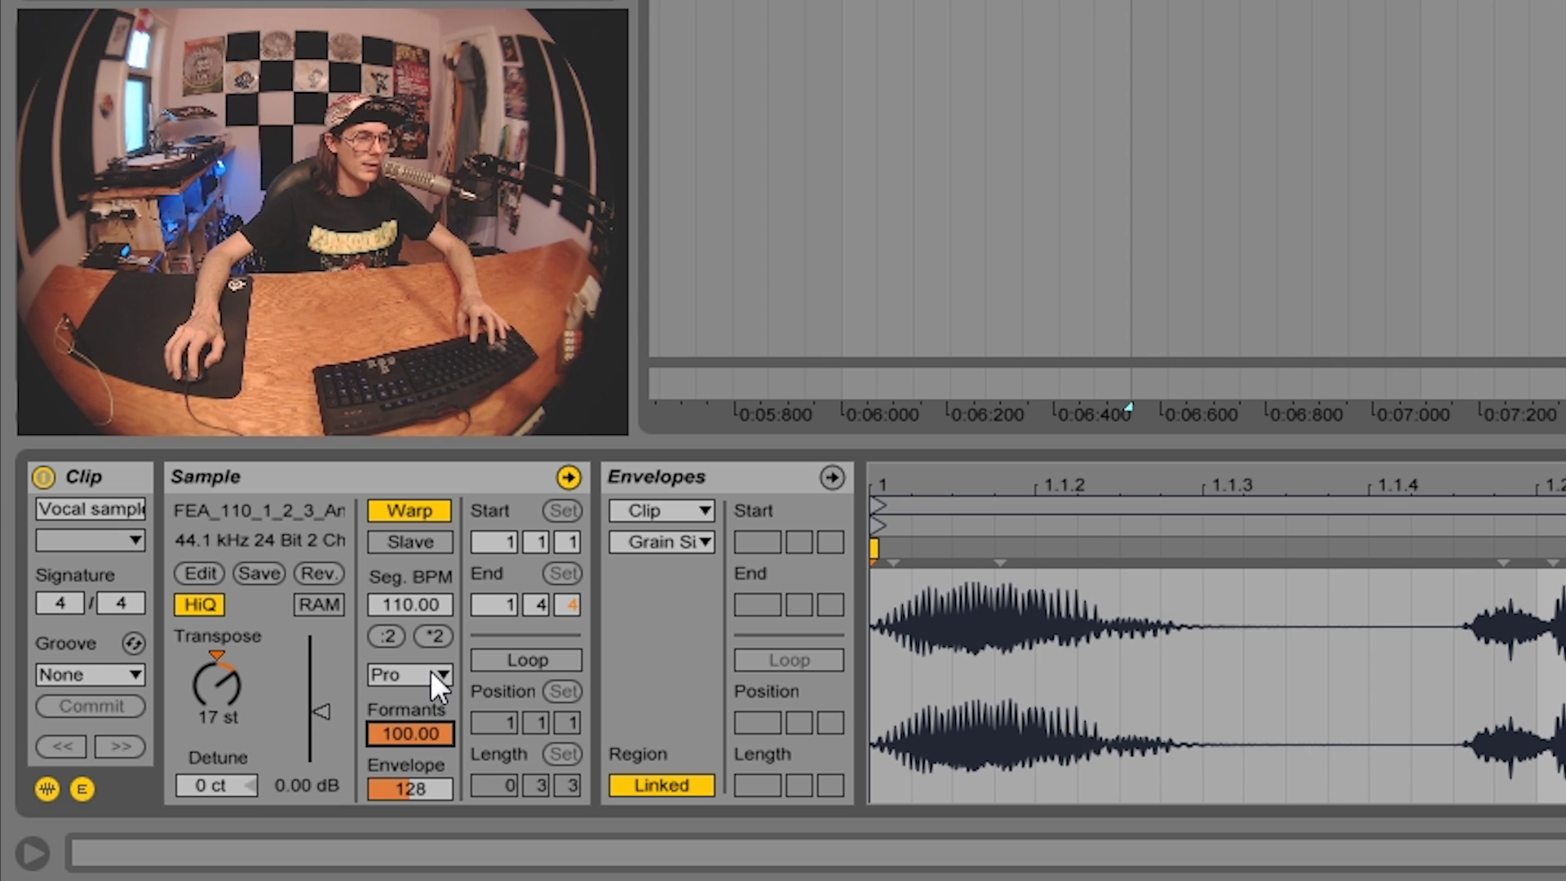
- Transpose the vocal clip to -5 st and compare the Complex warp mode with Complex Pro
click(214, 690)
drag(214, 690, 213, 726)
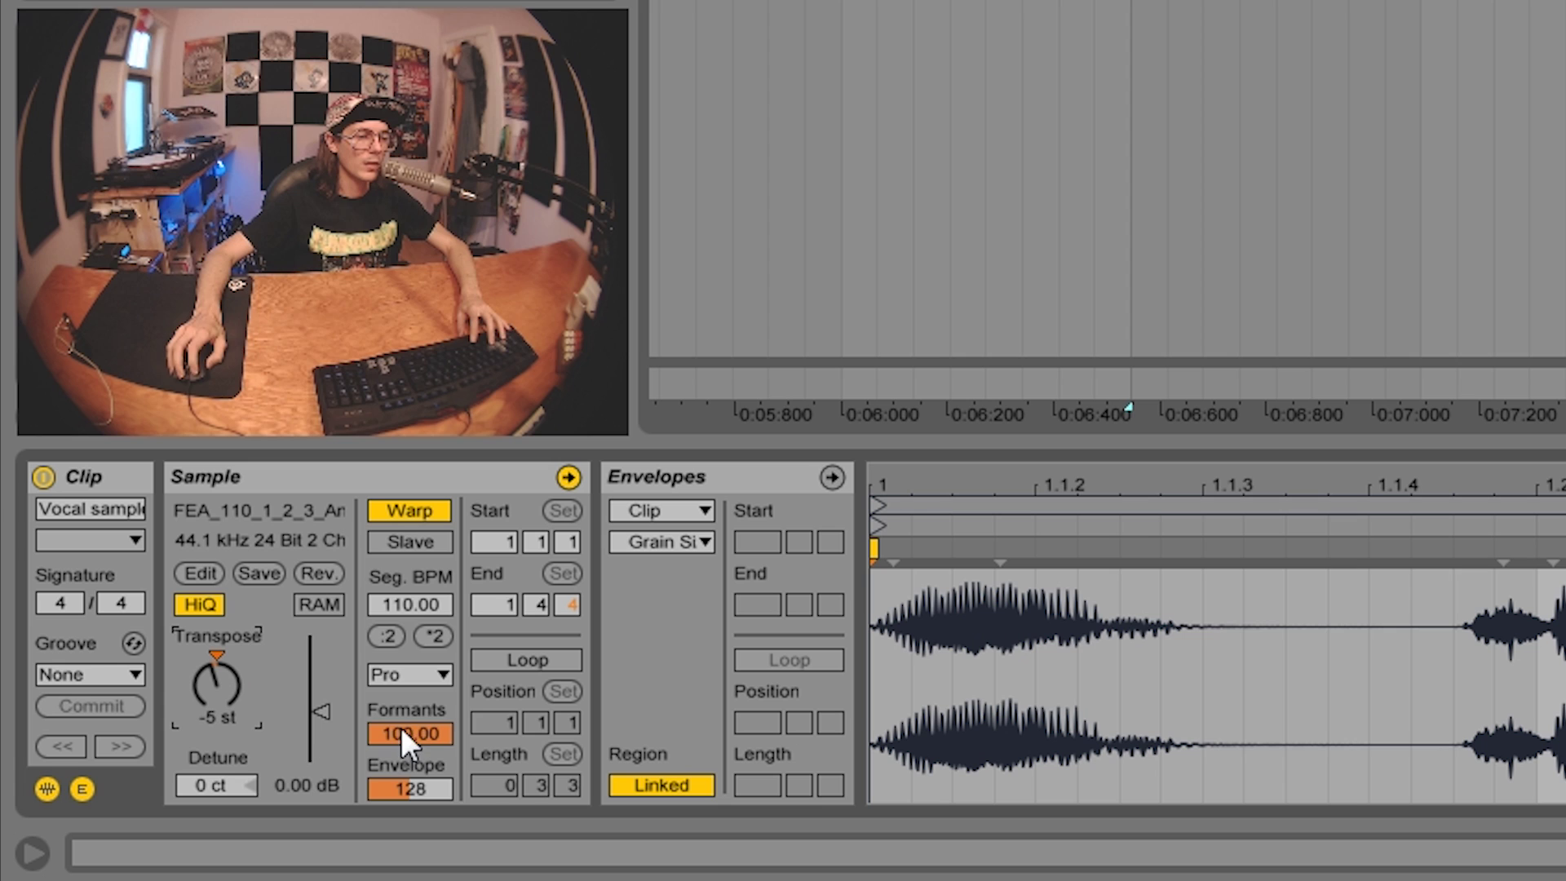
click(429, 674)
click(414, 820)
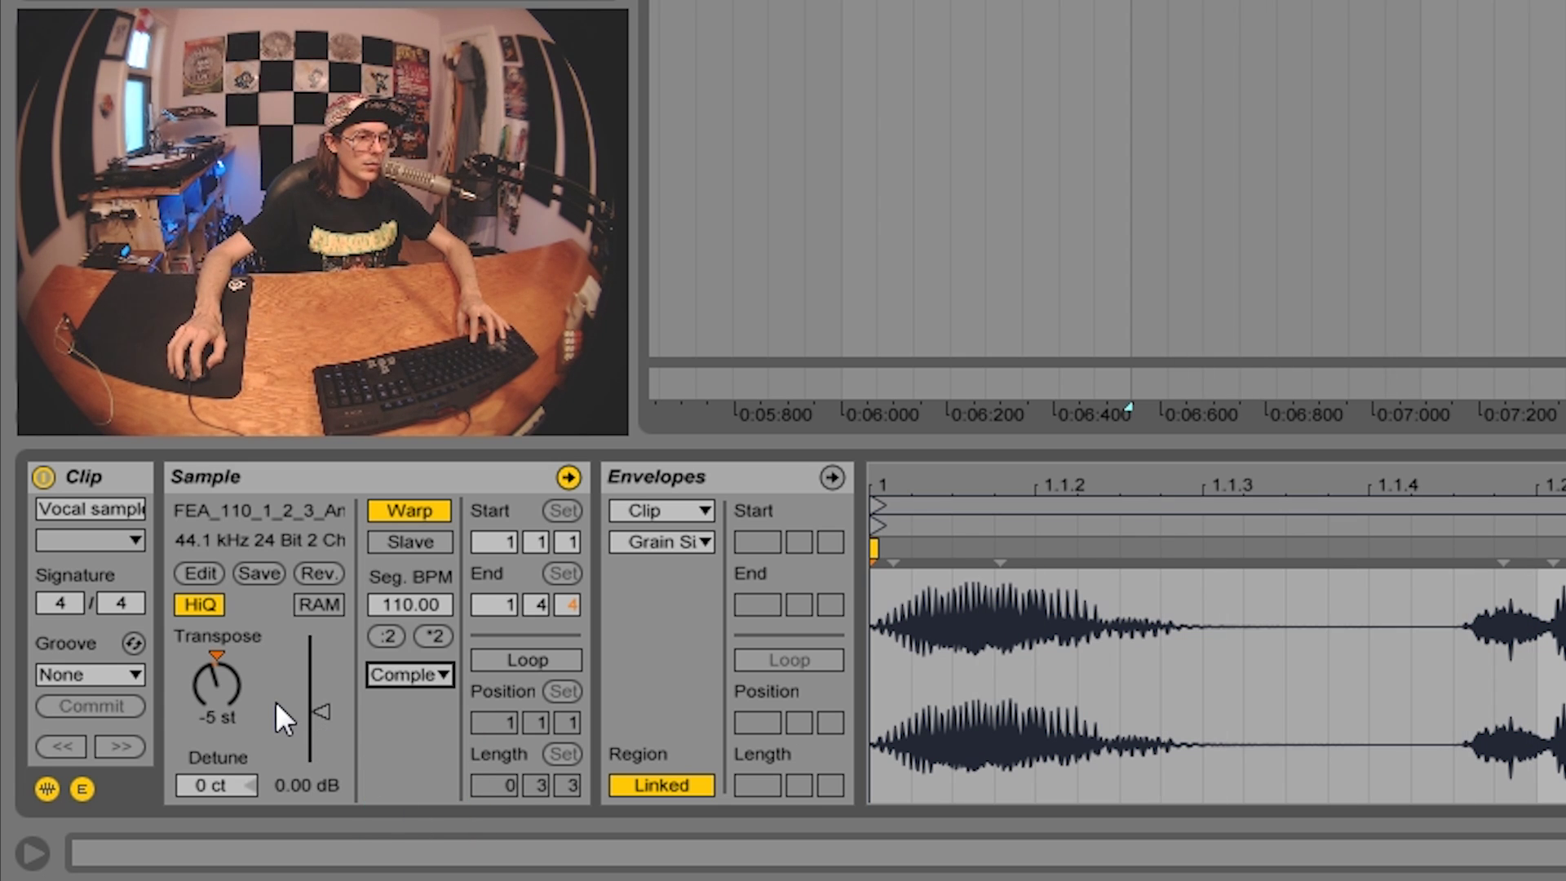
click(400, 677)
click(409, 826)
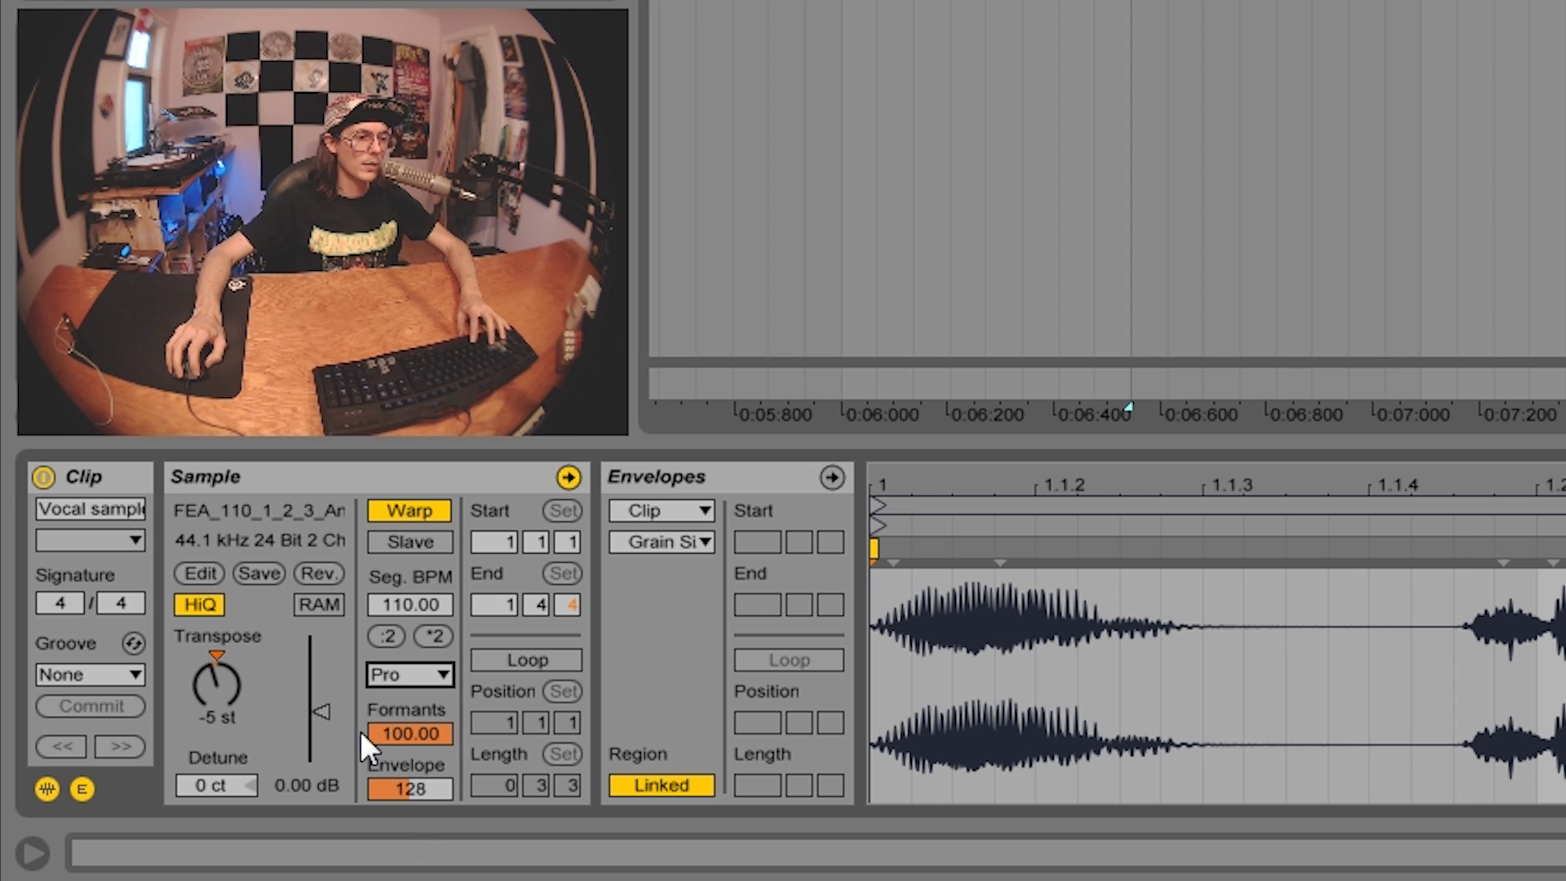
- Transpose the vocal clip to 8 st and compare Complex with Complex Pro again, ending on Complex Pro
drag(213, 683, 213, 653)
click(383, 675)
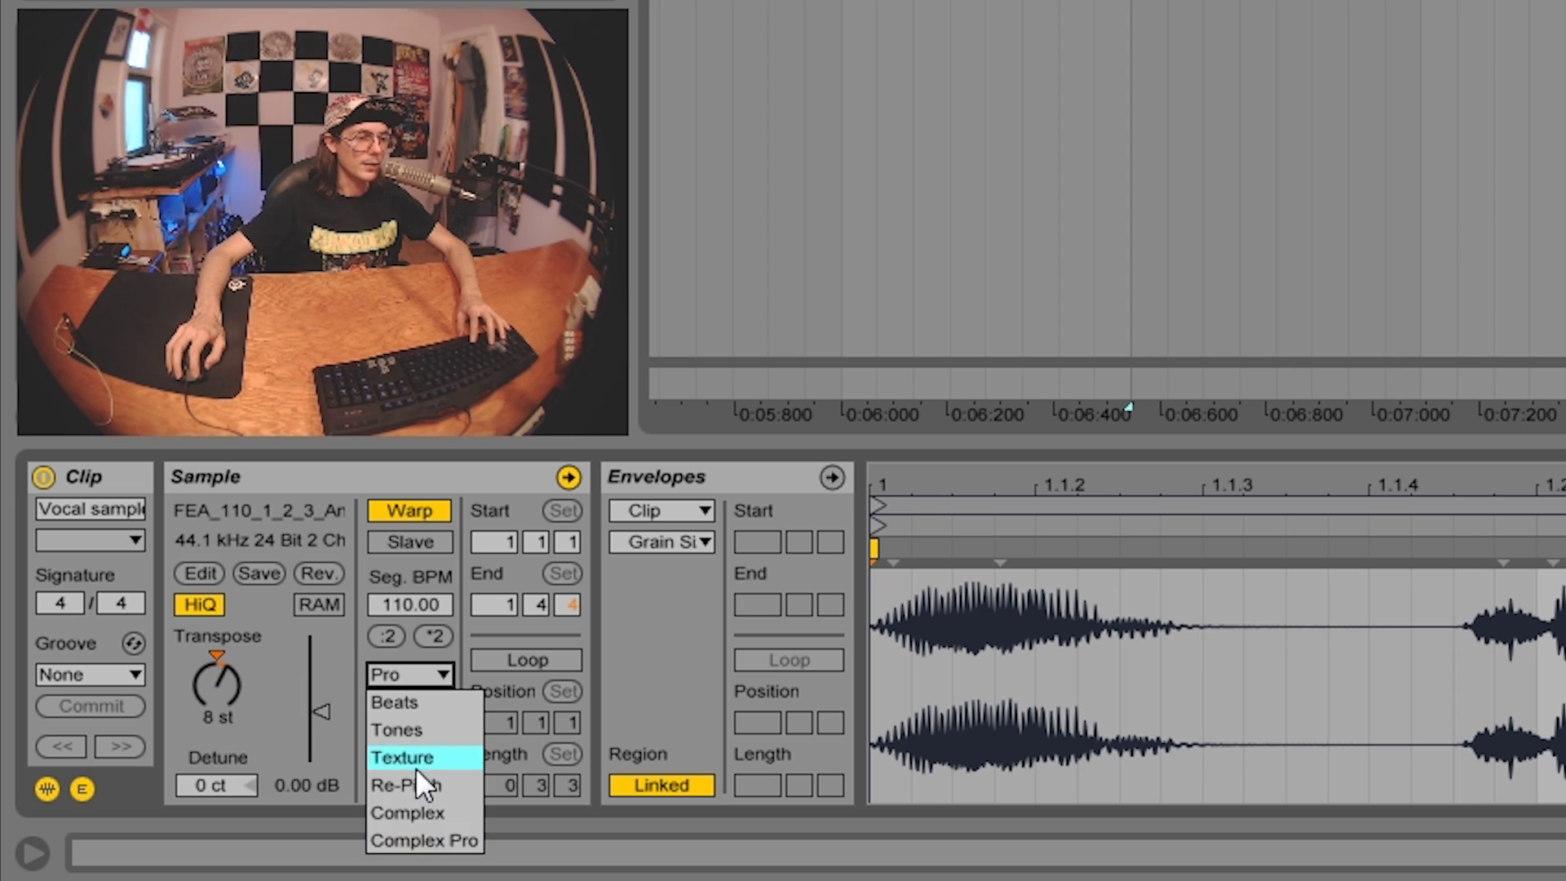
click(427, 819)
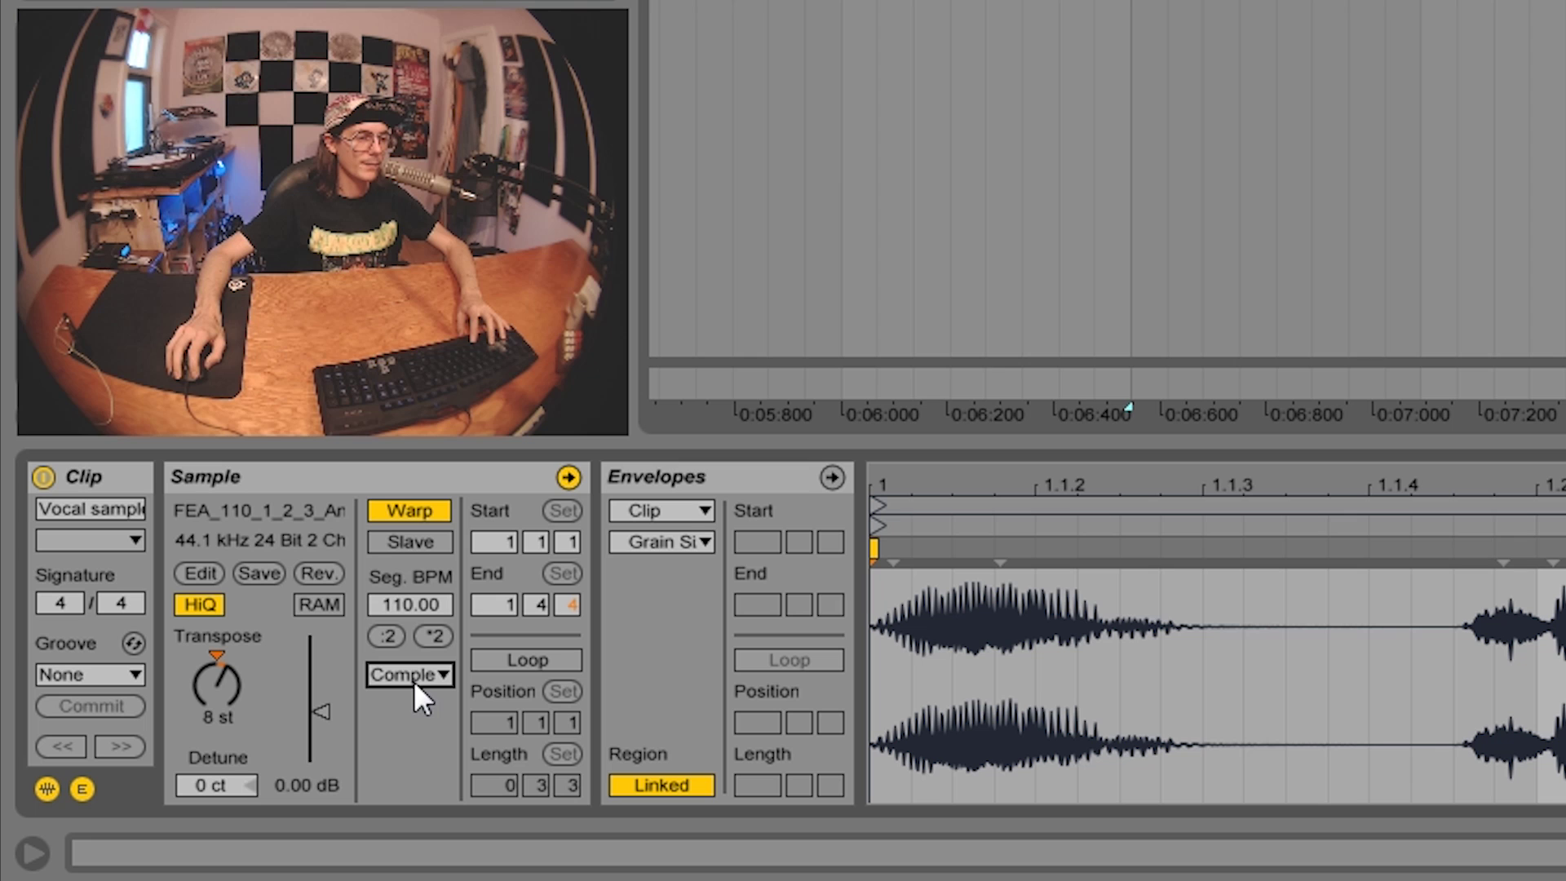
click(413, 673)
click(420, 841)
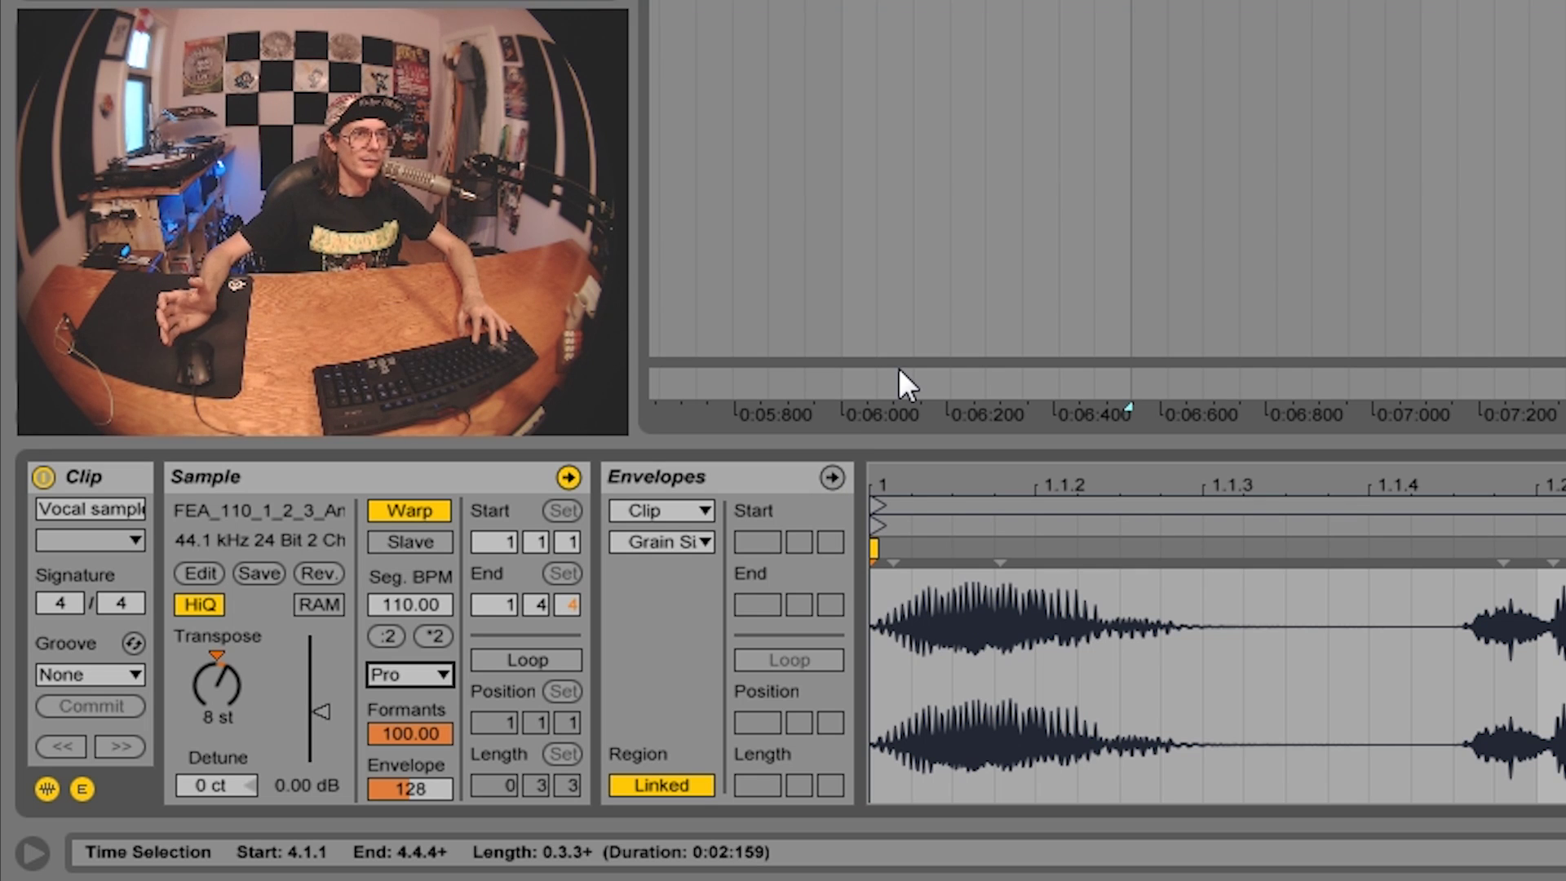
- Play the vocal clip with different Complex Pro Envelope values, including 225, 23 and 8
drag(413, 790, 413, 848)
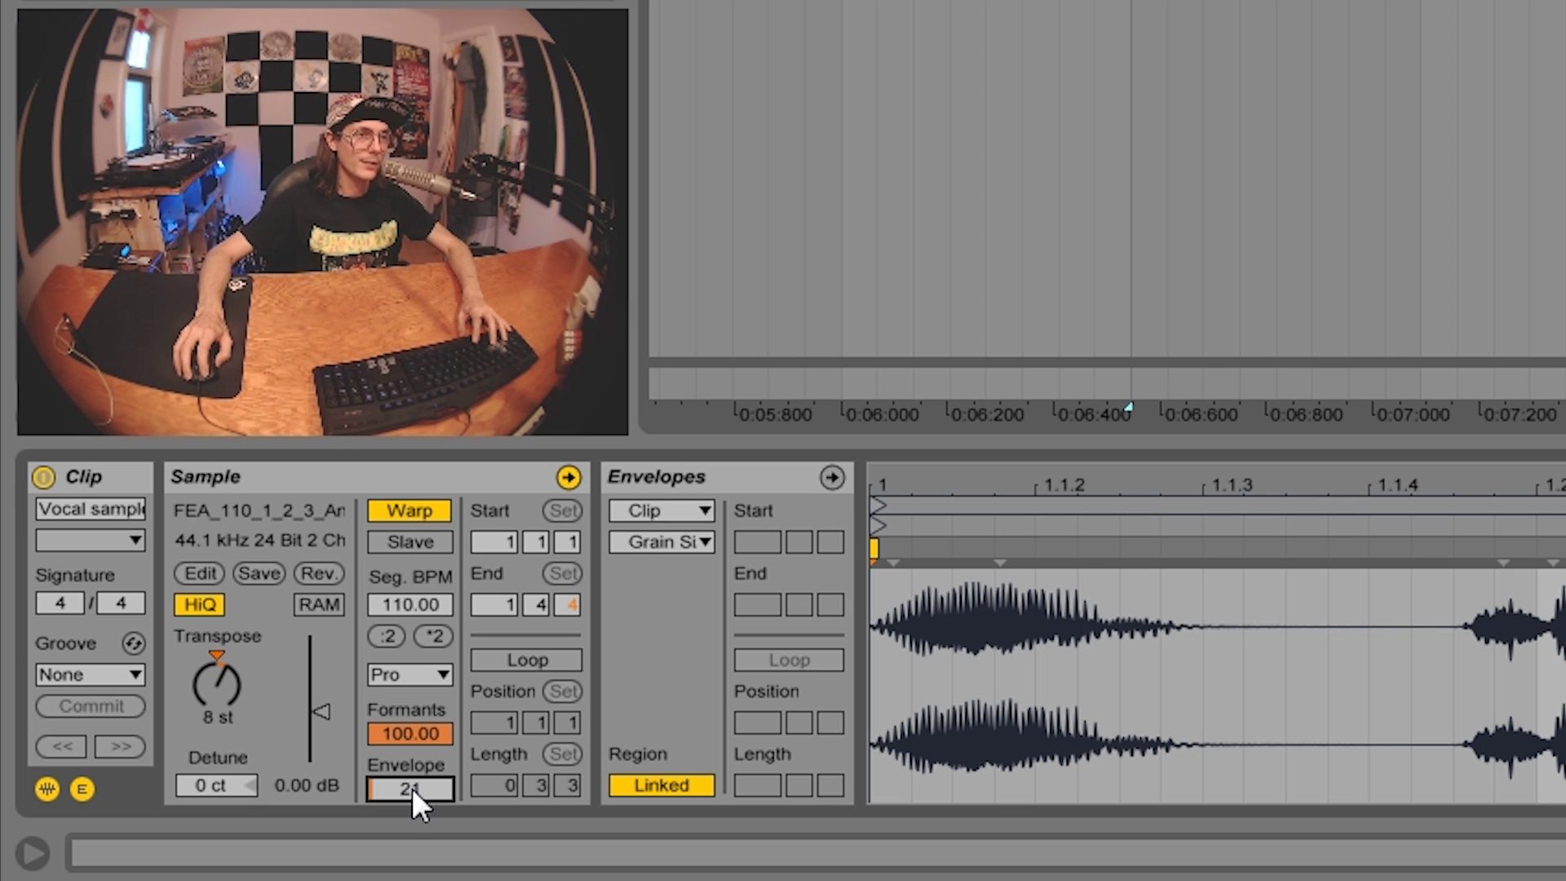
drag(412, 789, 413, 661)
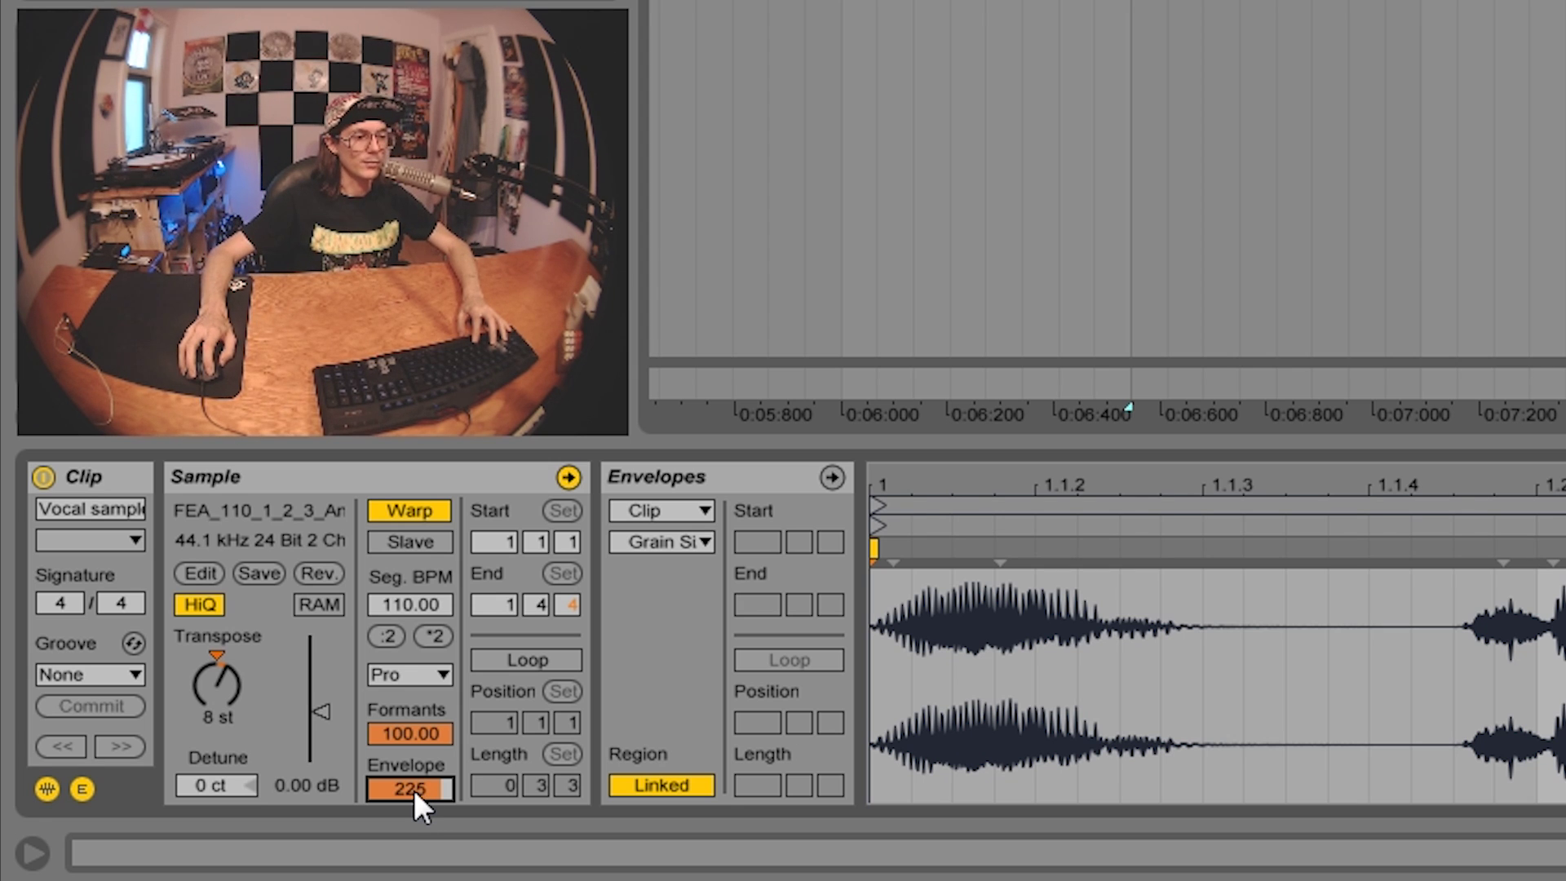
key(space)
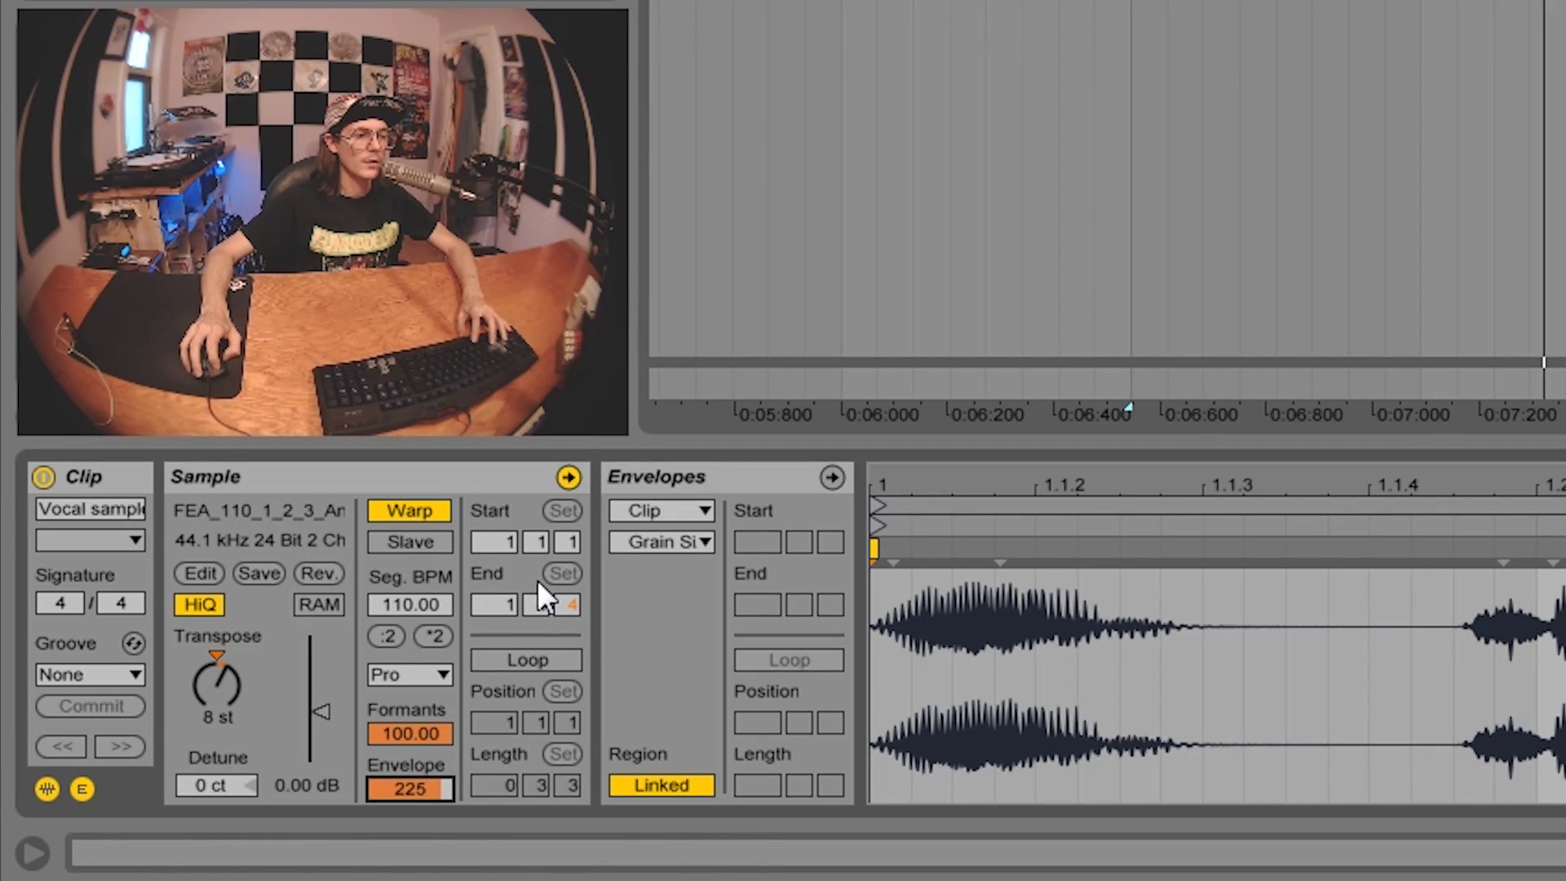
drag(410, 790, 409, 849)
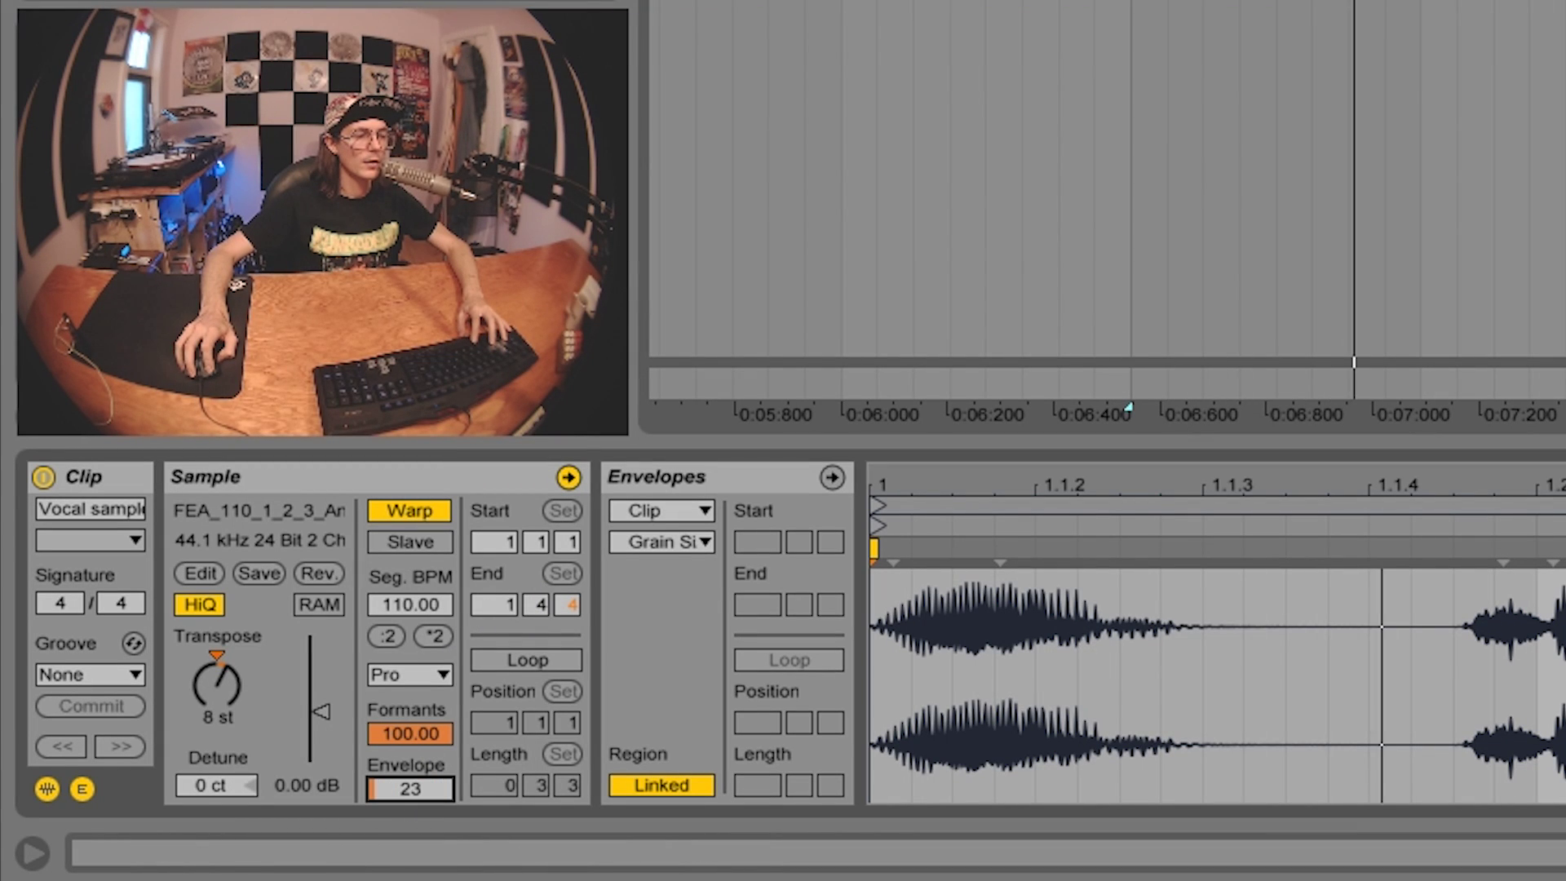
mouse_move(409, 788)
mouse_down()
mouse_move(409, 737)
mouse_move(409, 794)
mouse_up()
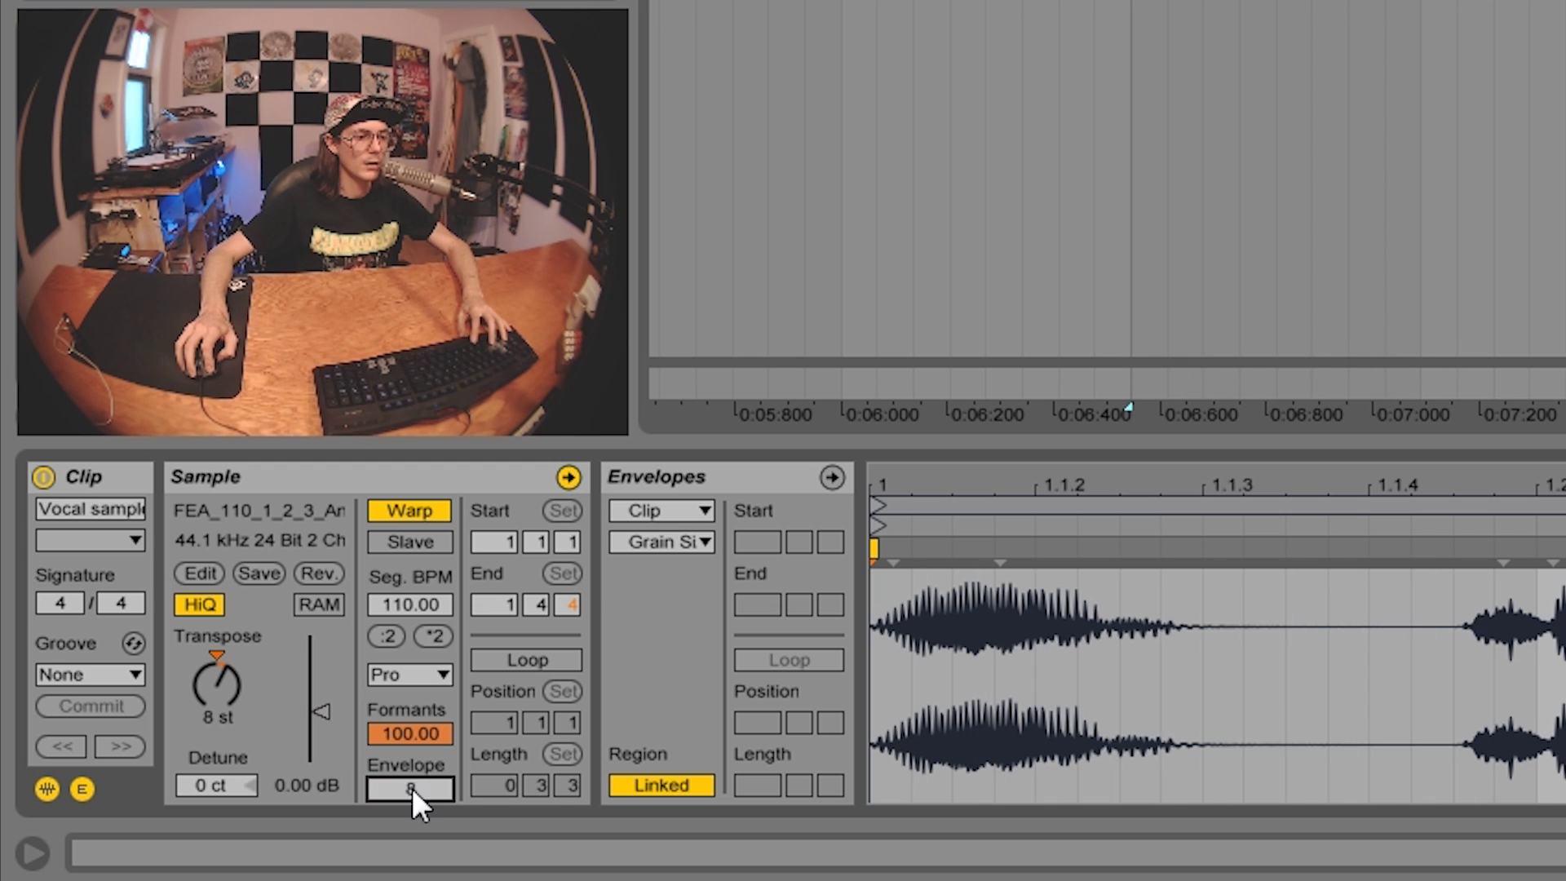
drag(410, 788, 409, 845)
- Transpose the vocal clip to -7 st, try Envelope values of 256 and 8, and settle on 141
drag(216, 685, 216, 710)
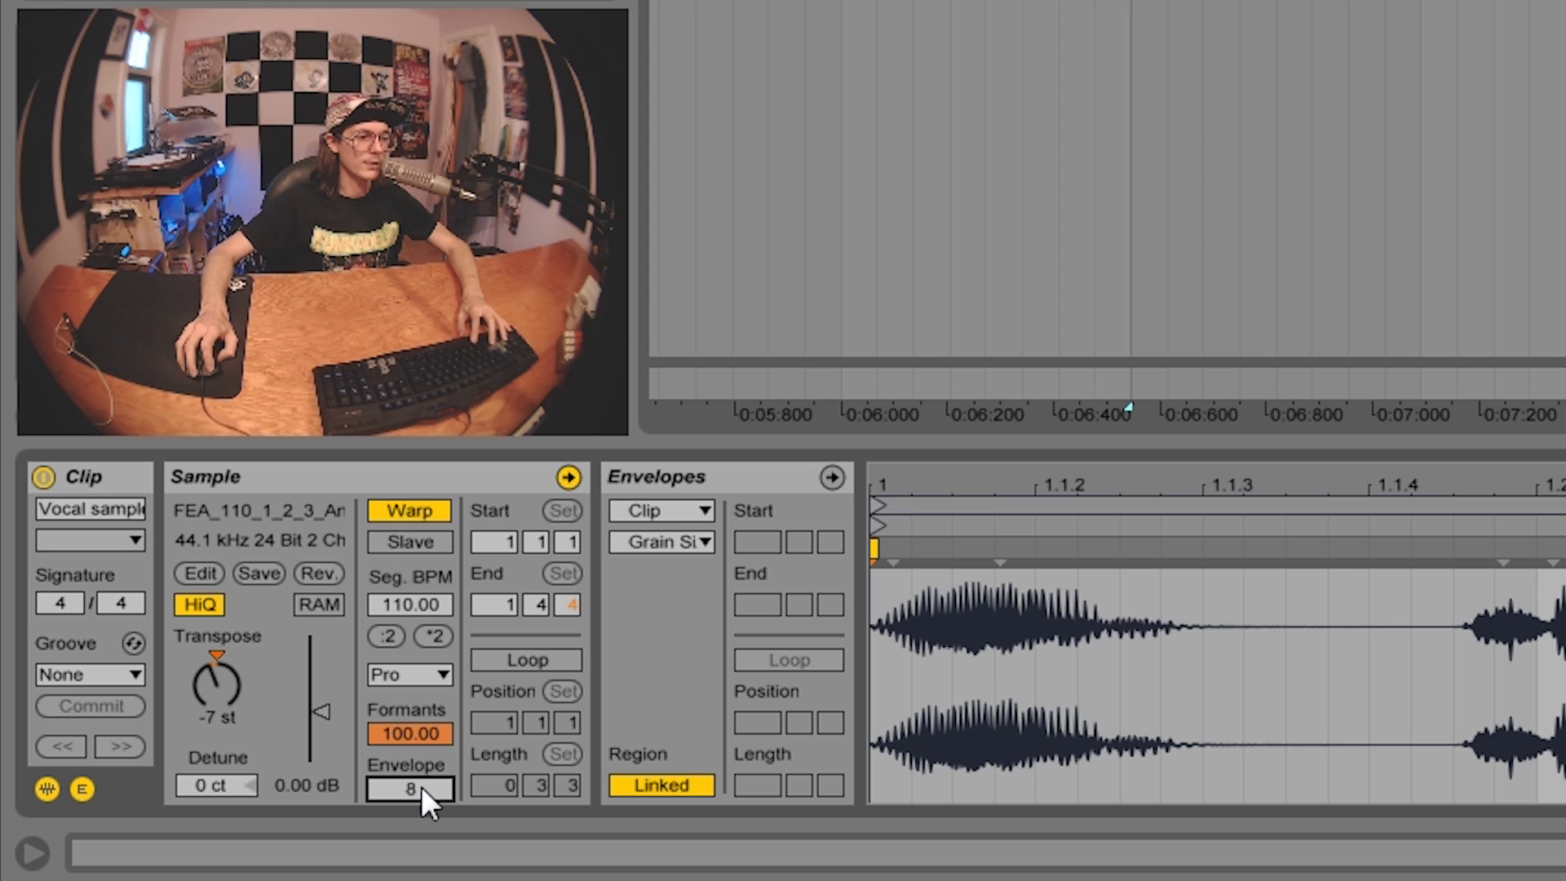
drag(410, 788, 410, 734)
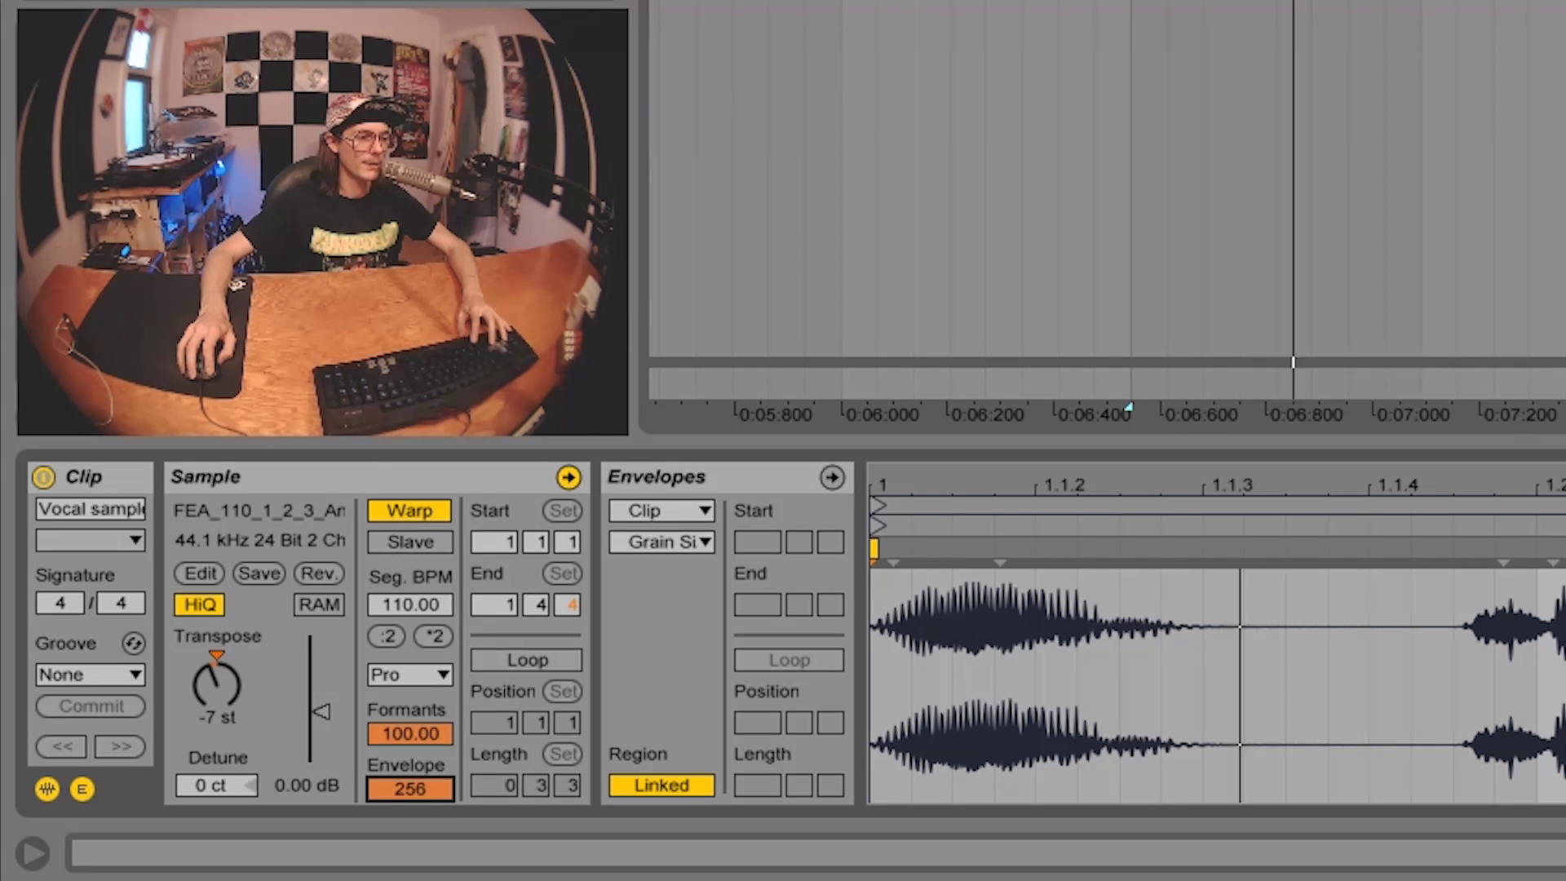
drag(410, 788, 410, 844)
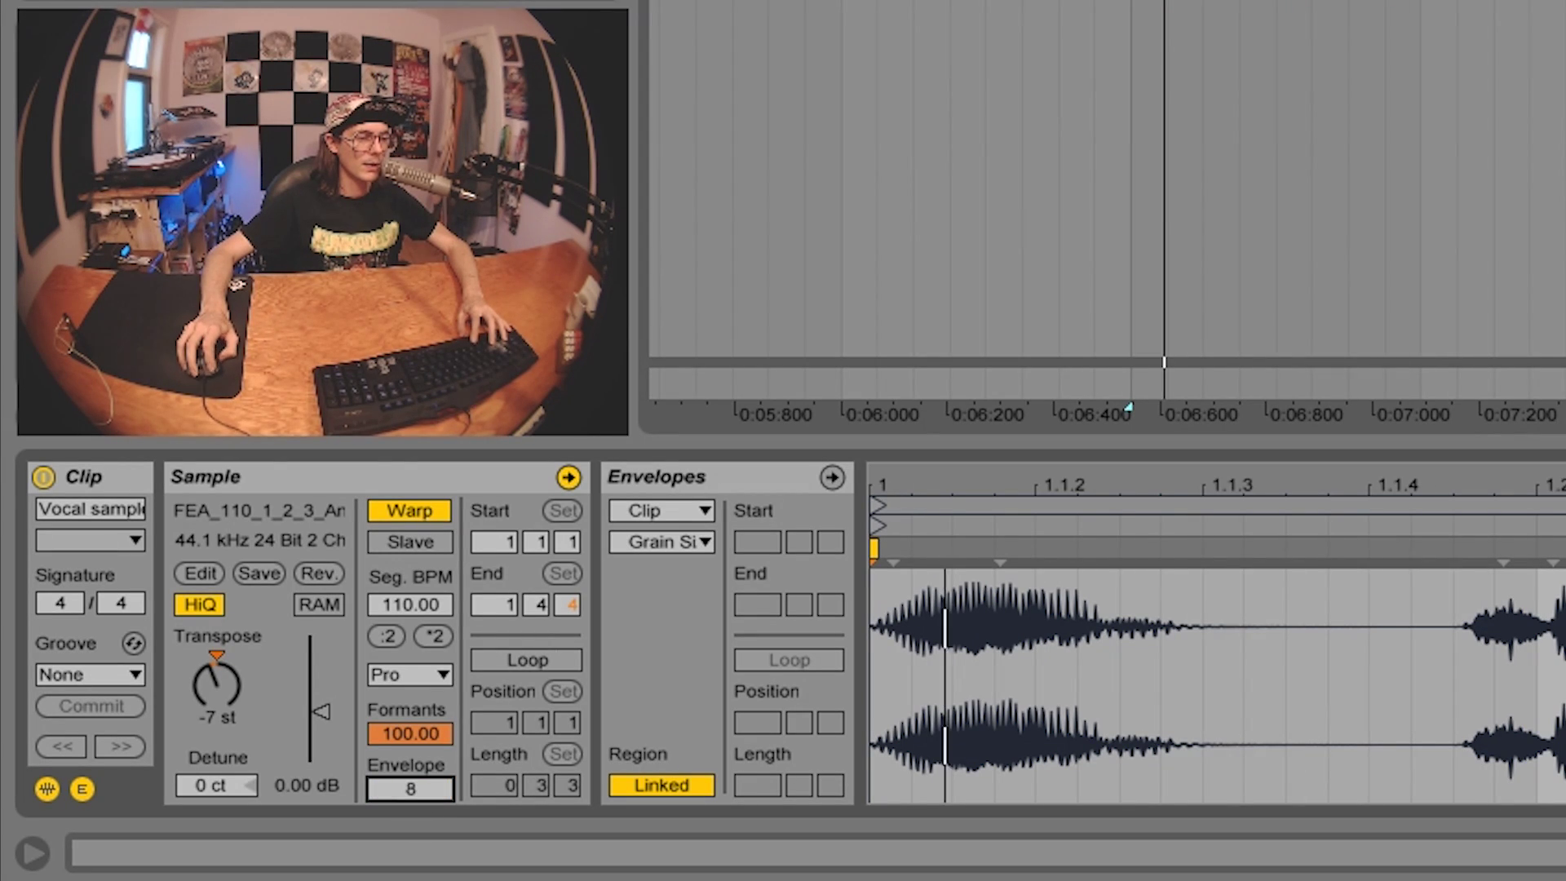
drag(410, 788, 410, 750)
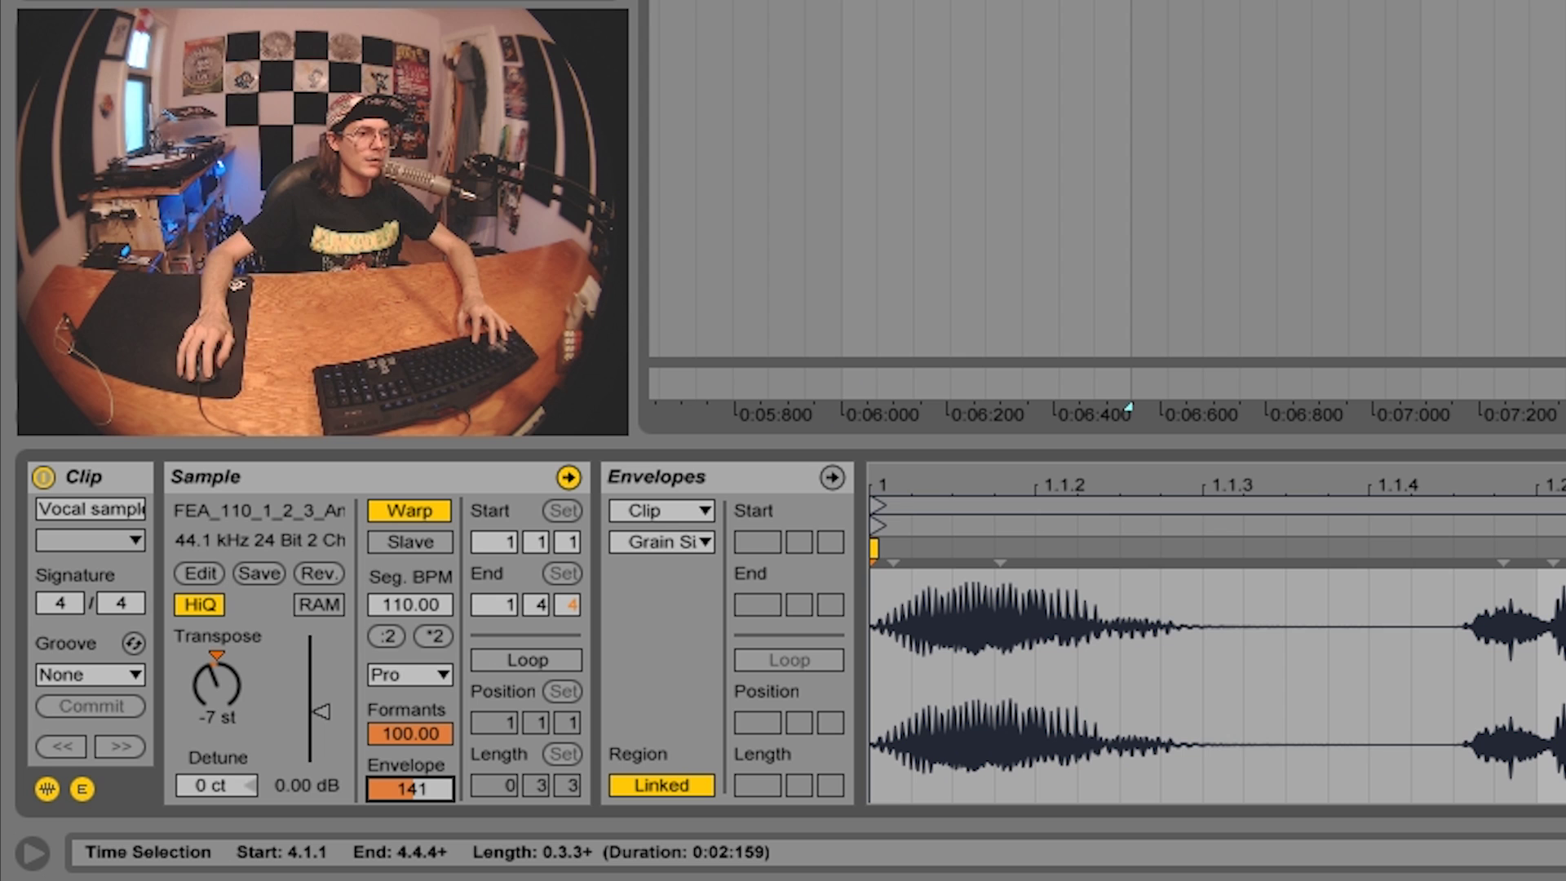
click(1142, 6)
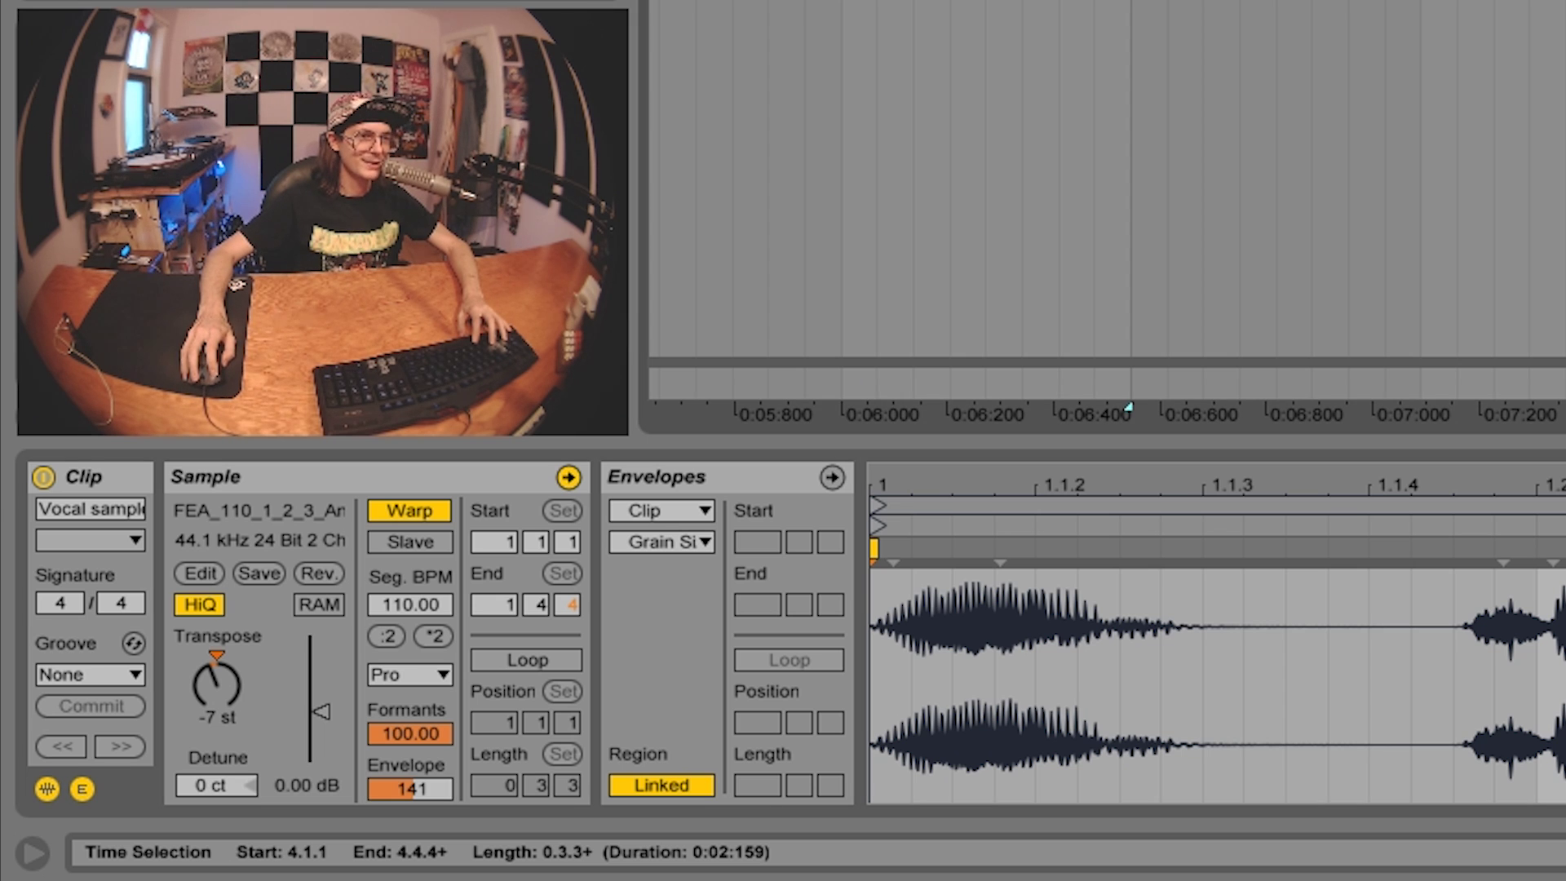
drag(1131, 6, 1565, 7)
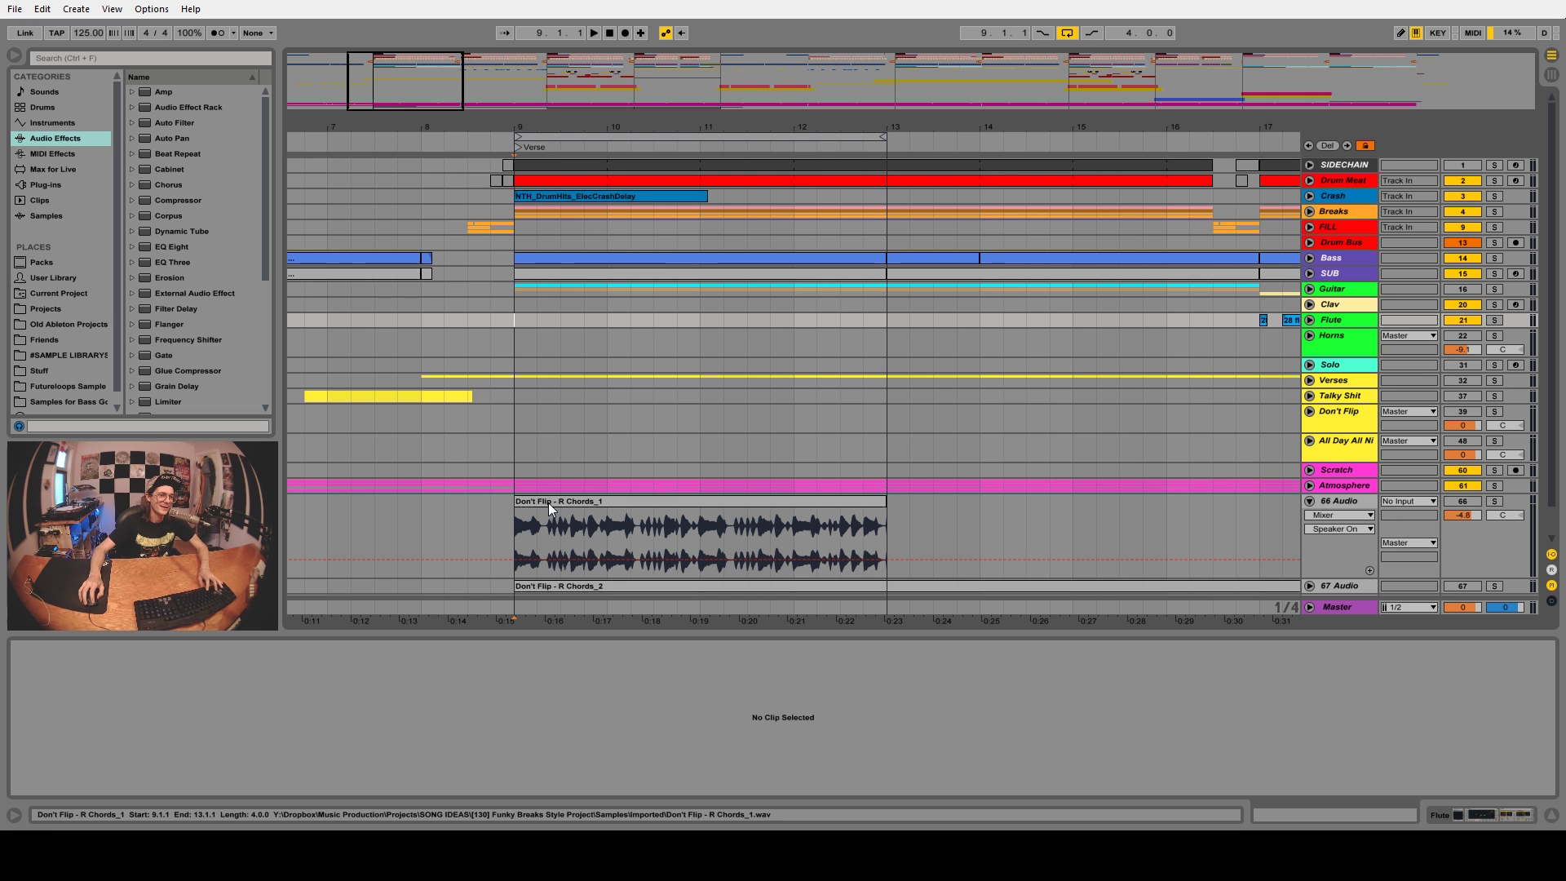
- Play the song from 9.1.1 to listen to the Don't Flip - R Chords_1 clip in the arrangement
click(540, 503)
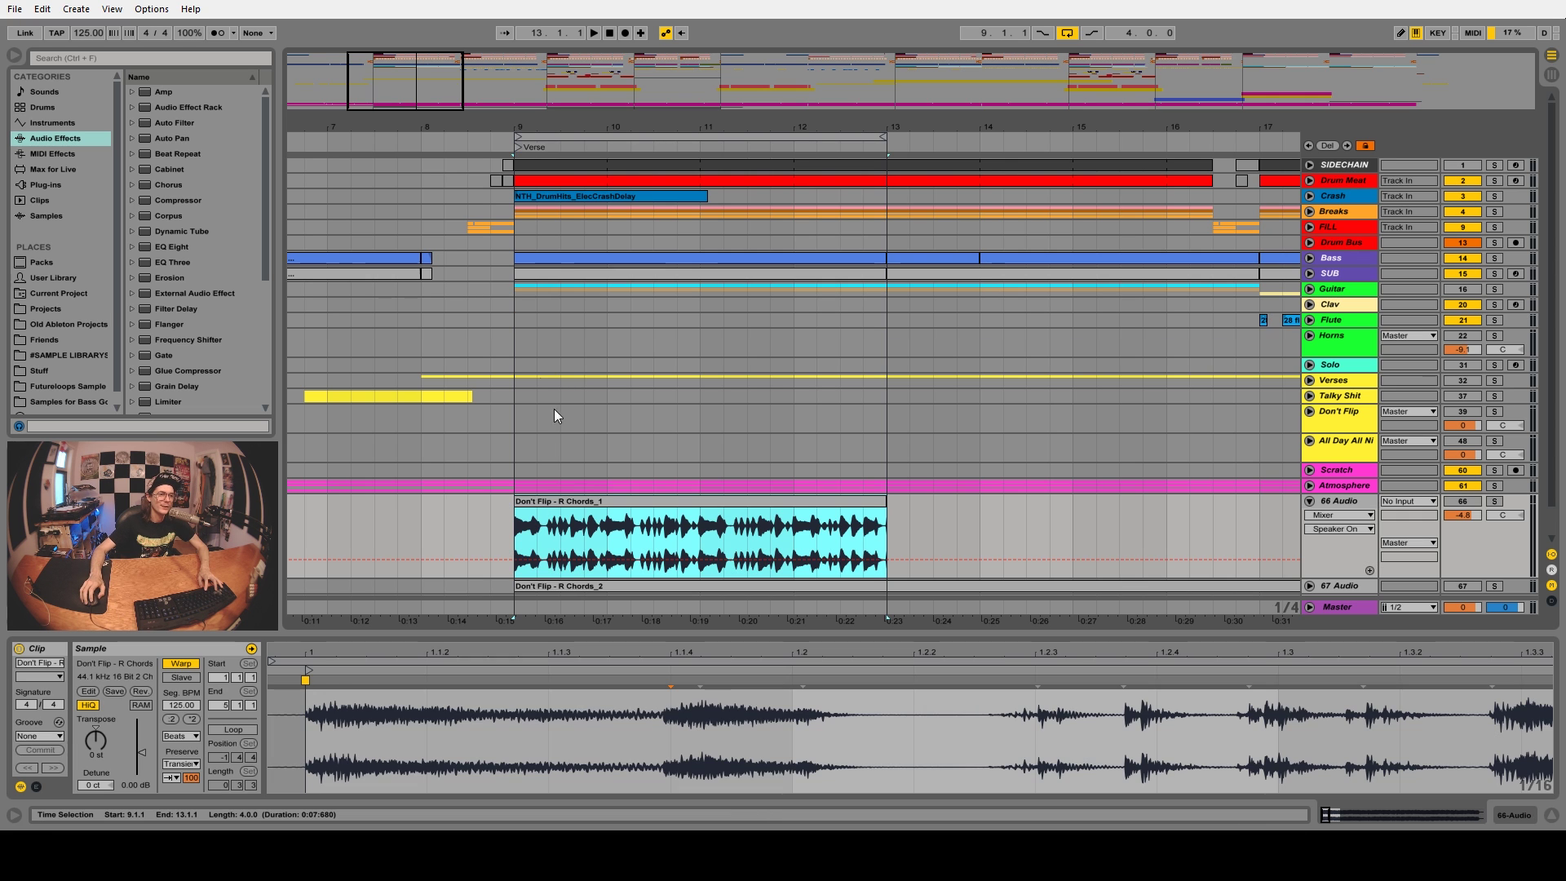
click(519, 405)
key(space)
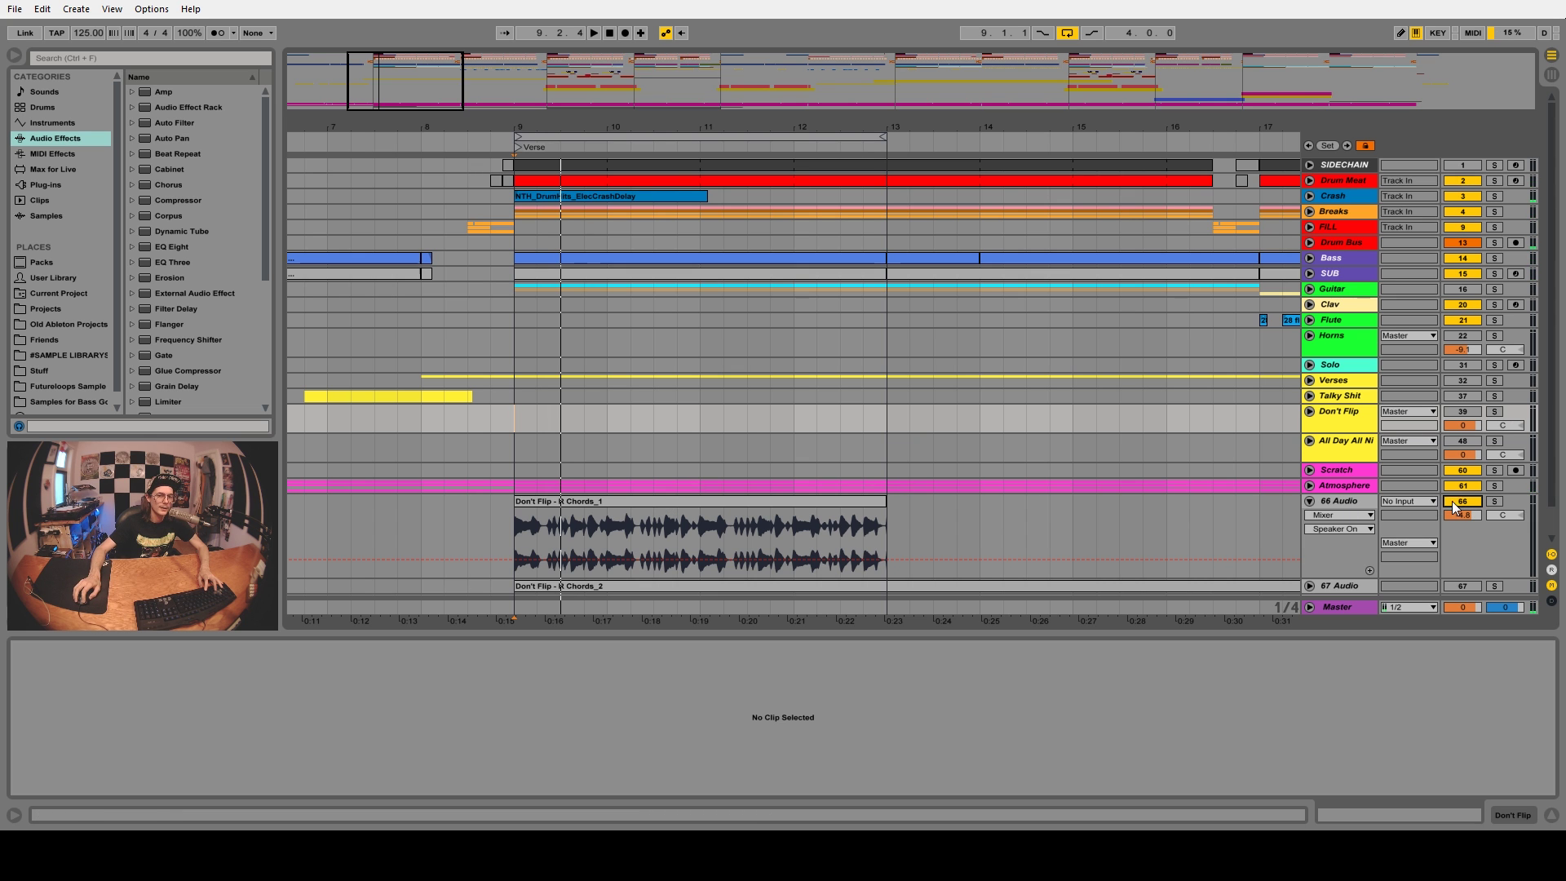
key(space)
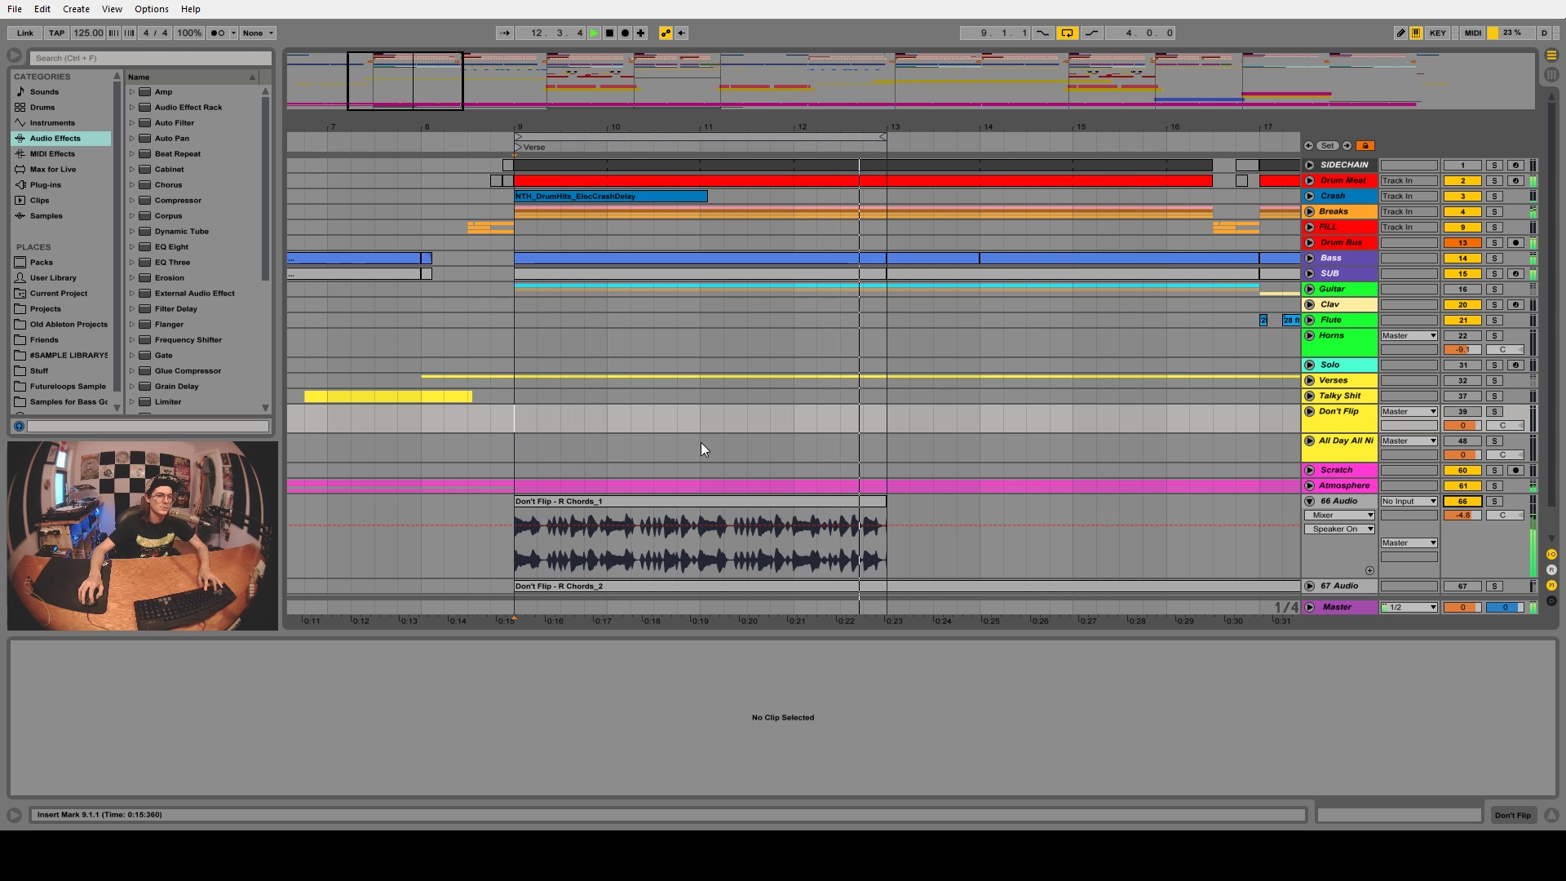
key(space)
- Select the Don't Flip - R Chords_1 clip and set its warp mode to Beats with transient looping off
click(631, 502)
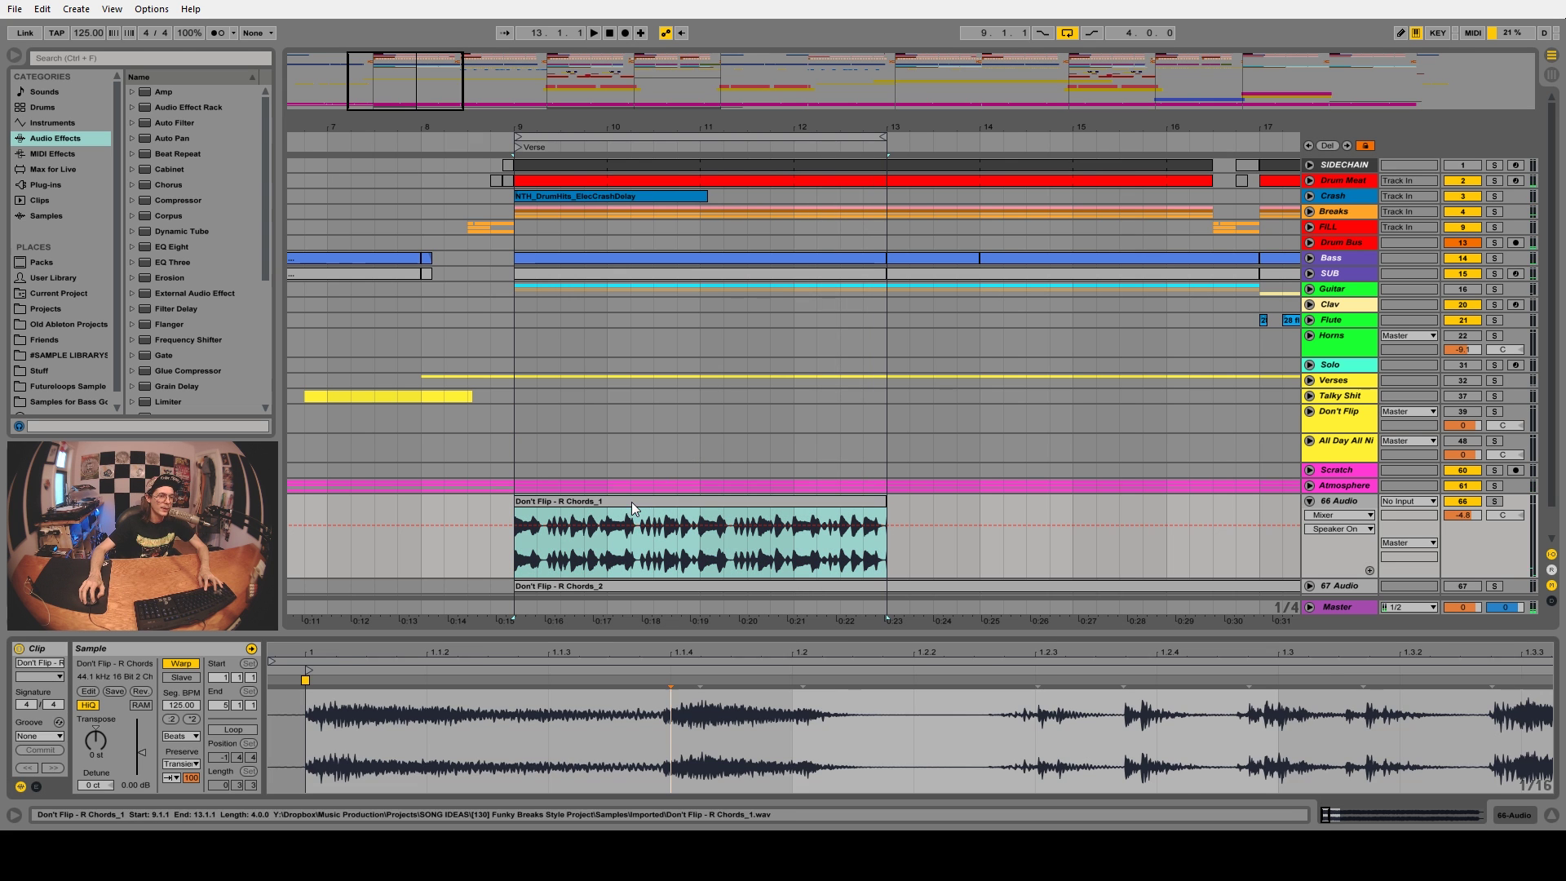
scroll(620, 688, down, 5)
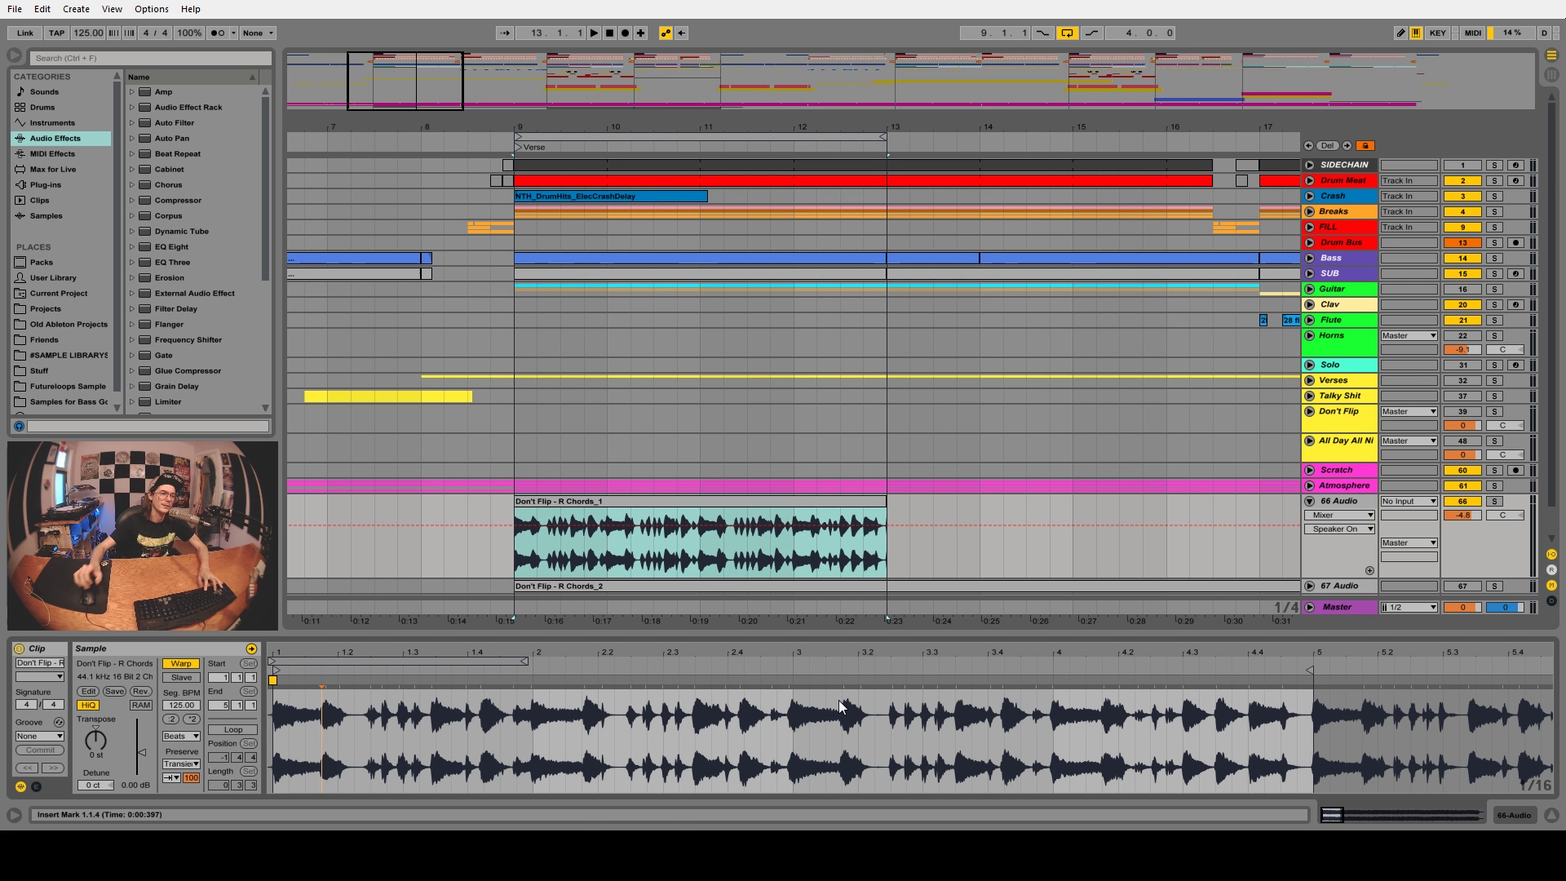
click(182, 737)
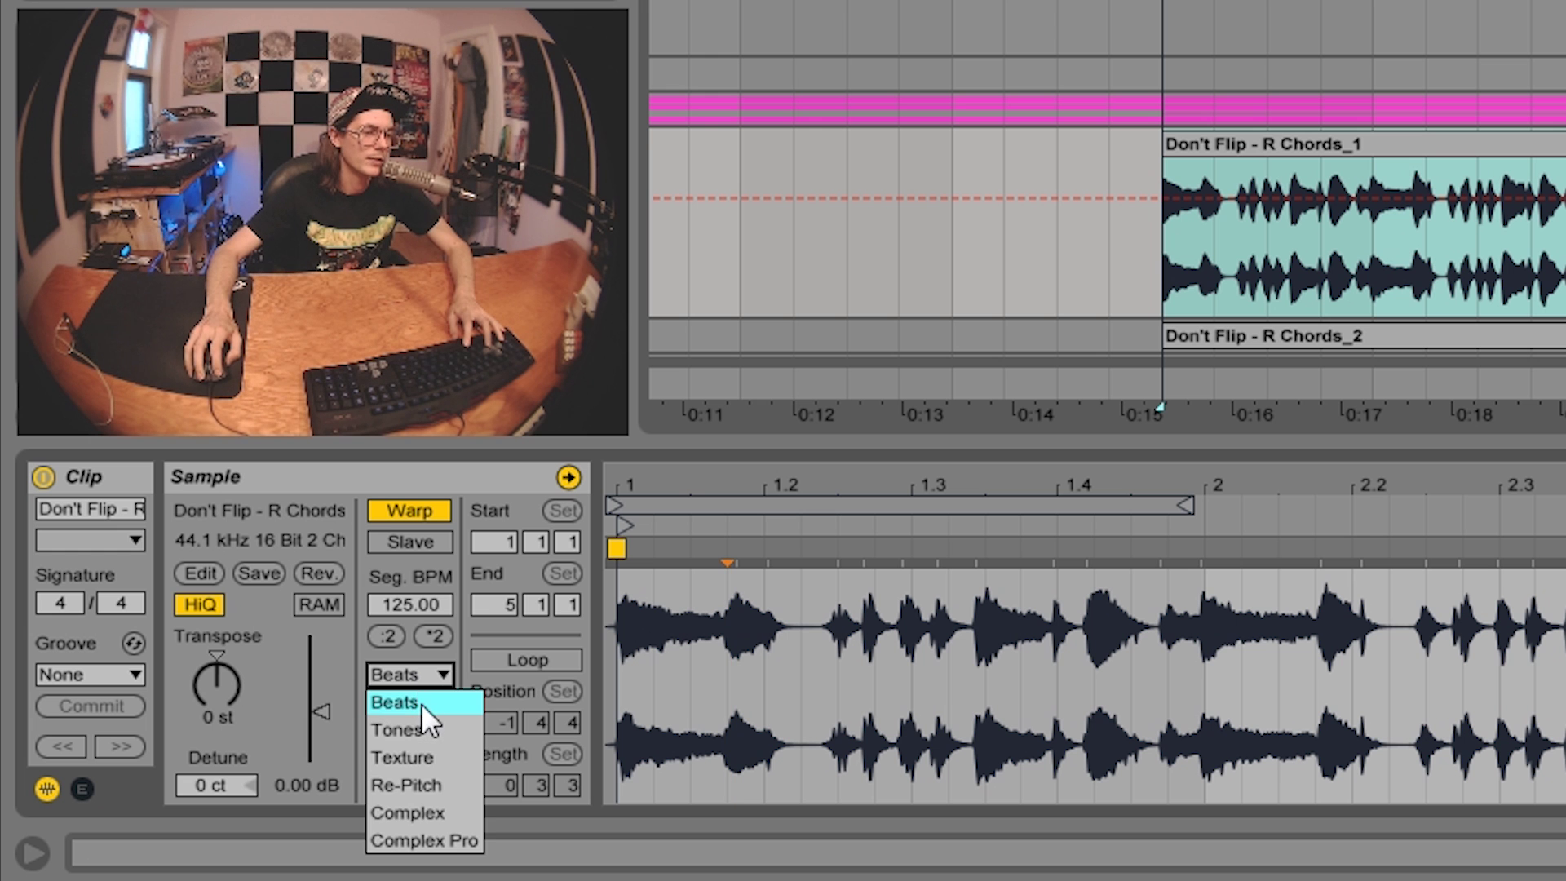
click(421, 704)
click(388, 768)
click(386, 800)
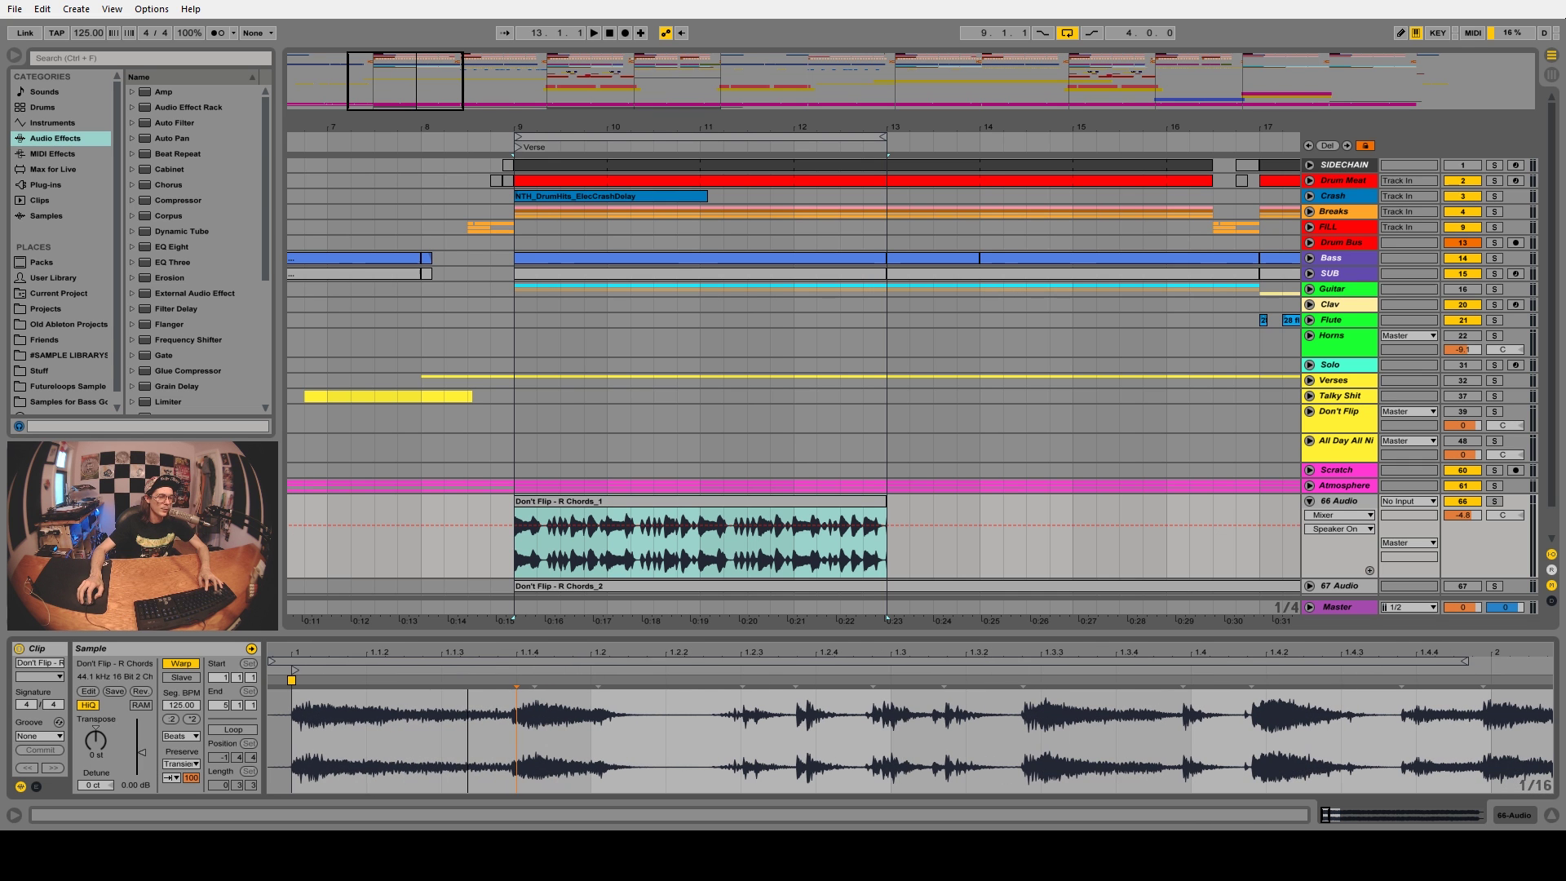
- Set the clip's waveform view to a fixed 1/16 grid
click(570, 738)
right_click(468, 739)
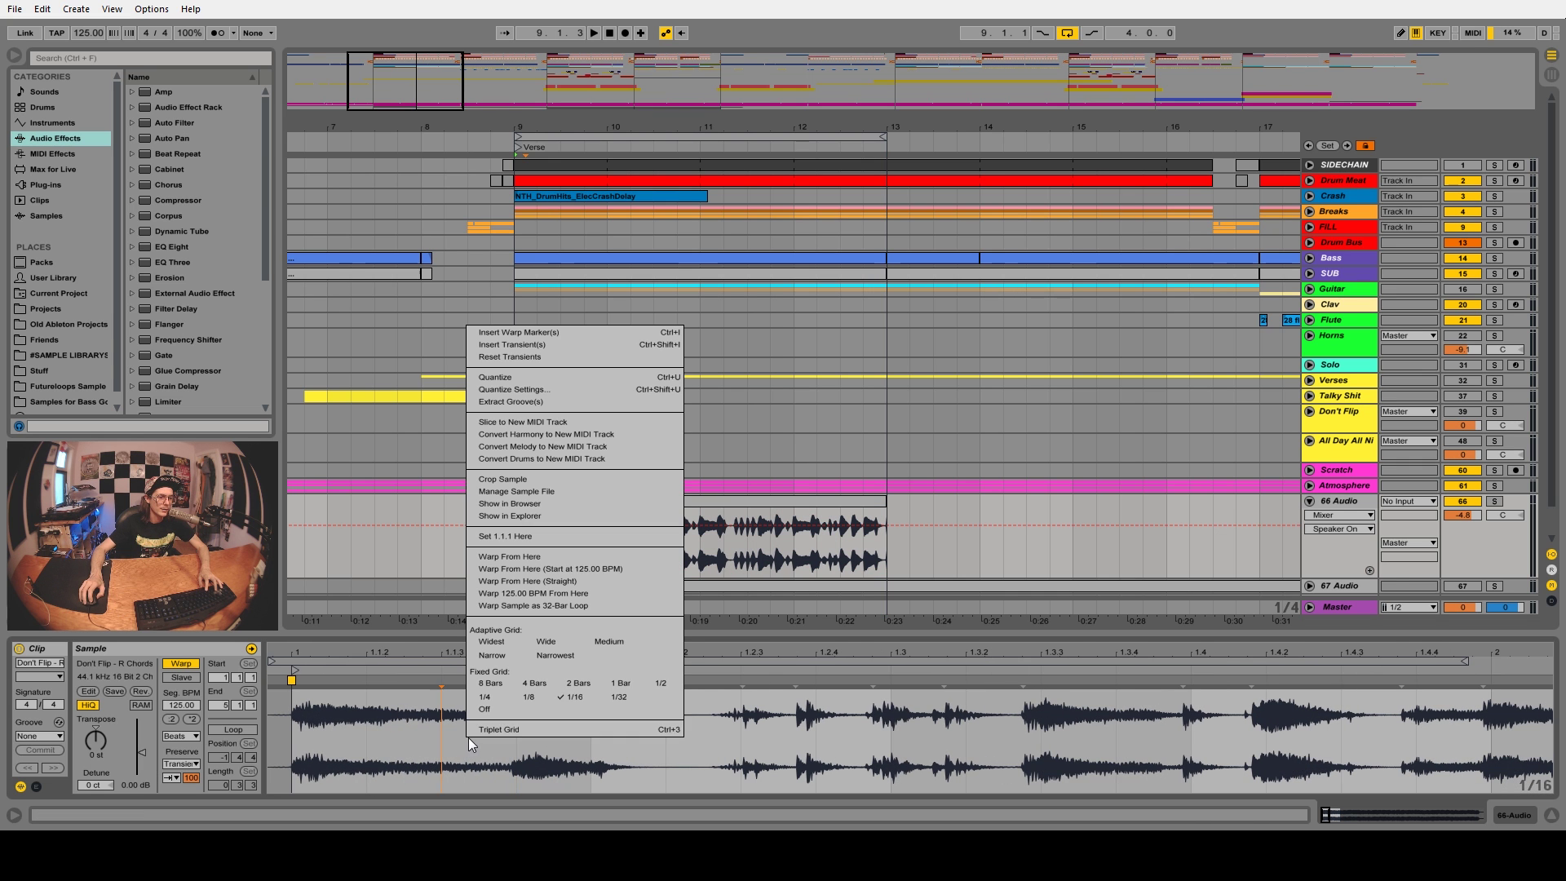
click(579, 699)
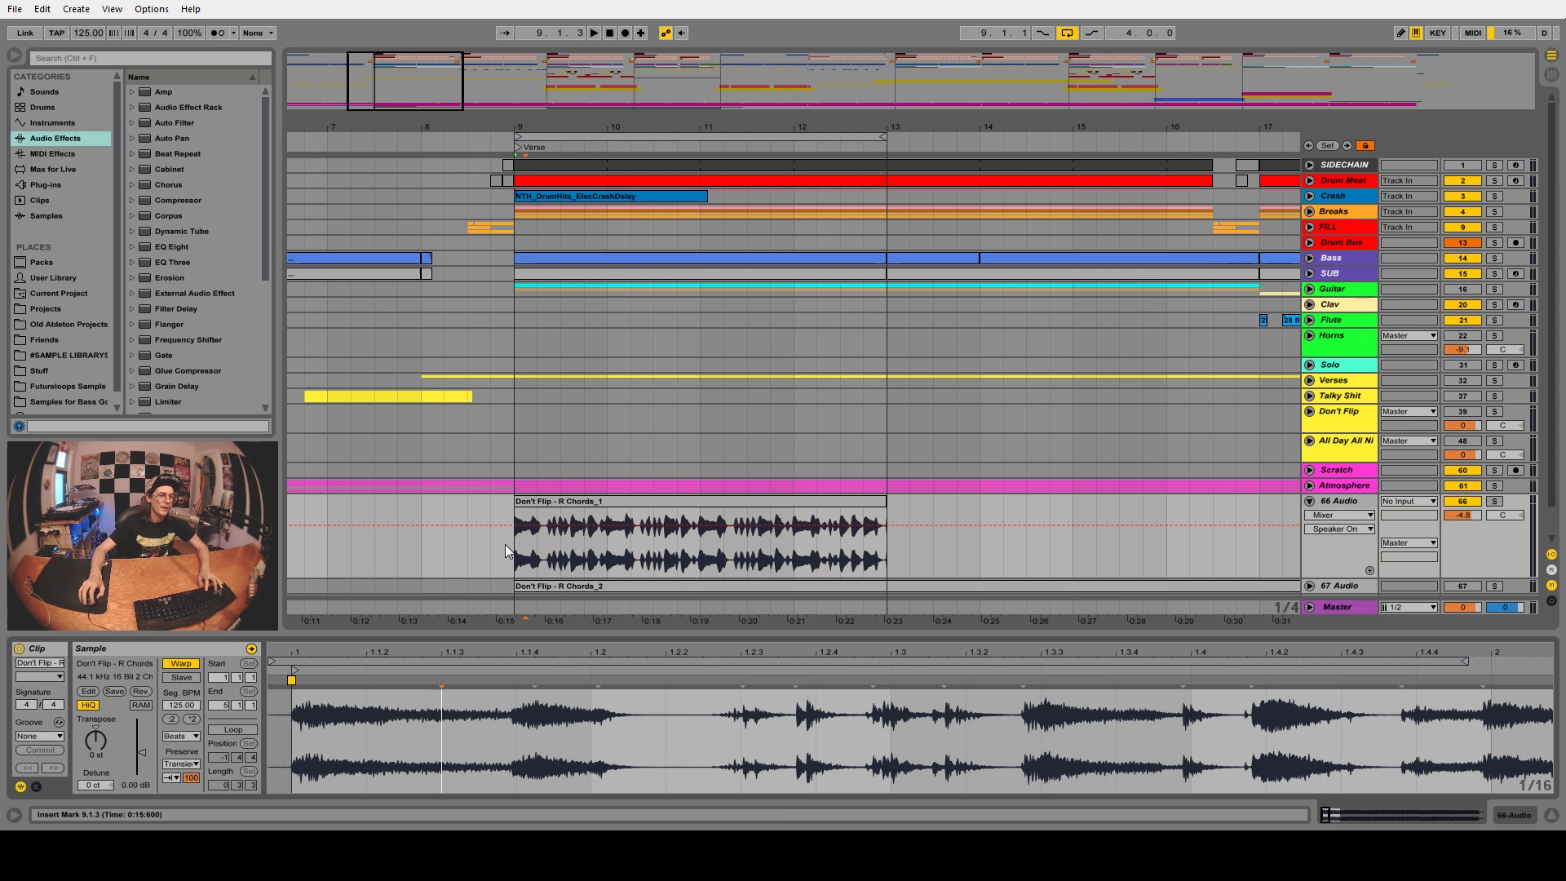
- Add warp markers that align the second chord hit to 1.1.4 and the transient at the clip's end to bar 5
drag(512, 654, 603, 670)
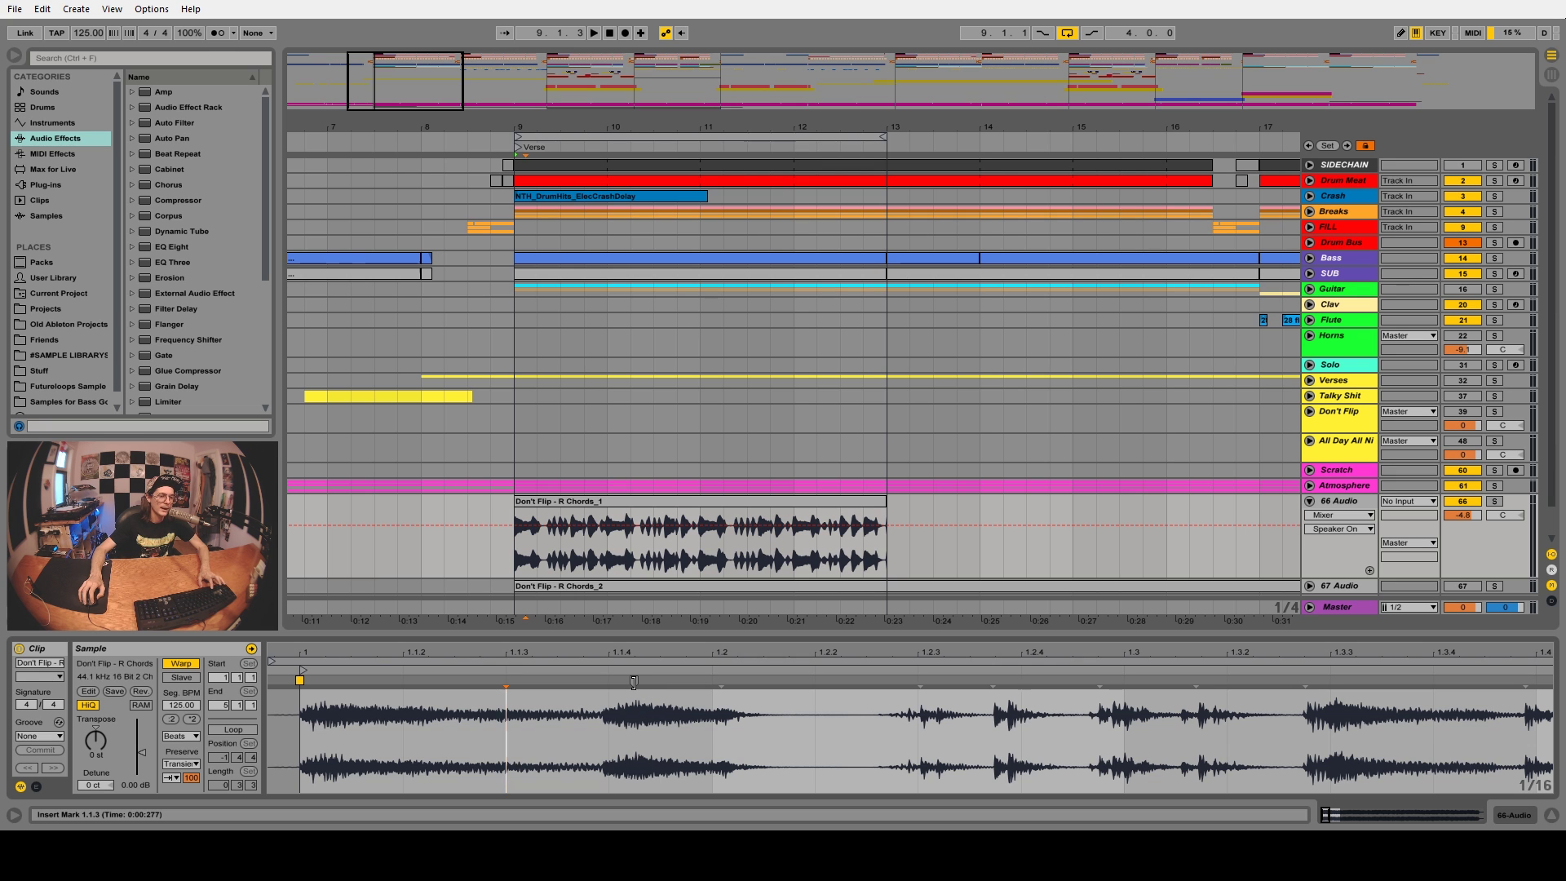
click(615, 682)
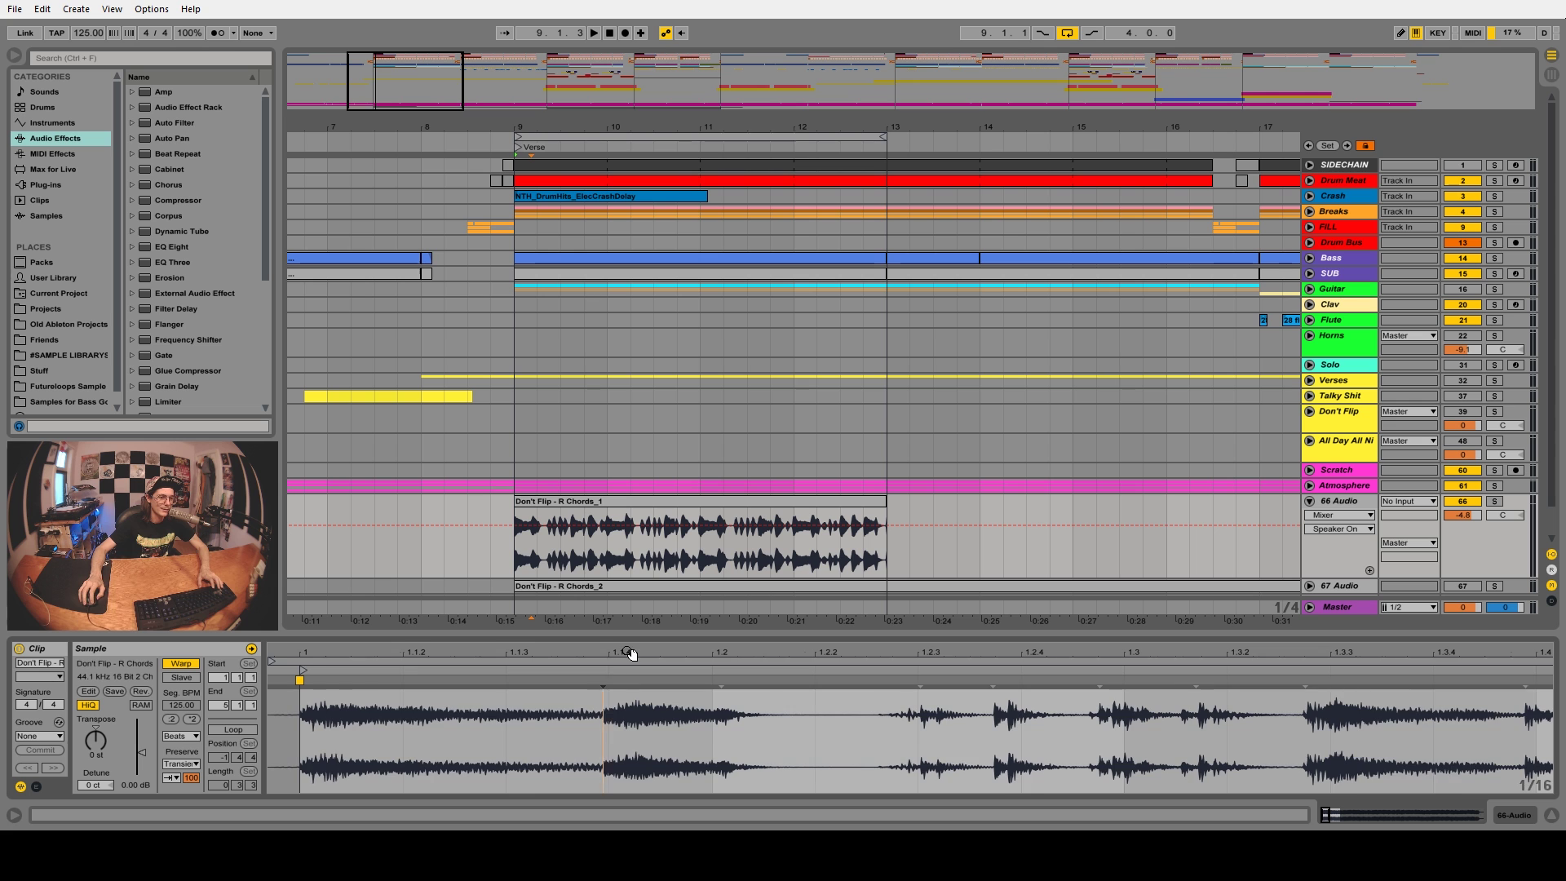
drag(633, 653, 633, 571)
mouse_move(1182, 649)
mouse_down()
mouse_move(1178, 664)
mouse_move(865, 718)
mouse_up()
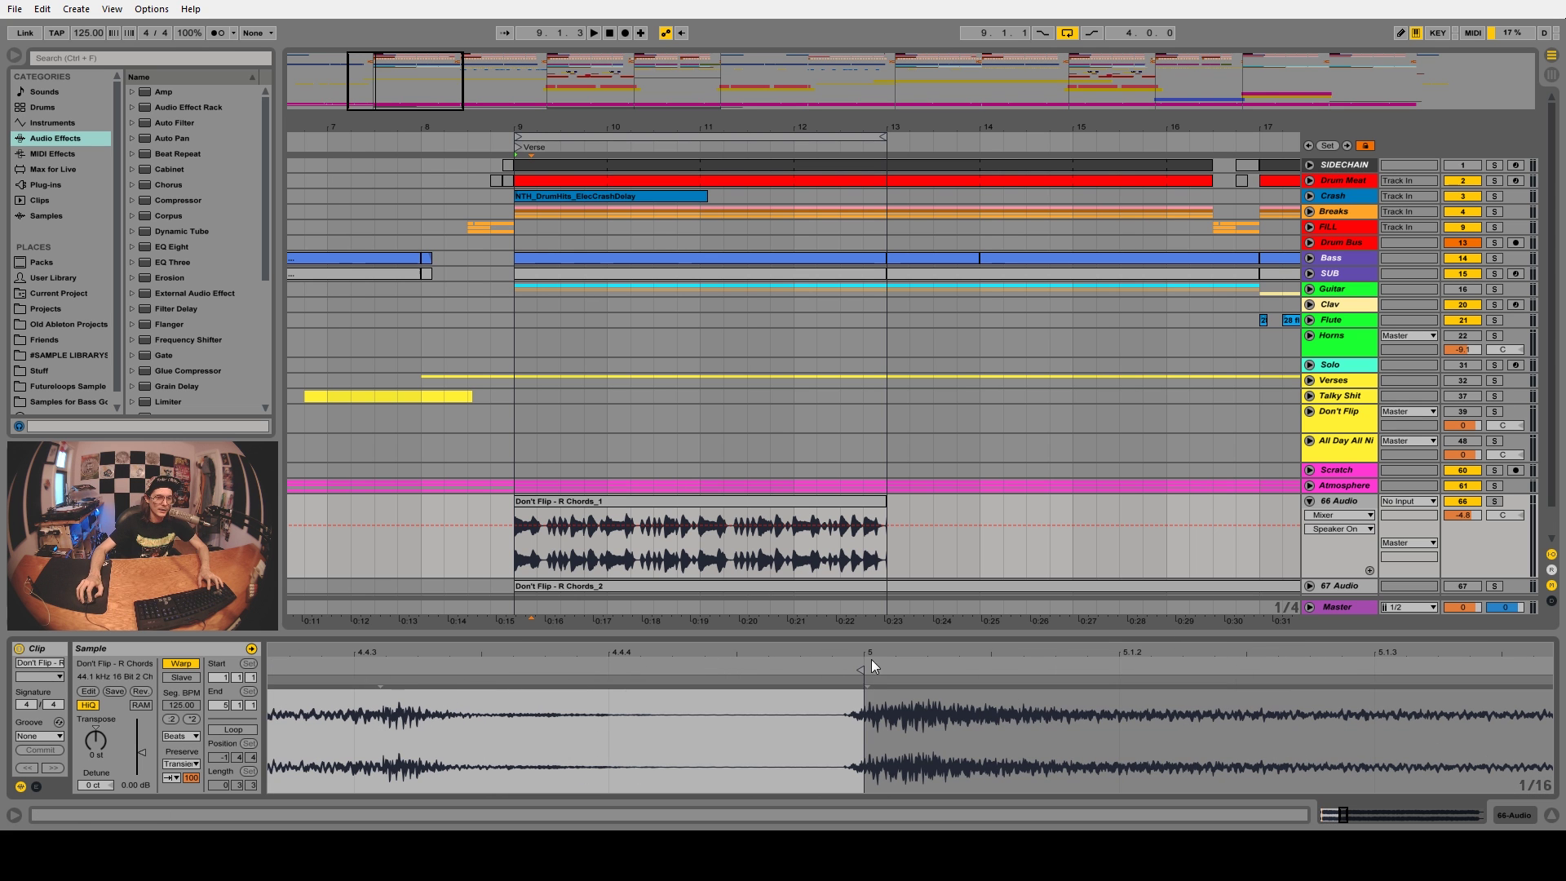
click(848, 682)
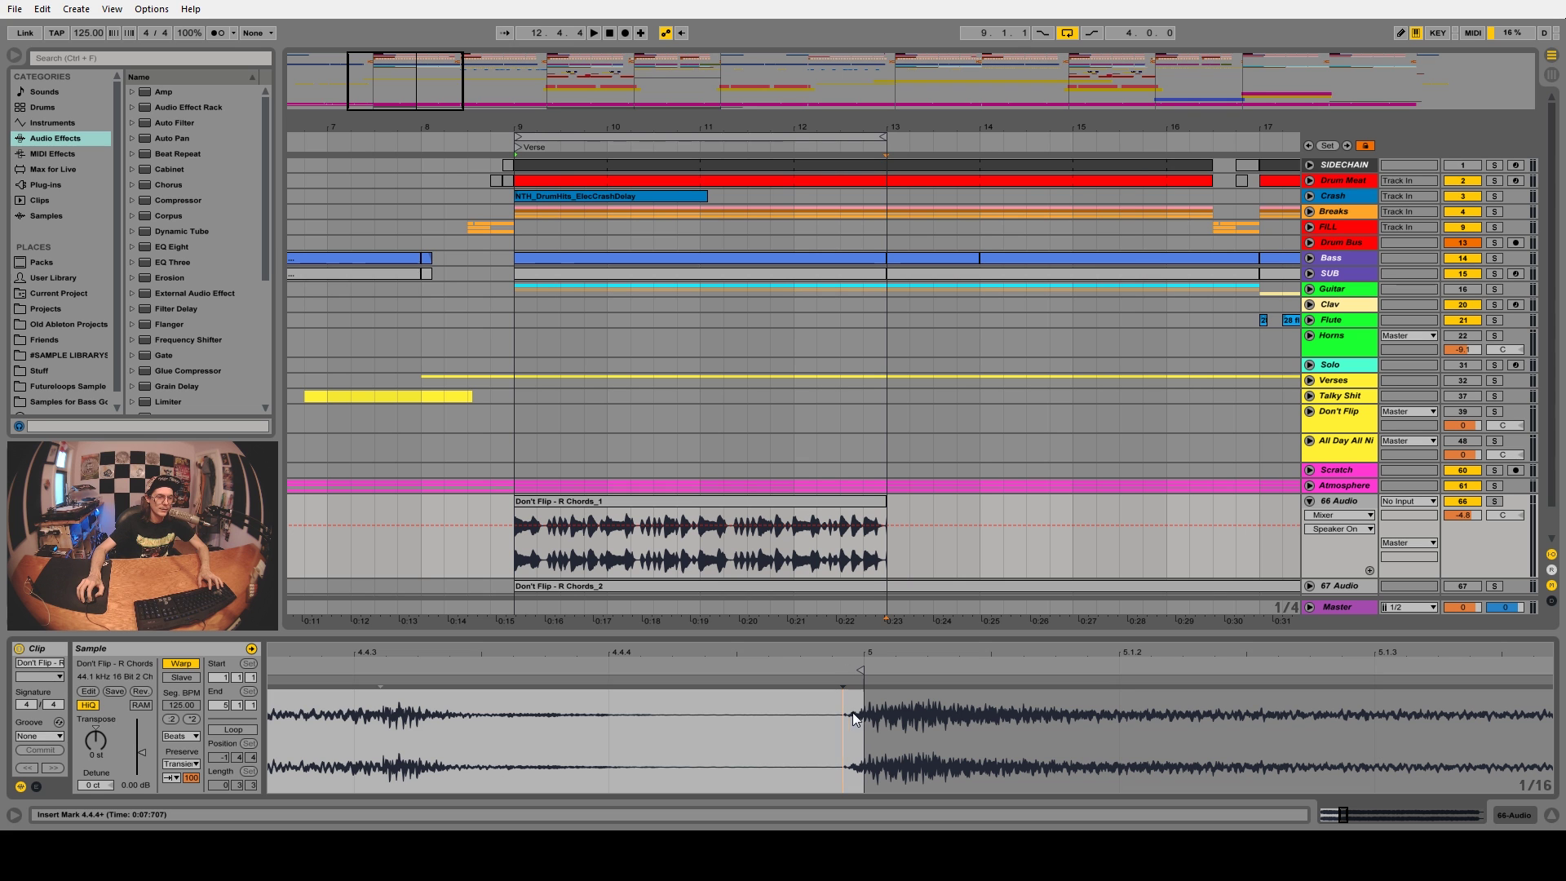
mouse_move(843, 680)
mouse_down()
mouse_move(864, 681)
mouse_move(734, 628)
mouse_move(588, 652)
mouse_move(576, 681)
mouse_up()
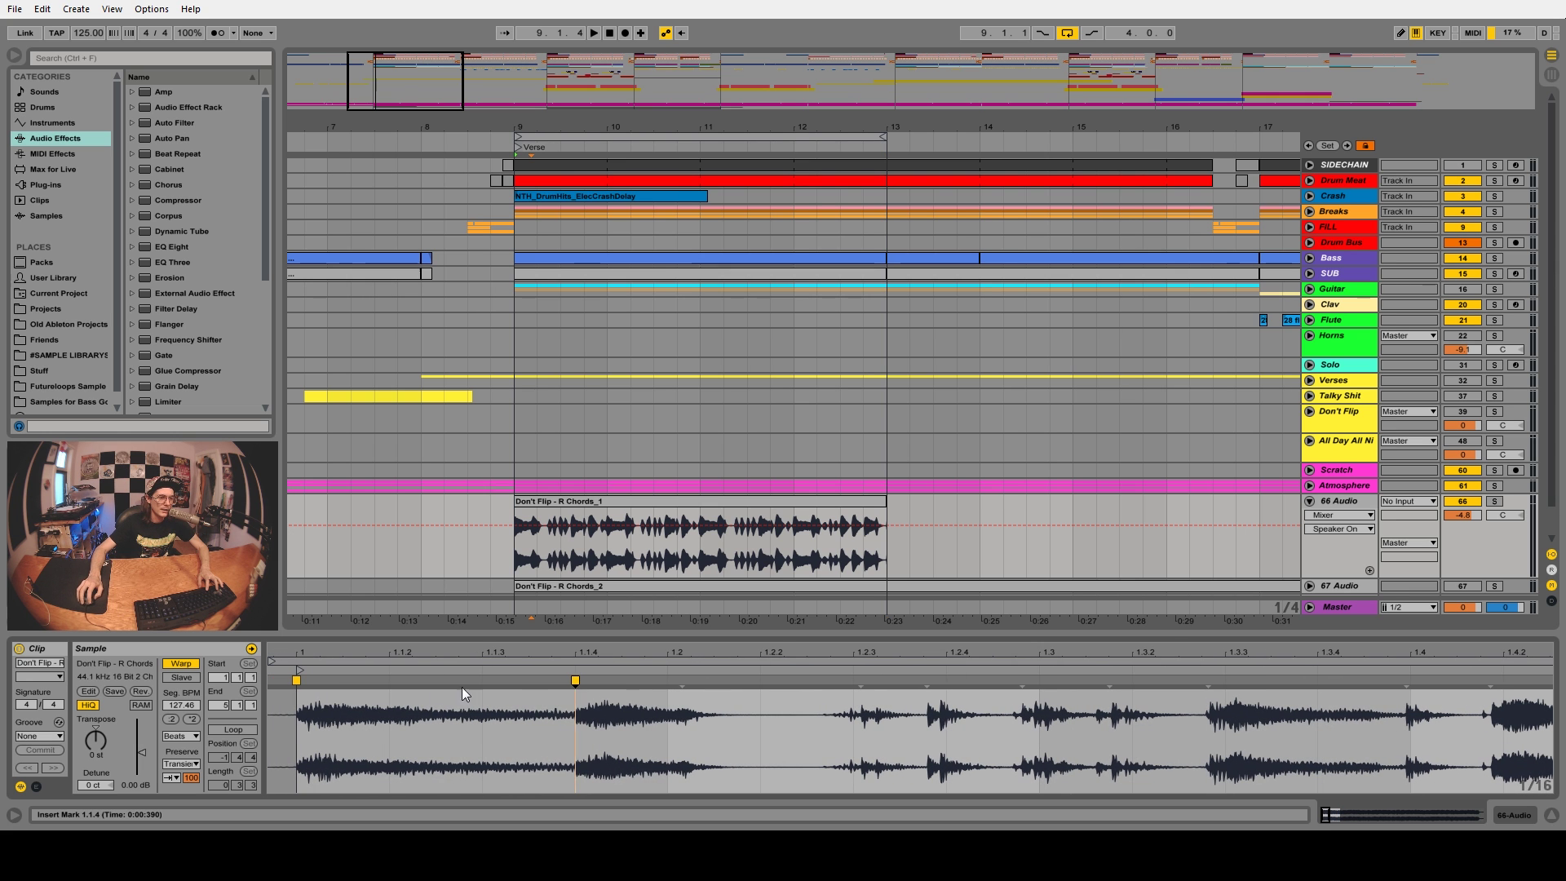
- Remove the false transient just after 1.2 and warp the following hits to 1.2.3, 1.2.4, 1.3 and 1.3.2
drag(682, 652, 686, 689)
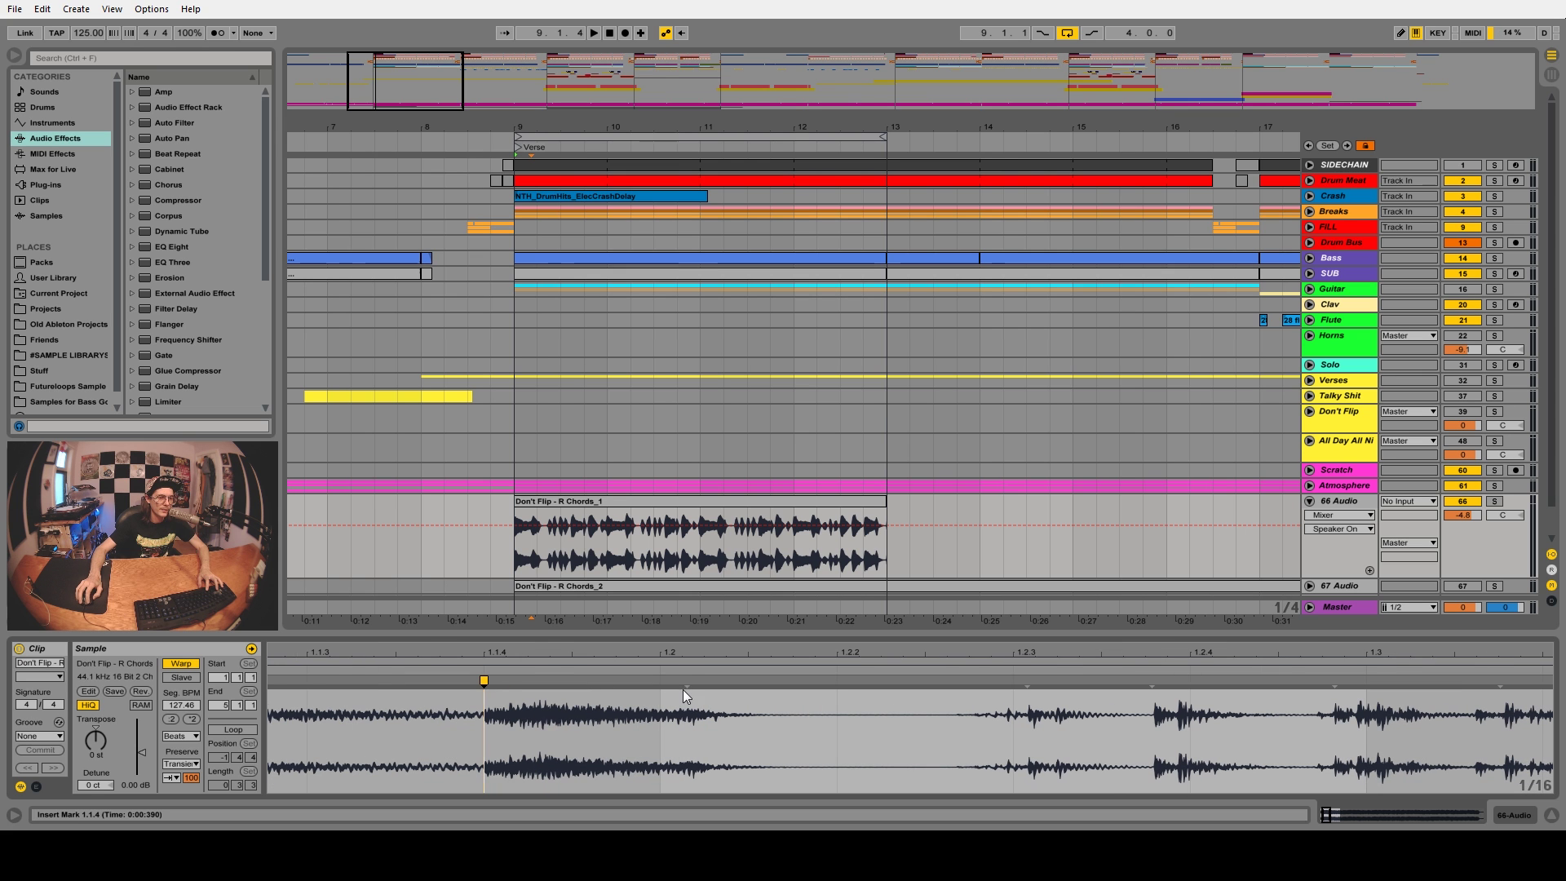
click(688, 688)
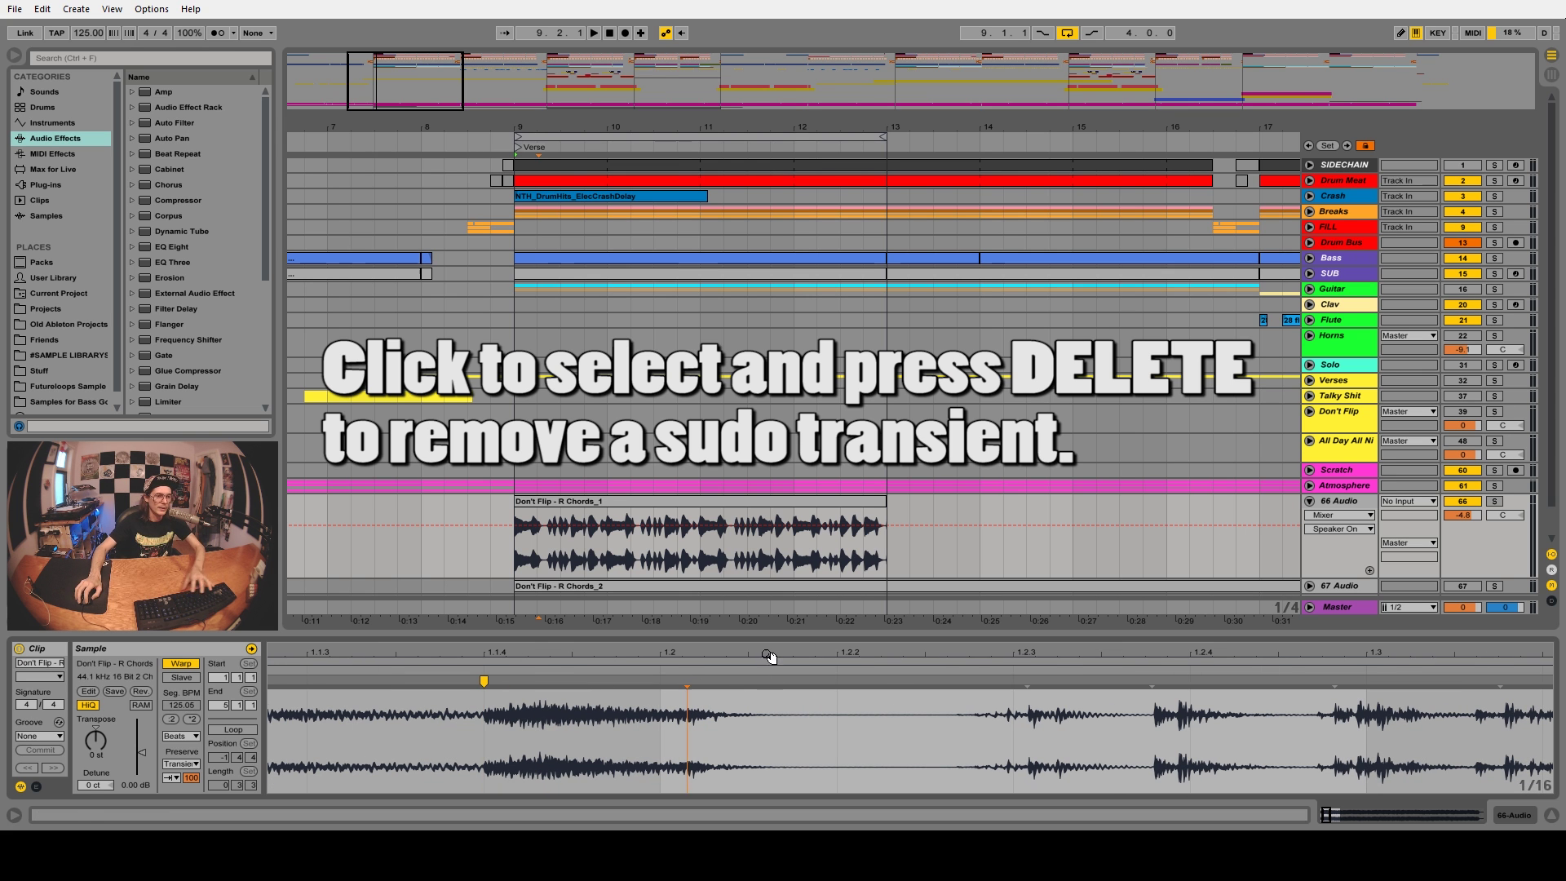
drag(769, 653, 430, 654)
click(612, 686)
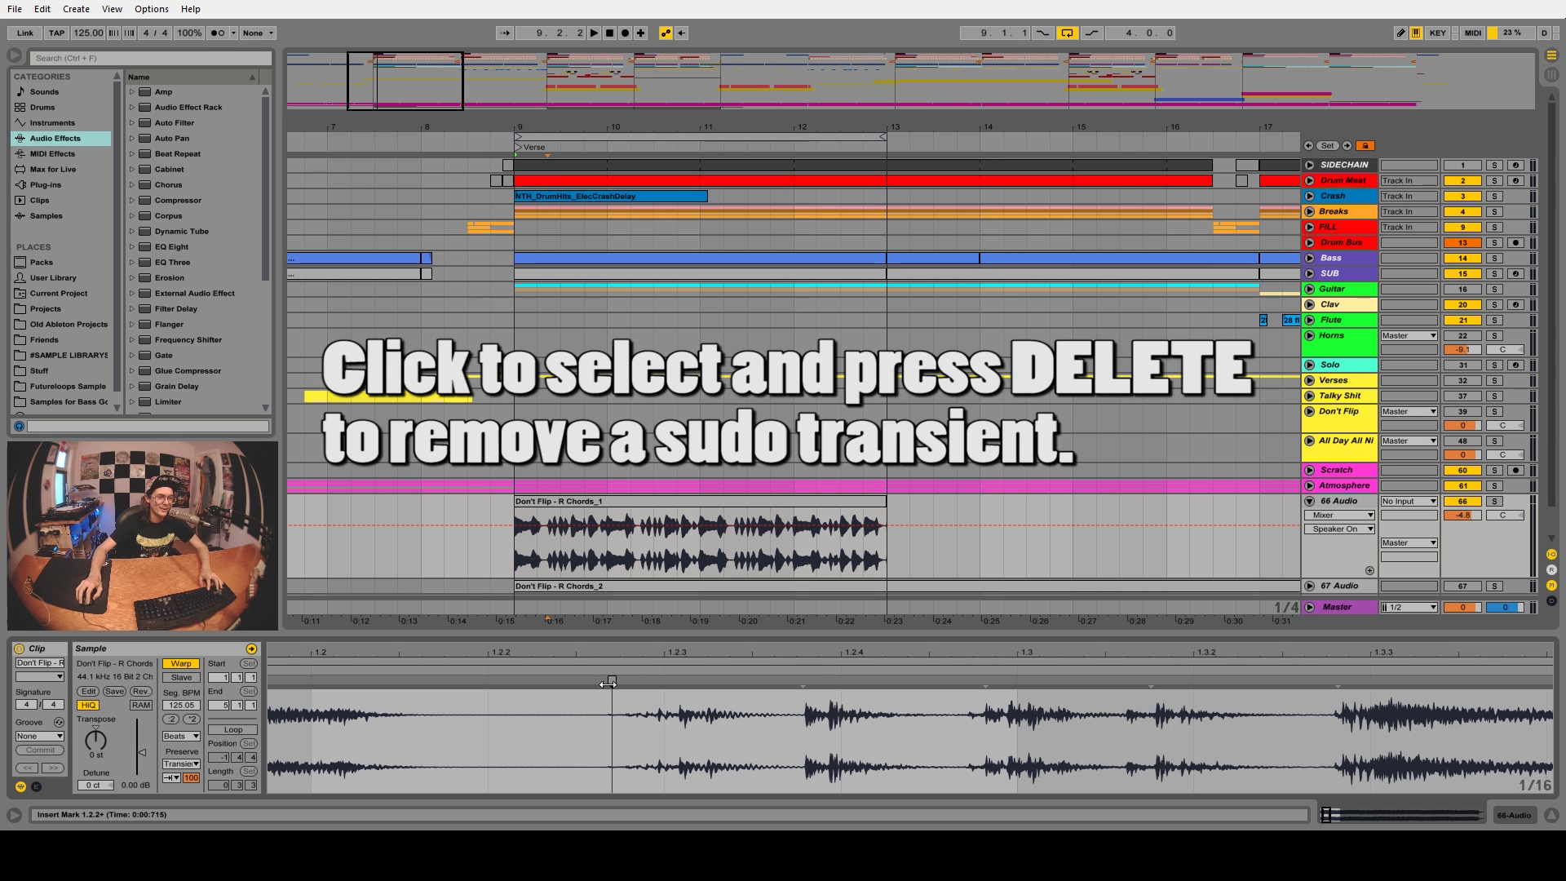
drag(608, 685, 664, 685)
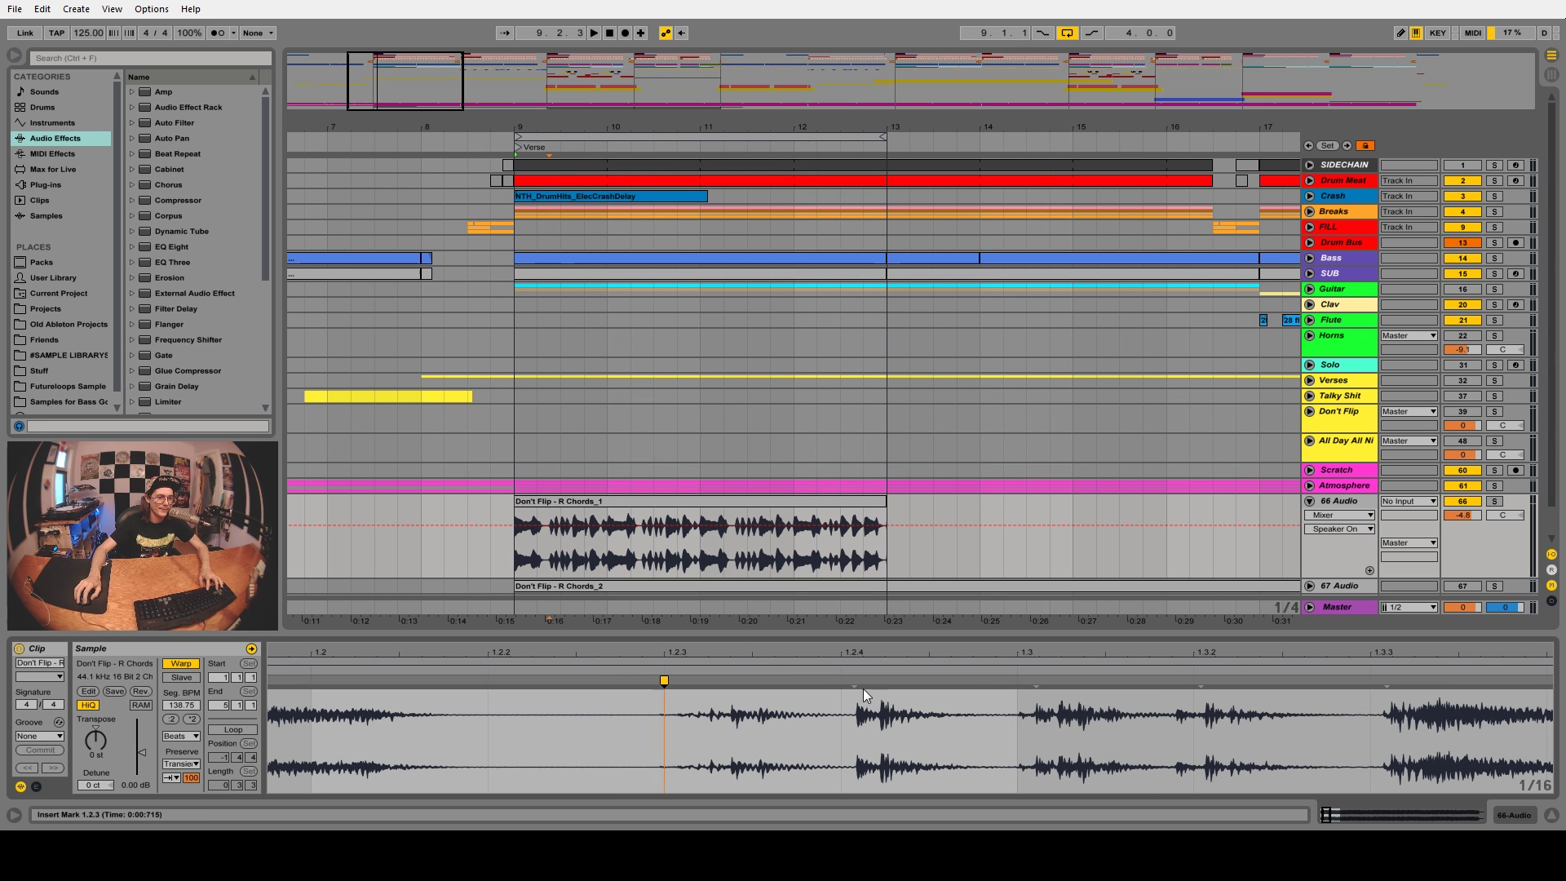
drag(855, 683, 841, 682)
drag(1021, 681, 1017, 681)
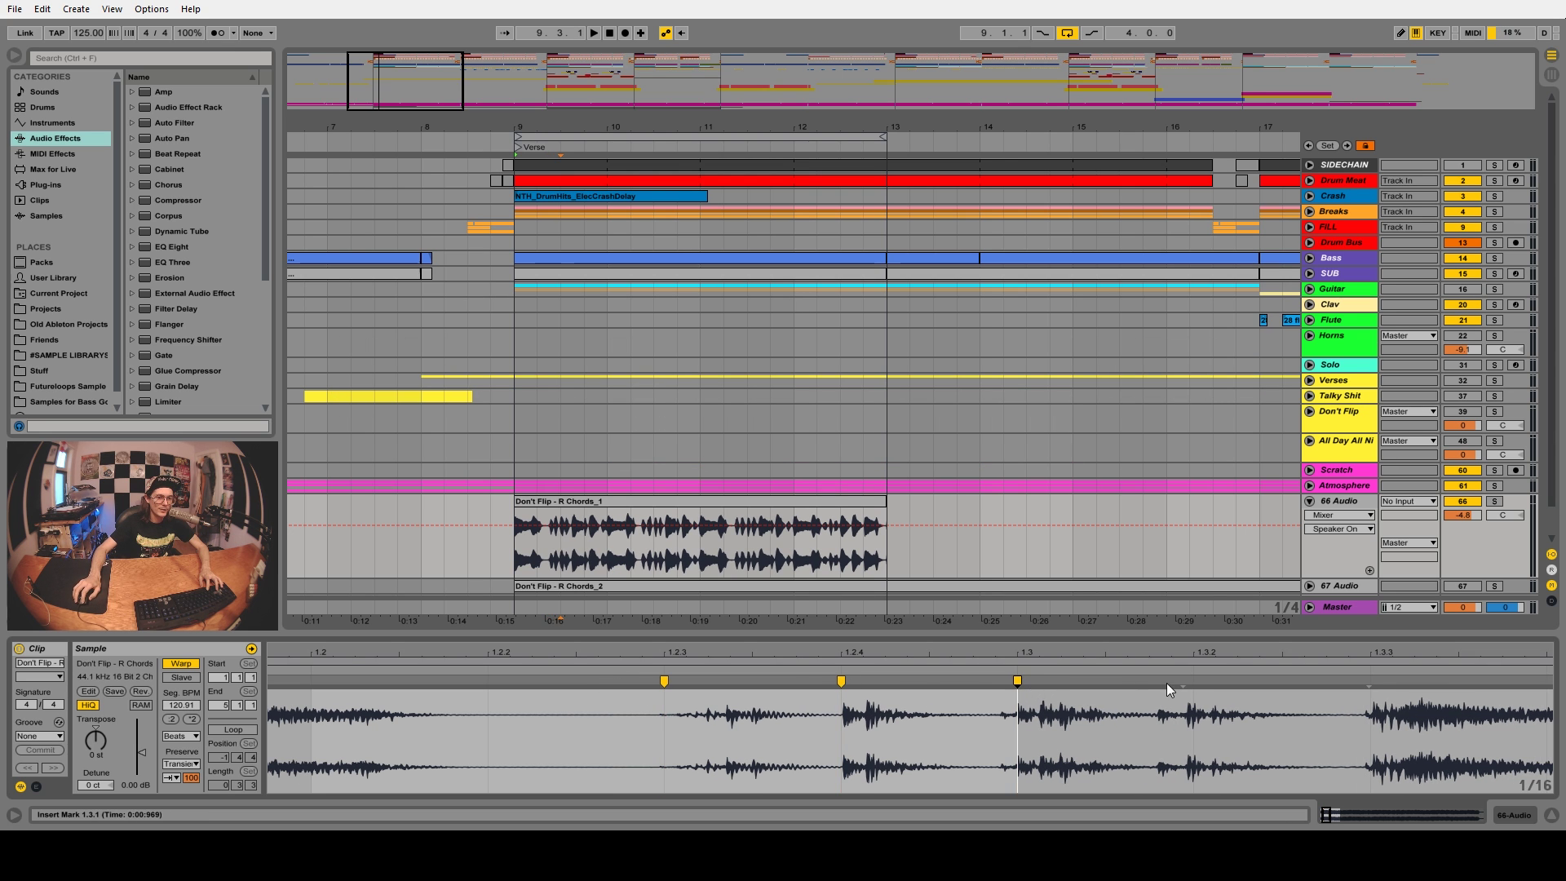
mouse_move(1184, 682)
mouse_down()
mouse_move(1160, 681)
mouse_move(1191, 683)
mouse_up()
- Warp the next transients of the chord clip to 1.3.3, 1.4, 1.4.2, 1.4.4 and 2.1
scroll(895, 708, right, 5)
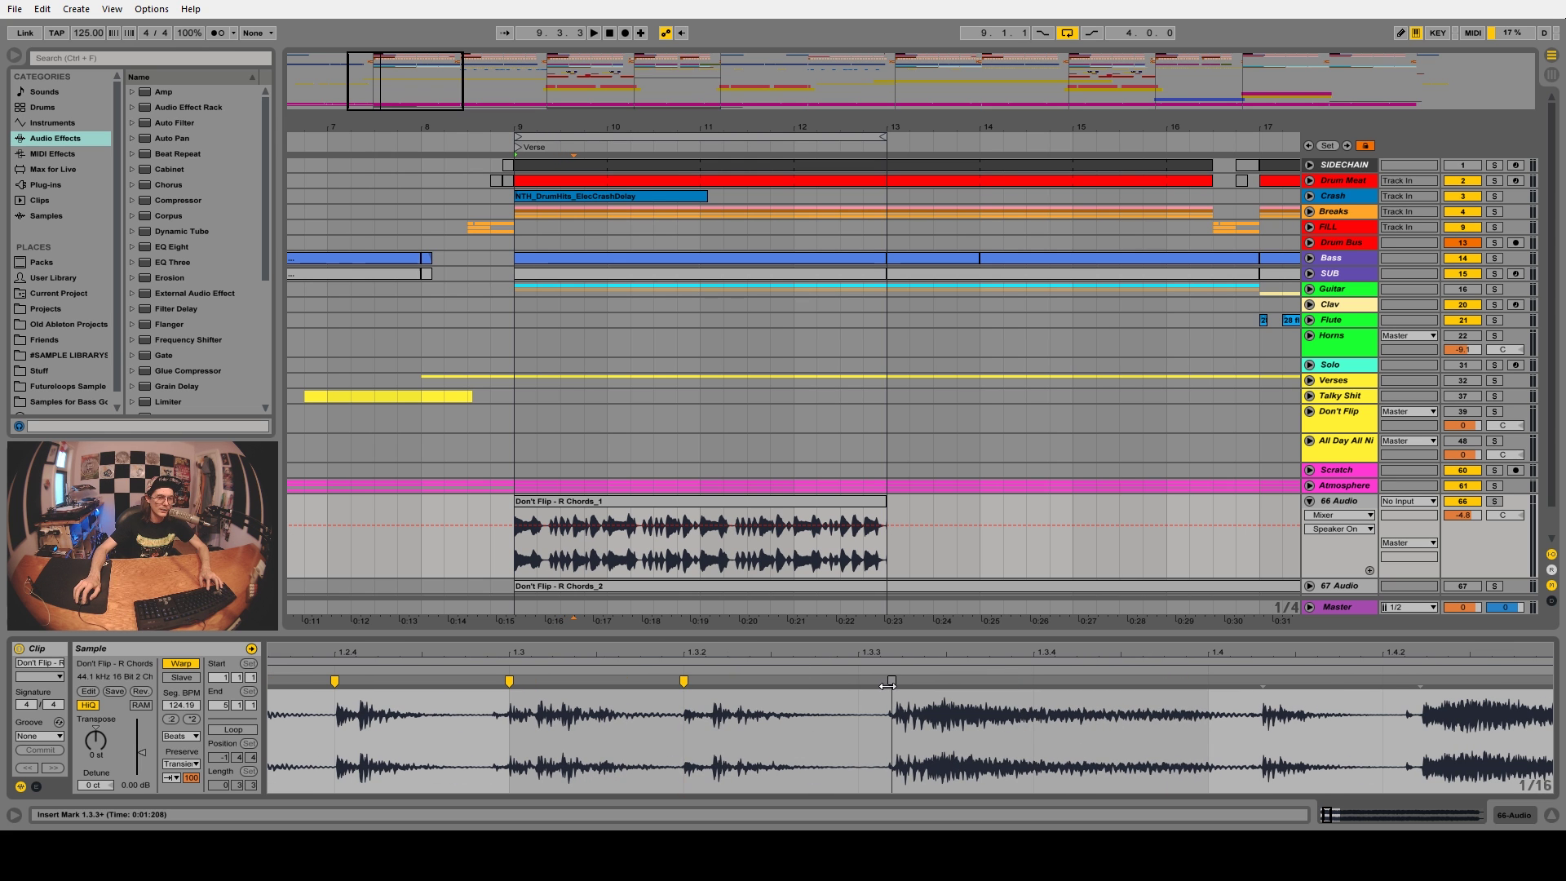
drag(886, 682, 749, 683)
scroll(785, 700, right, 5)
drag(908, 683, 923, 726)
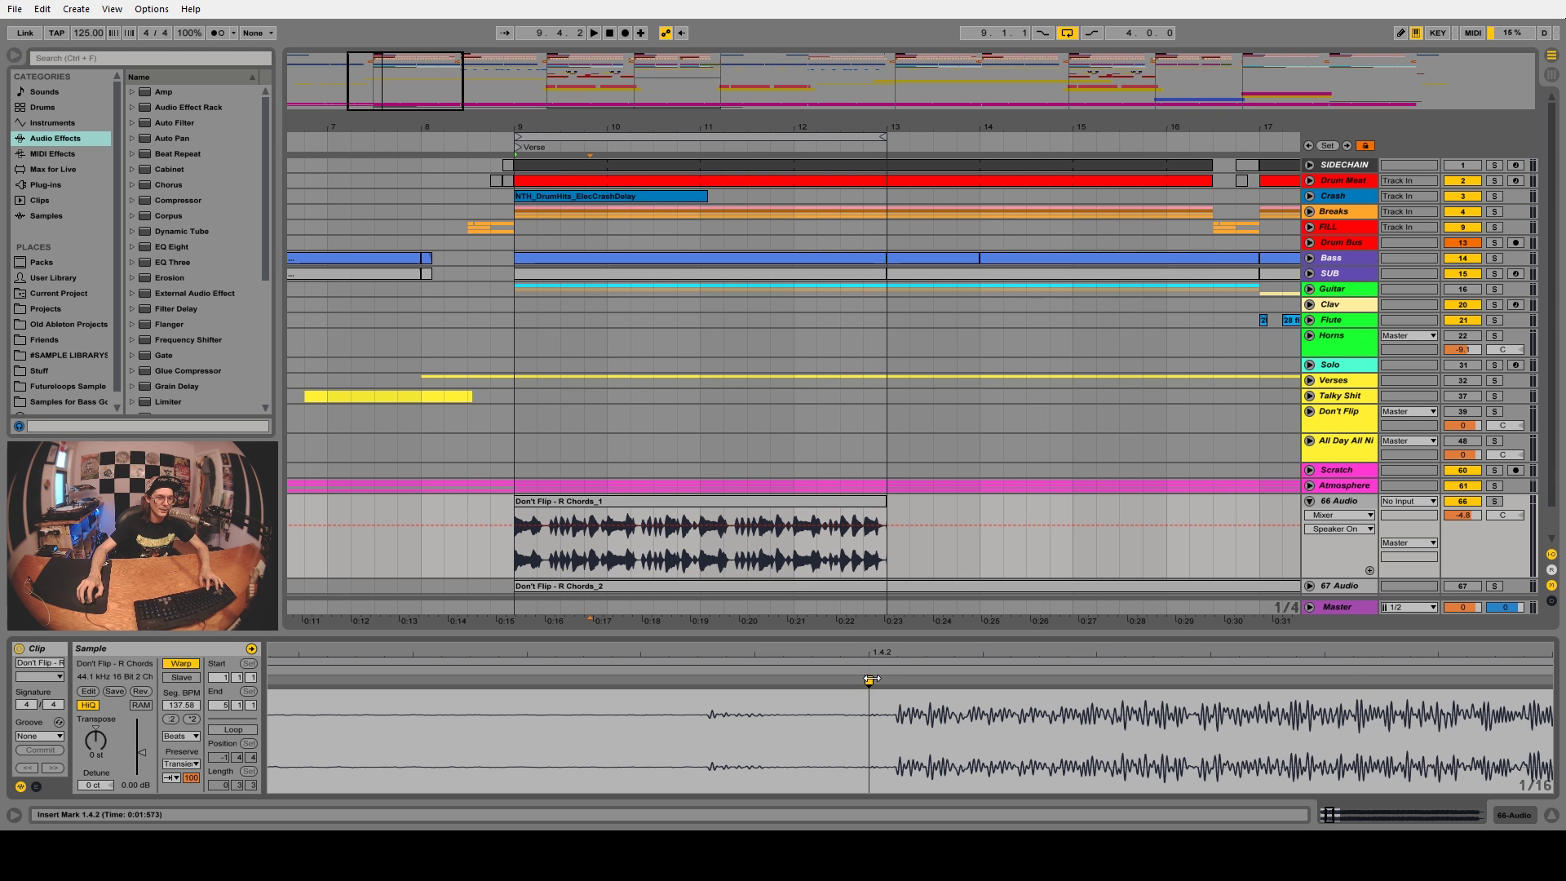
mouse_move(870, 680)
mouse_down()
mouse_move(840, 682)
mouse_move(896, 667)
mouse_move(925, 696)
mouse_up()
double_click(957, 682)
drag(1070, 656, 730, 660)
mouse_move(839, 654)
mouse_down()
mouse_move(860, 696)
mouse_move(278, 654)
mouse_up()
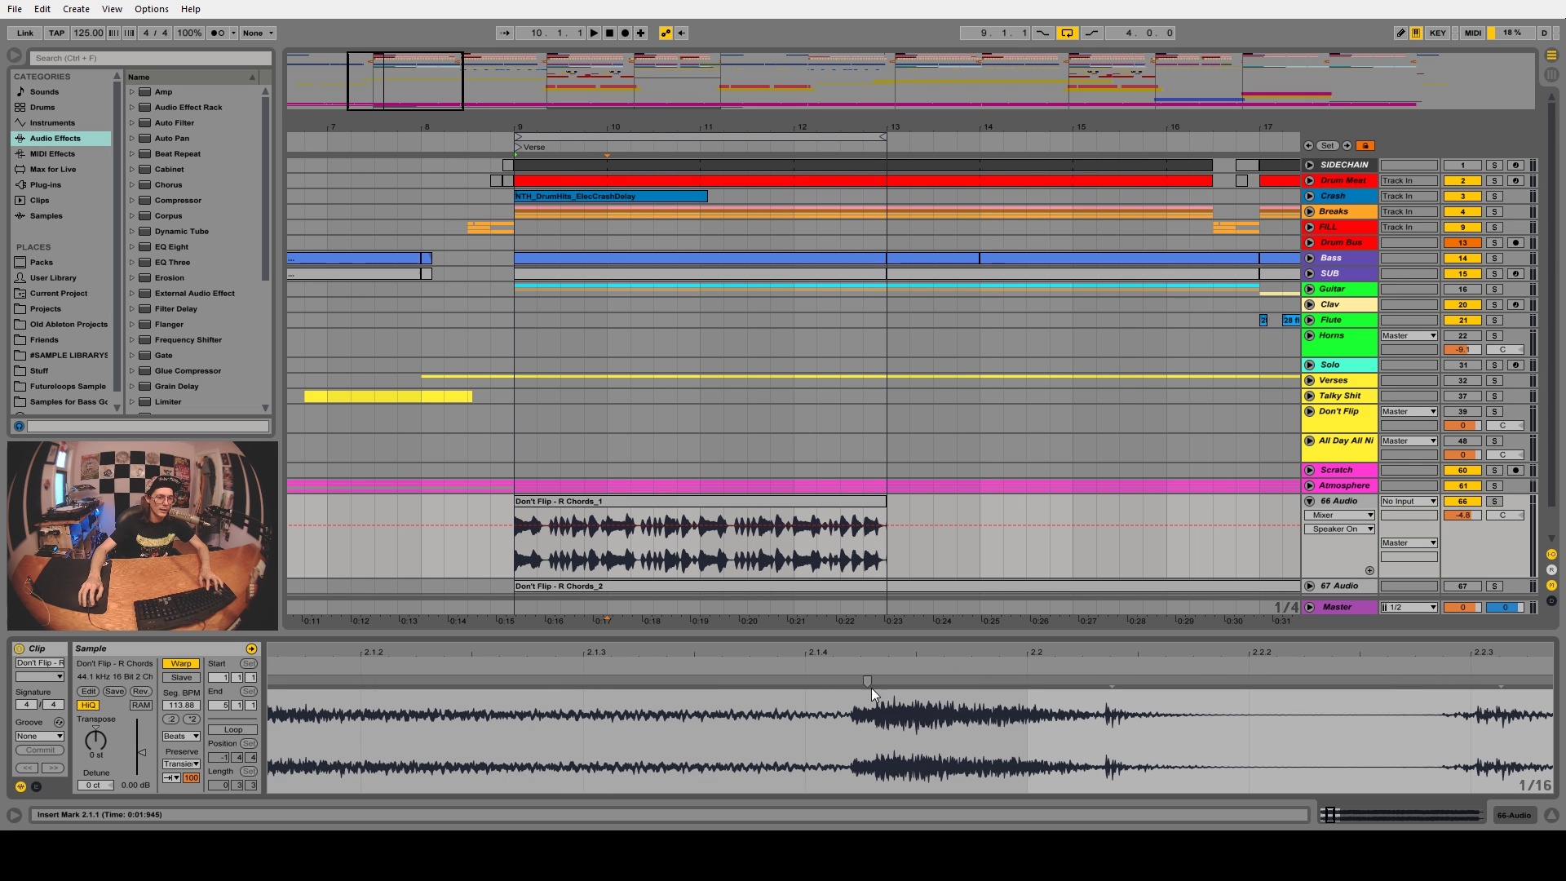
- Warp the chord hits from 2.1.4 through 3.1.4 onto their nearest 1/16 grid lines
drag(853, 683, 805, 682)
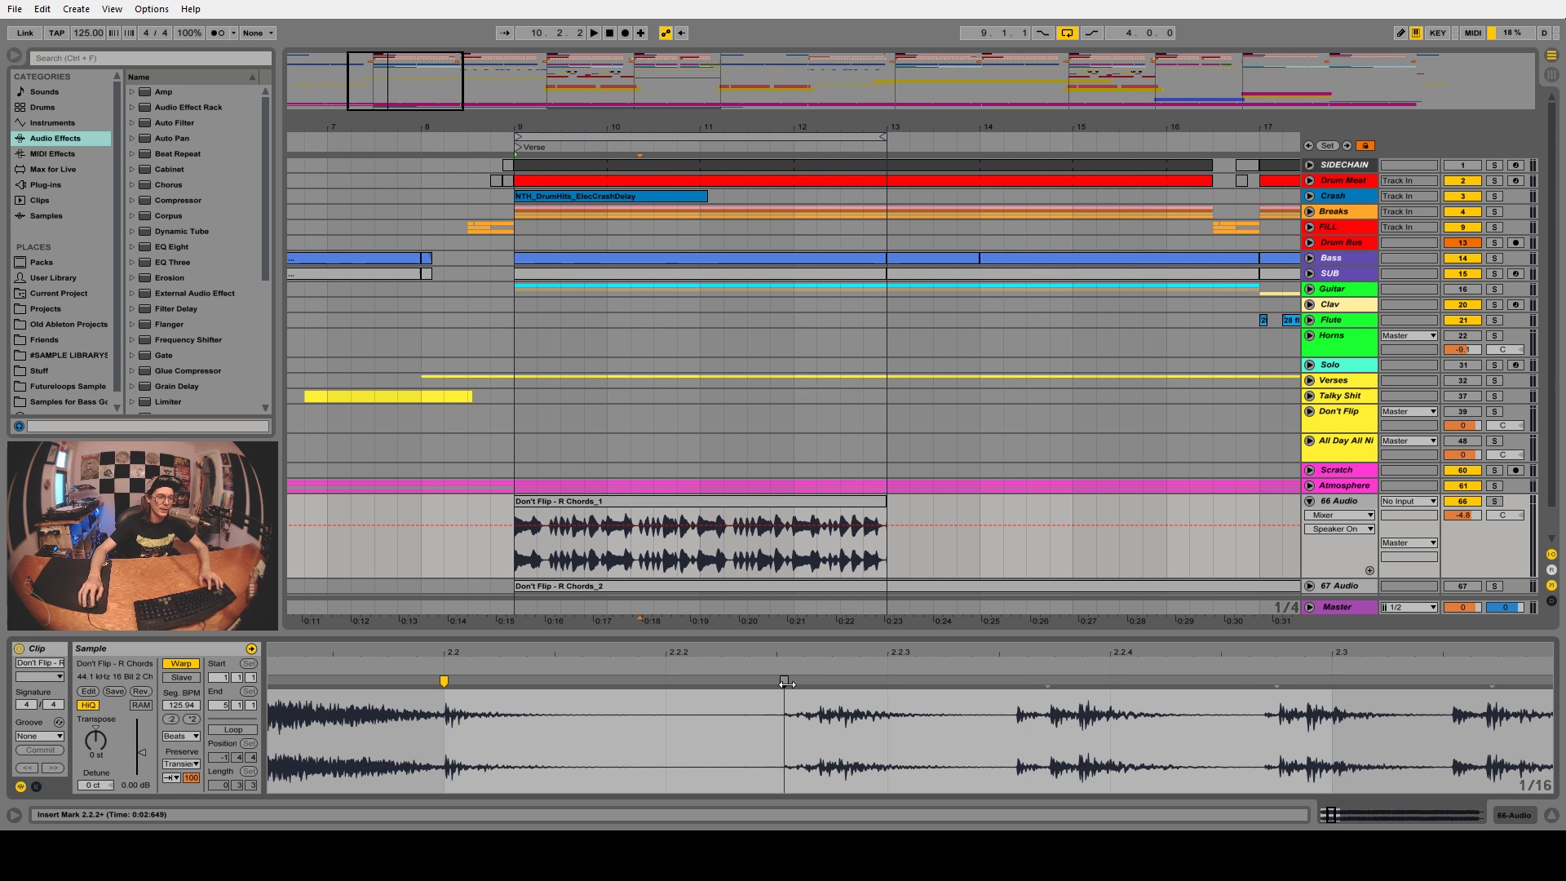
drag(786, 682, 887, 683)
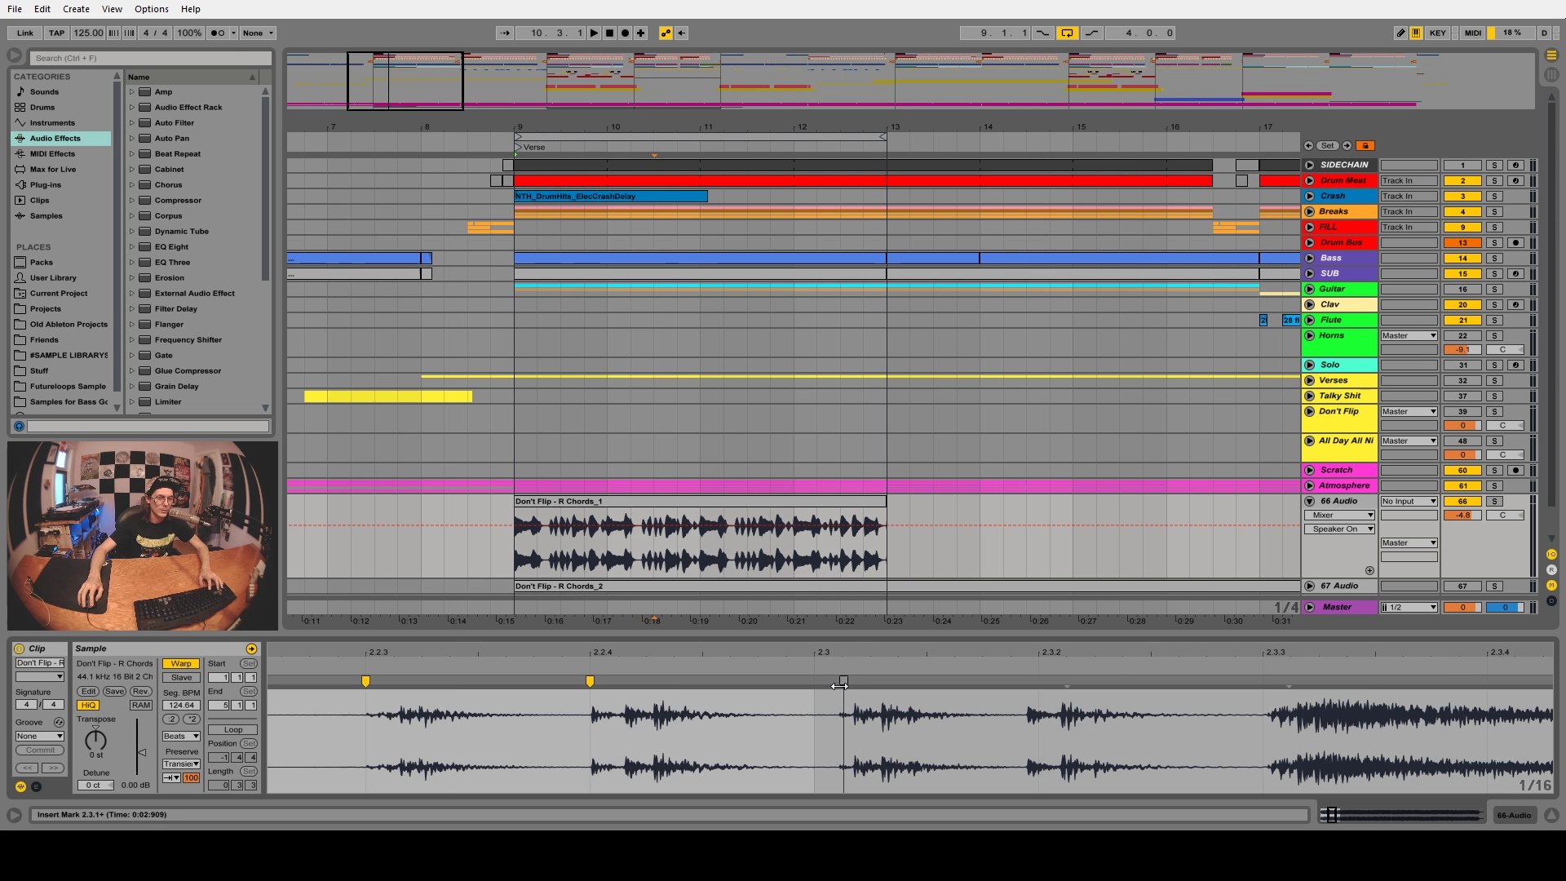
drag(836, 683, 814, 682)
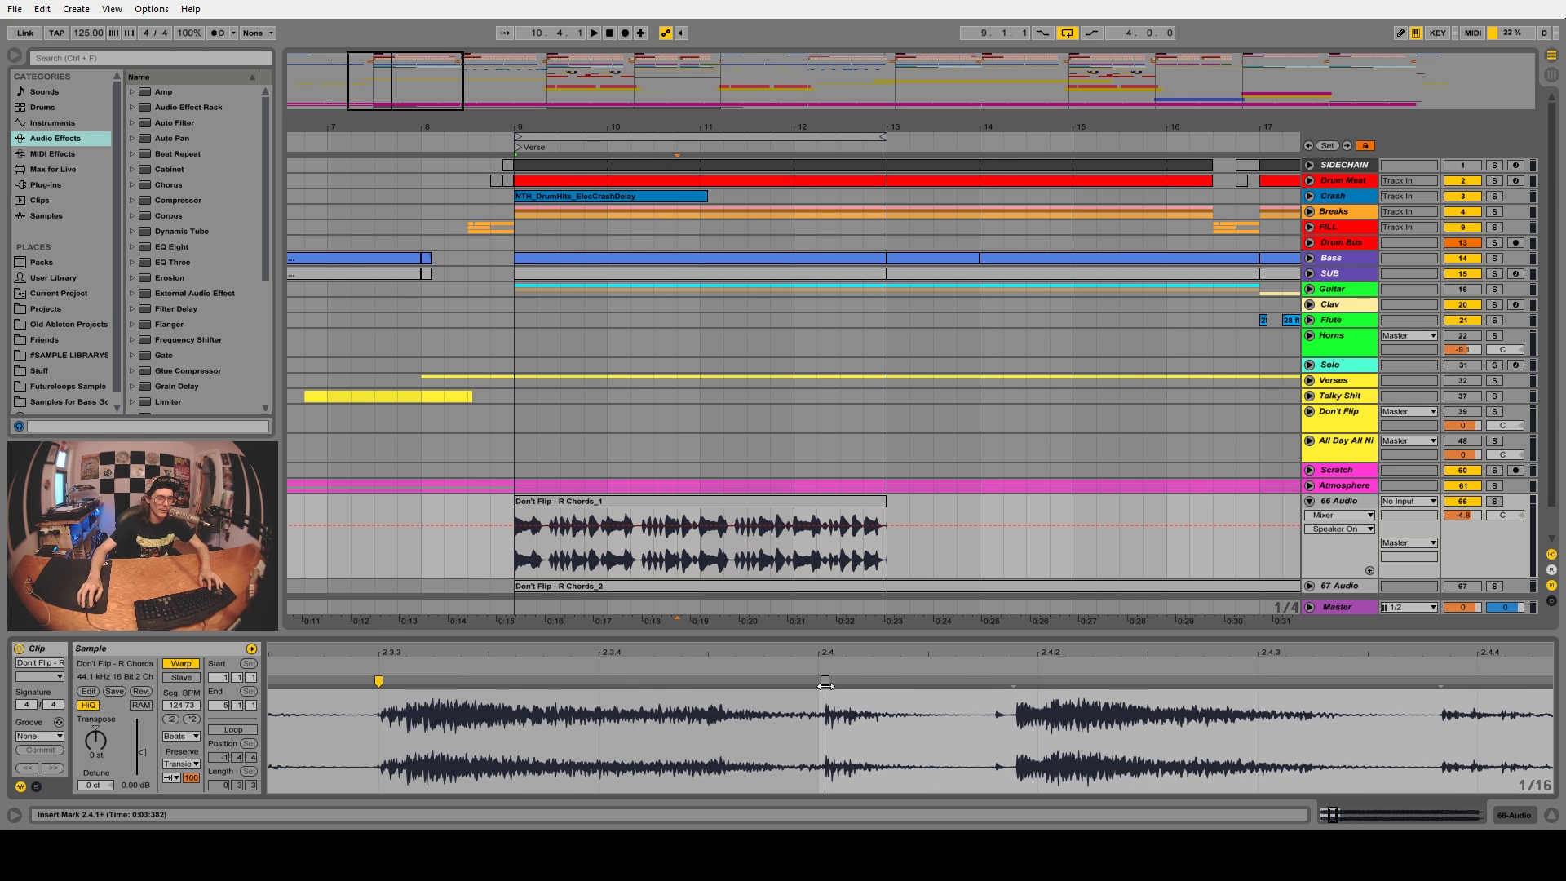
drag(710, 680, 728, 681)
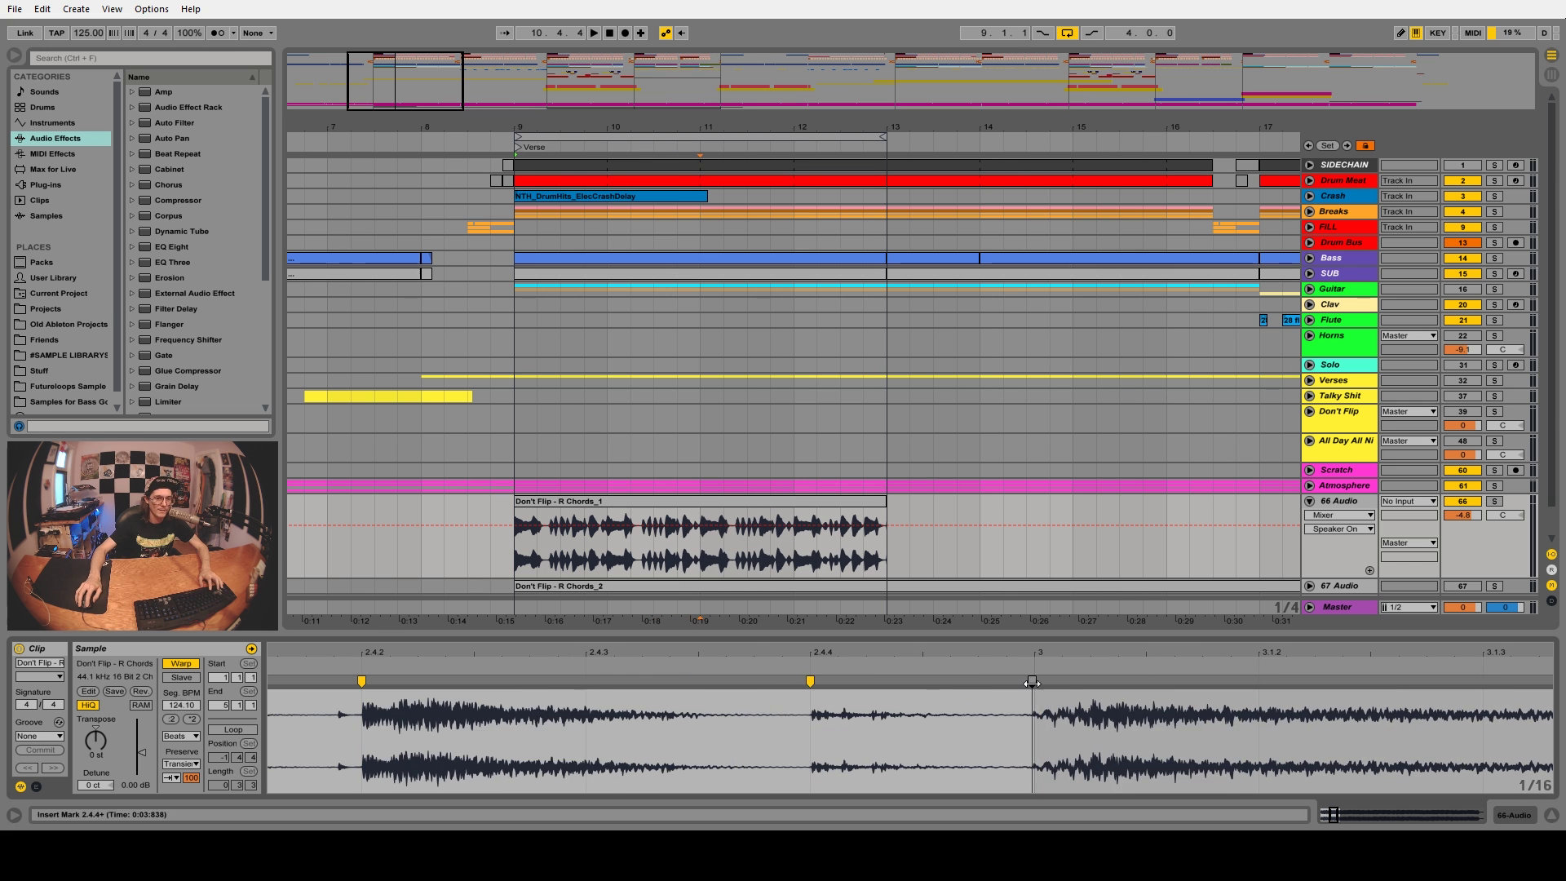
drag(473, 680, 500, 680)
- Align the bar 3 chord hits from 3.2.3 through 3.3.3 to the 1/16 grid with warp markers
click(780, 710)
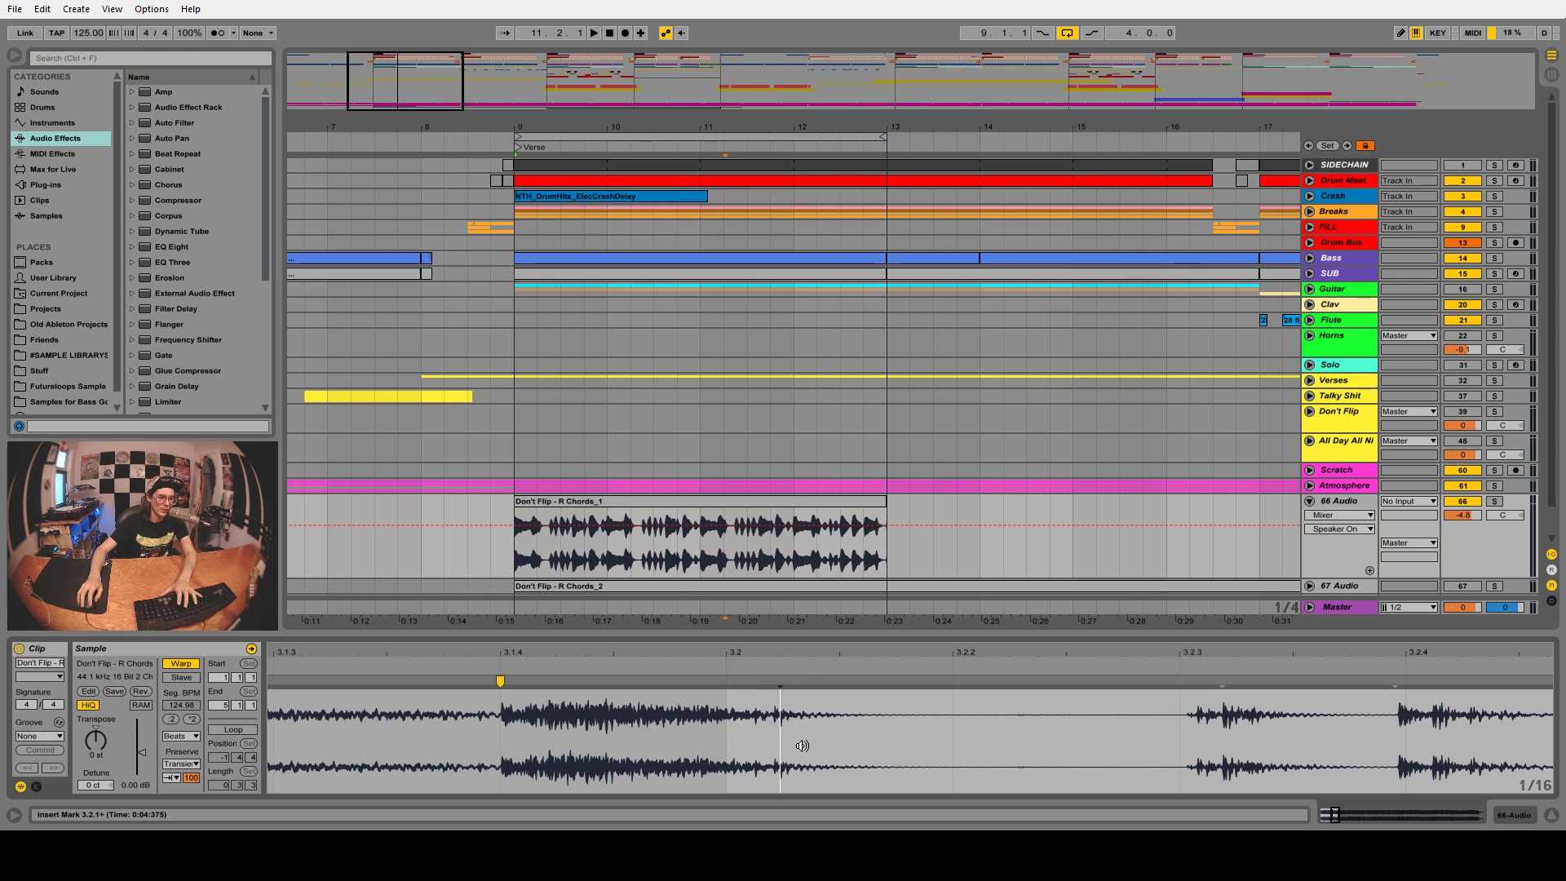
drag(803, 658, 582, 651)
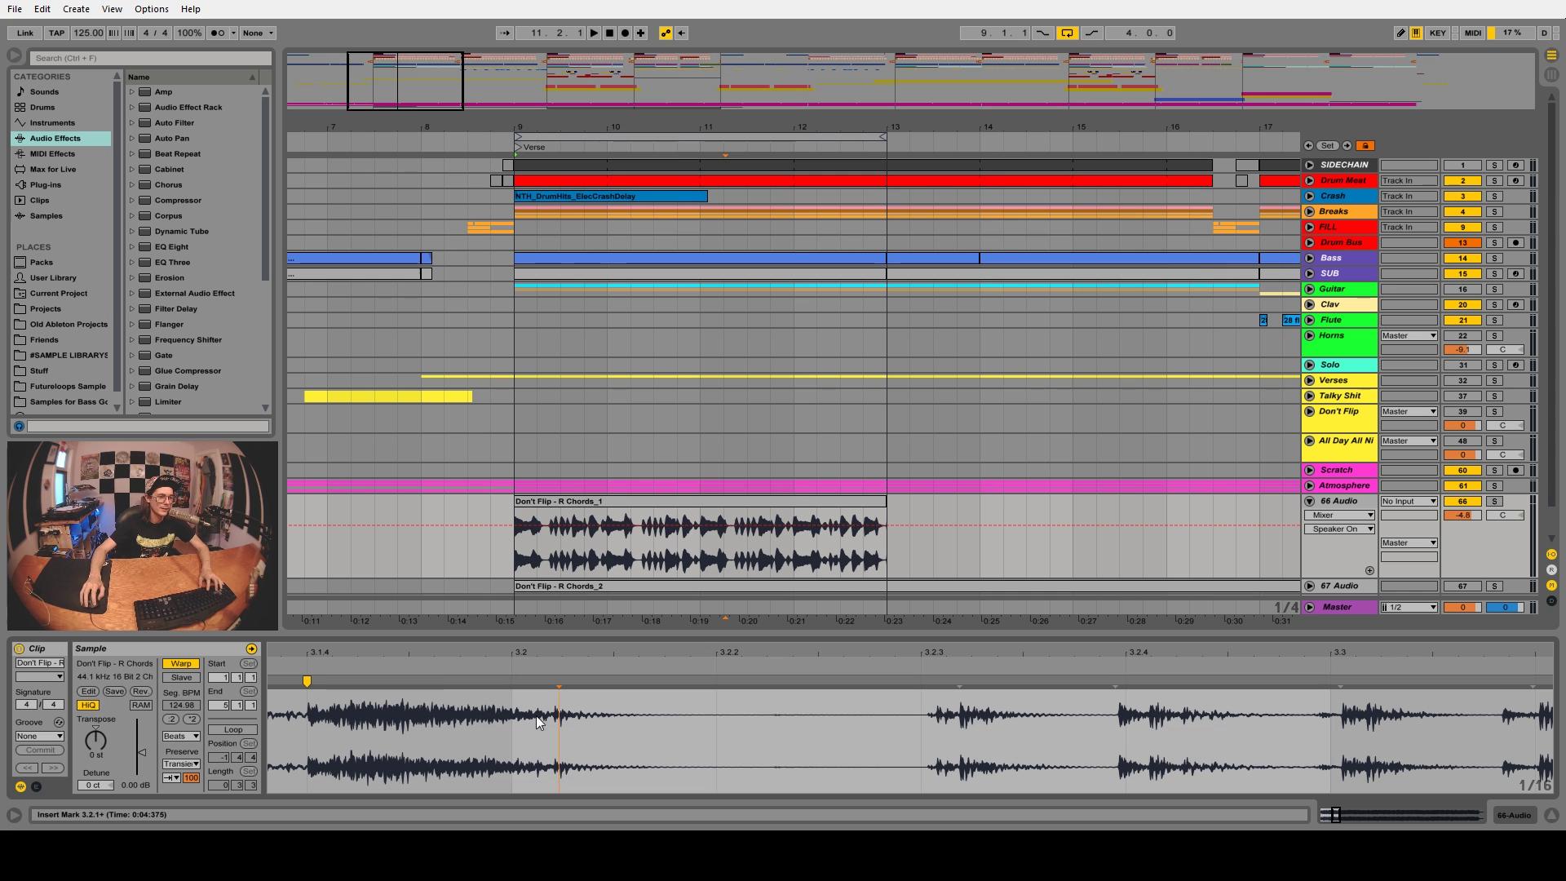
click(930, 691)
drag(599, 681, 613, 682)
drag(848, 681, 828, 681)
drag(997, 685, 1004, 686)
drag(1260, 685, 708, 683)
drag(709, 683, 695, 683)
- Warp the chord hits at 3.4, 3.4.2, 3.4.4 and 4.1 onto the grid
drag(1125, 685, 1086, 686)
drag(1271, 685, 679, 685)
drag(678, 685, 698, 684)
drag(1095, 686, 1107, 685)
drag(1323, 685, 1311, 685)
drag(1311, 687, 288, 689)
- Warp the remaining bar 4 hits, from 4.1.4 through 4.4.3, onto their 1/16 grid lines
drag(936, 686, 903, 685)
drag(1350, 687, 592, 686)
drag(806, 685, 797, 685)
drag(1010, 685, 1001, 685)
drag(1213, 685, 1206, 685)
drag(1346, 686, 535, 686)
drag(818, 686, 804, 685)
drag(1224, 685, 579, 685)
drag(1000, 685, 989, 685)
- Play the fully warped R Chords_1 clip from the arrangement to check its timing
drag(1142, 653, 1248, 571)
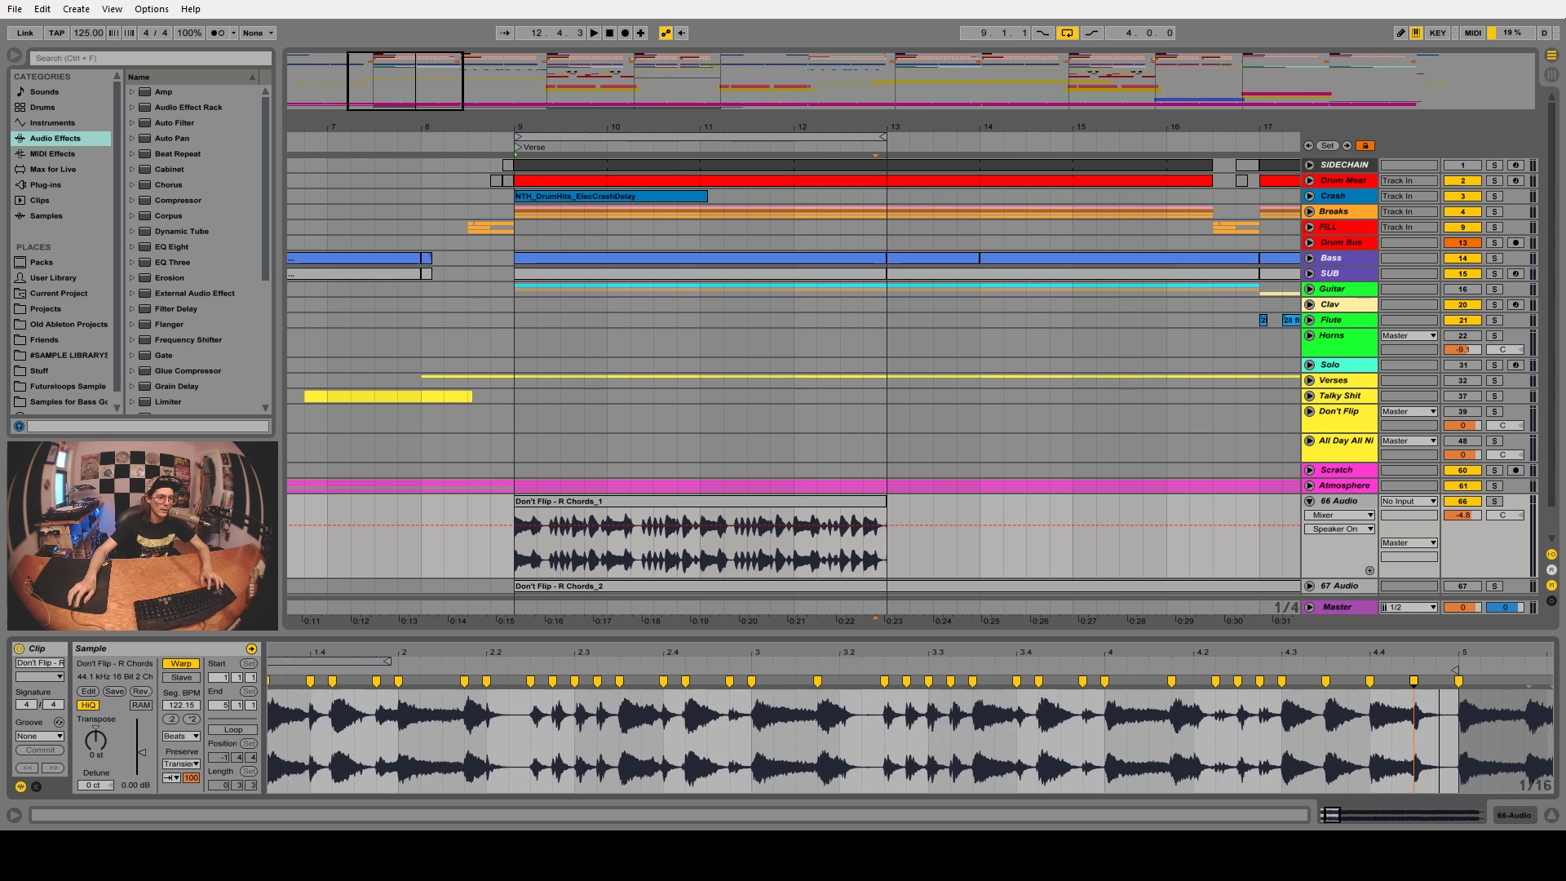
drag(1439, 653, 1264, 604)
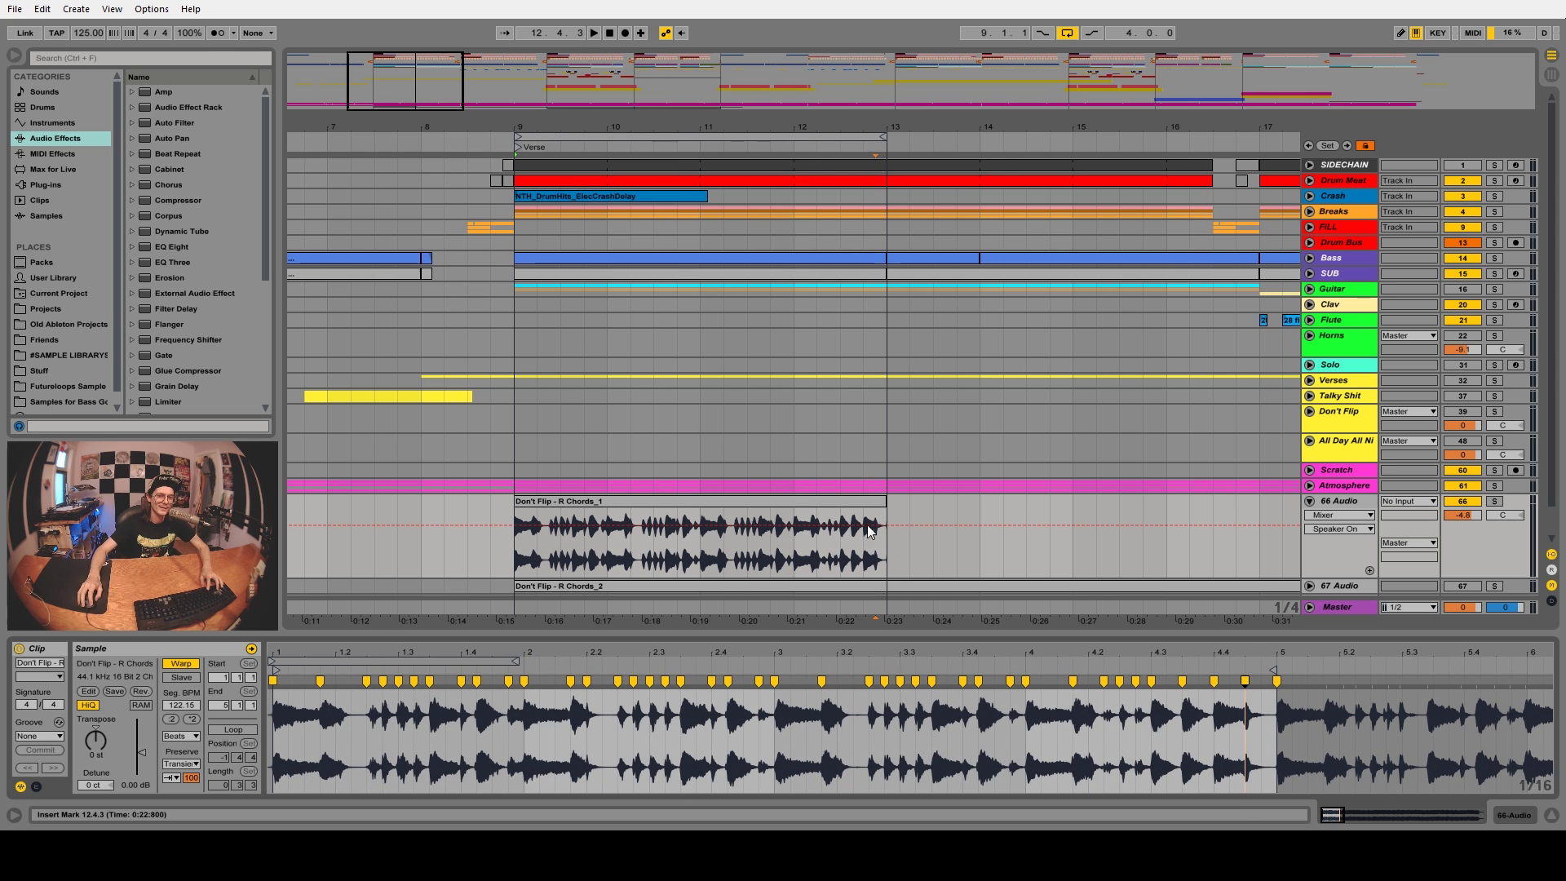
click(804, 502)
key(space)
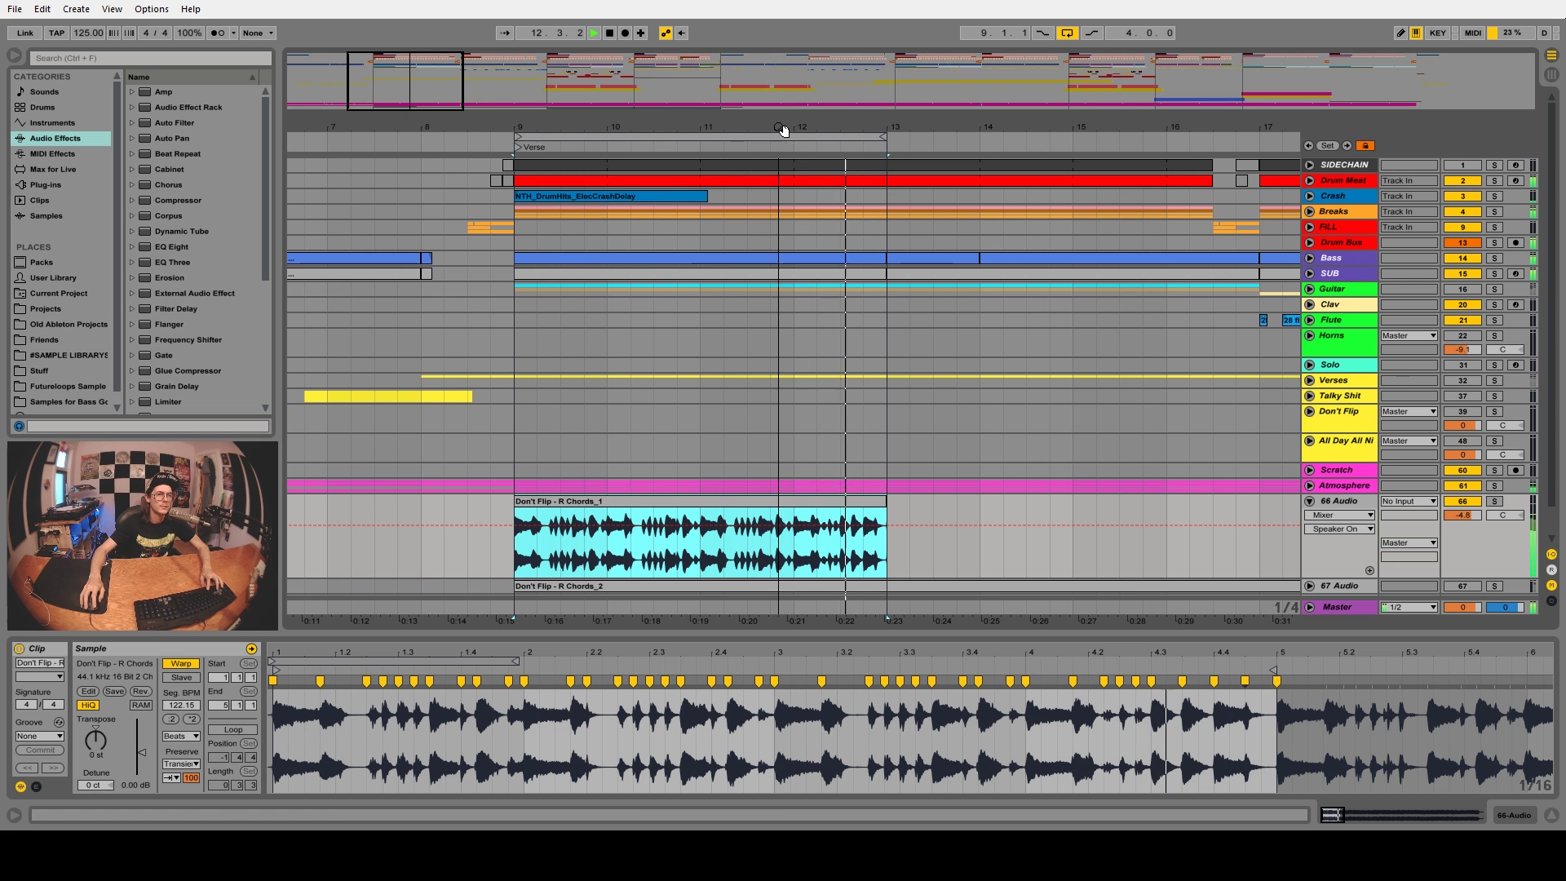
- Duplicate the R Chords_1 clip right after itself at bar 13 and turn off Warp on the copy
drag(784, 128, 699, 128)
key(ctrl+d)
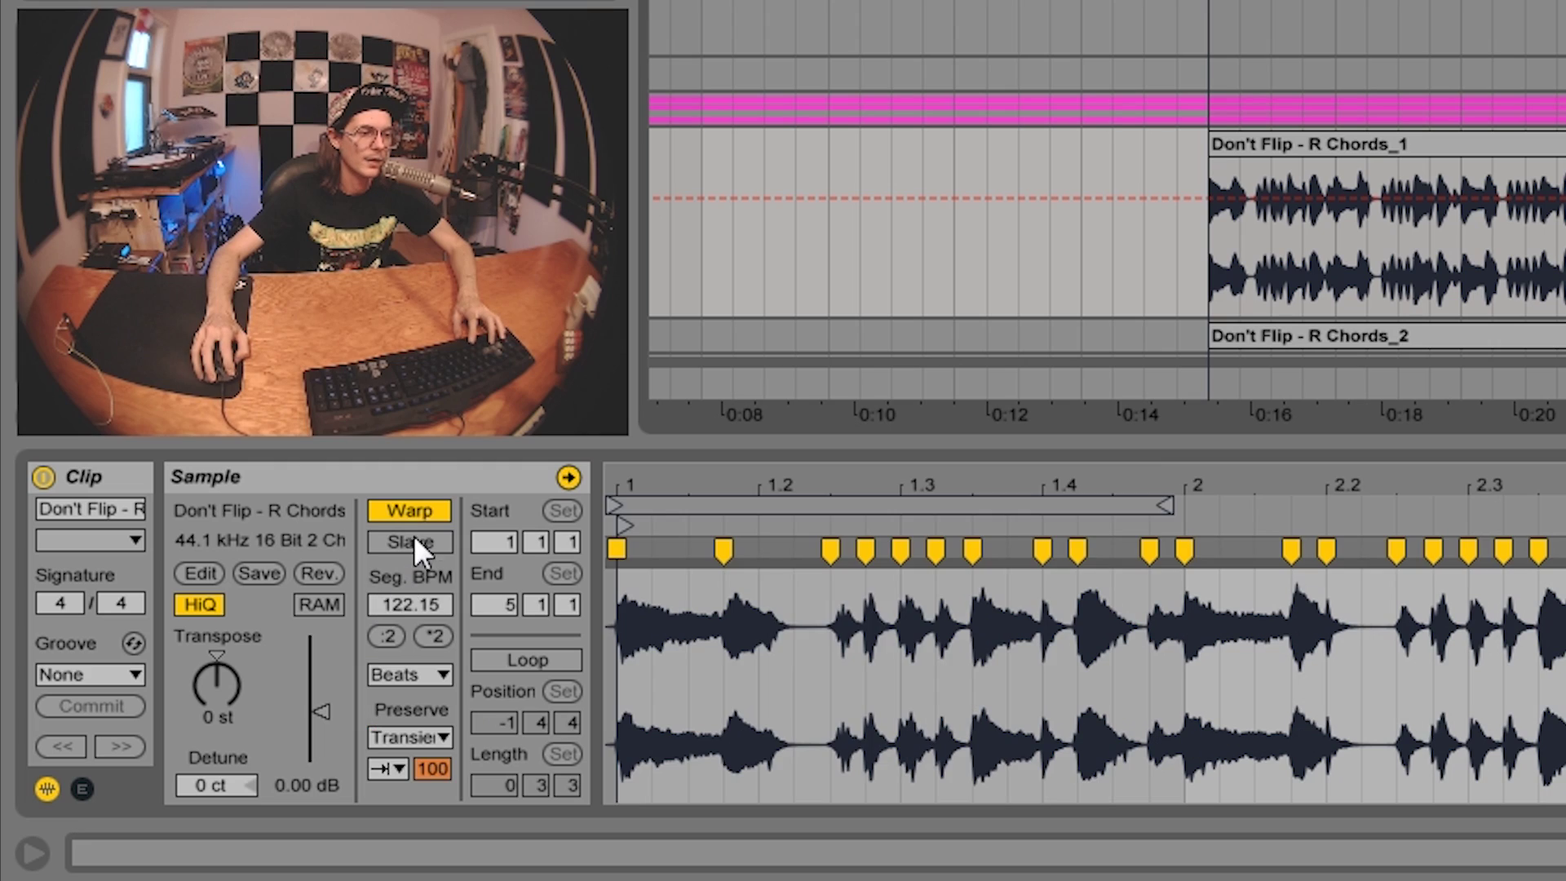
click(182, 664)
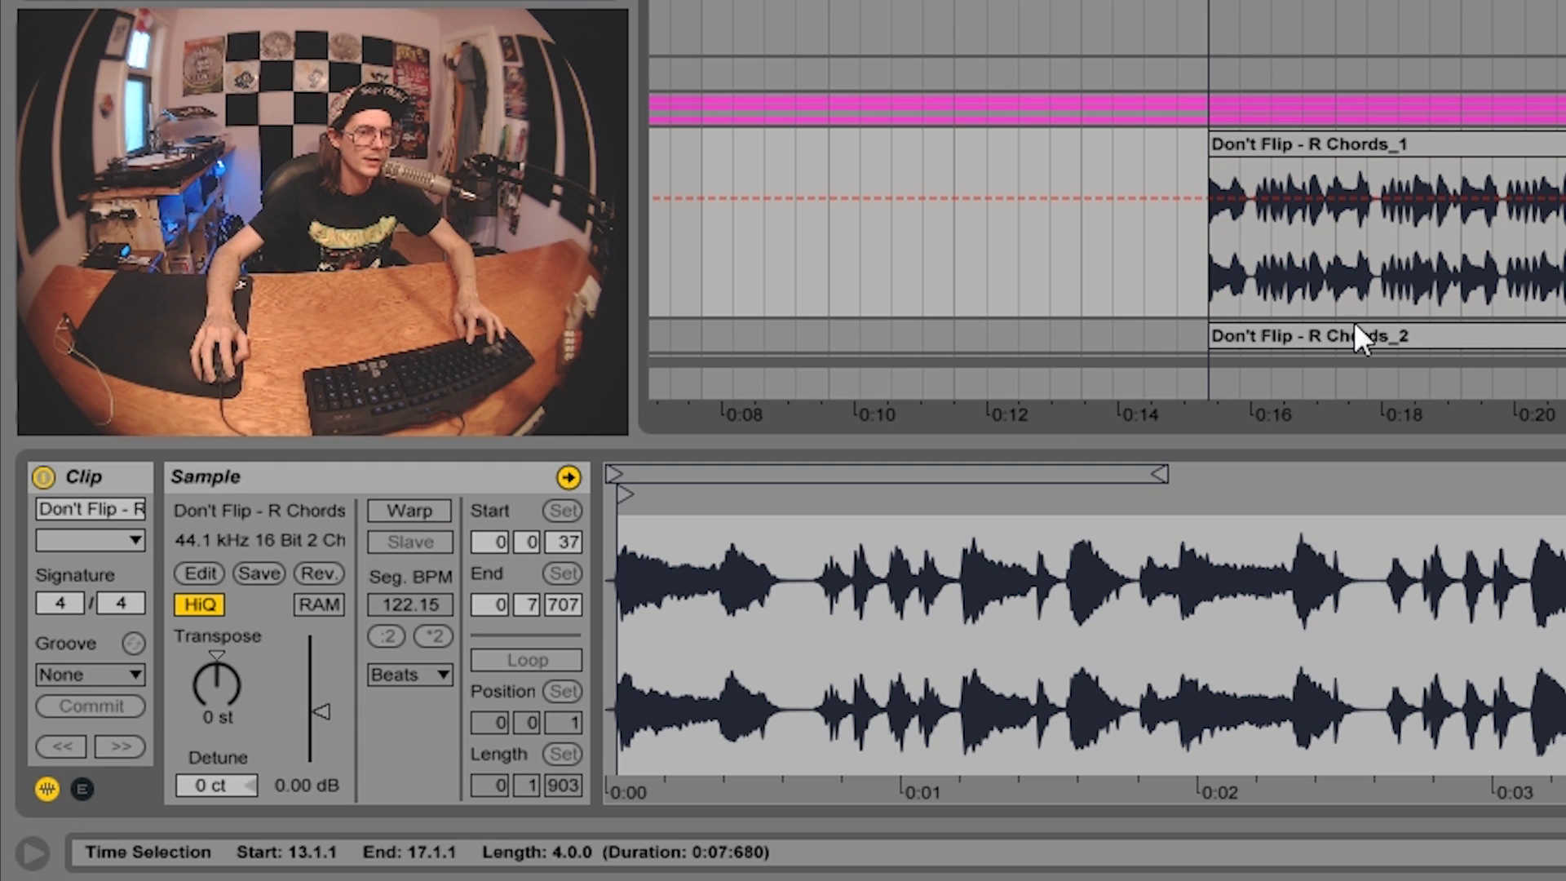
- Play the clips and extend the arrangement loop to bar 17 to compare the warped and unwarped versions
key(space)
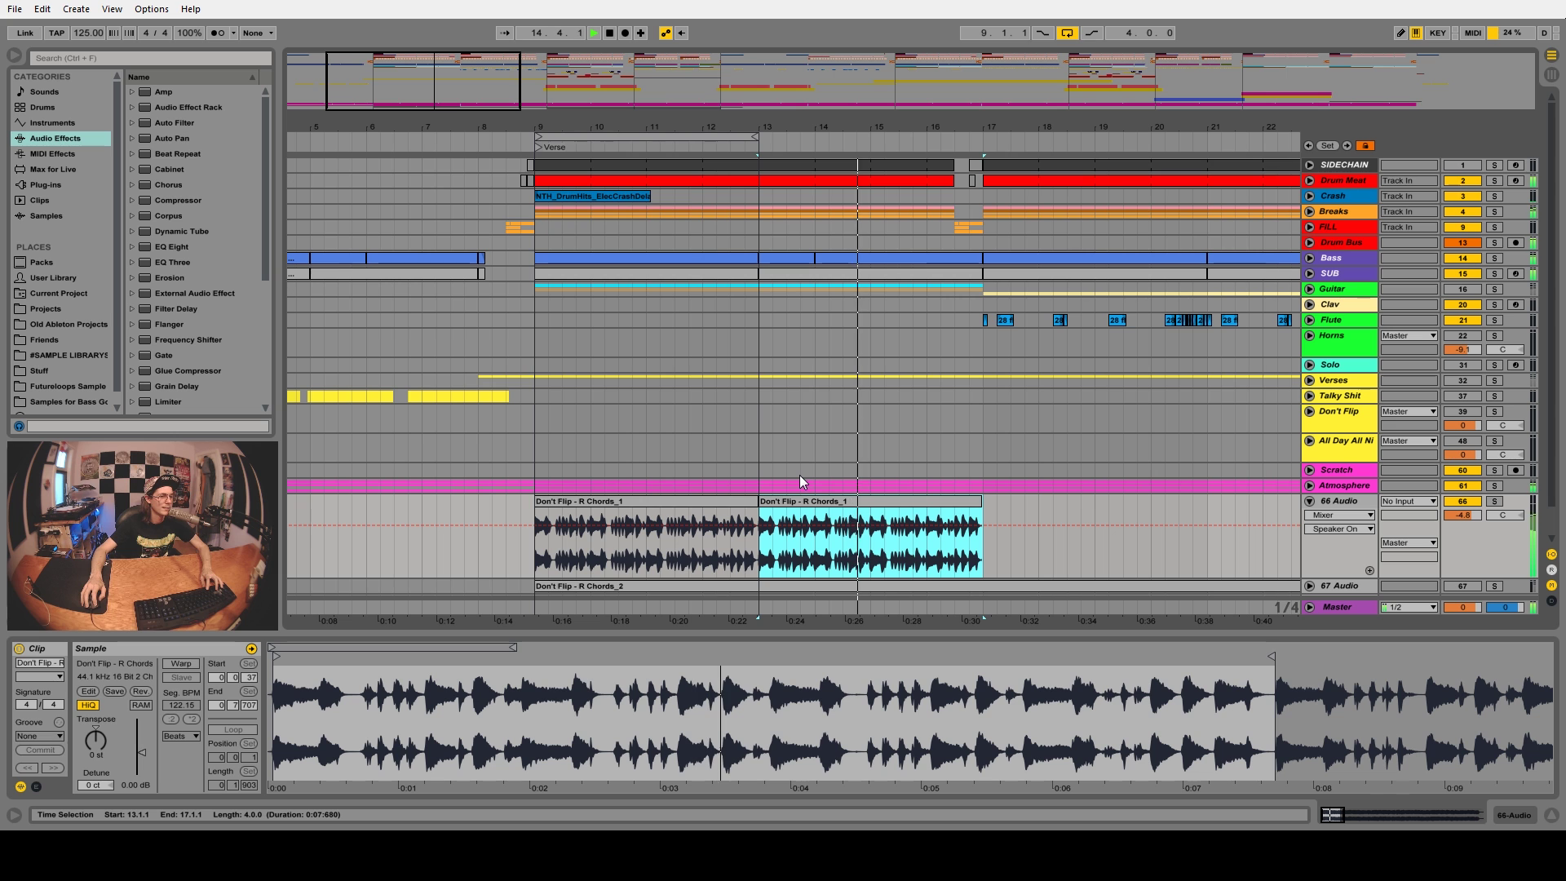
drag(757, 137, 979, 130)
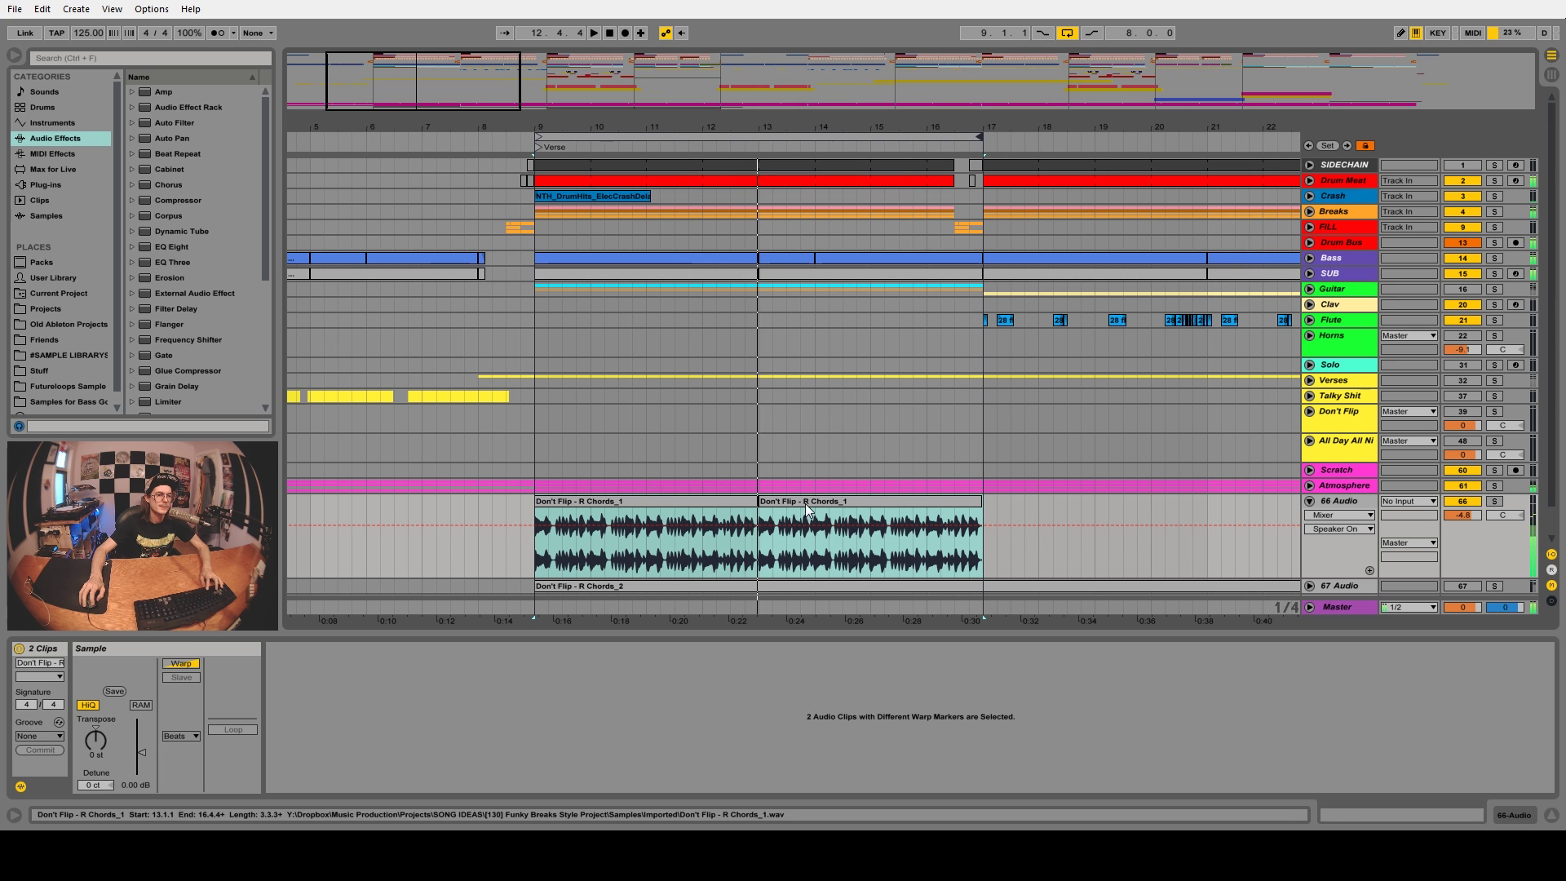
- Delete the unwarped duplicate, stop playback and shorten the arrangement loop to end at bar 13
click(816, 530)
key(Delete)
key(space)
drag(980, 138, 759, 138)
- Apply Slynk's Funky Groove to the original R Chords_1 clip
click(560, 501)
scroll(560, 502, up, 3)
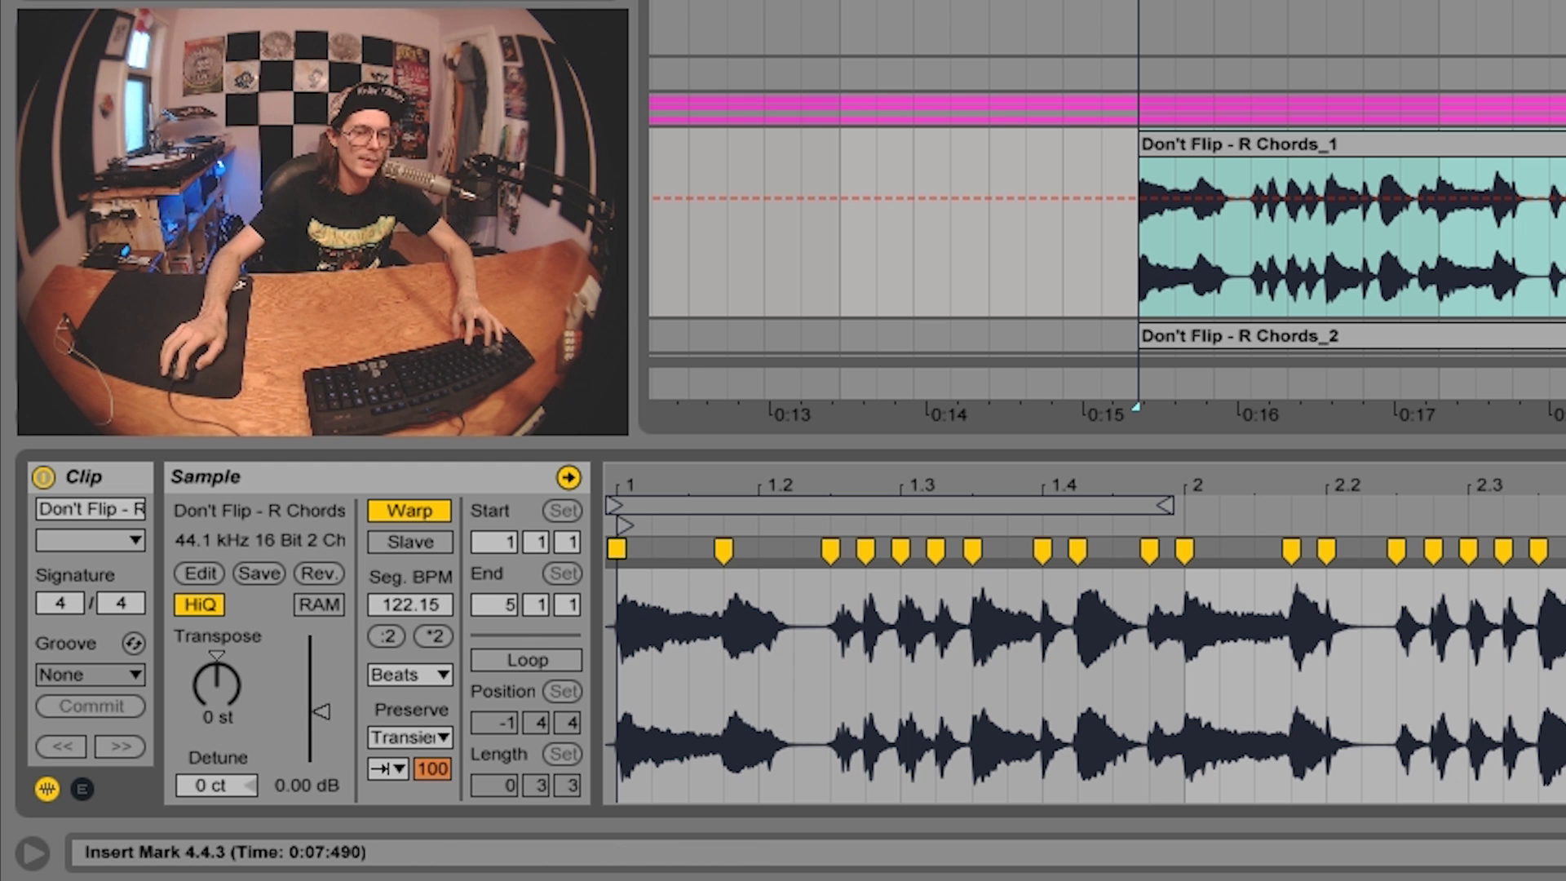
click(109, 674)
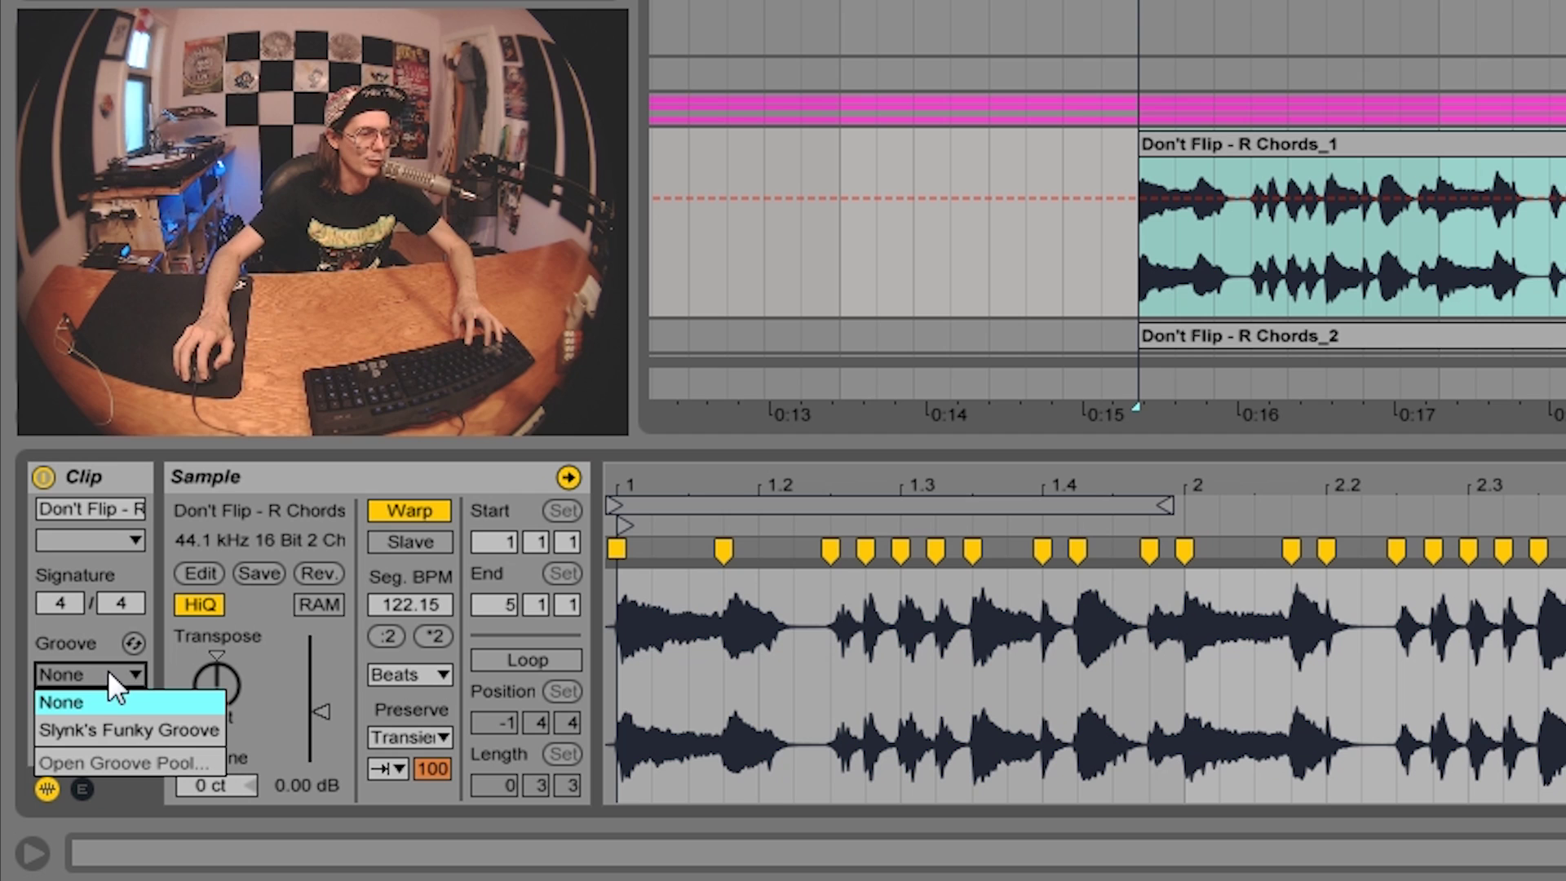
click(114, 727)
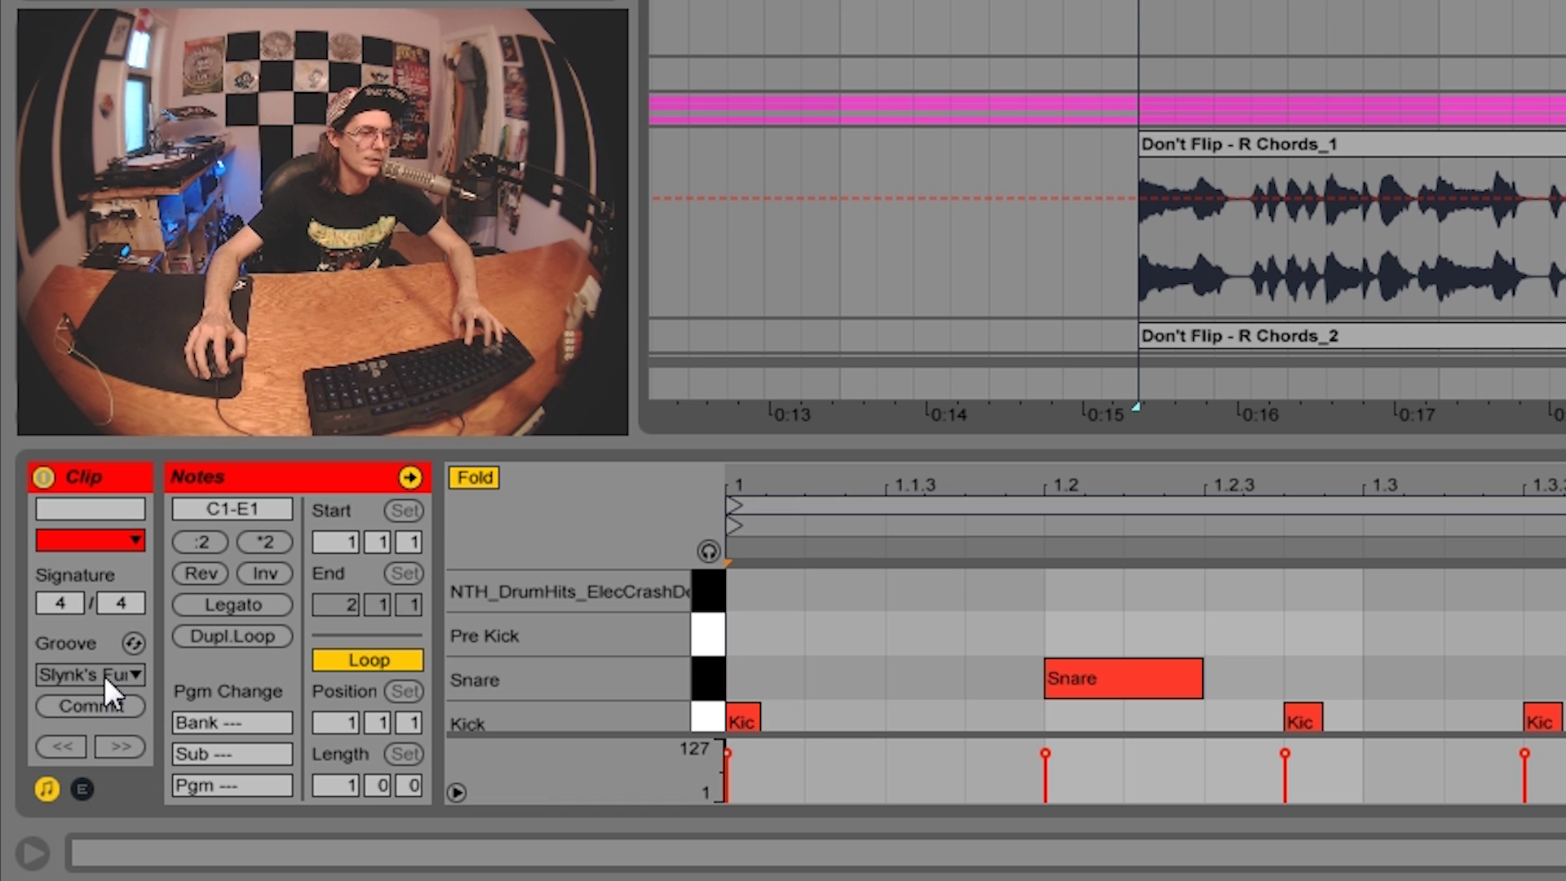
- Play the grooved R Chords_1 clip with the rest of the mix
click(1321, 146)
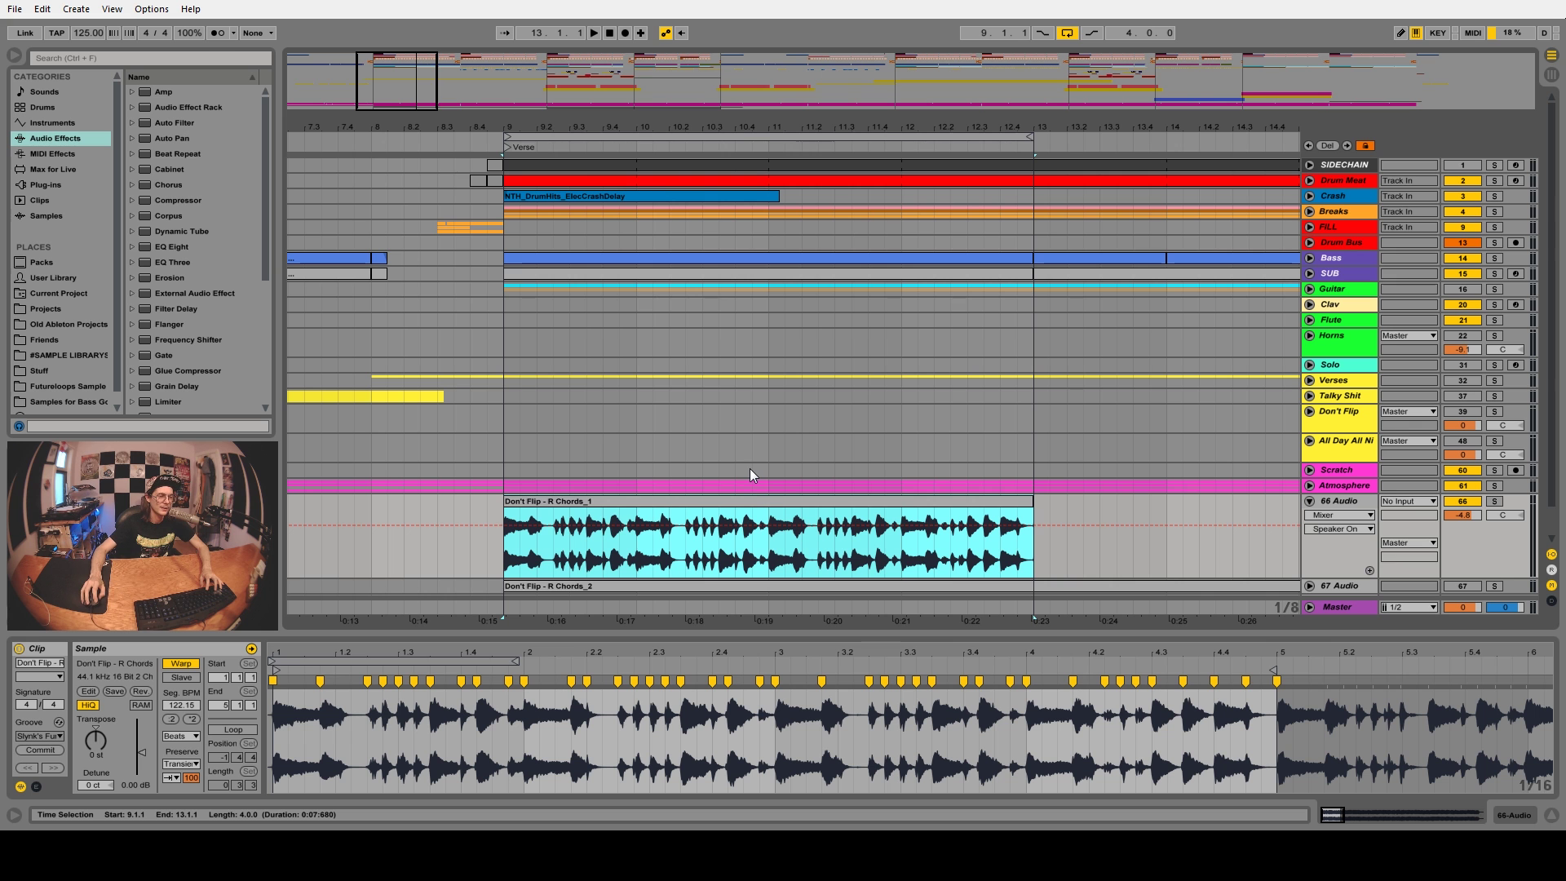
key(space)
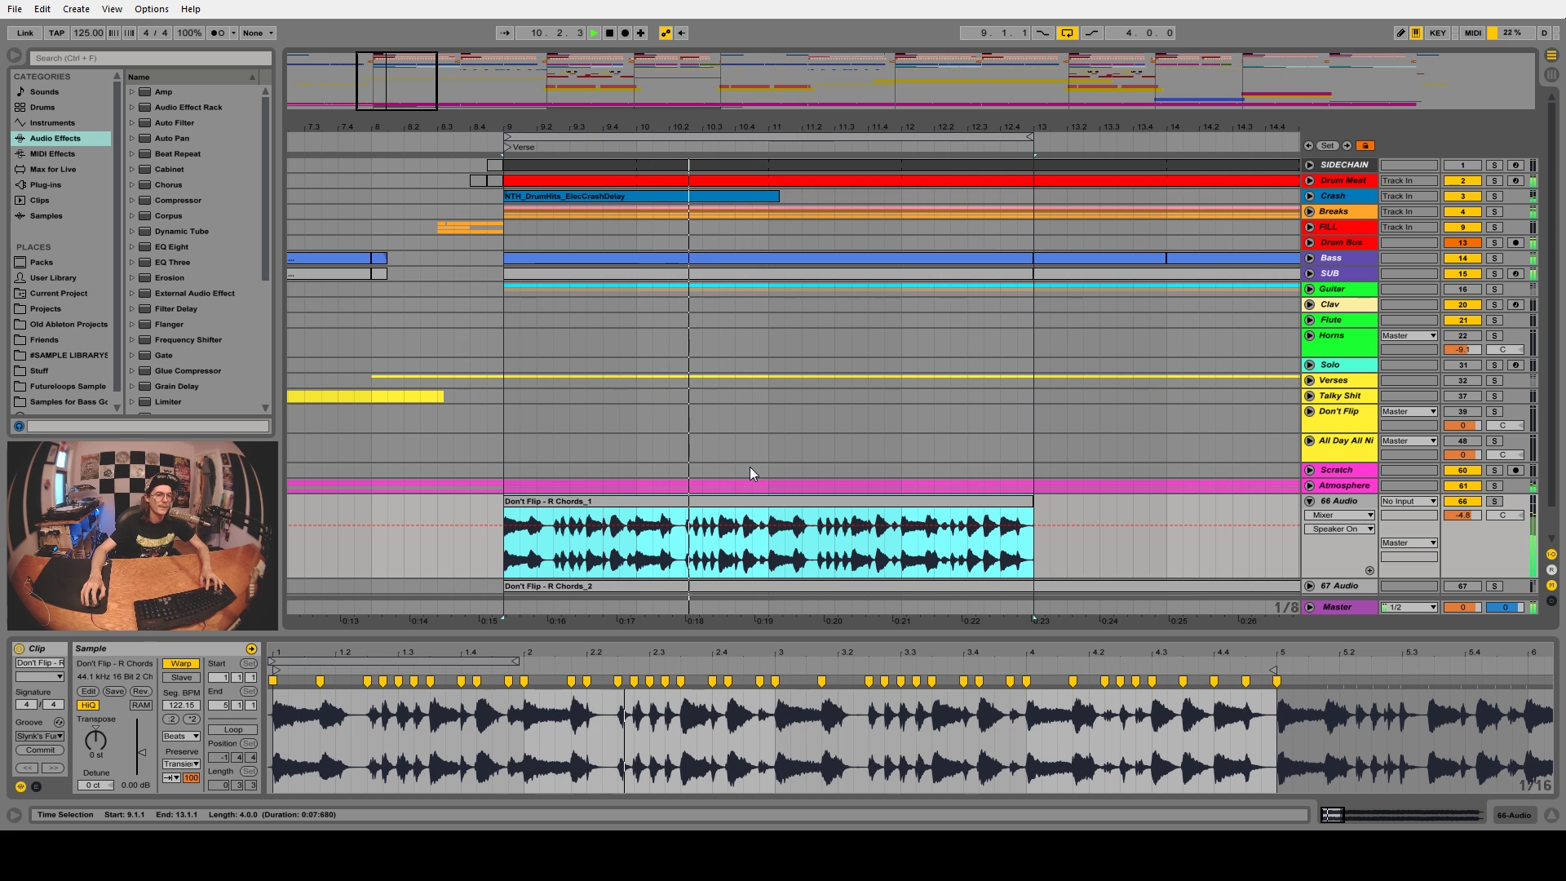
key(minus)
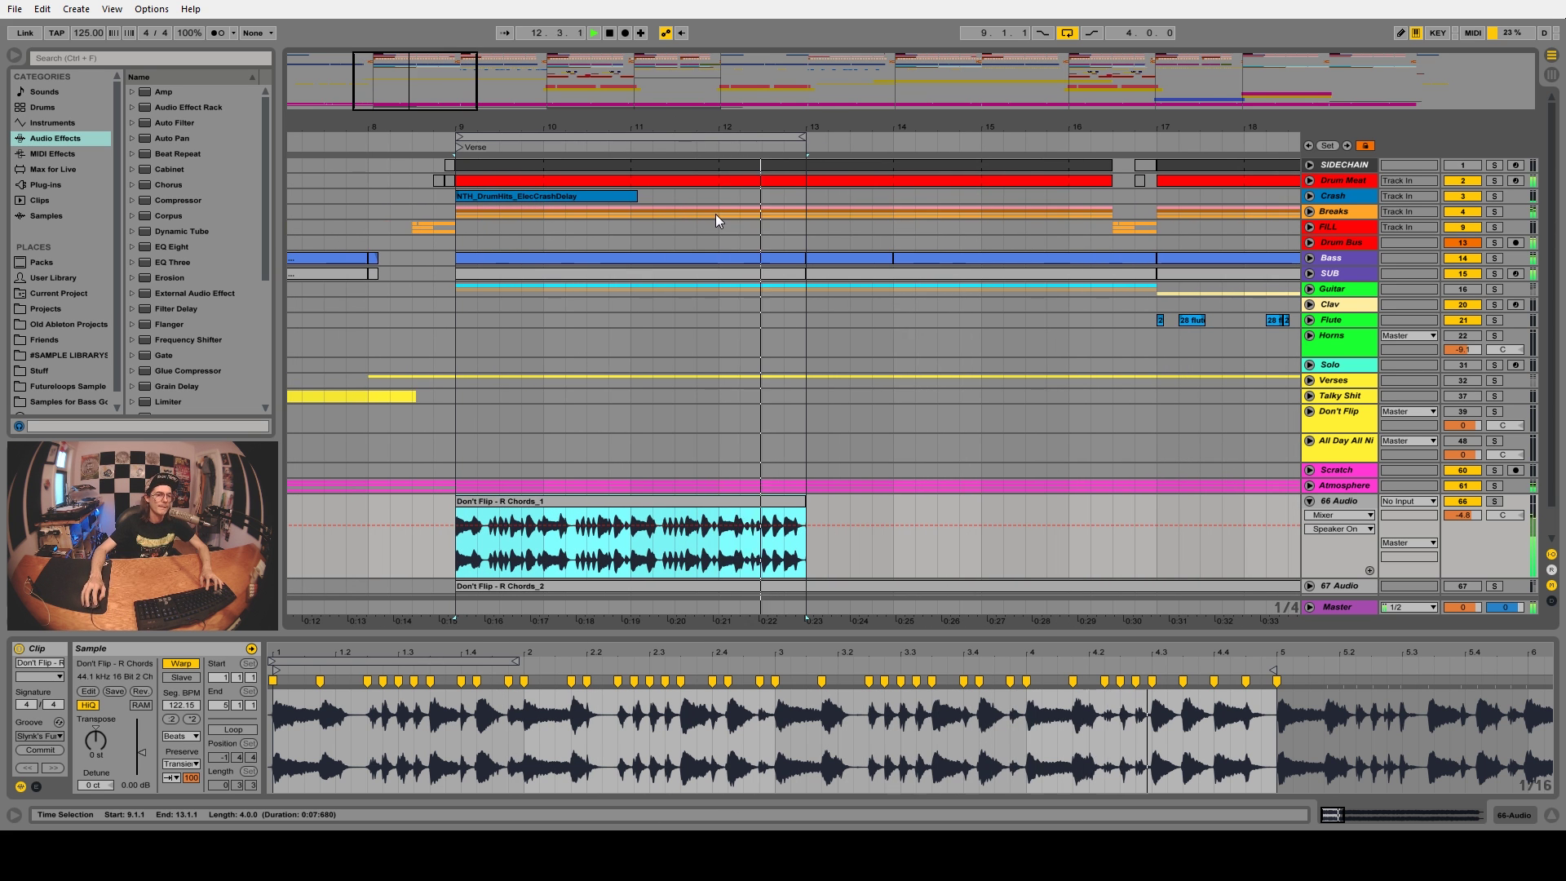
drag(714, 128, 739, 122)
key(space)
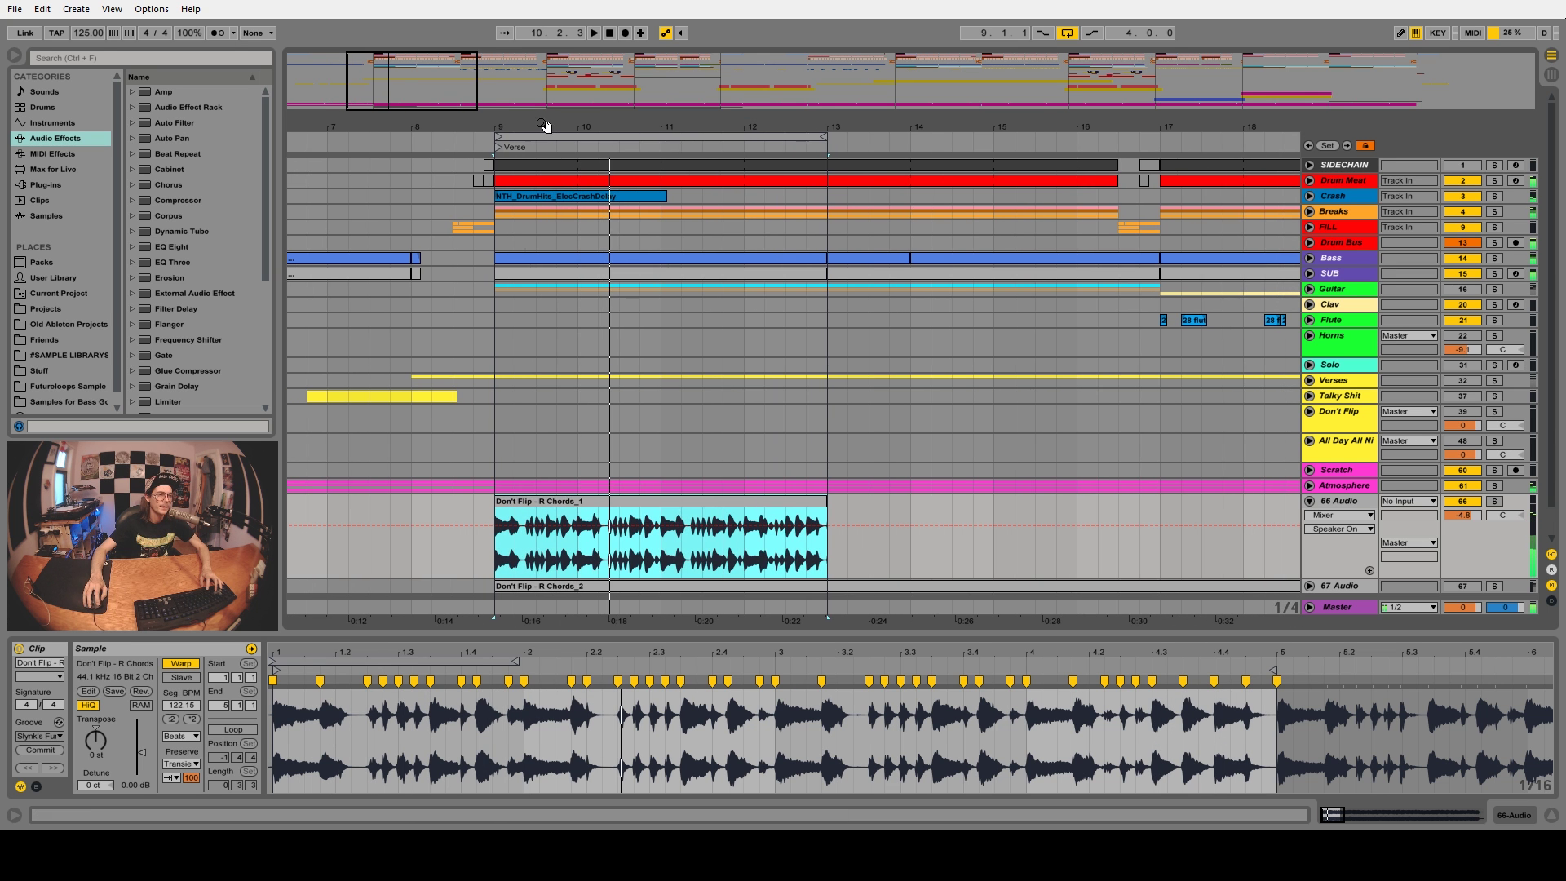
- Examine the R Chords_1 clip's warp markers around 1.2.3 and play the clip from bar 9
drag(549, 125, 574, 207)
double_click(569, 501)
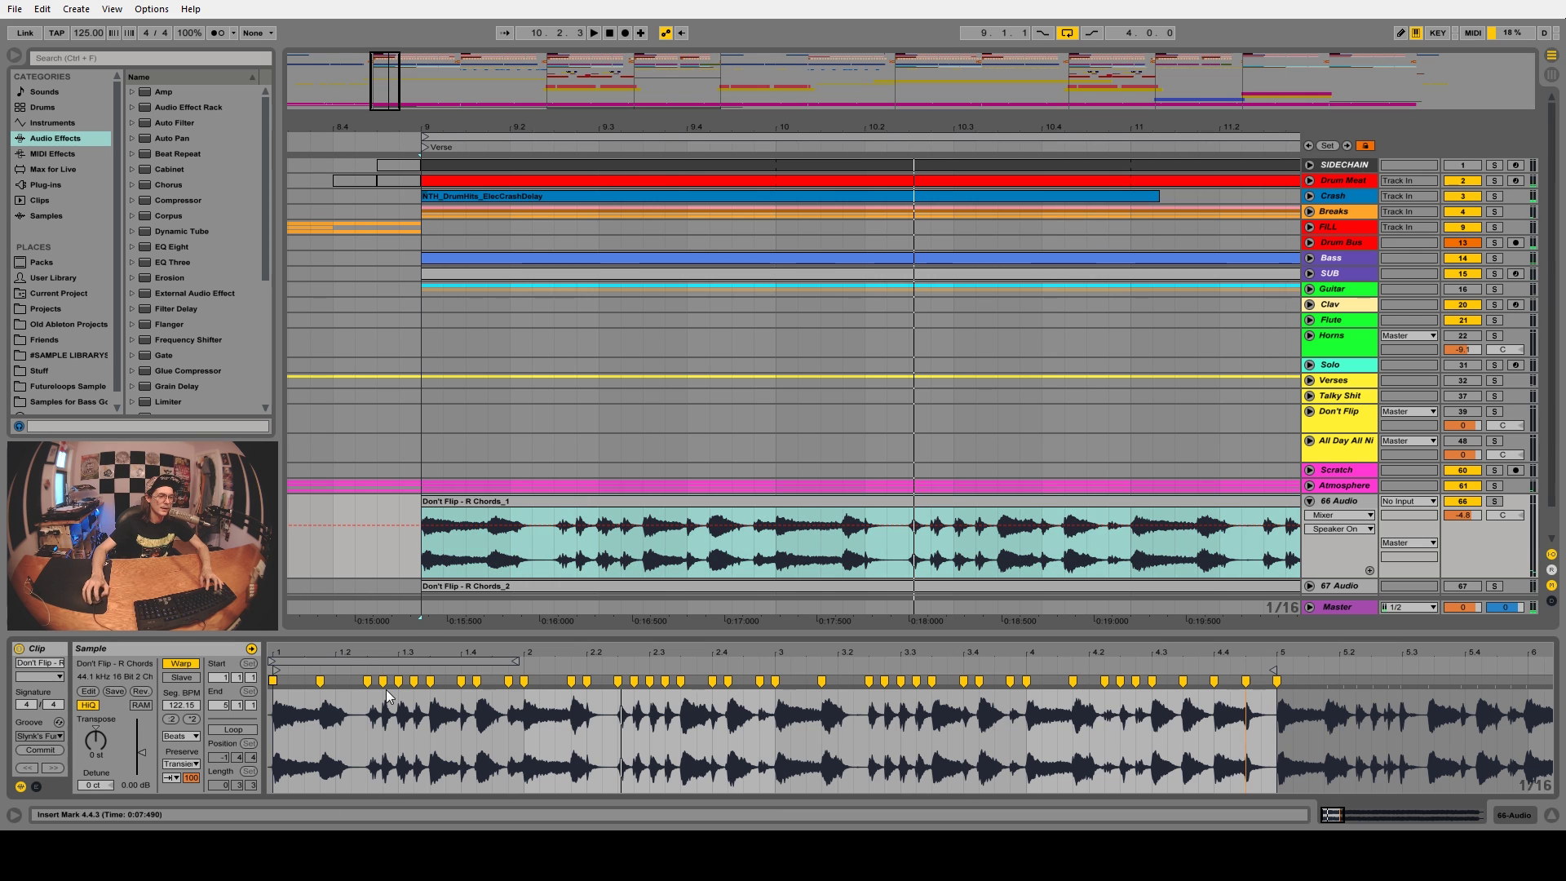
mouse_move(371, 653)
mouse_down()
mouse_move(470, 658)
mouse_move(456, 681)
mouse_move(391, 680)
mouse_up()
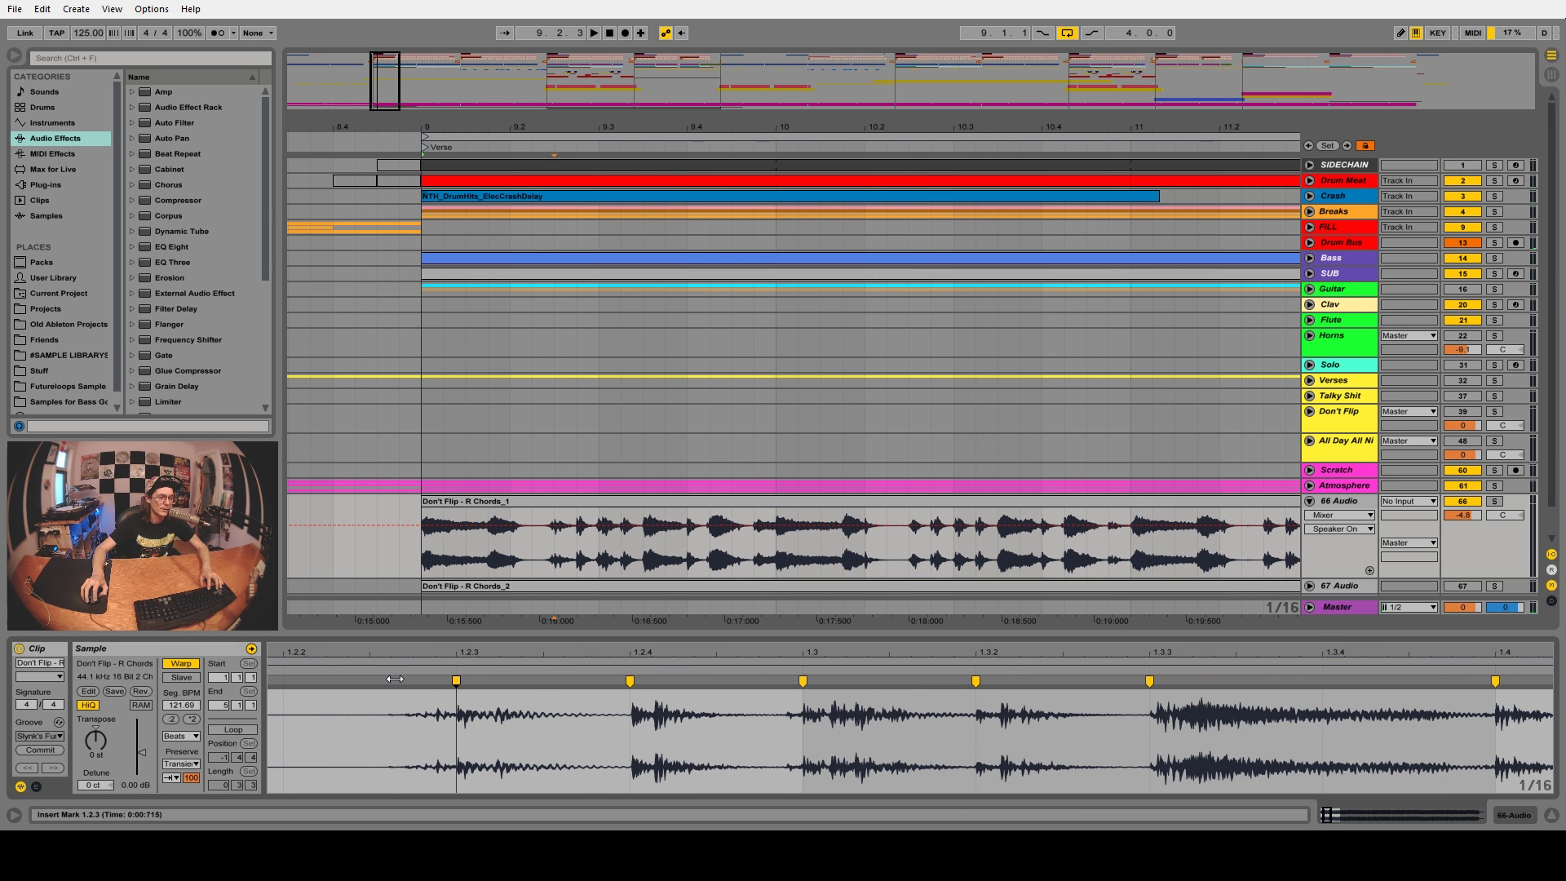
click(569, 500)
key(space)
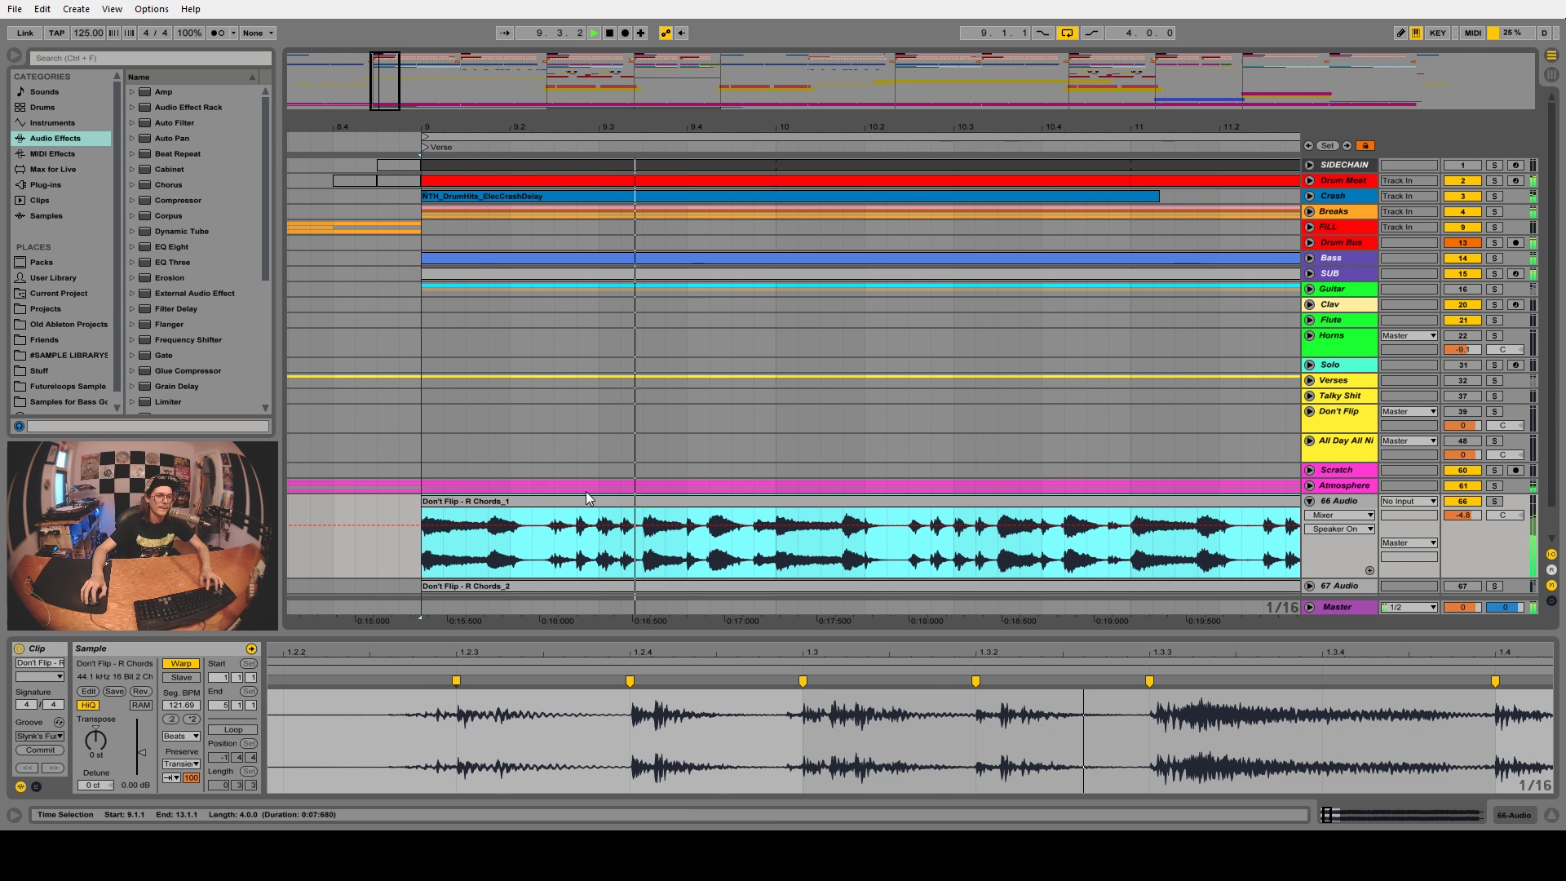
key(space)
- Solo the 66 Audio track and lower the R Chords_1 clip's Beats transient envelope to 19
drag(759, 128, 545, 71)
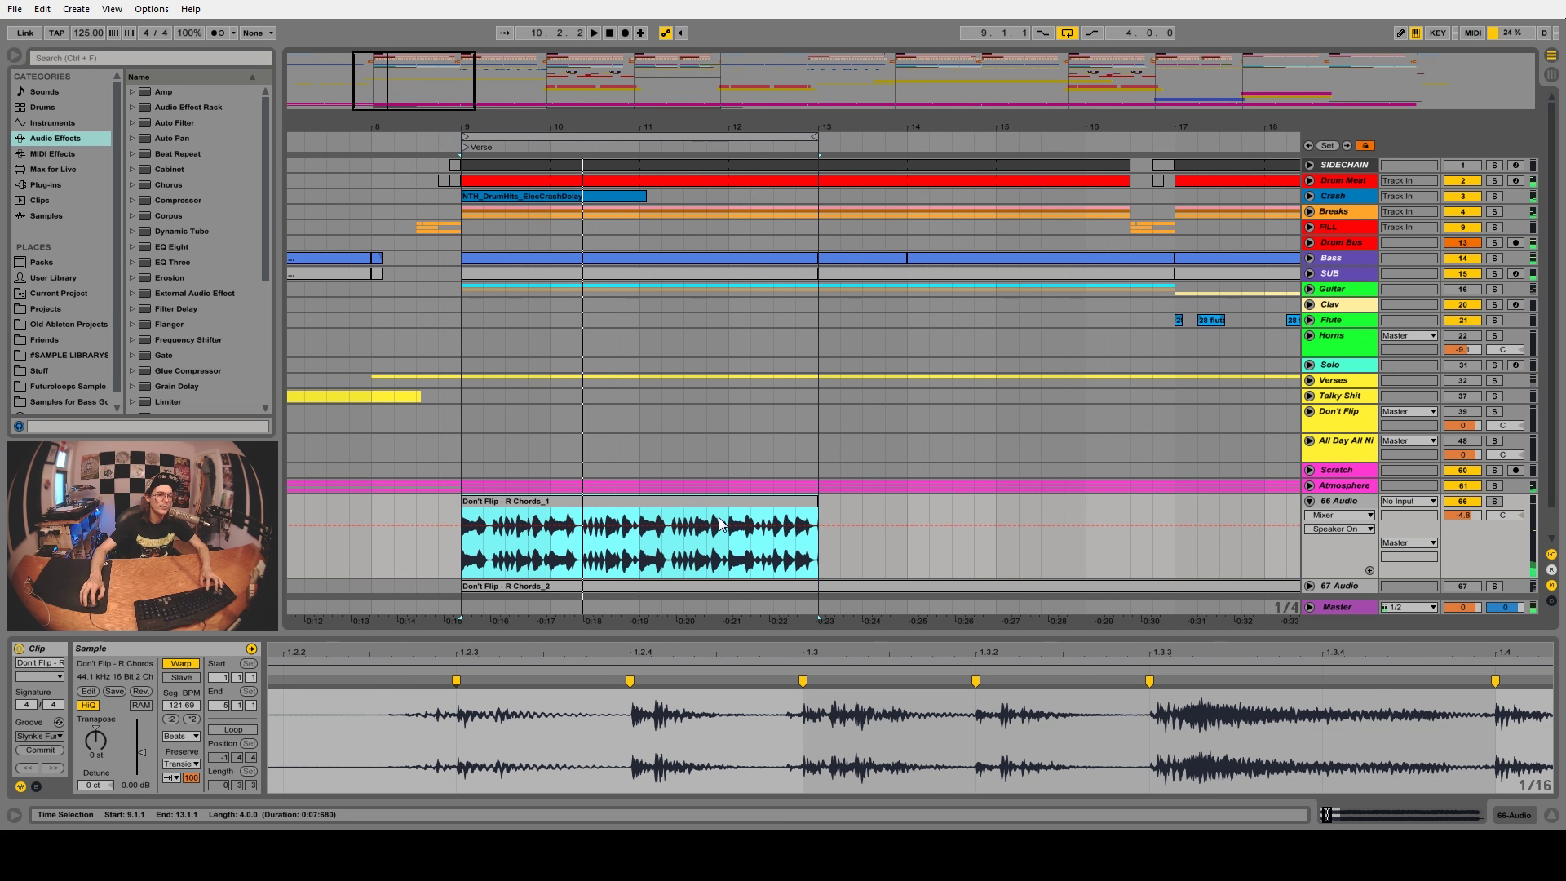
click(1492, 503)
drag(192, 778, 192, 779)
drag(433, 769, 432, 817)
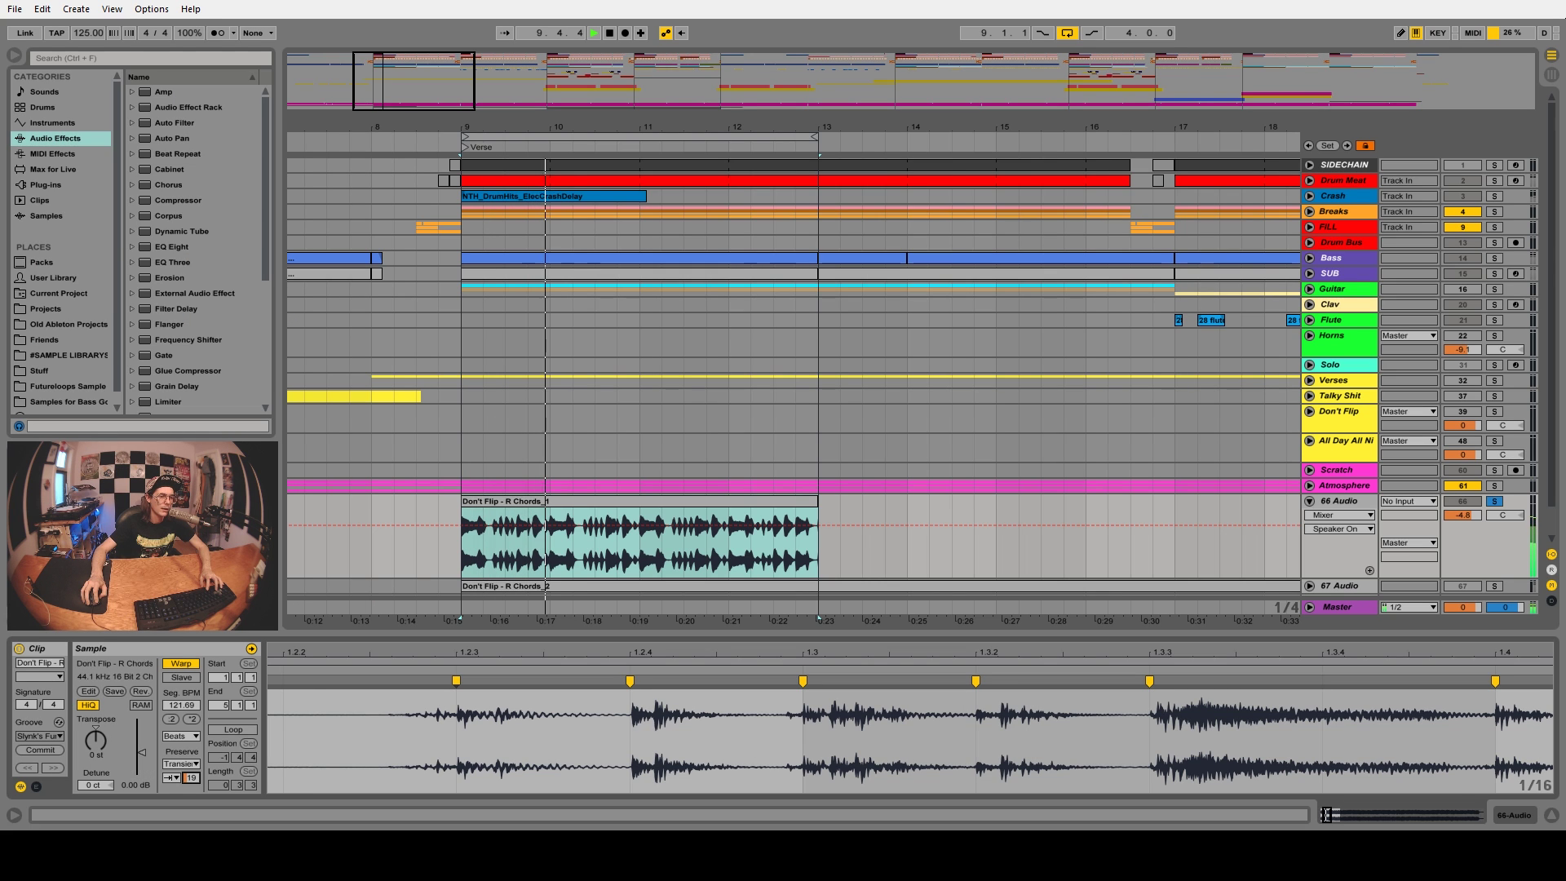
key(space)
- Play the soloed clip from around bar 10 and examine its warp markers near 2.2
click(566, 556)
key(space)
key(space)
click(553, 548)
drag(702, 650, 456, 650)
drag(736, 650, 742, 668)
key(space)
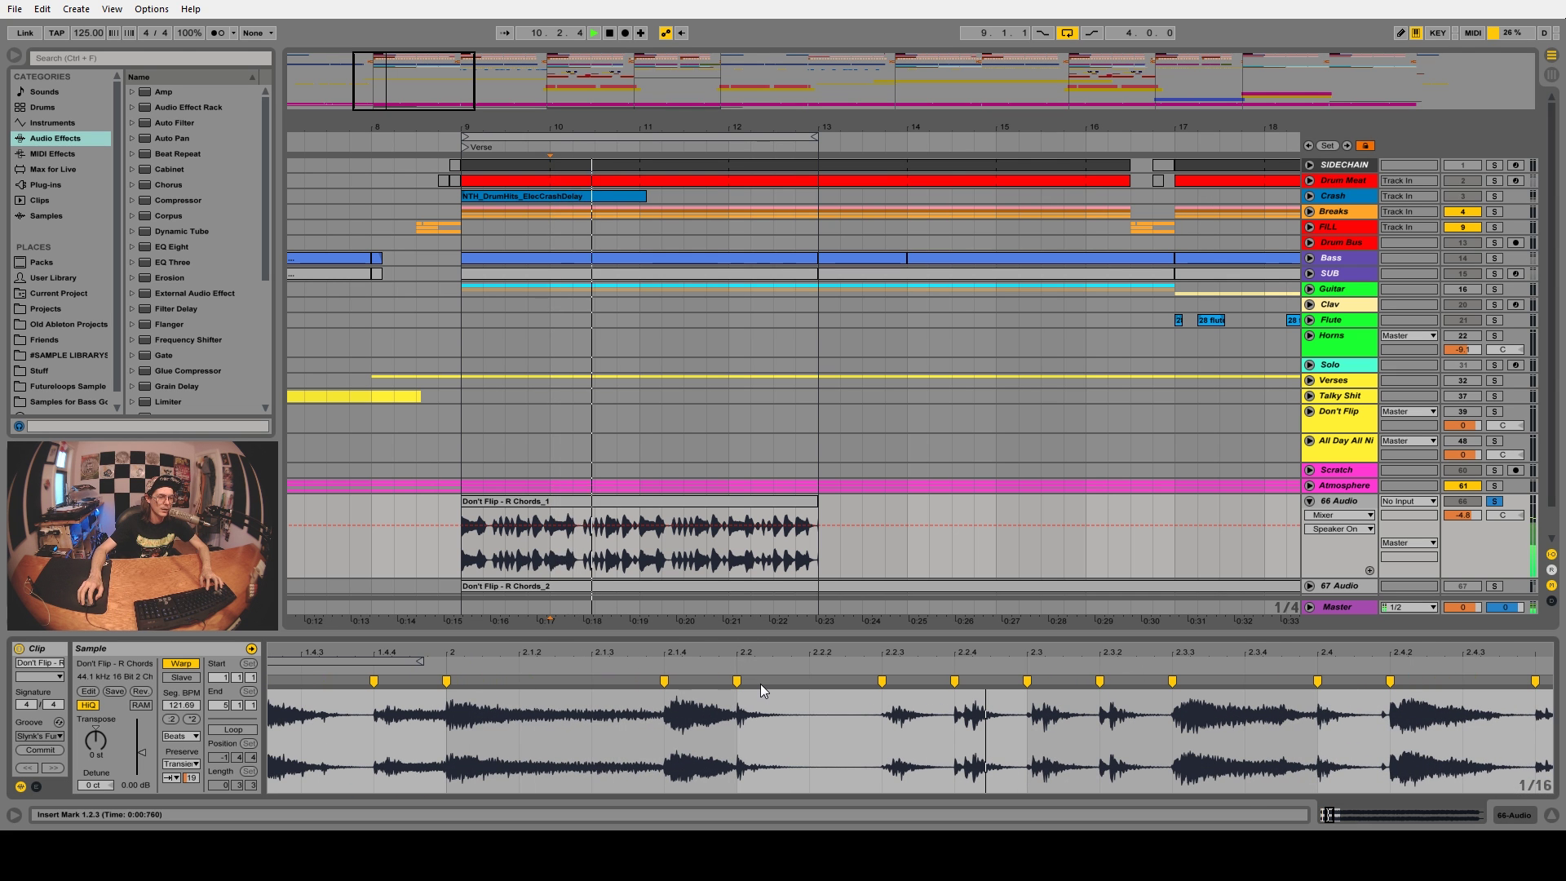
key(space)
double_click(739, 681)
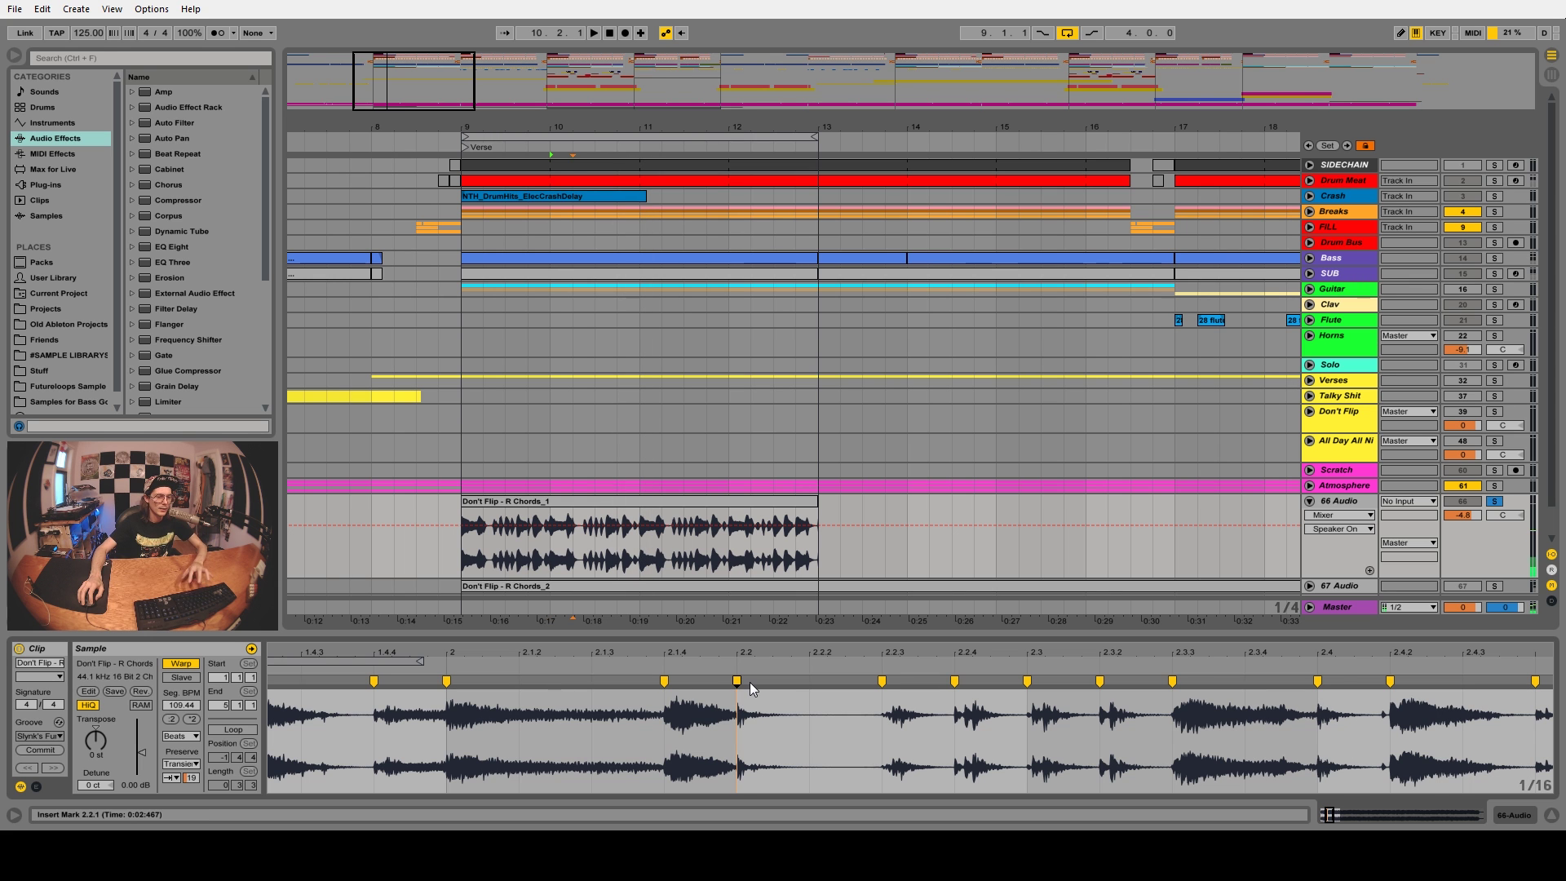
key(space)
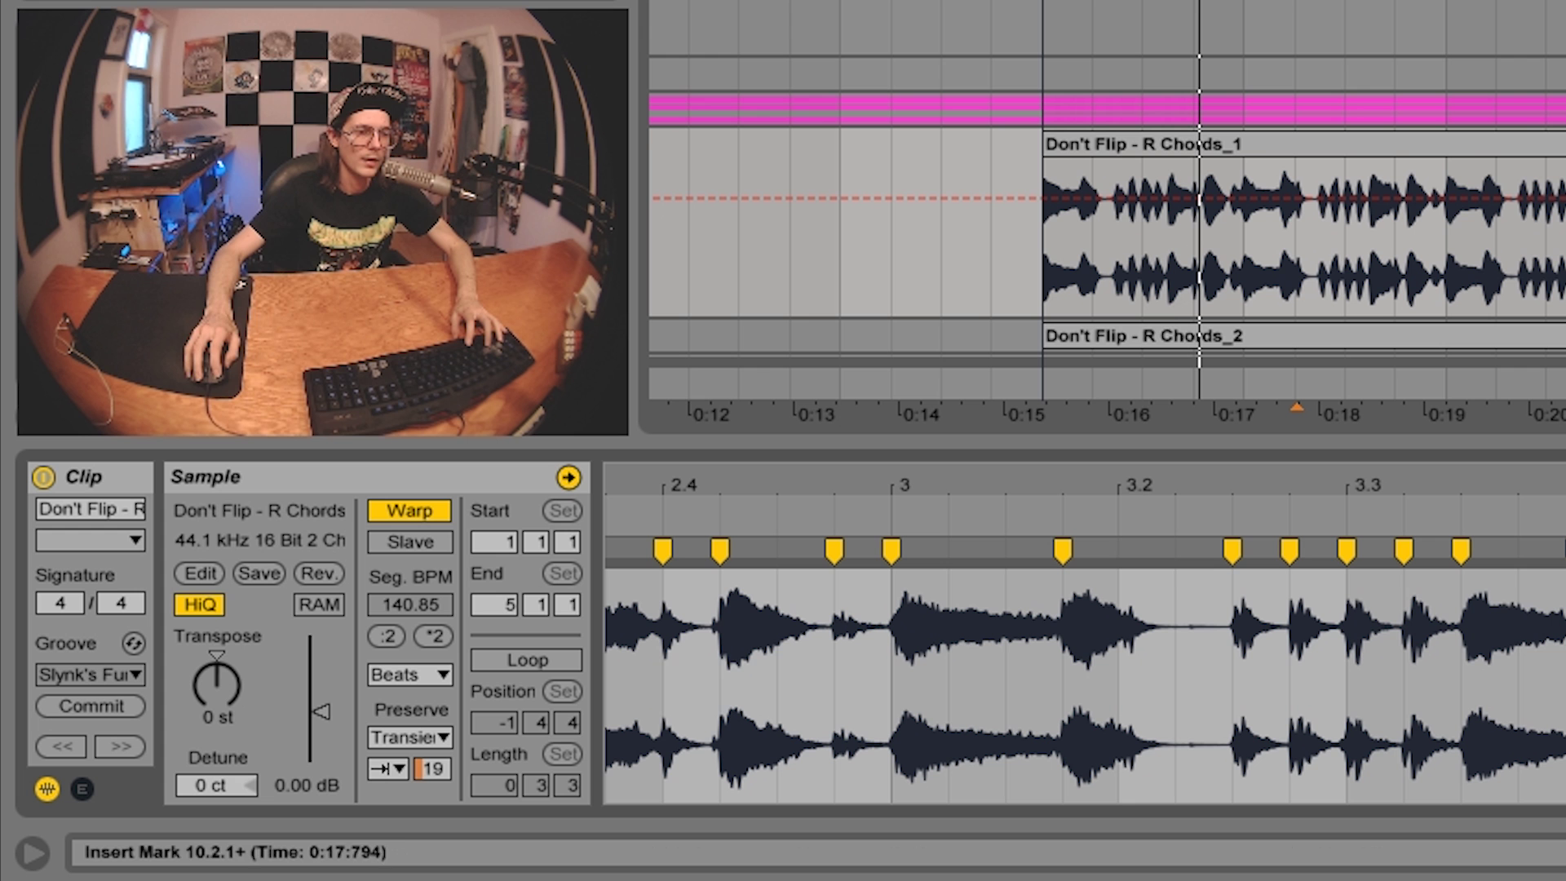
- Set the R Chords_1 clip's transient envelope to 100 and play the clip
drag(192, 778, 192, 768)
drag(432, 769, 432, 746)
key(space)
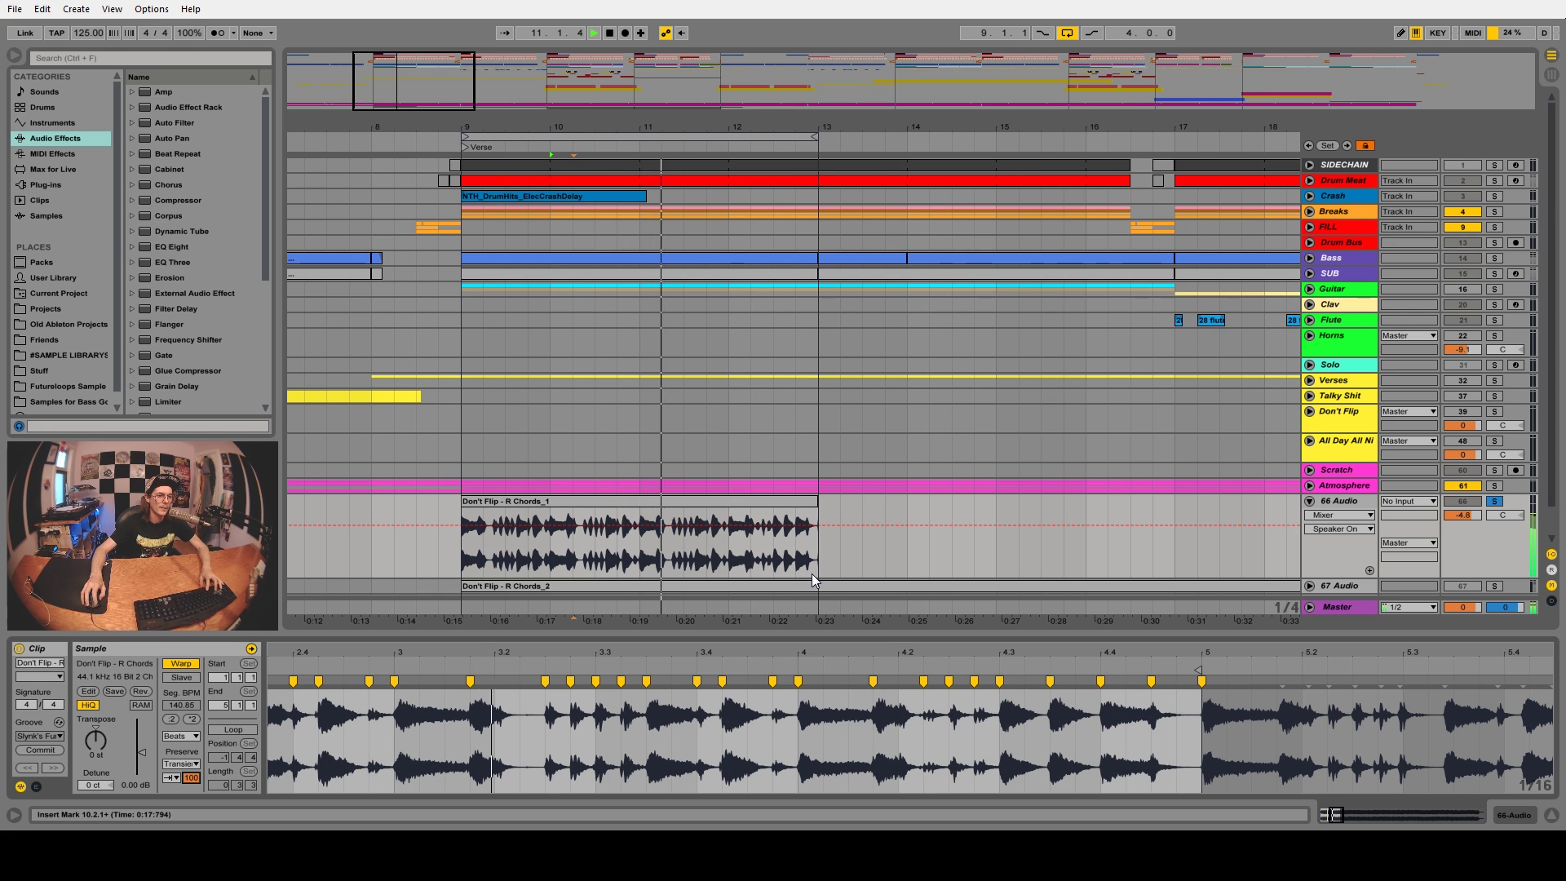
click(639, 543)
key(space)
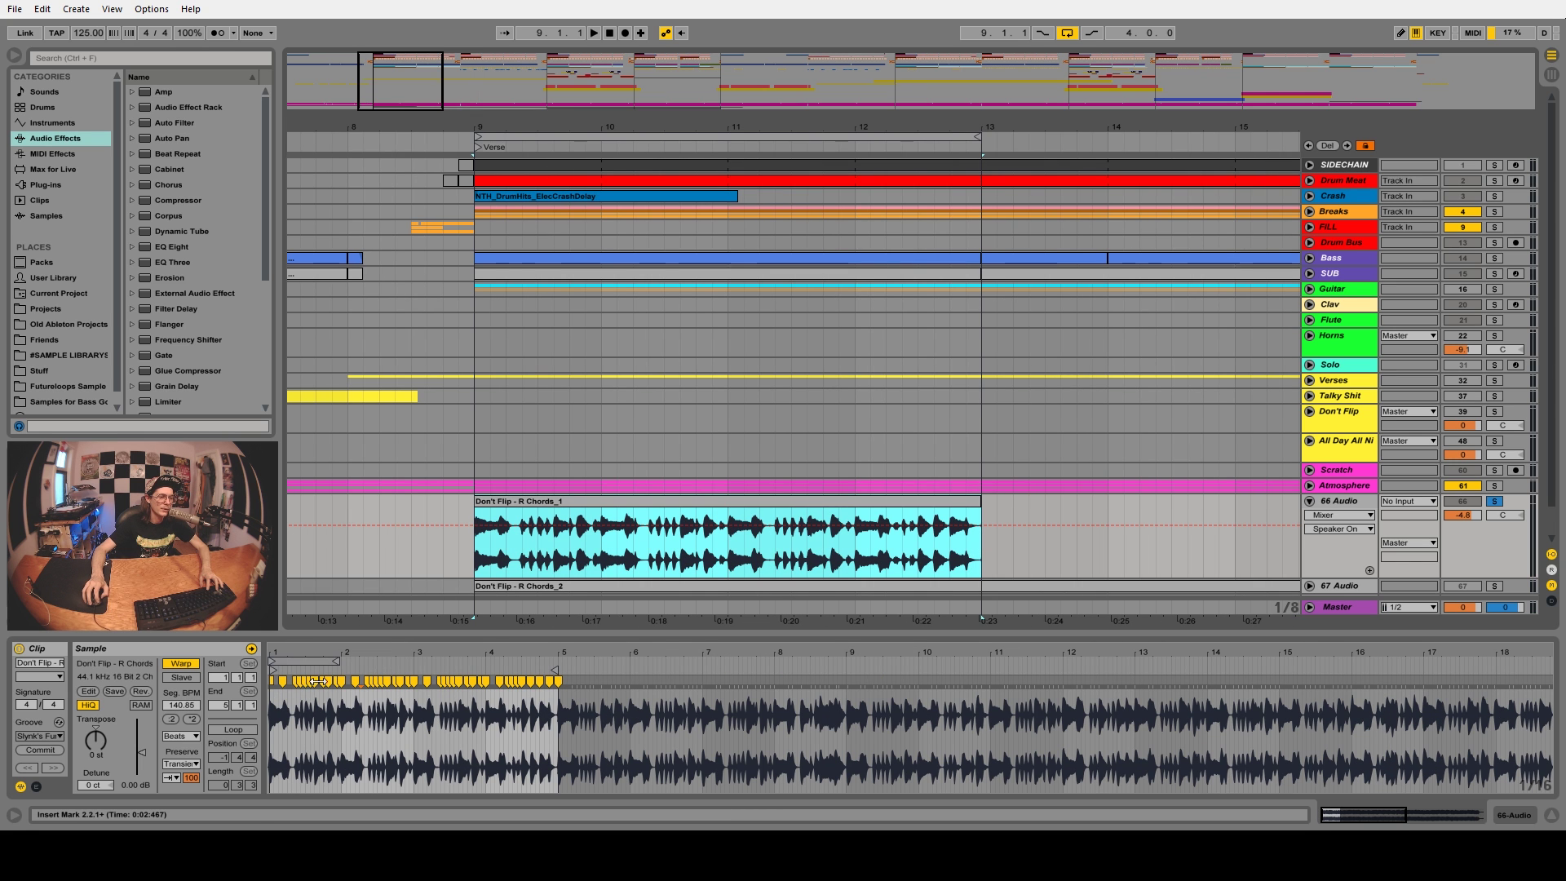
- Duplicate the R Chords_1 clip at bar 13 and set the copy's warp mode to Complex
drag(709, 132, 535, 89)
drag(542, 498, 743, 499)
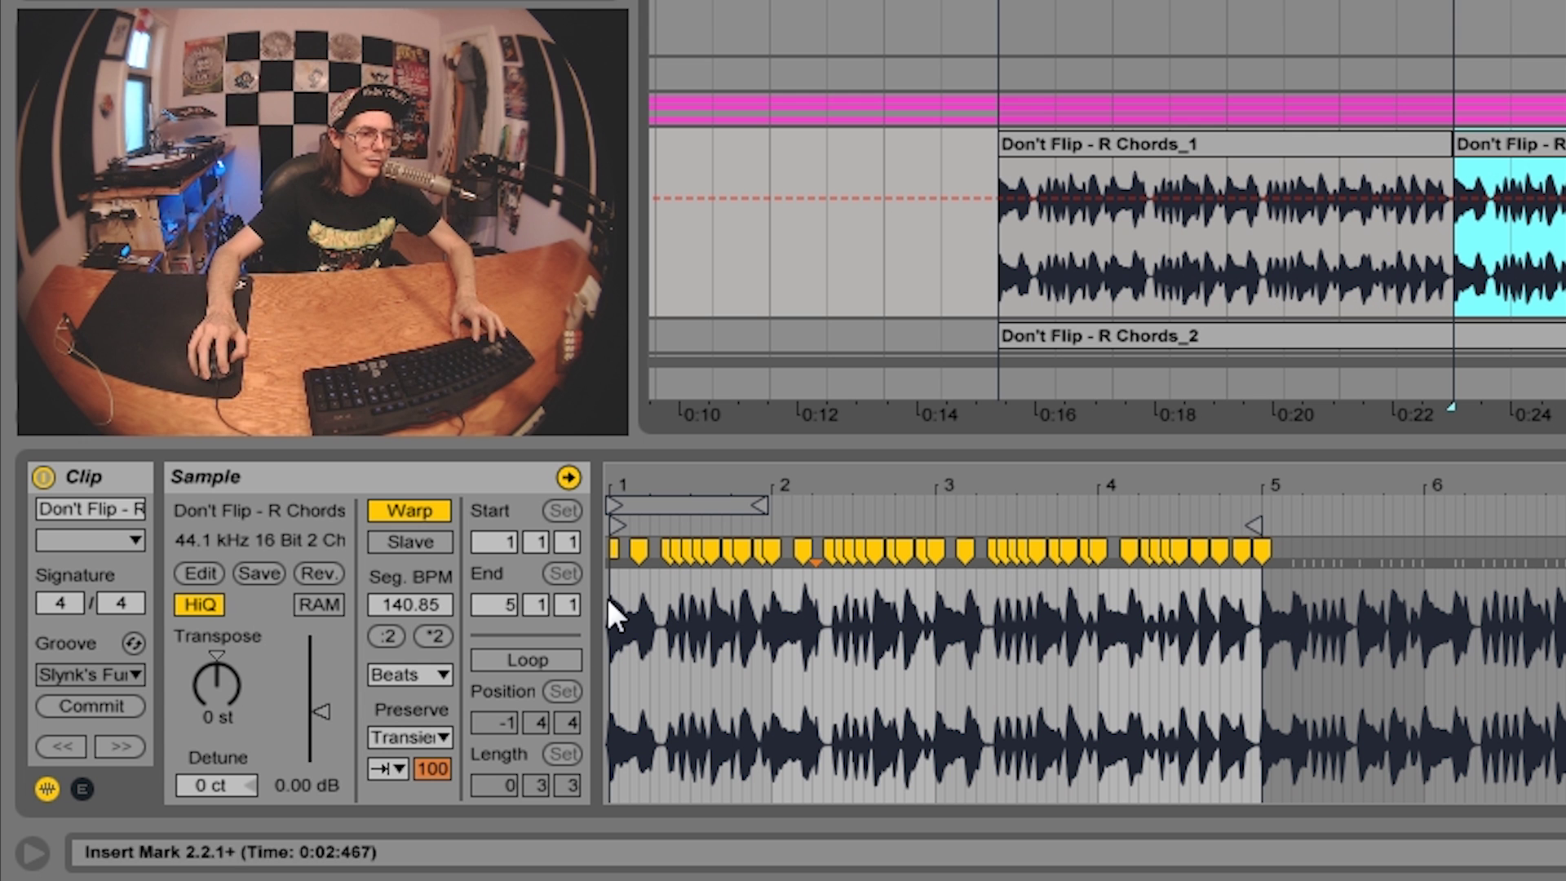
click(418, 675)
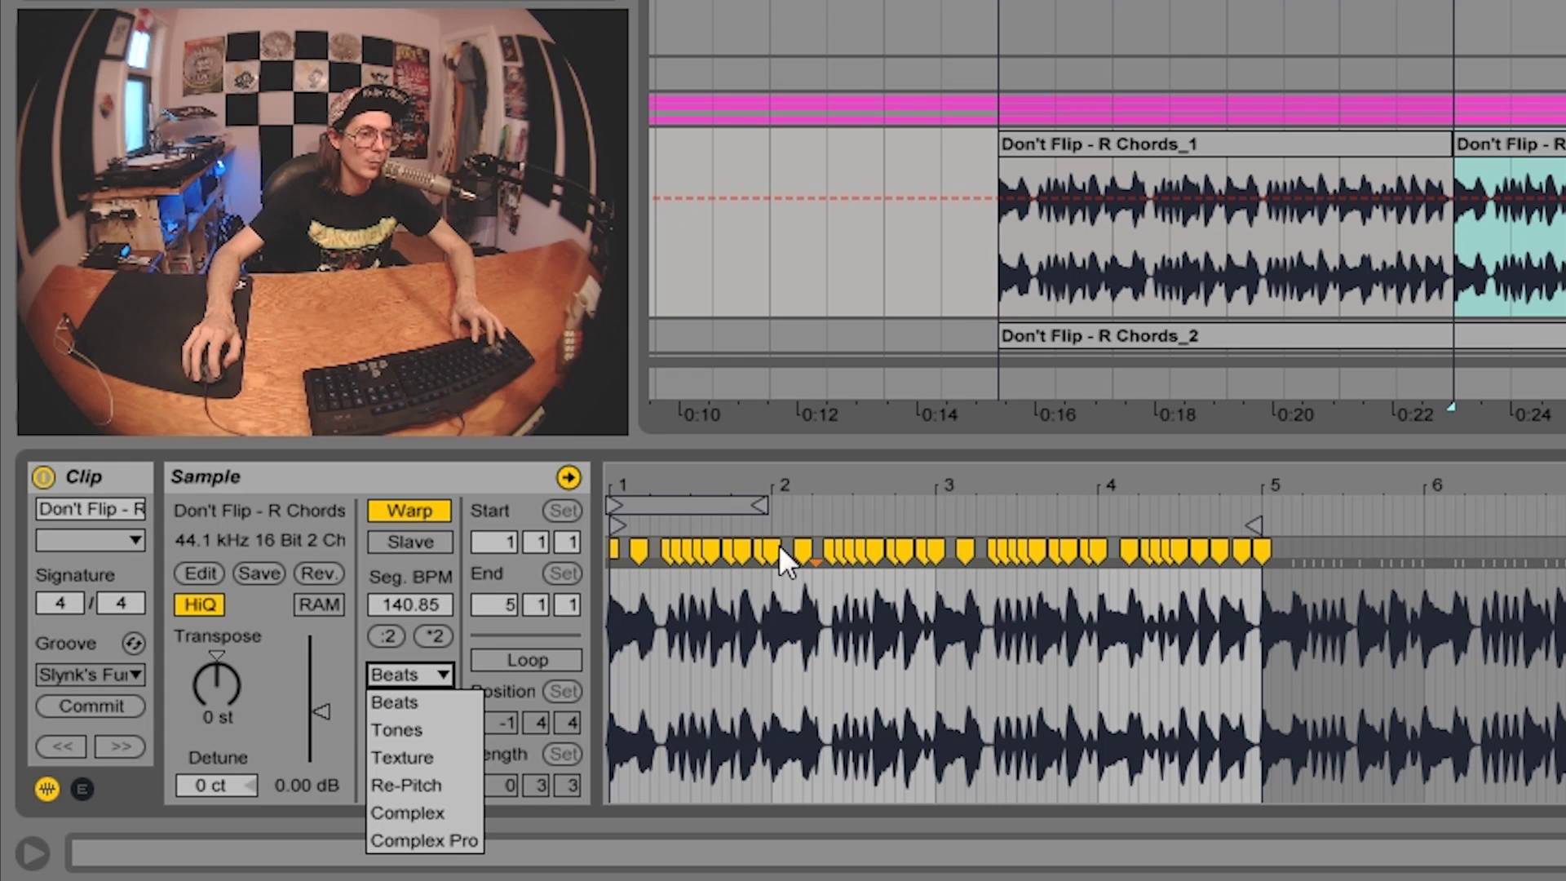
click(434, 811)
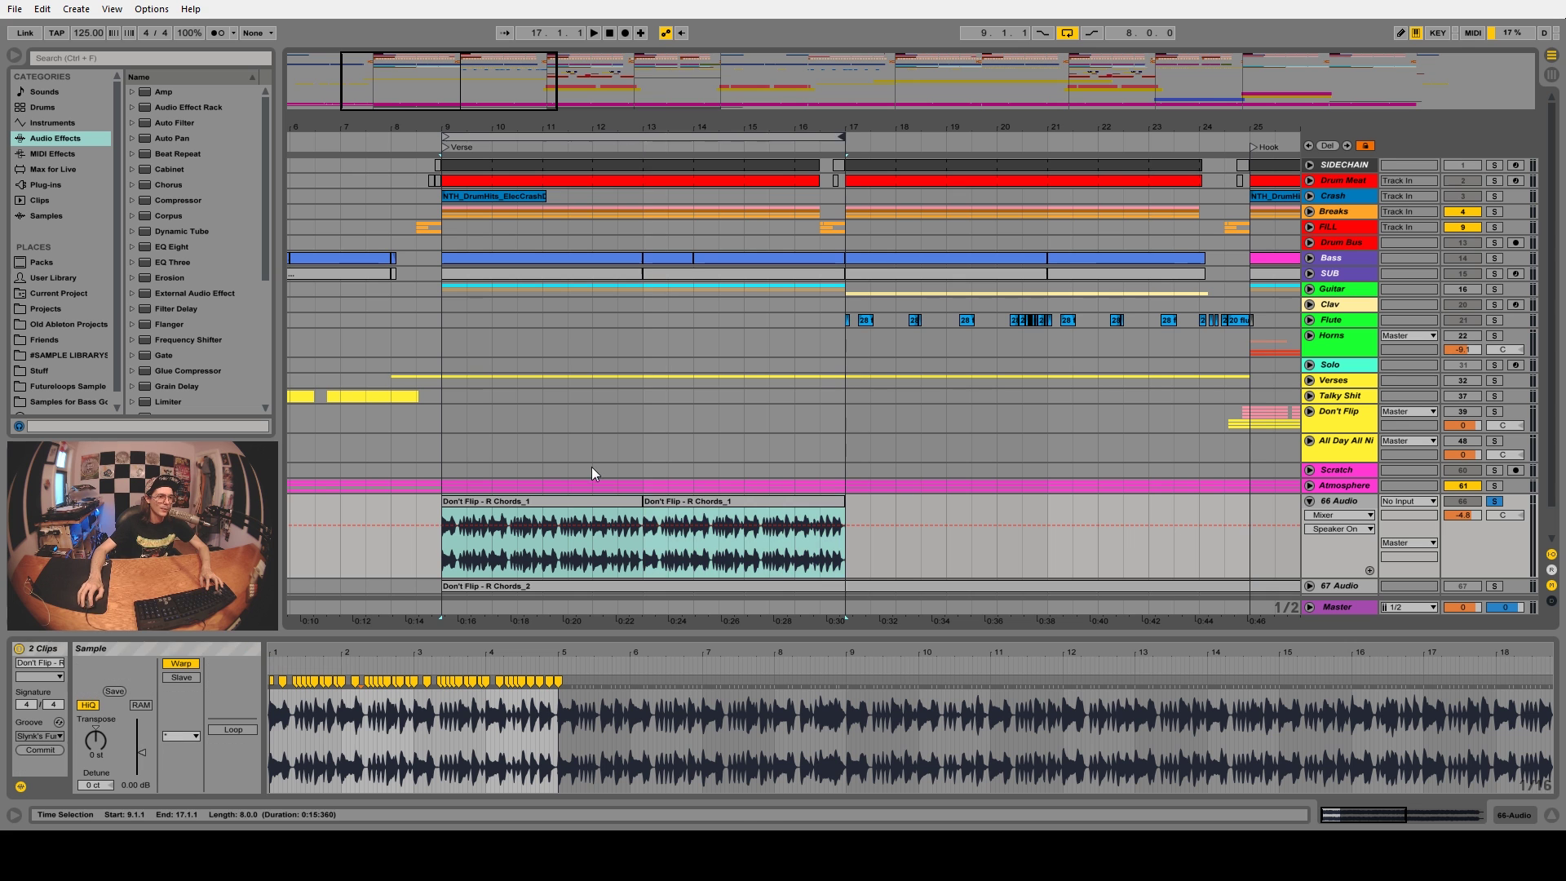
- Play both R Chords_1 clips to compare Beats mode with Complex mode
click(573, 506)
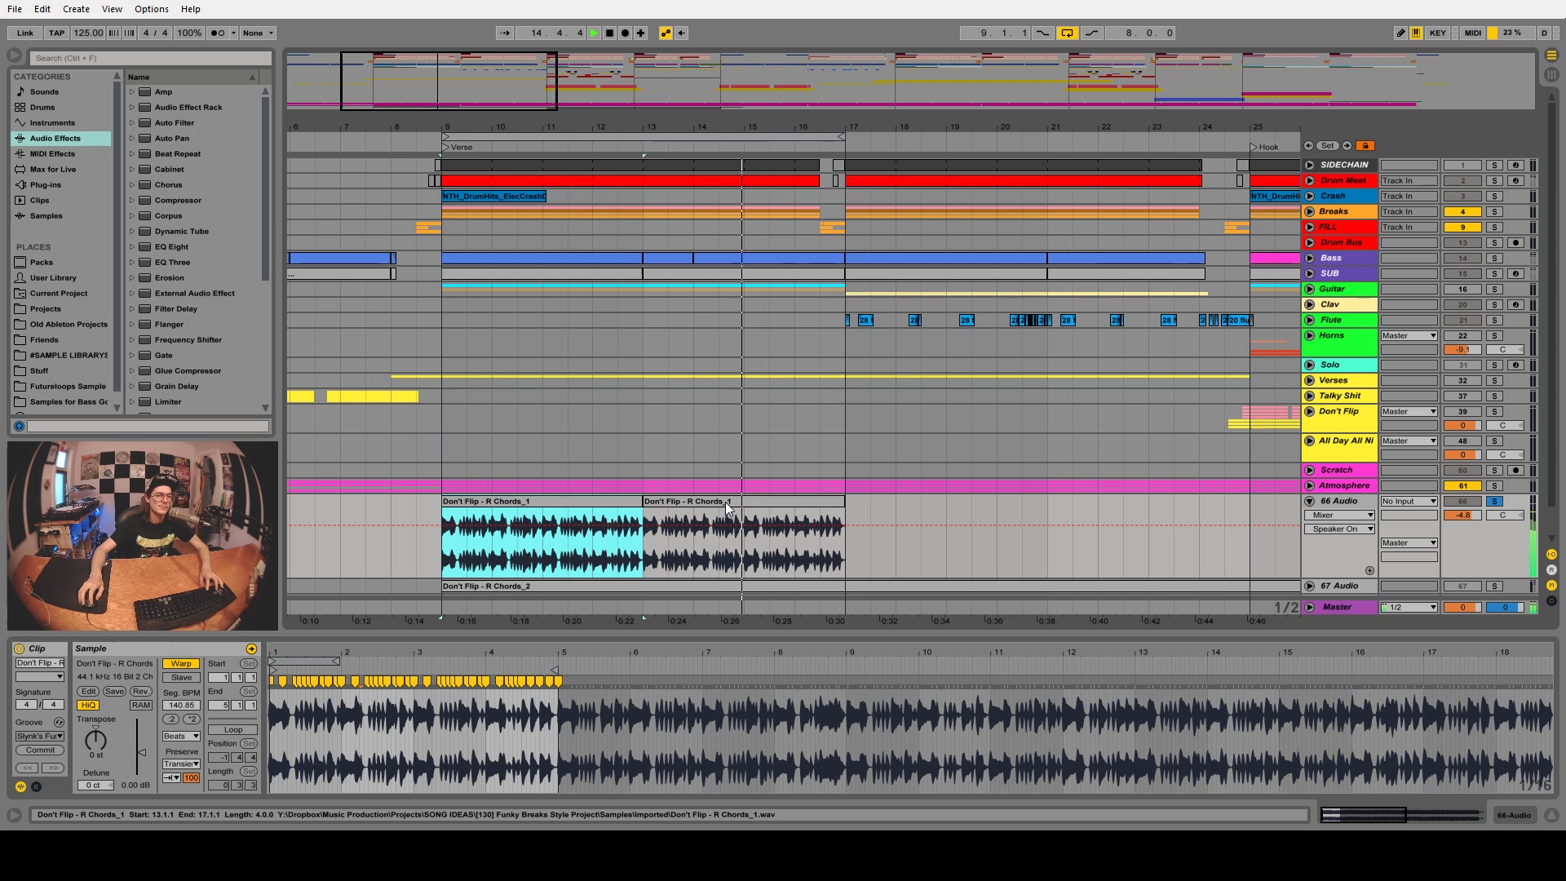
click(728, 504)
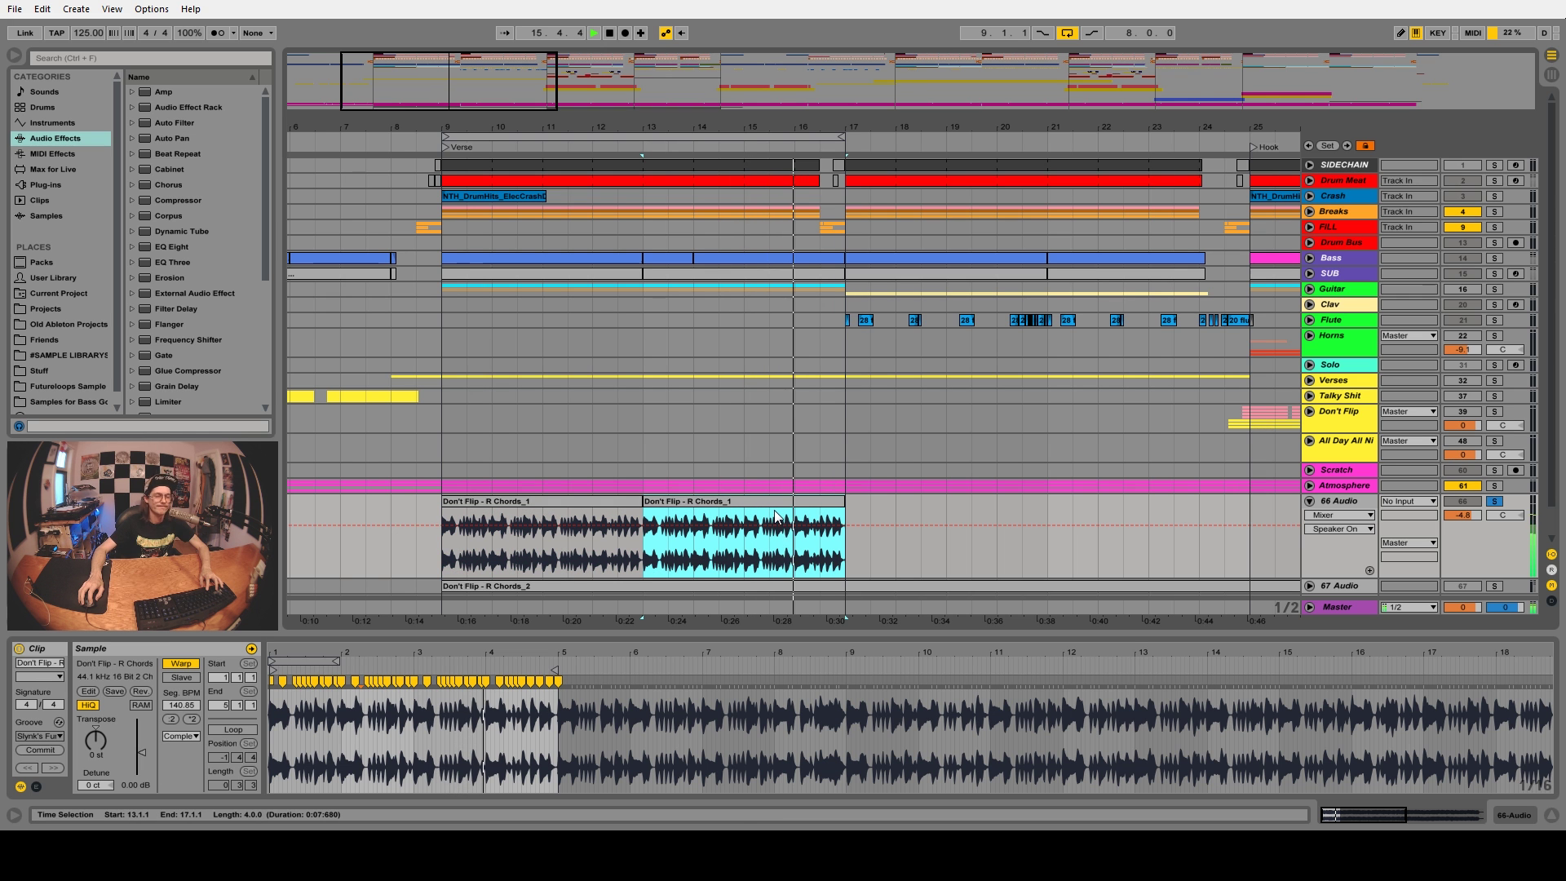
key(space)
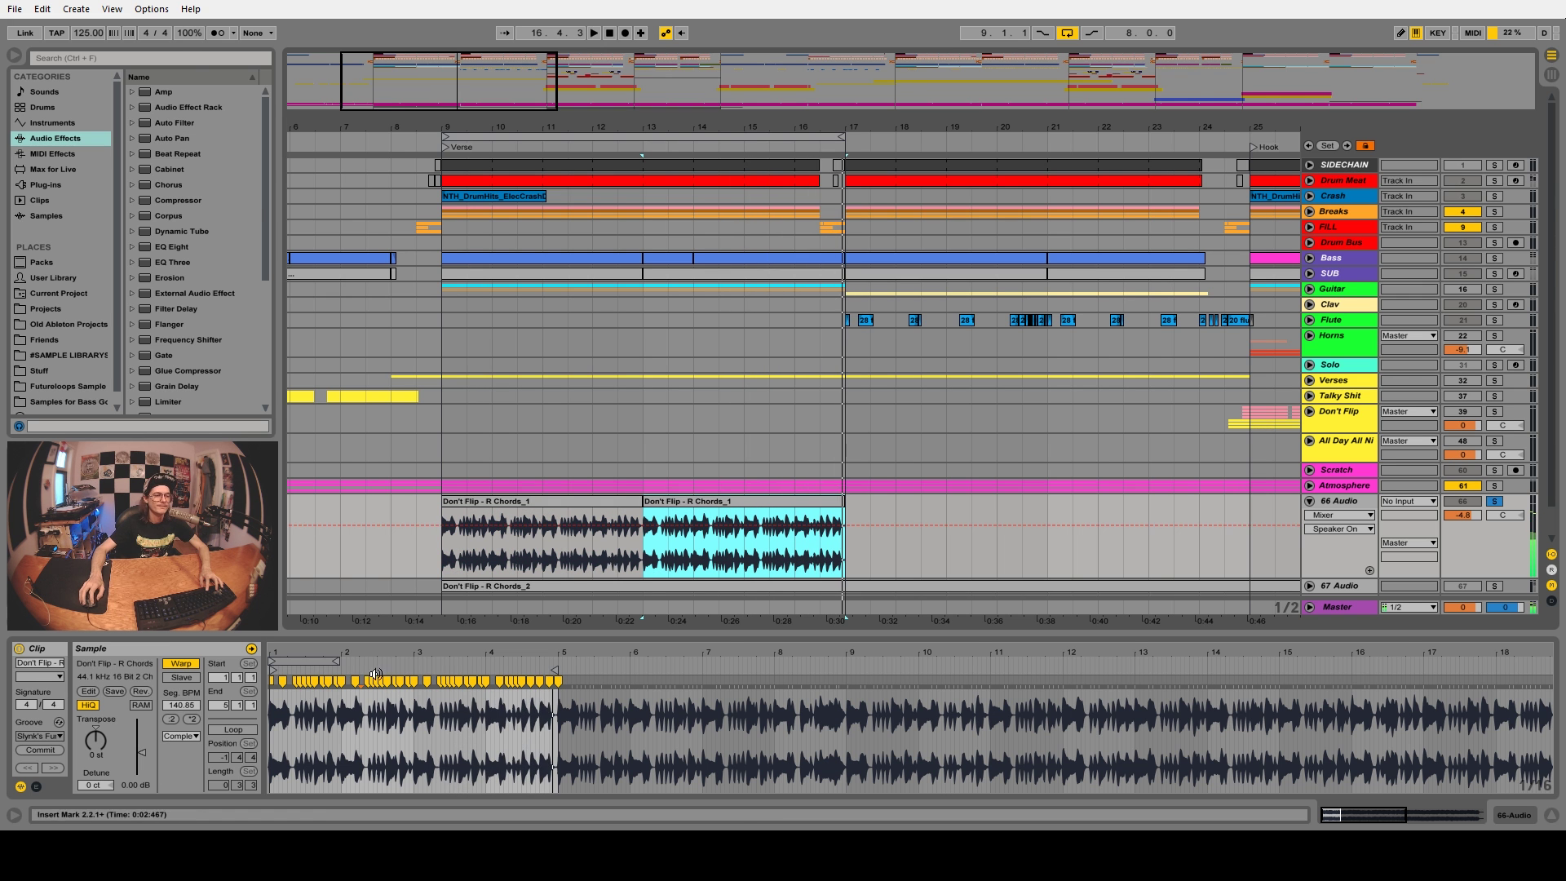
- Try the Tones and Texture warp modes on the duplicated R Chords_1 clip during playback
click(189, 736)
click(185, 762)
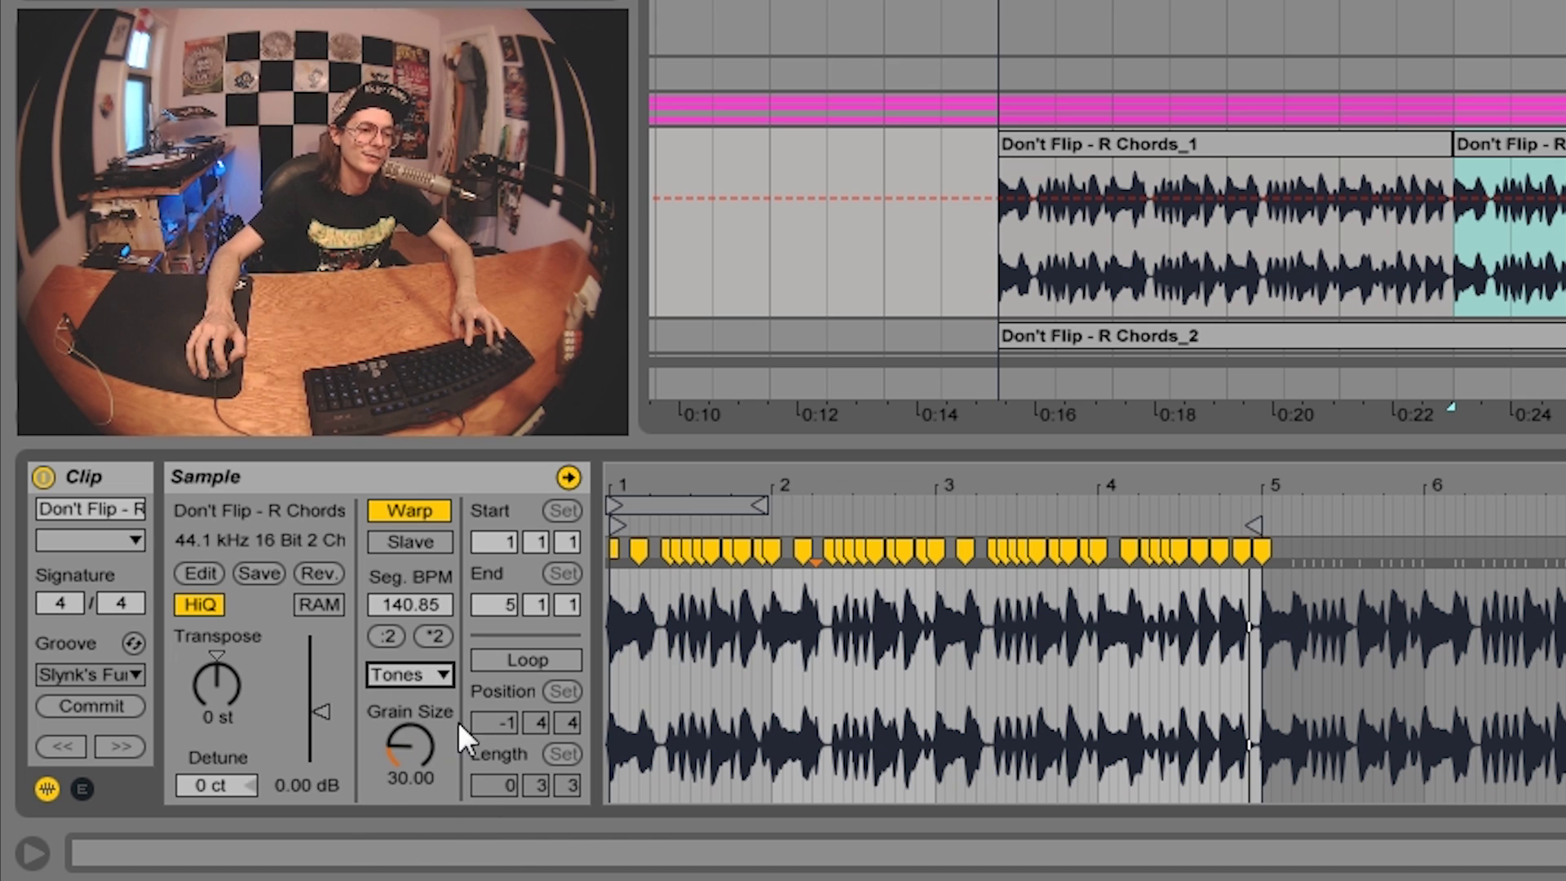
key(space)
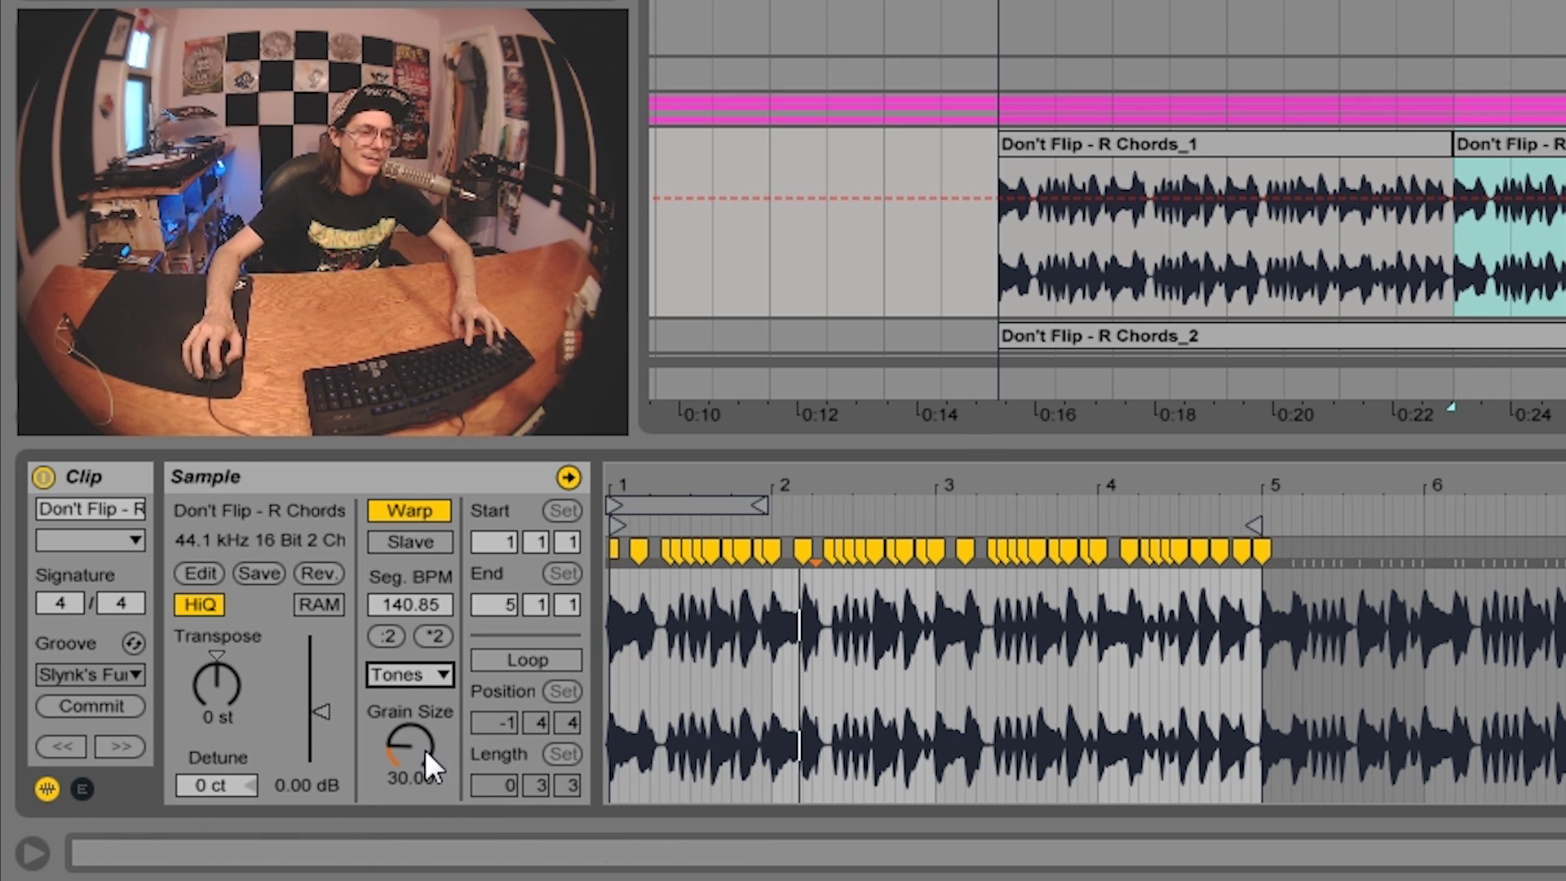
drag(421, 747, 421, 775)
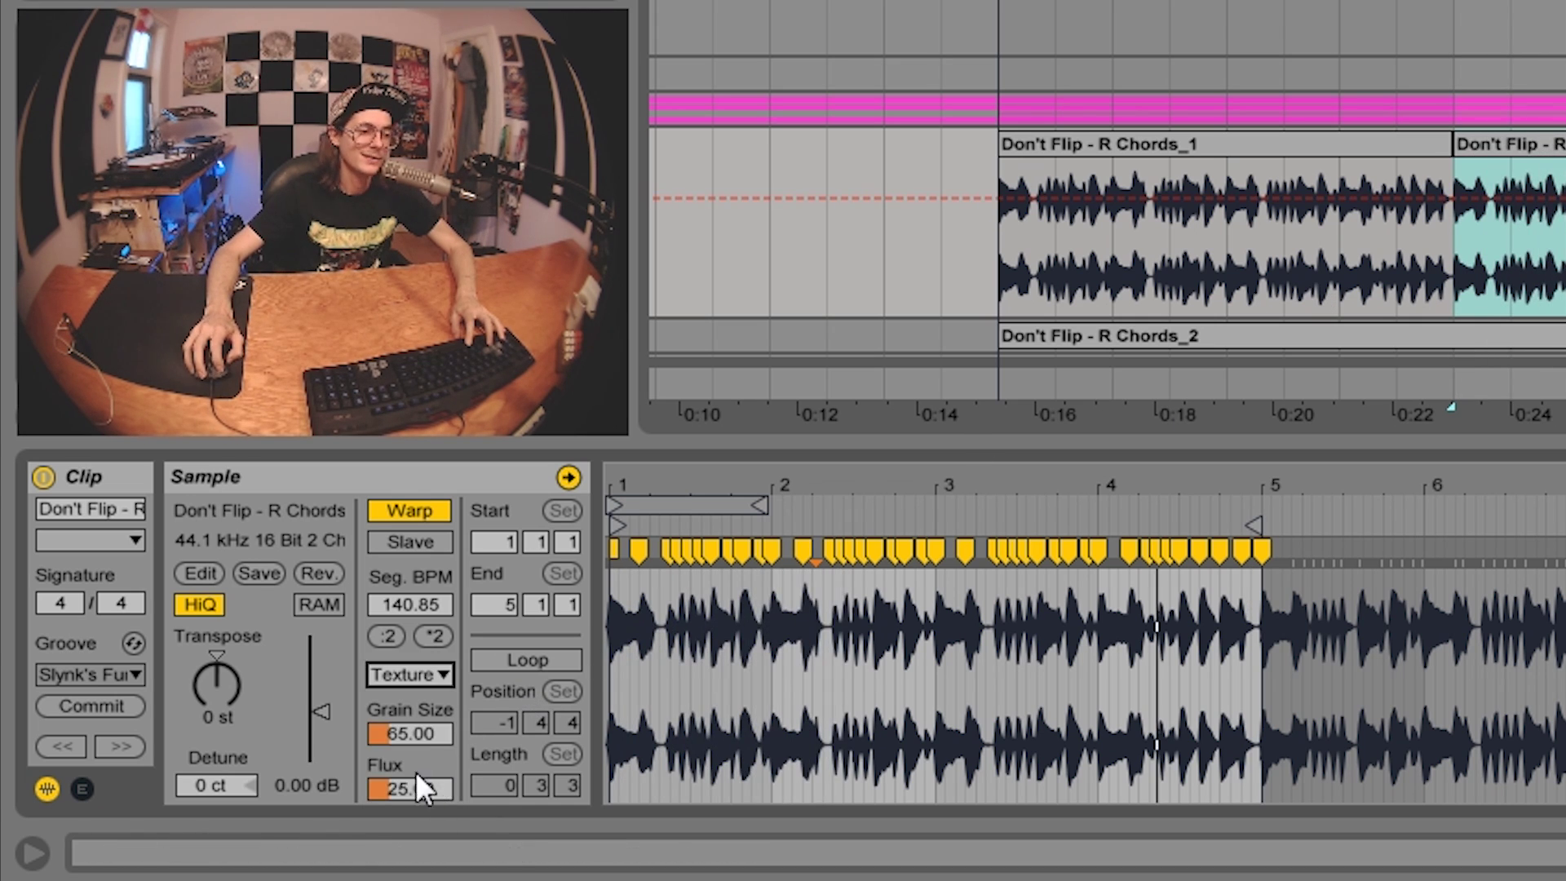
key(space)
drag(420, 732, 422, 775)
- Set the duplicated clip's warp mode to Complex Pro and play it
click(410, 674)
click(445, 839)
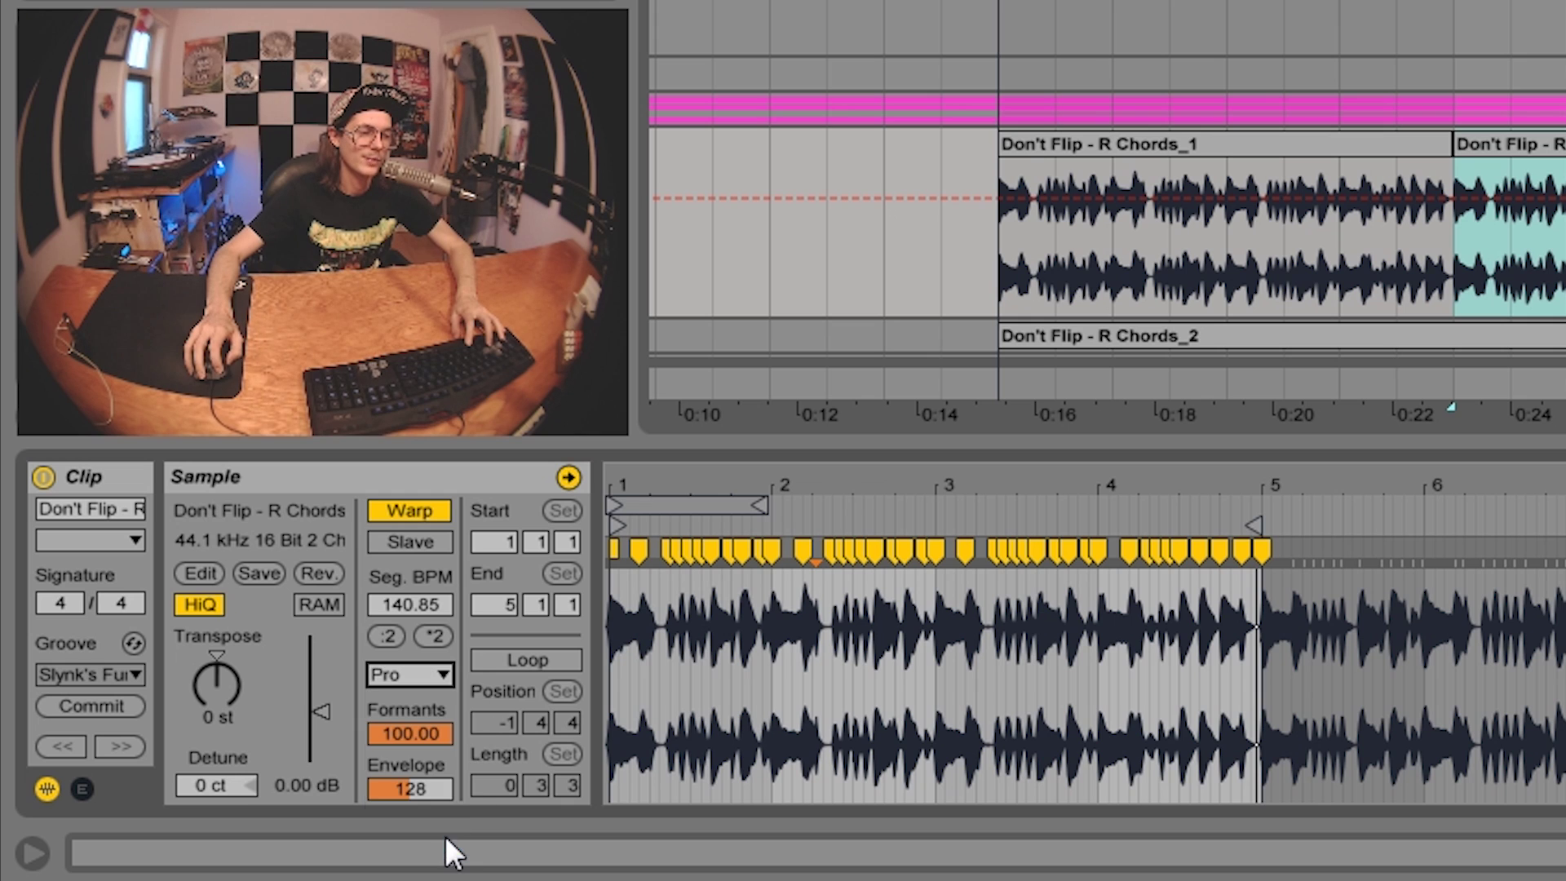
key(space)
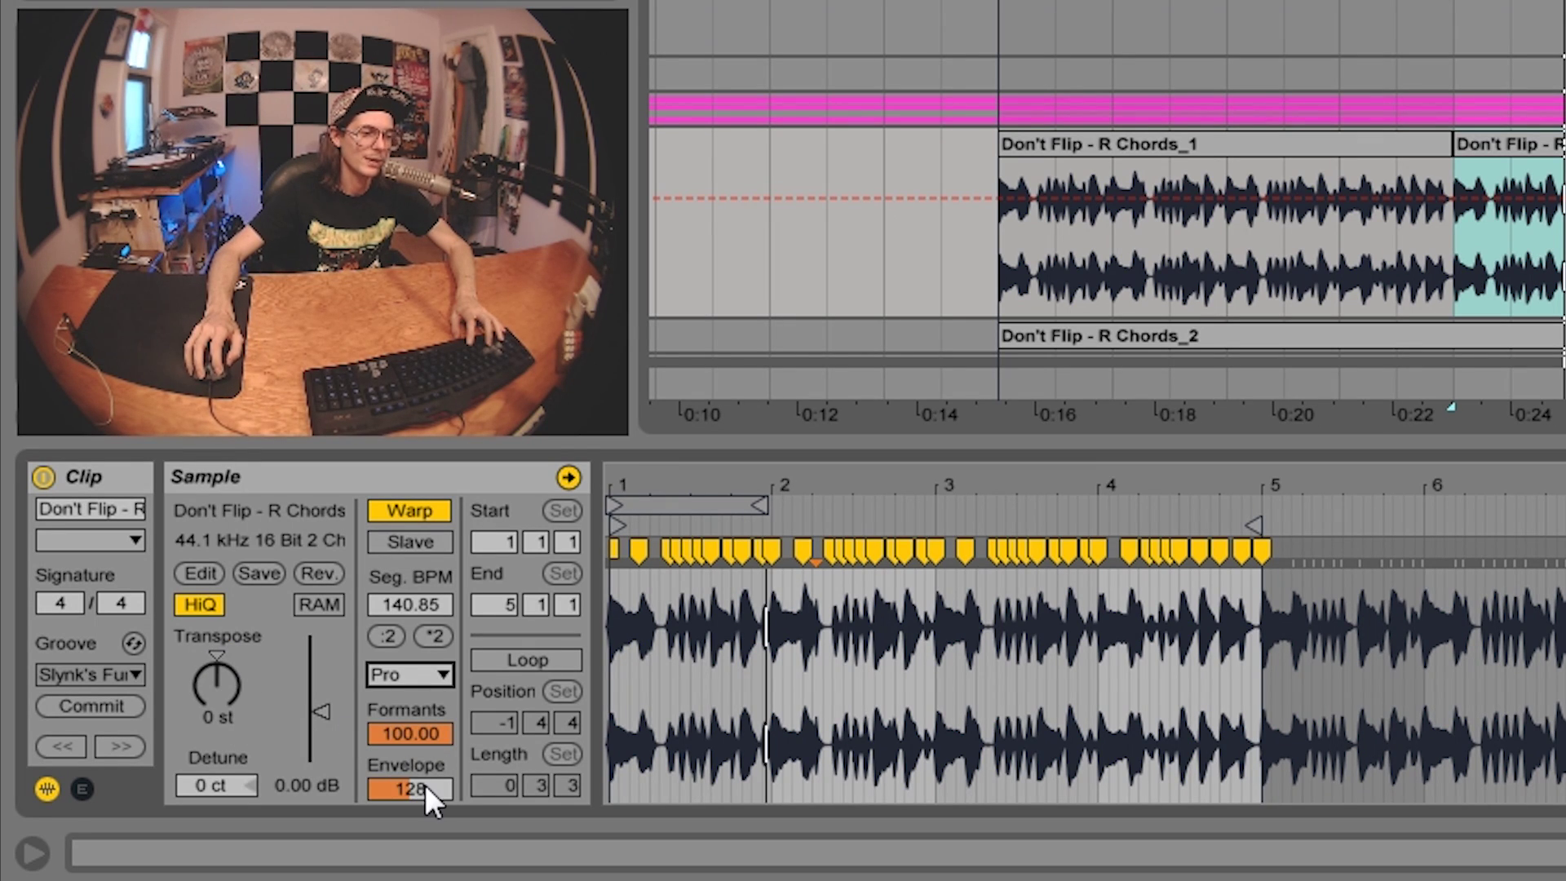
- Split the original R Chords_1 clip at 9.2.2, set its first piece to Complex warp mode and play it
click(1184, 141)
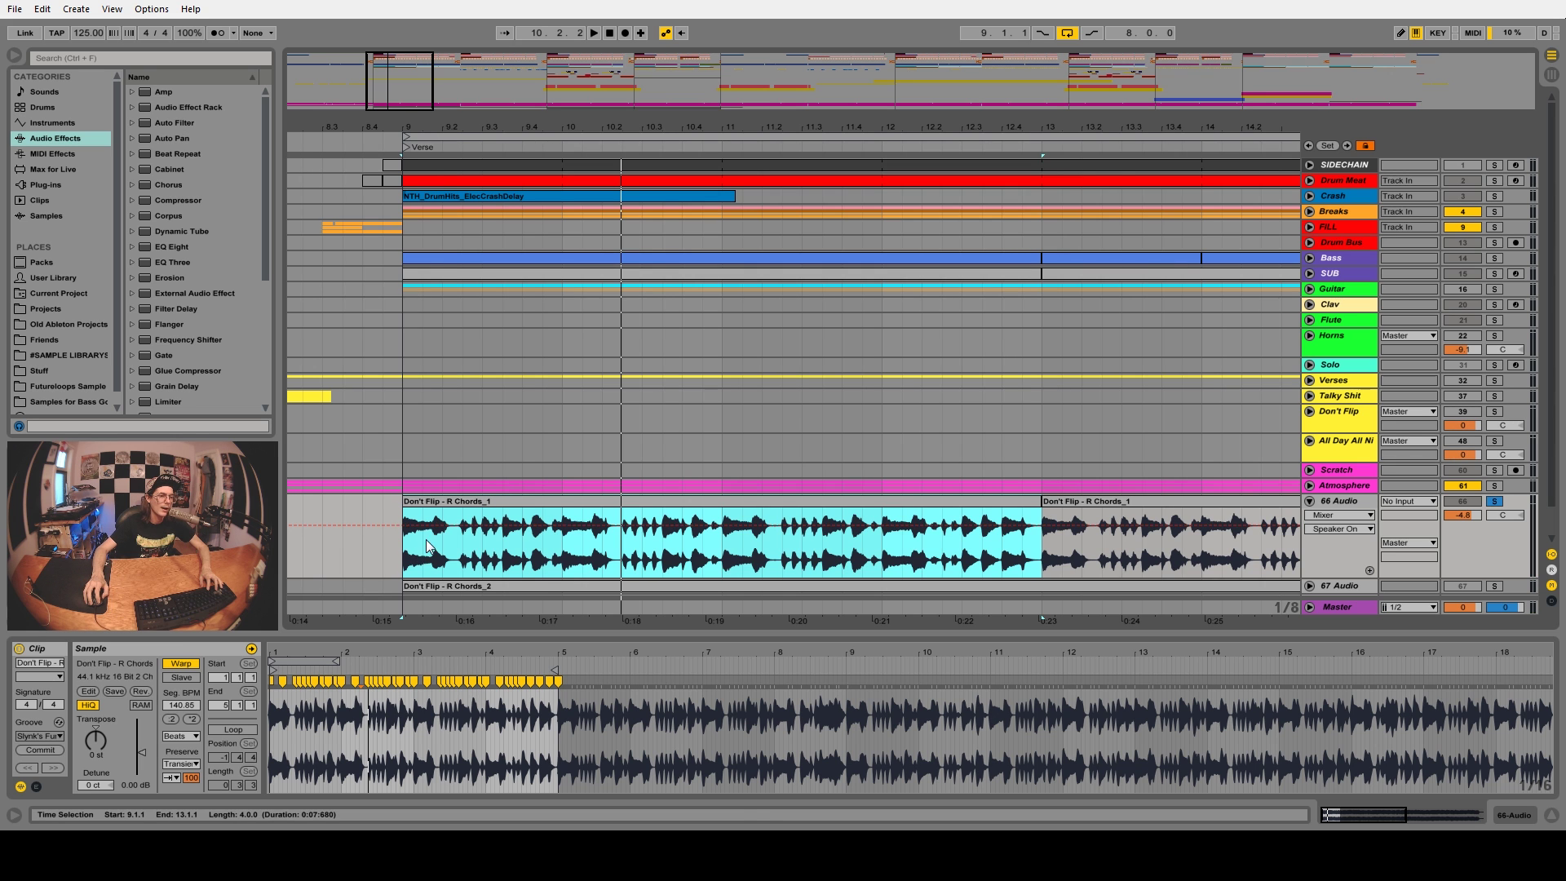
scroll(425, 540, up, 4)
click(463, 550)
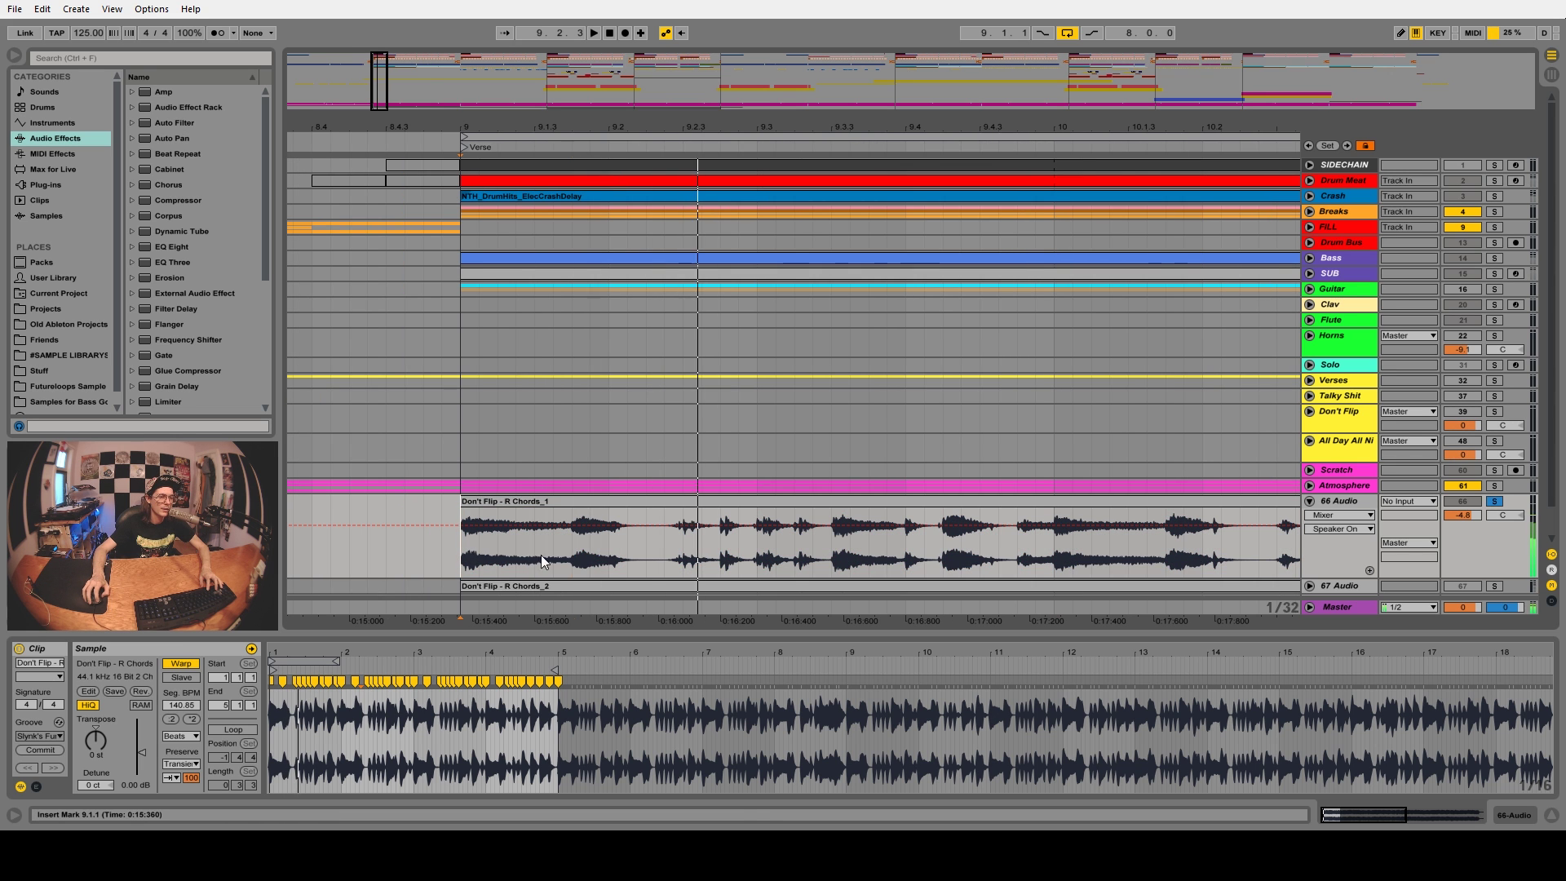
drag(572, 545, 604, 545)
drag(466, 543, 599, 542)
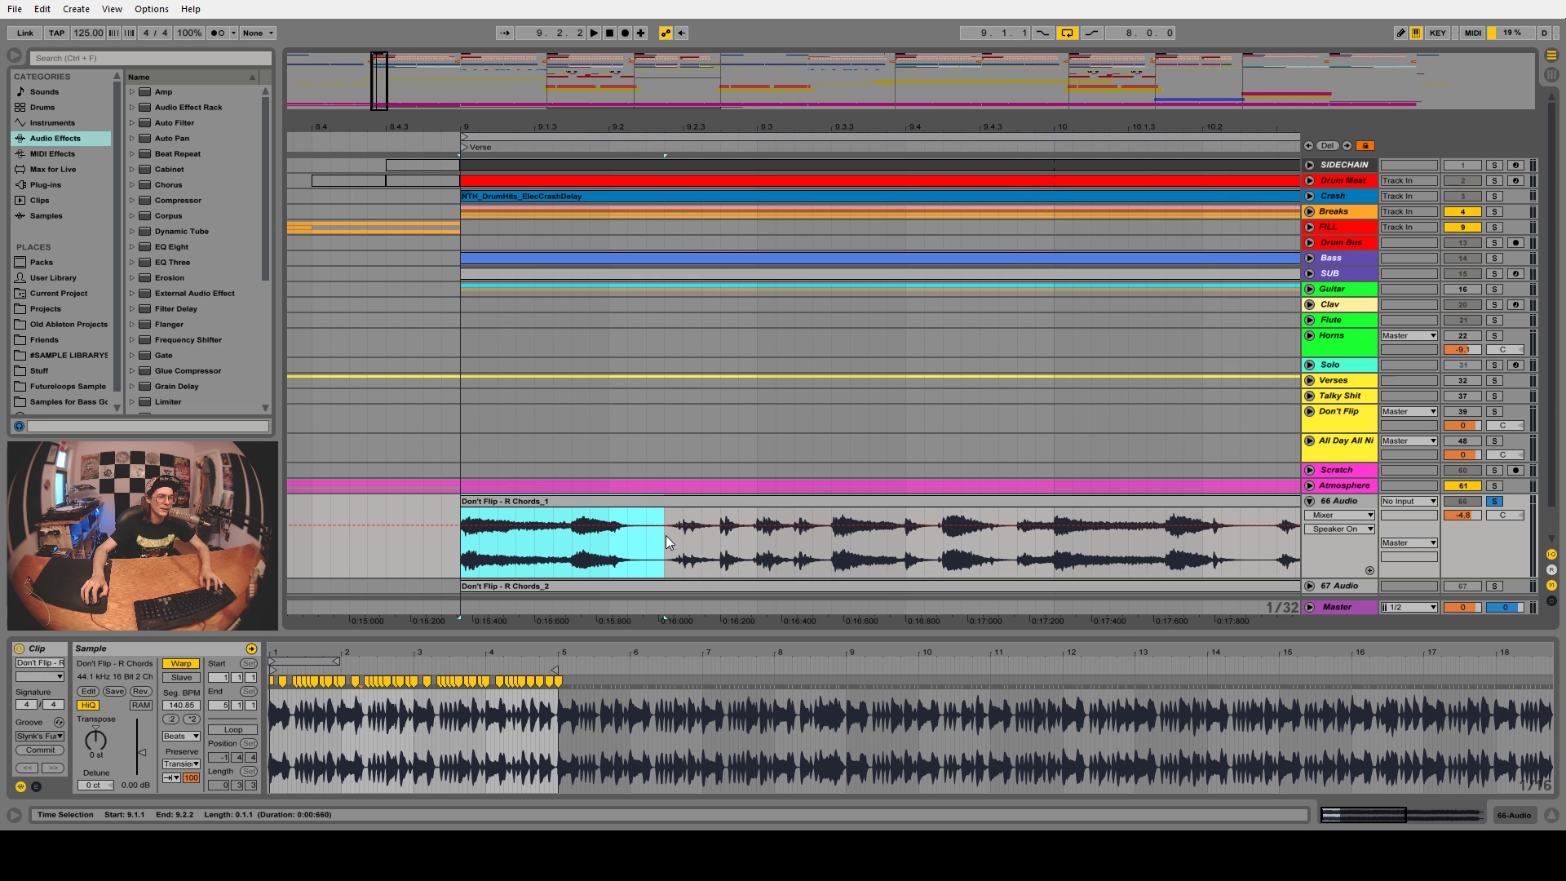
key(ctrl+e)
click(184, 736)
click(466, 558)
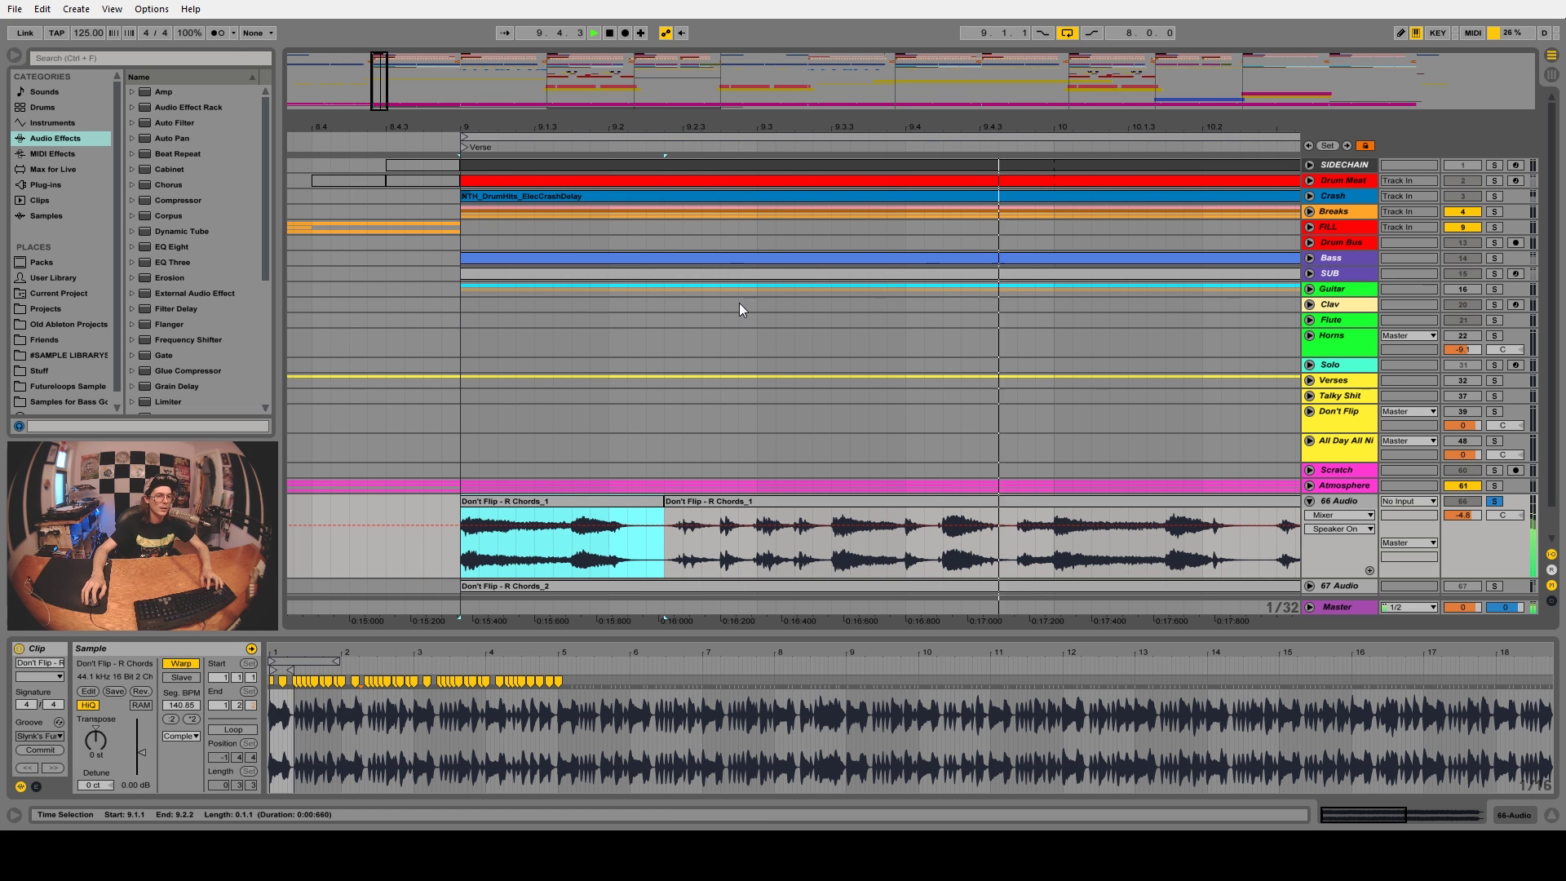
scroll(824, 270, down, 5)
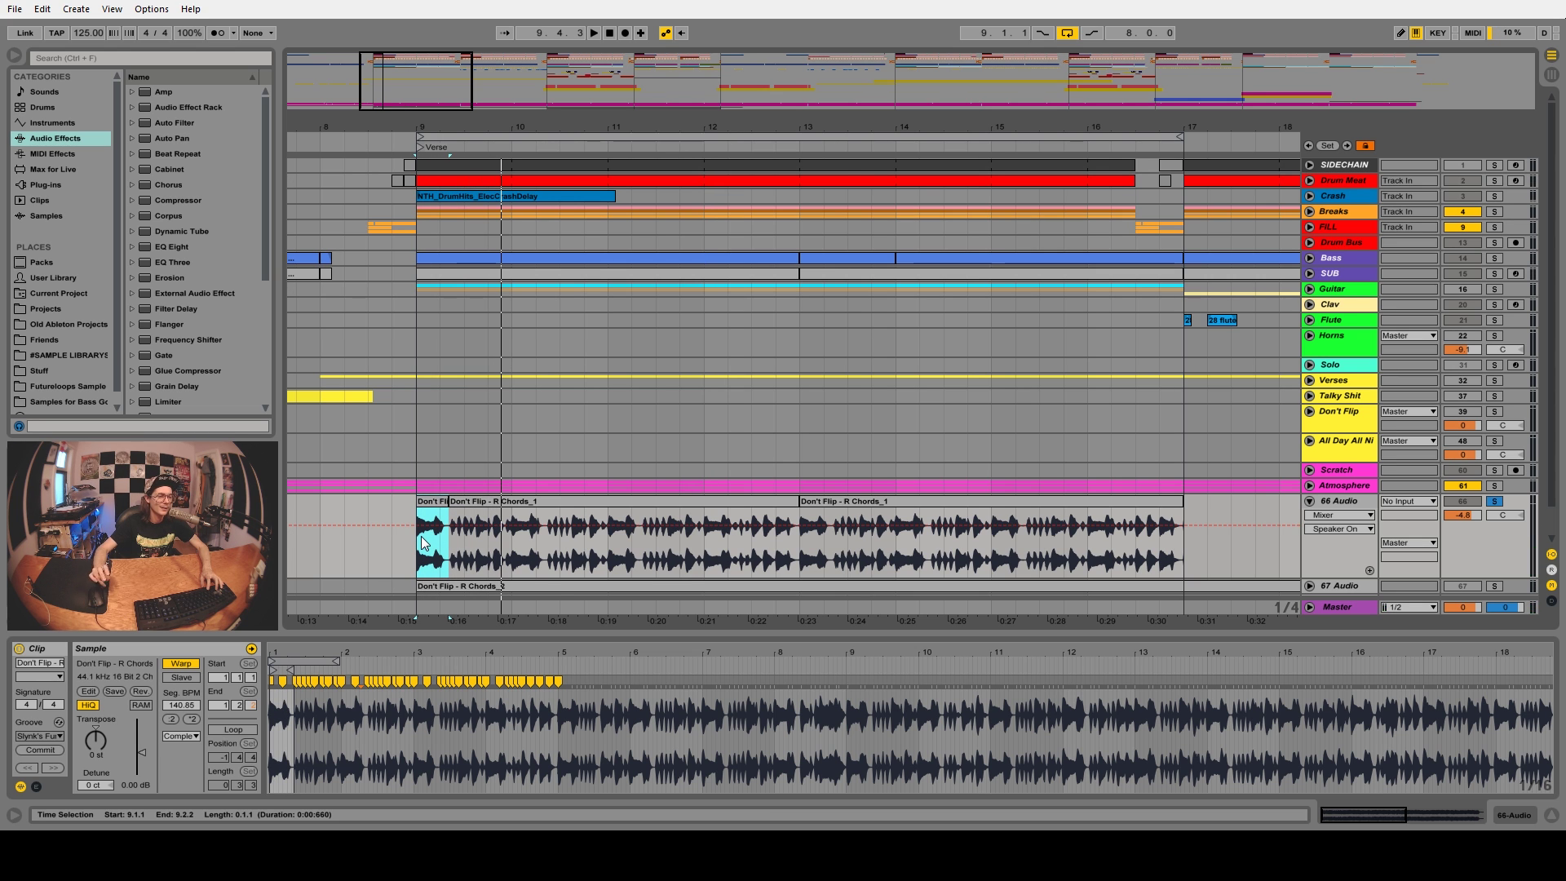
- Turn off transient looping in the Beats settings of the original R Chords_1 clip at bar 9 and play it
drag(422, 544, 805, 545)
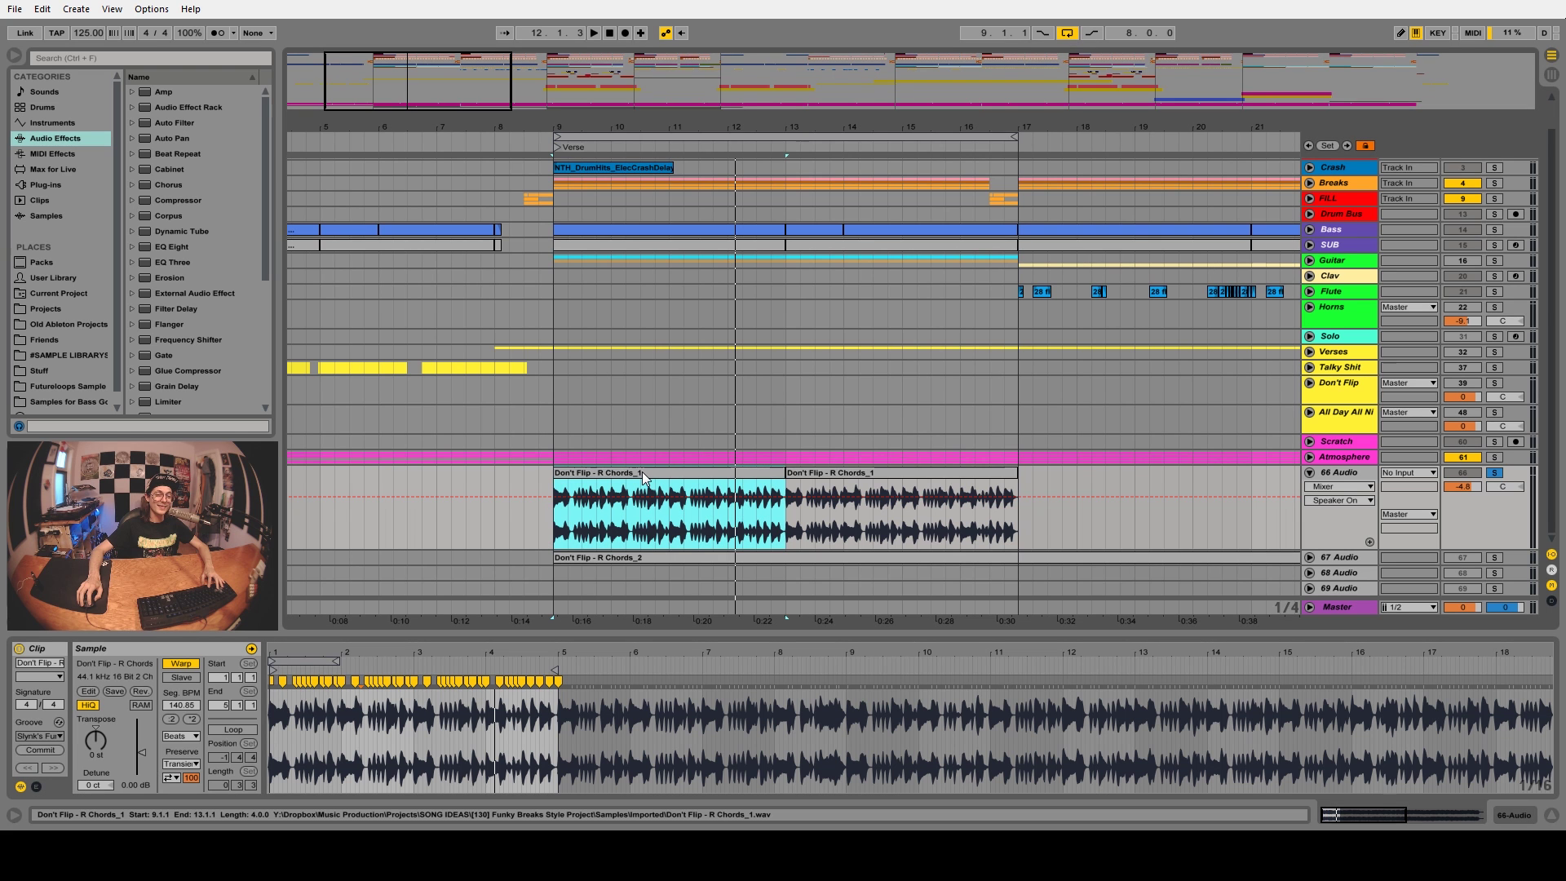
key(space)
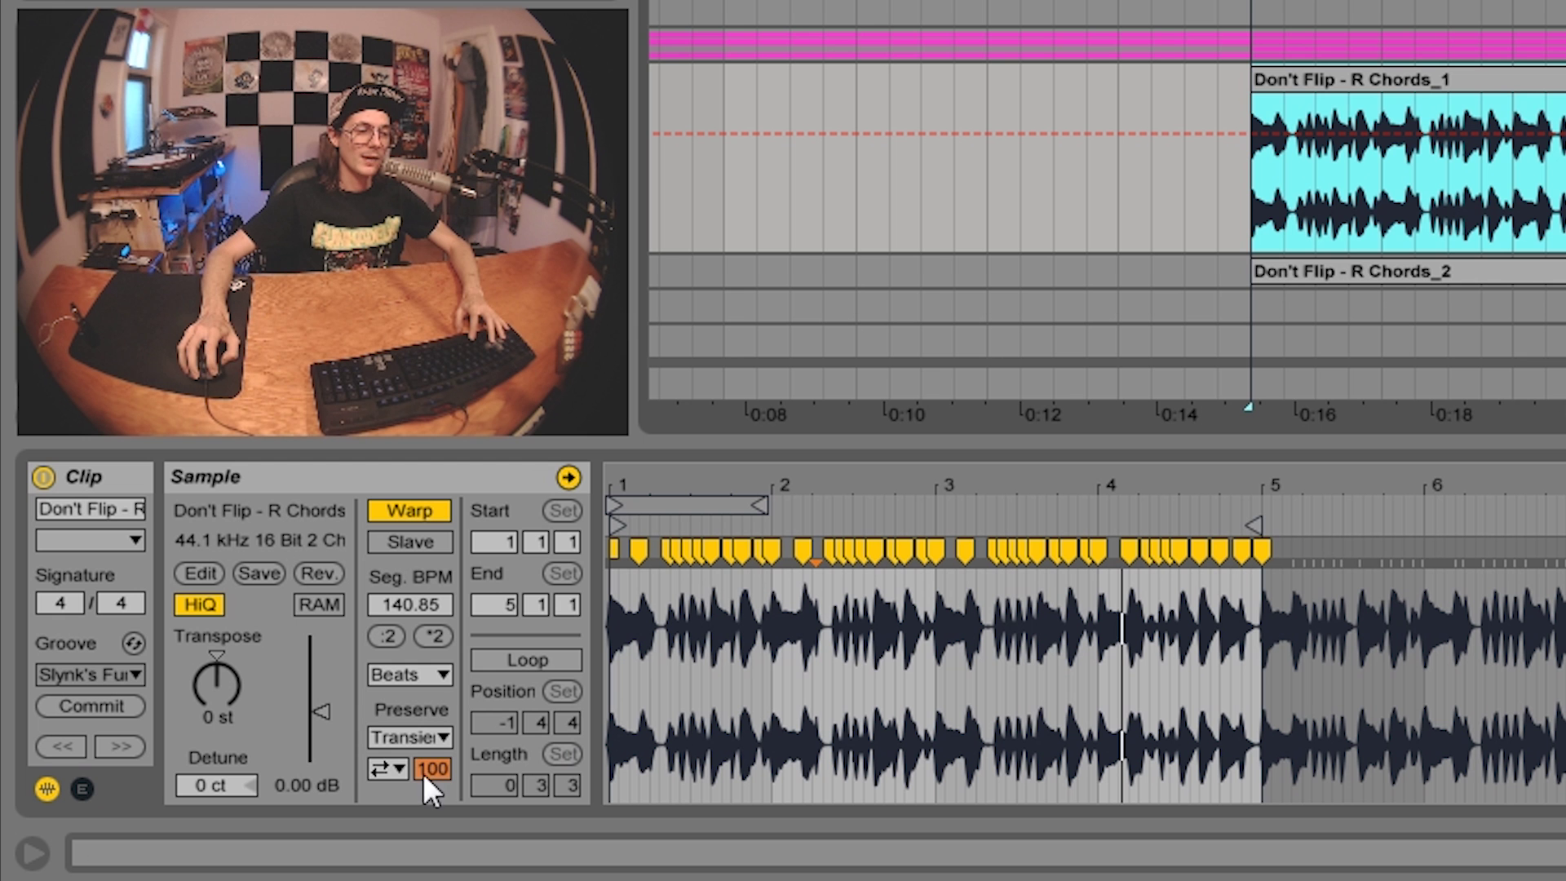
click(385, 771)
click(387, 798)
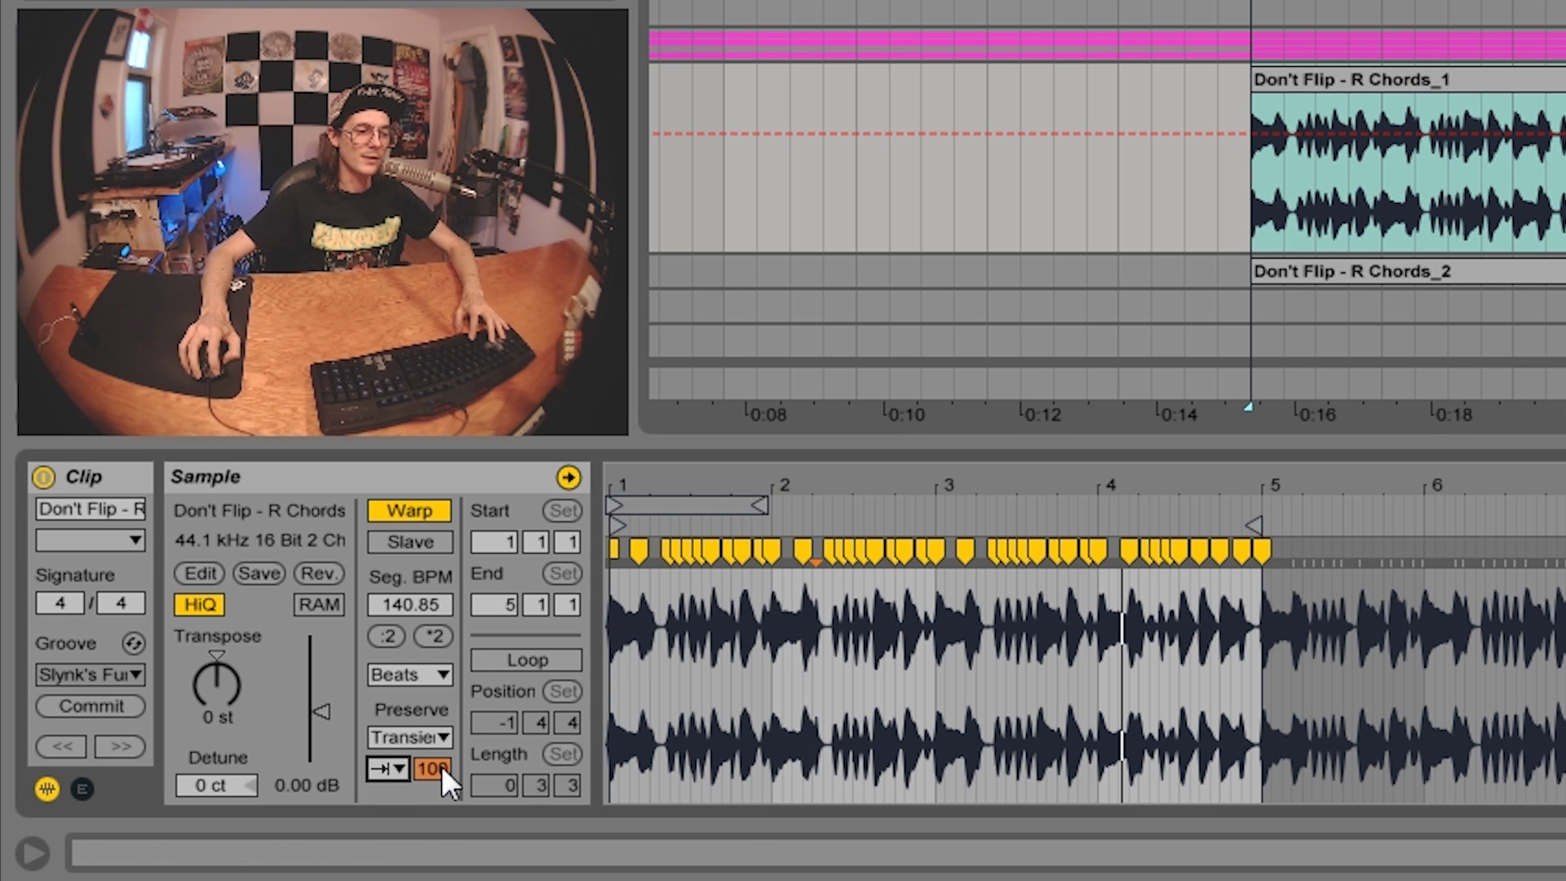
key(space)
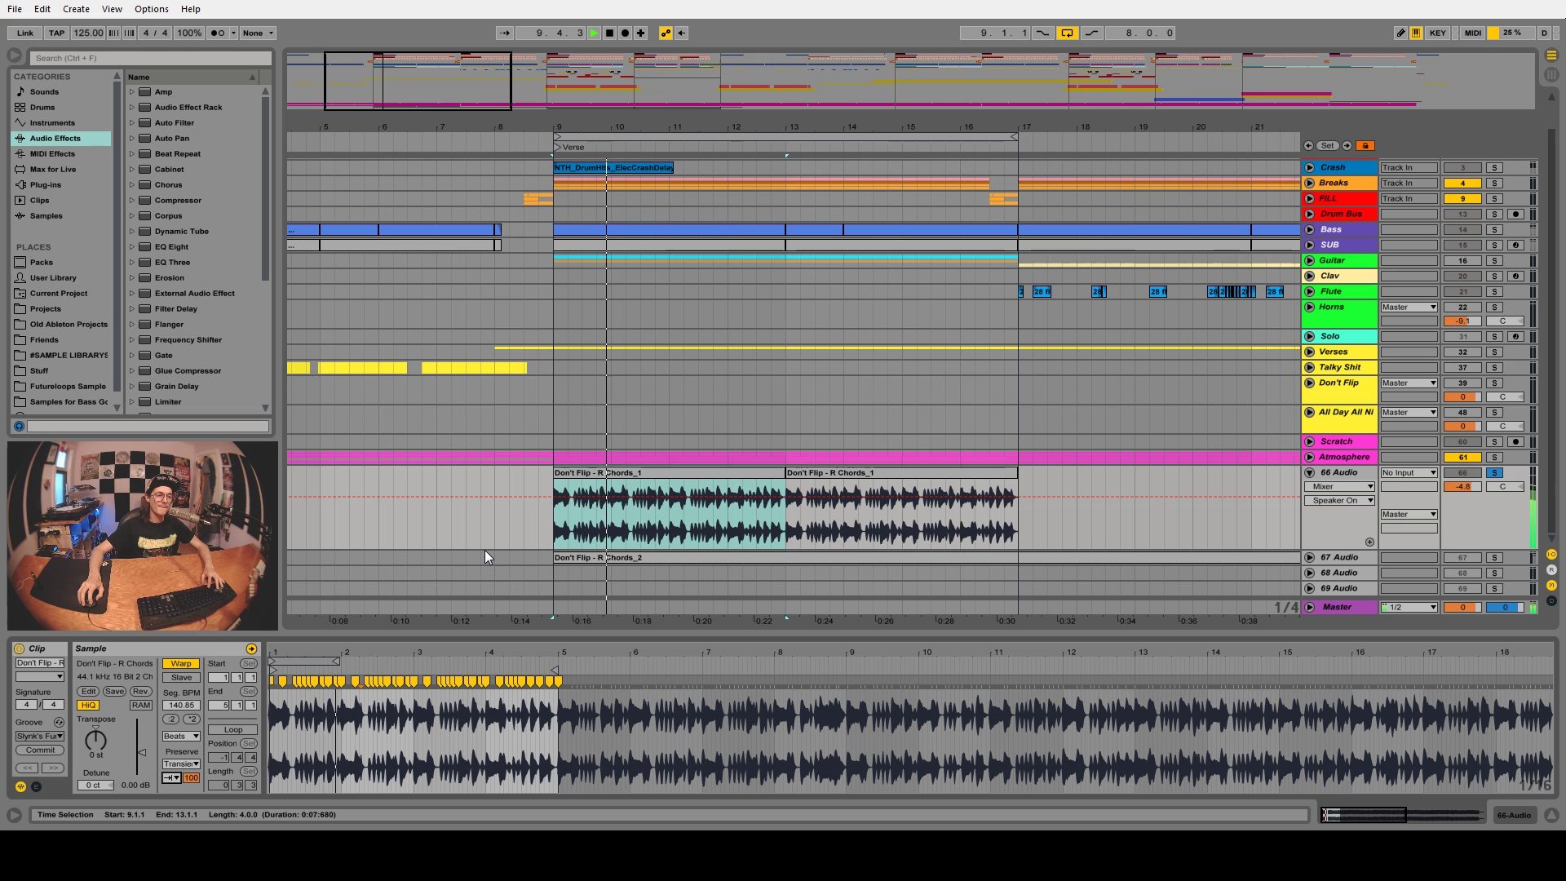